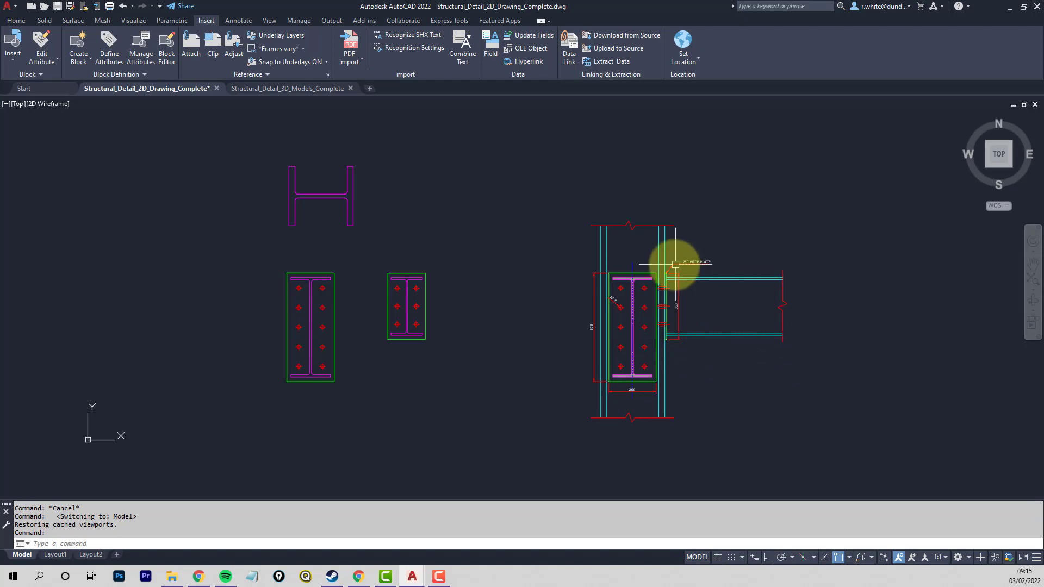
- Switch to the Structural_Detail_3D_Models_Complete drawing and temporarily highlight the beam and column centre lines of the stage 3 wireframe
mouse_move(257, 93)
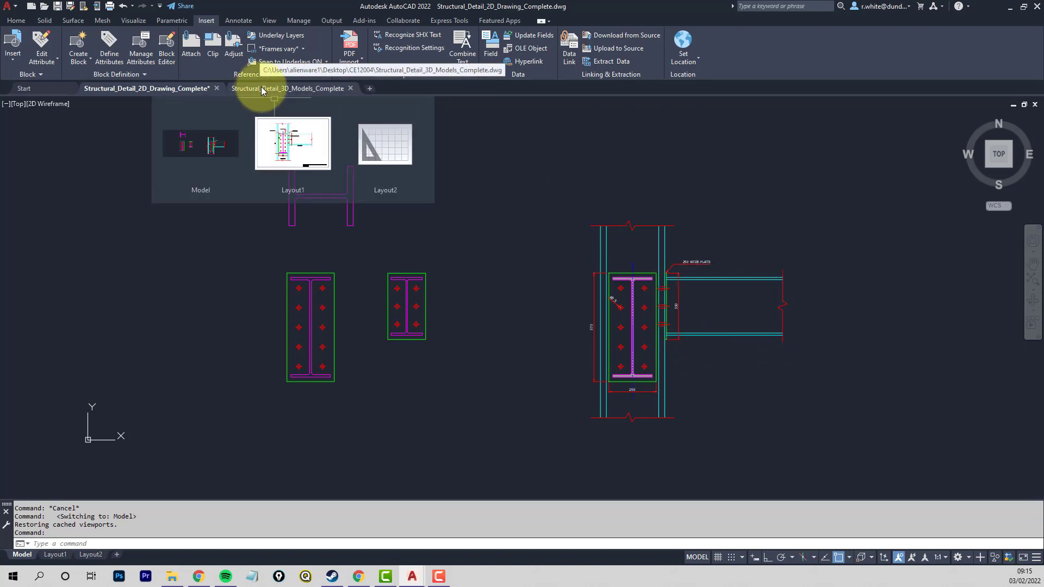
click(261, 90)
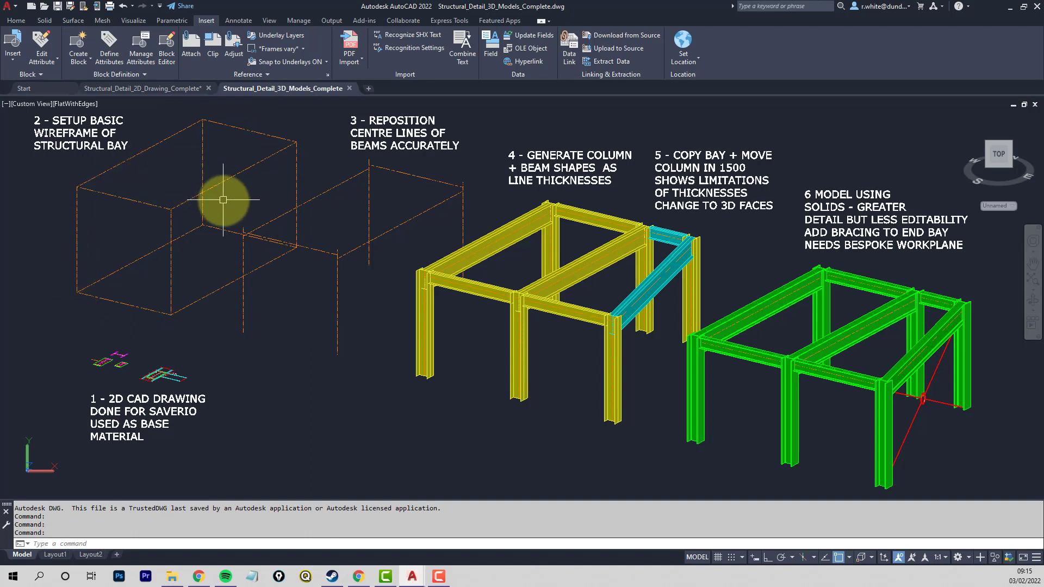
click(474, 216)
click(337, 163)
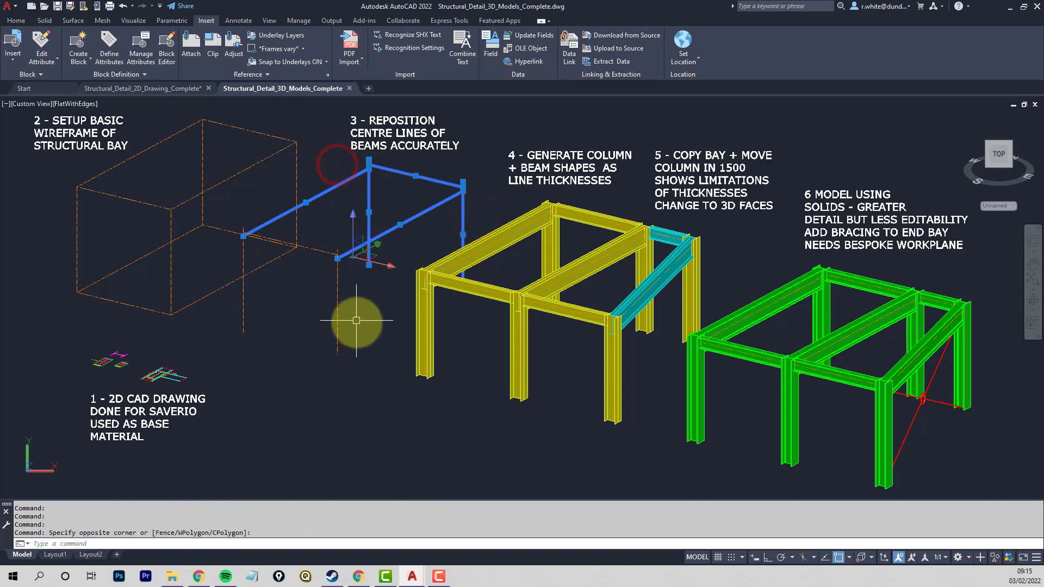
click(235, 301)
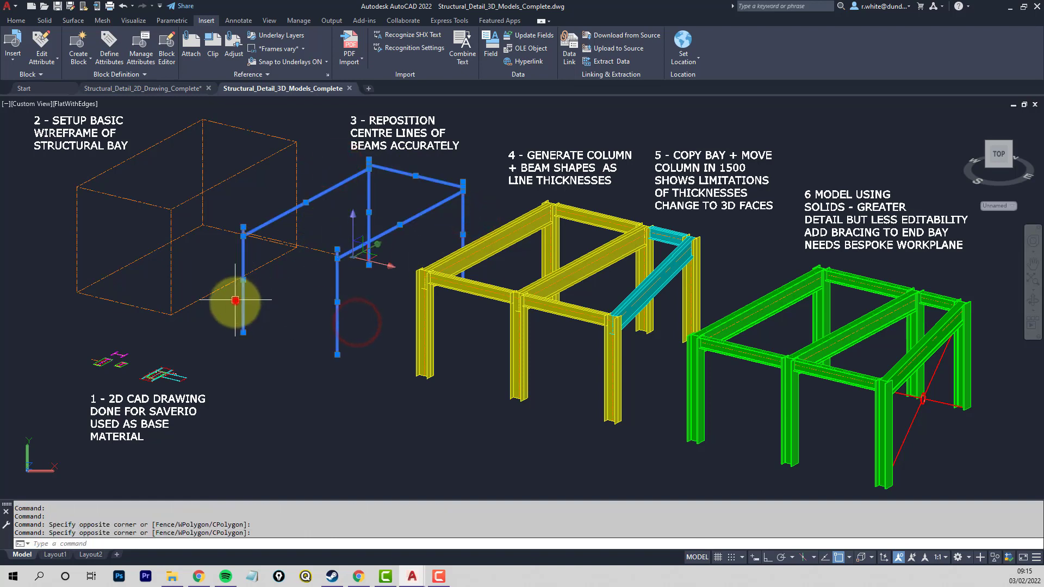
click(318, 250)
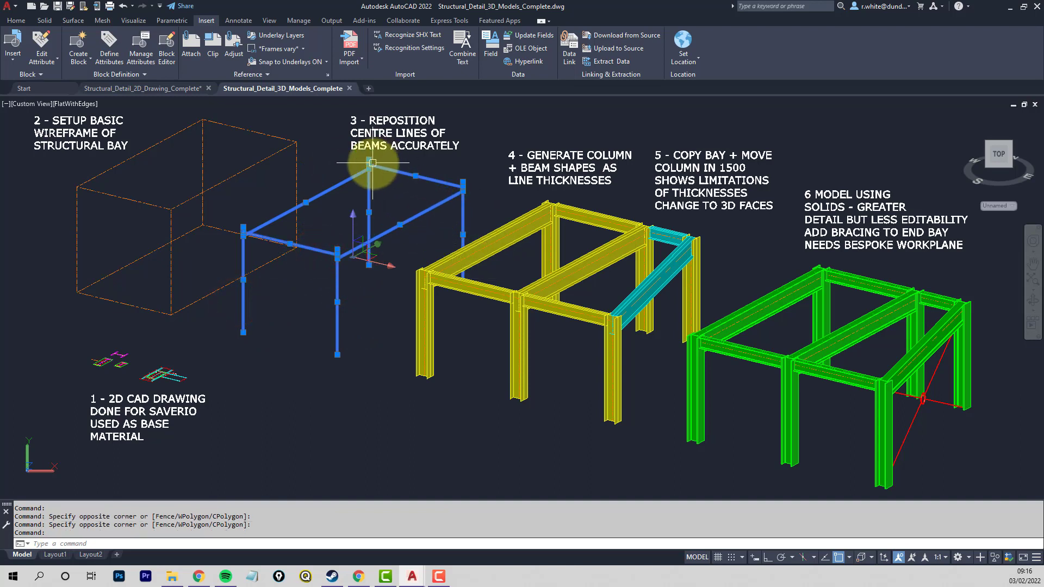
key(Escape)
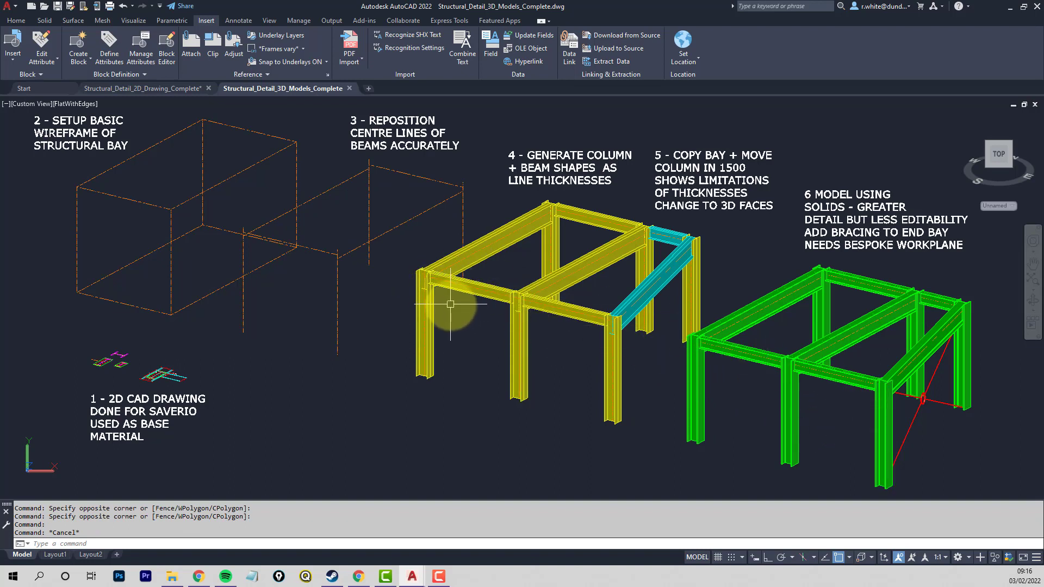
- Examine the object type and layer of the column flange lines in the yellow stage 4 line-thickness model
scroll(430, 280, up, 5)
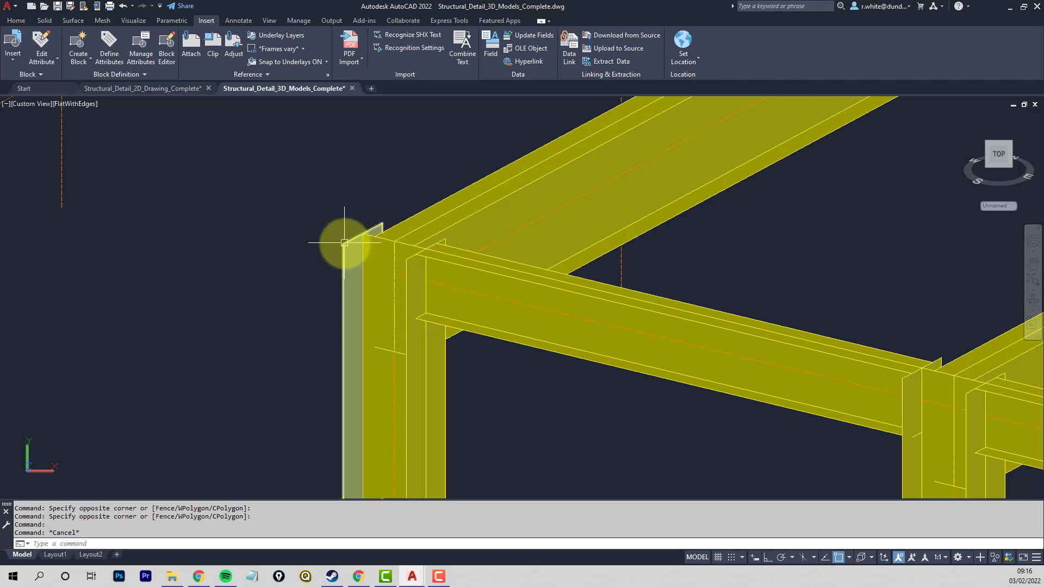
mouse_move(373, 229)
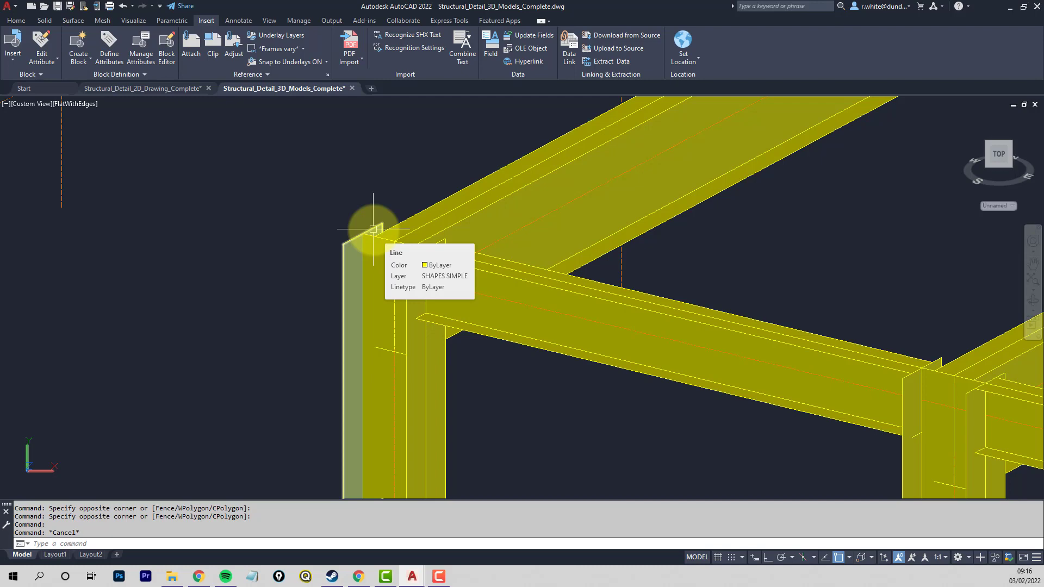
scroll(373, 229, down, 2)
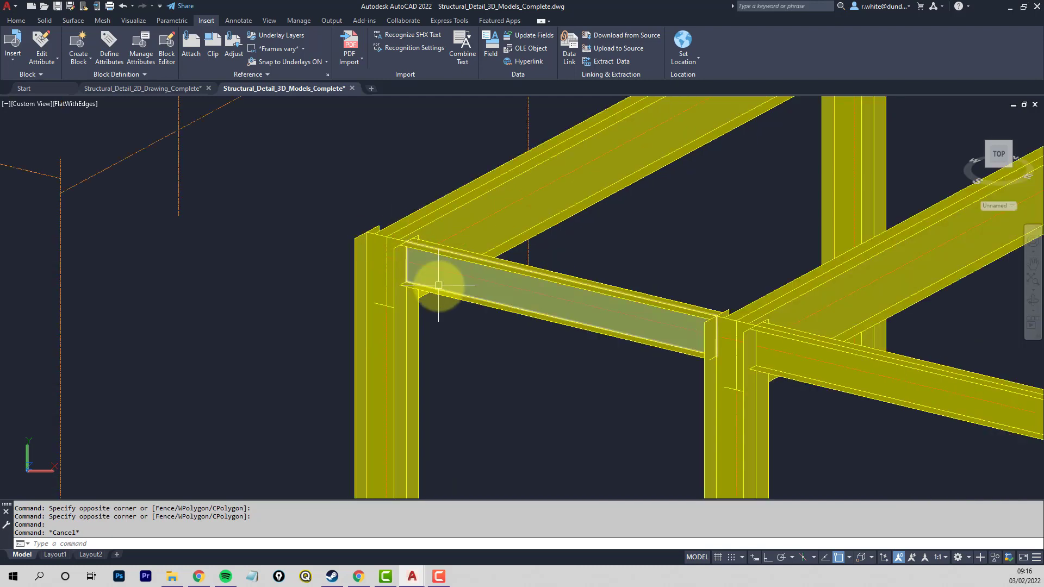
scroll(440, 284, down, 4)
middle_drag(577, 319, 452, 320)
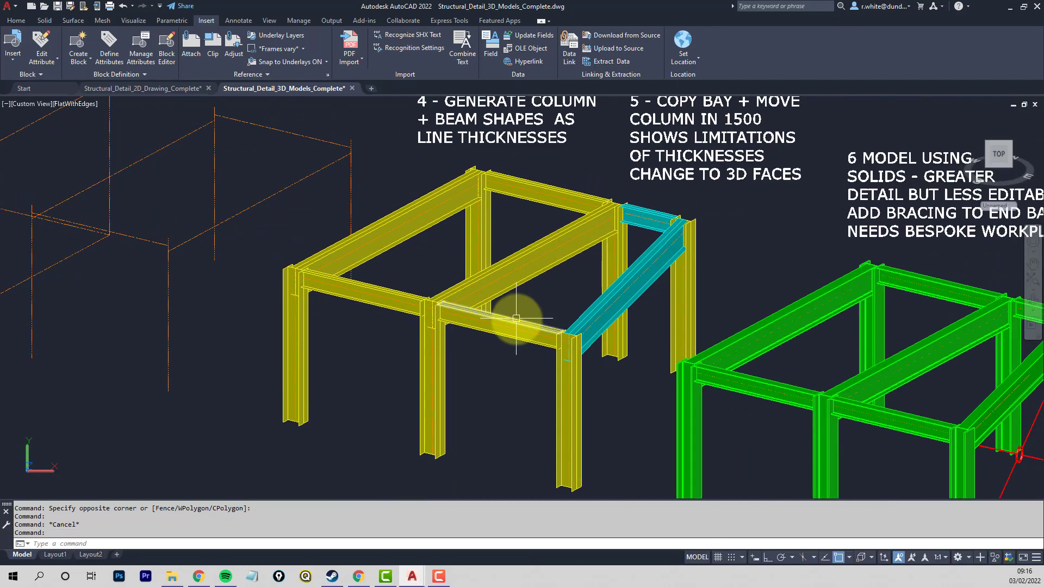
middle_drag(521, 321, 466, 313)
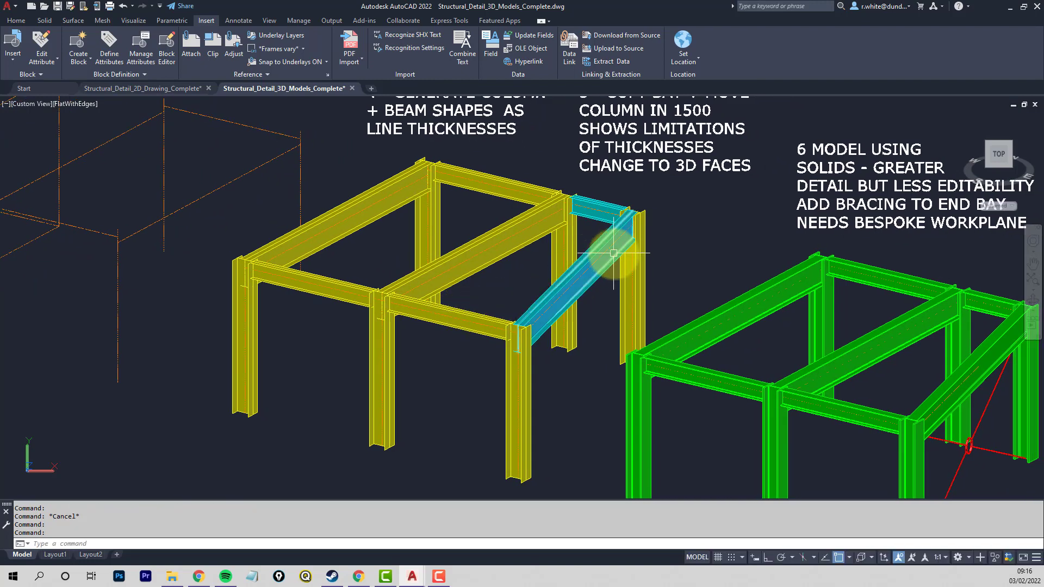
- Check the object type and layer of the cyan angled beam in the stage 5 end bay
scroll(619, 225, up, 3)
scroll(618, 225, up, 2)
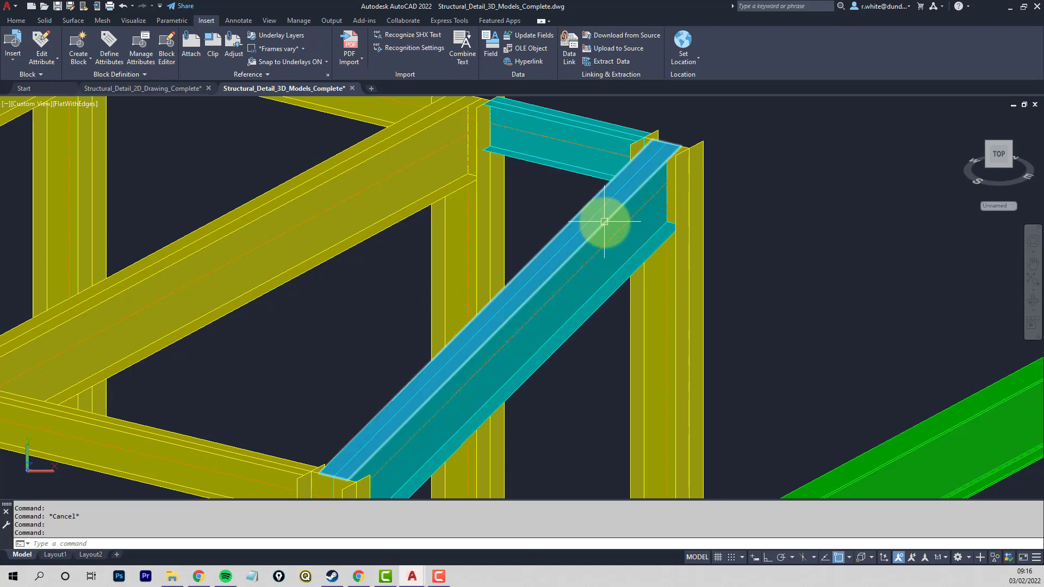
mouse_move(604, 222)
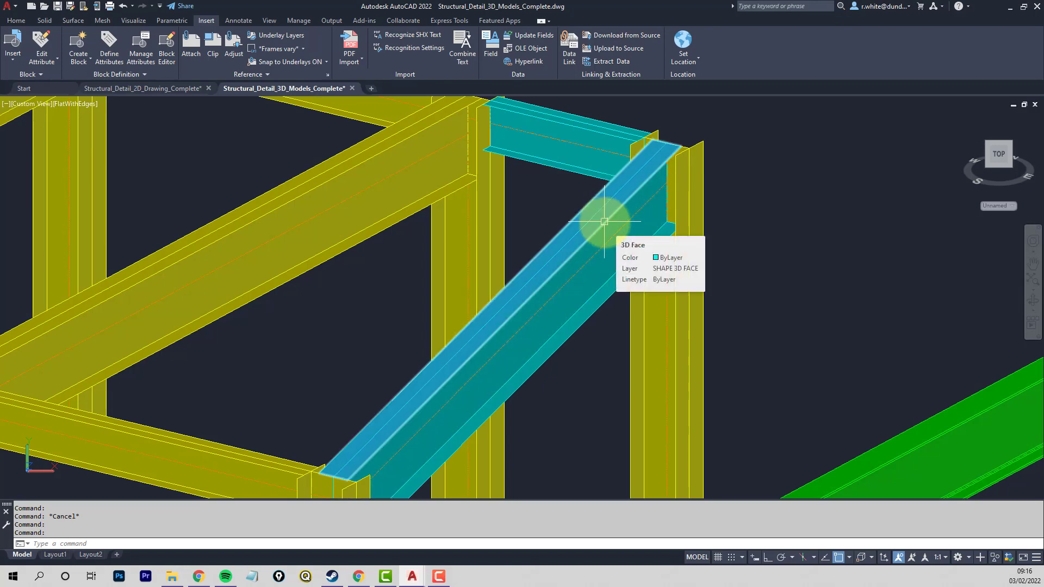
scroll(604, 221, down, 6)
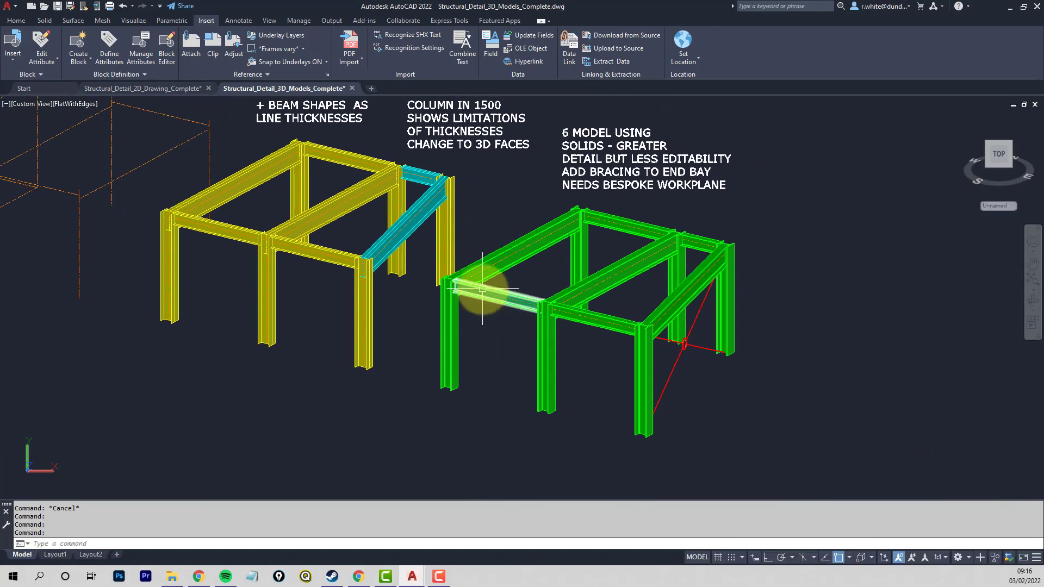
- Inspect the beam-to-column joint and its object properties in the green stage 6 model, then review all six modelling stages
scroll(476, 284, up, 8)
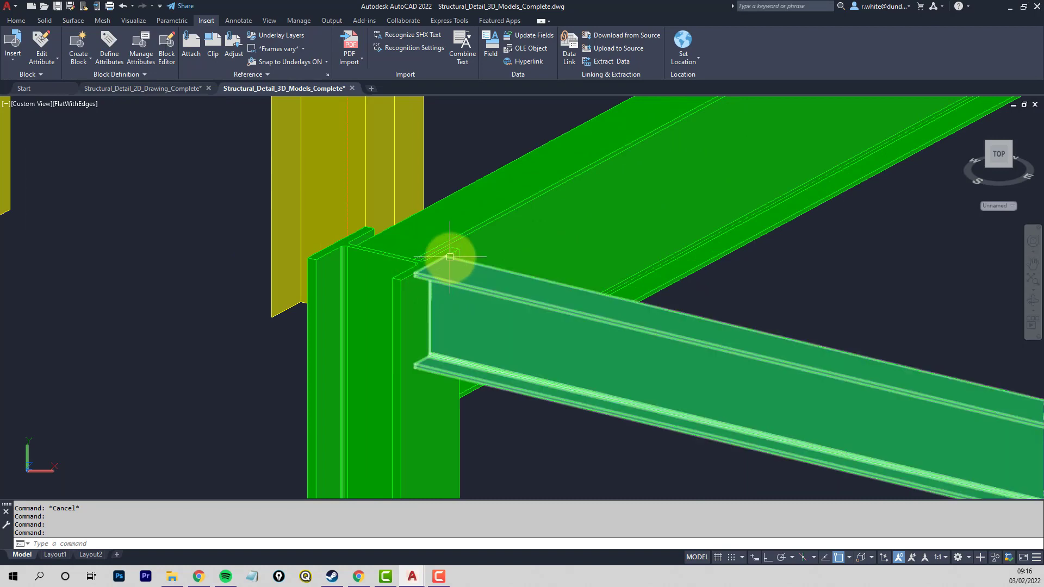
scroll(451, 261, up, 2)
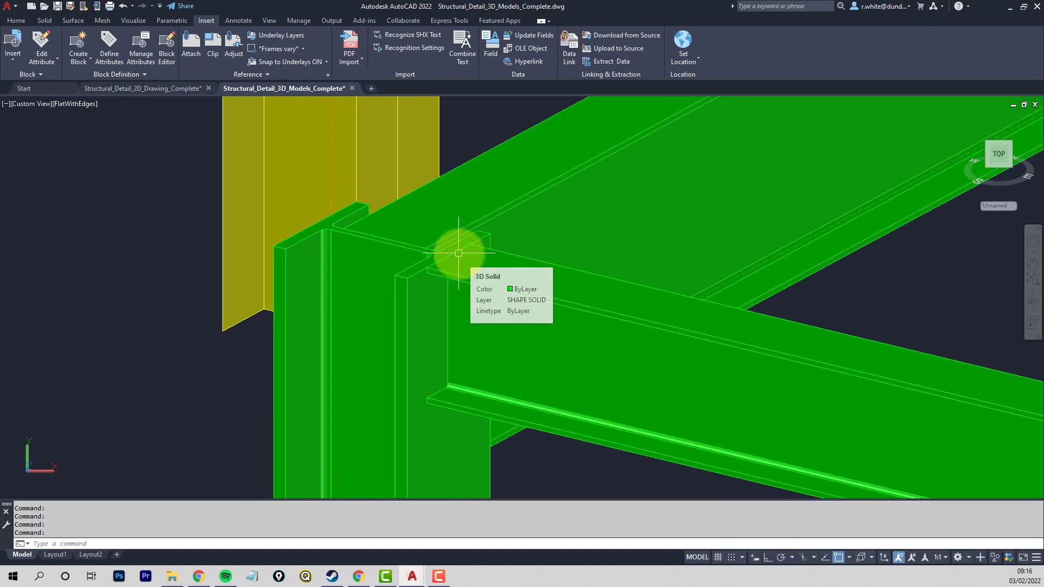
click(447, 261)
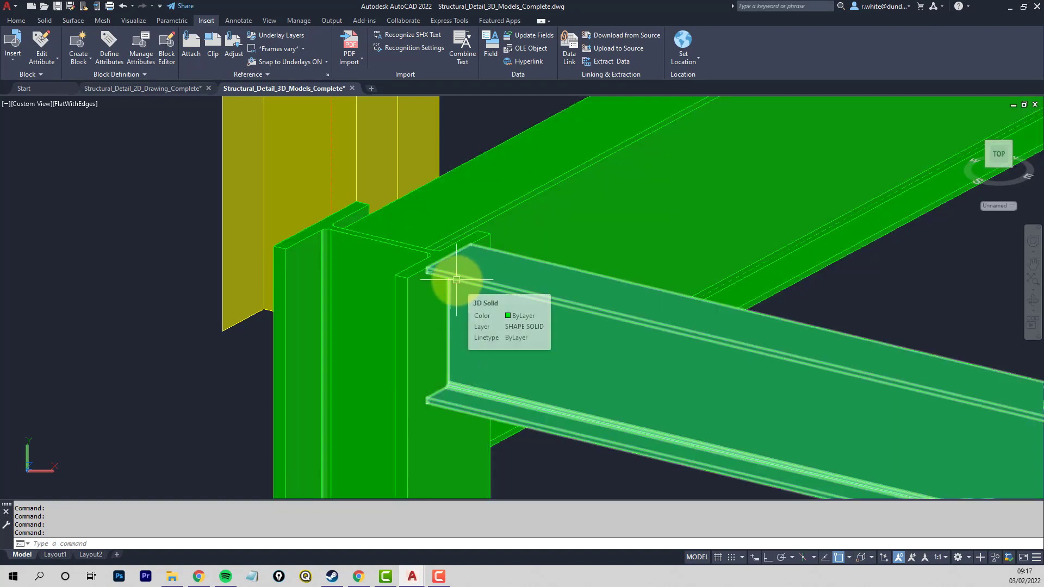
key(Escape)
scroll(206, 333, down, 8)
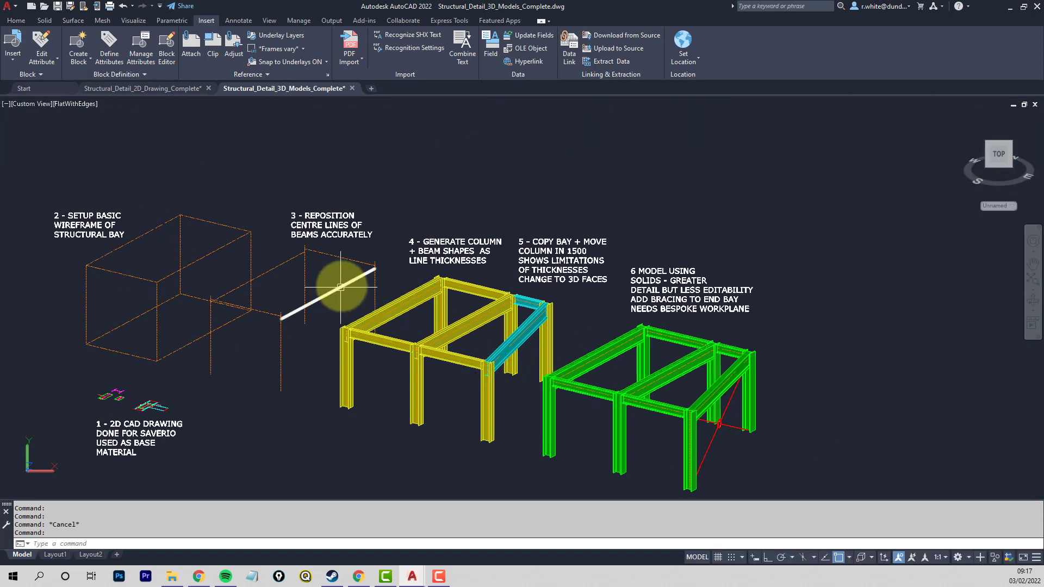
middle_drag(342, 284, 419, 243)
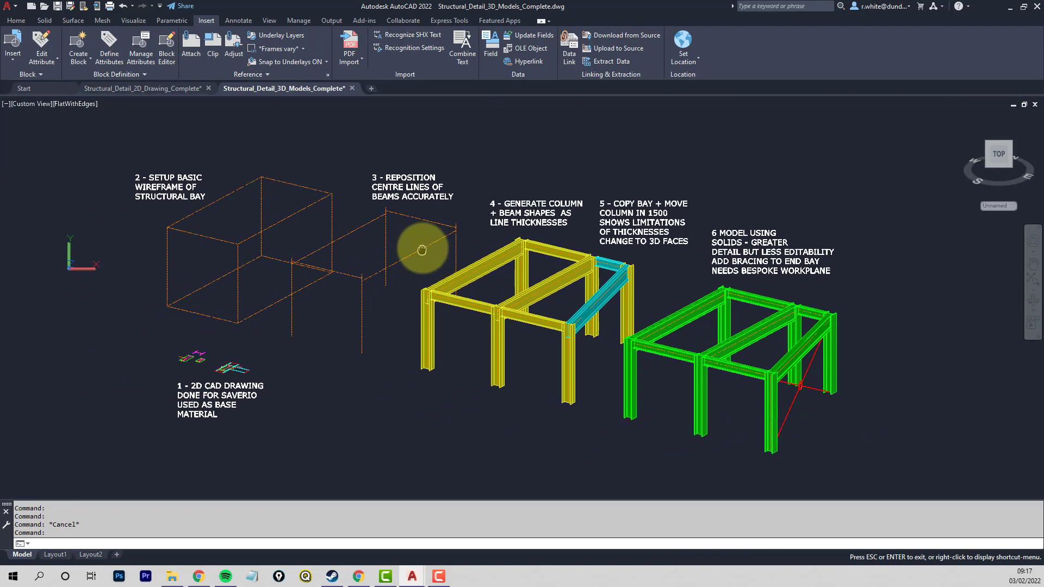
scroll(421, 250, up, 1)
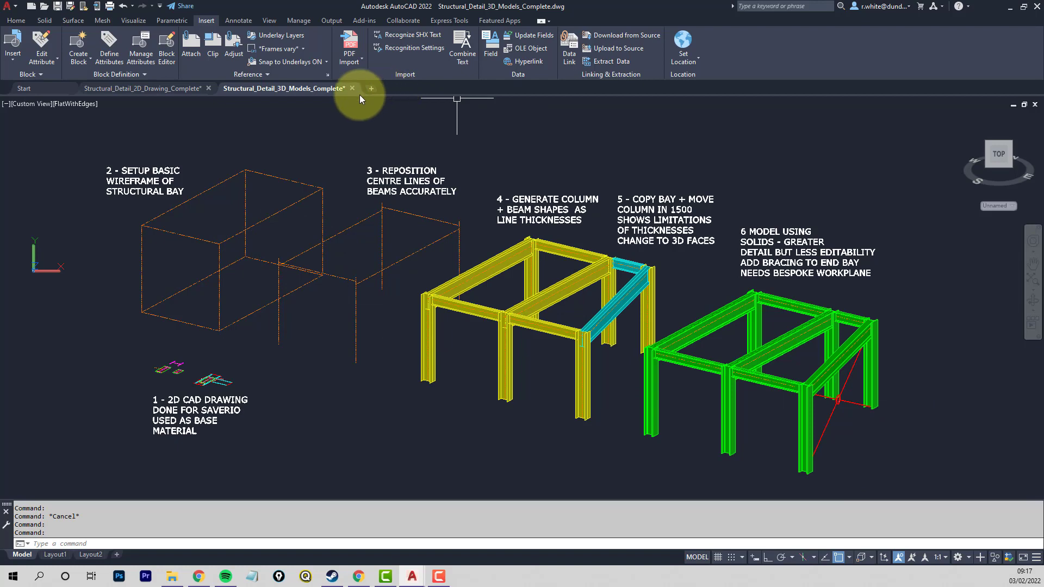
- Open the recent drawing Student Example Wireframe and look over its scanned bridge sketches and truss elevations
click(45, 89)
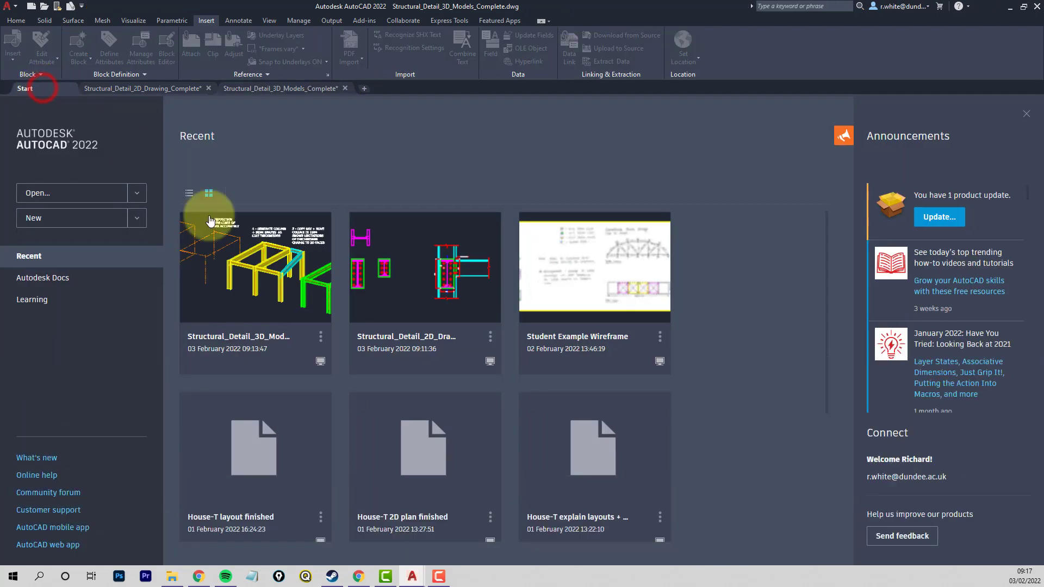
click(563, 277)
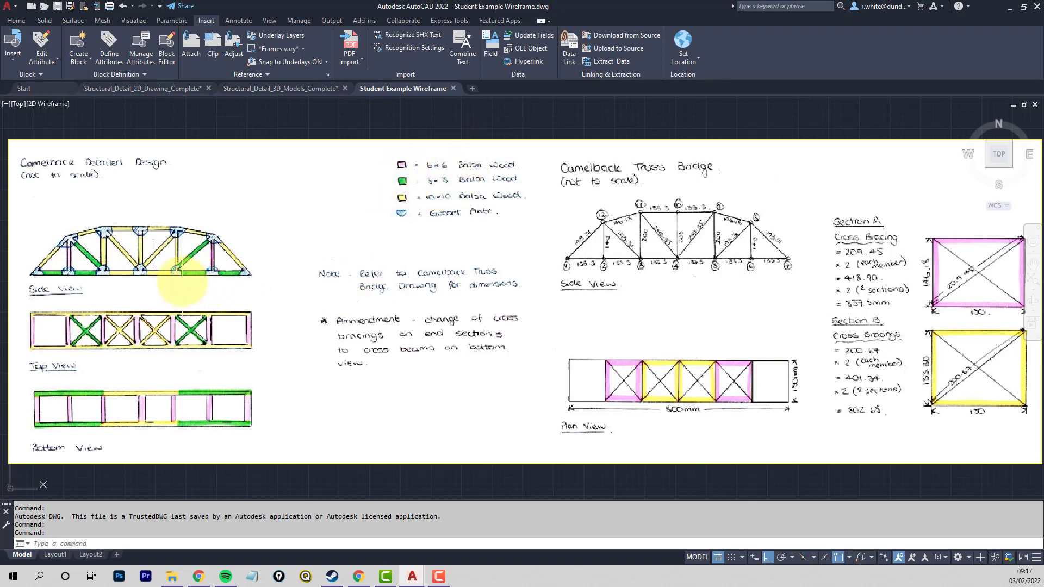
scroll(183, 284, down, 4)
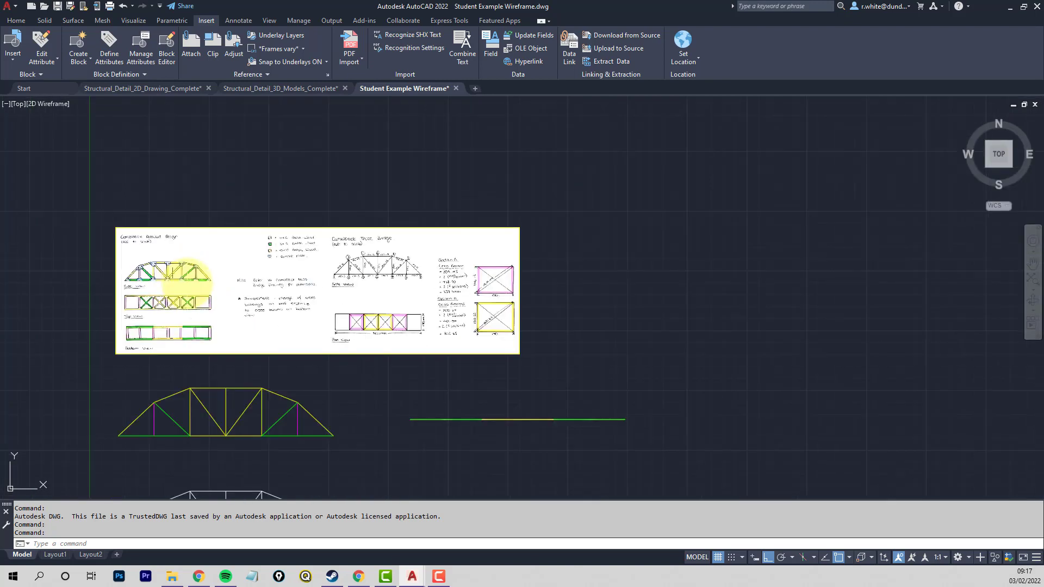
mouse_move(261, 326)
middle_down()
mouse_move(303, 214)
mouse_move(356, 255)
middle_up()
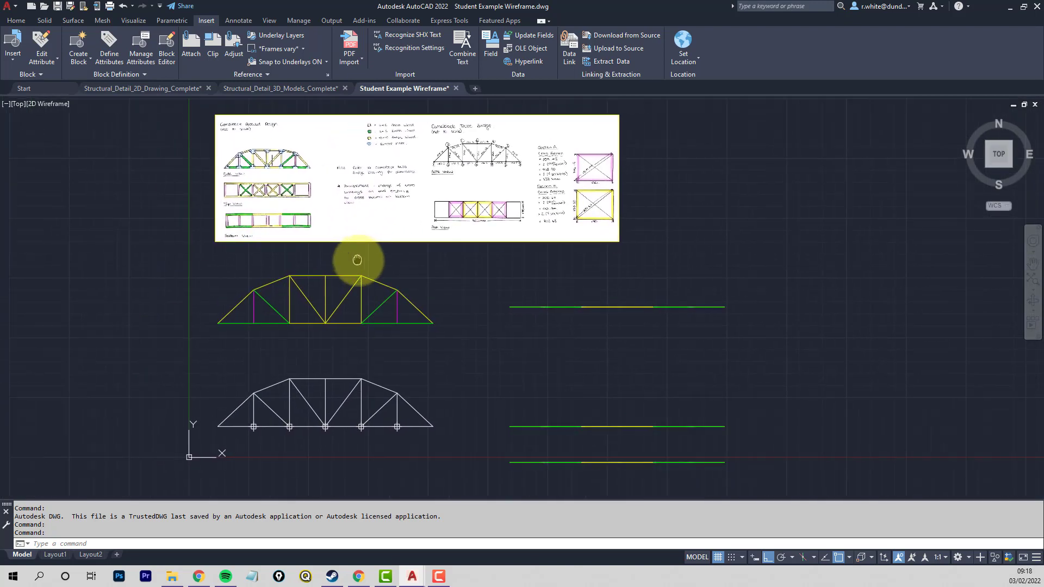
- Compare the white truss side elevation with the colour-coded version above it
scroll(256, 426, up, 4)
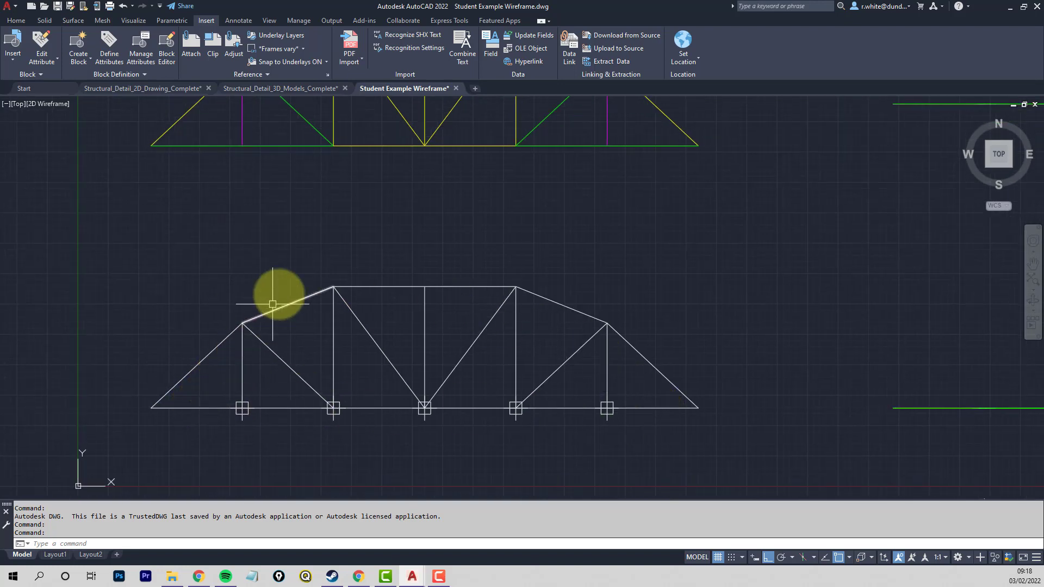
middle_drag(304, 219, 275, 366)
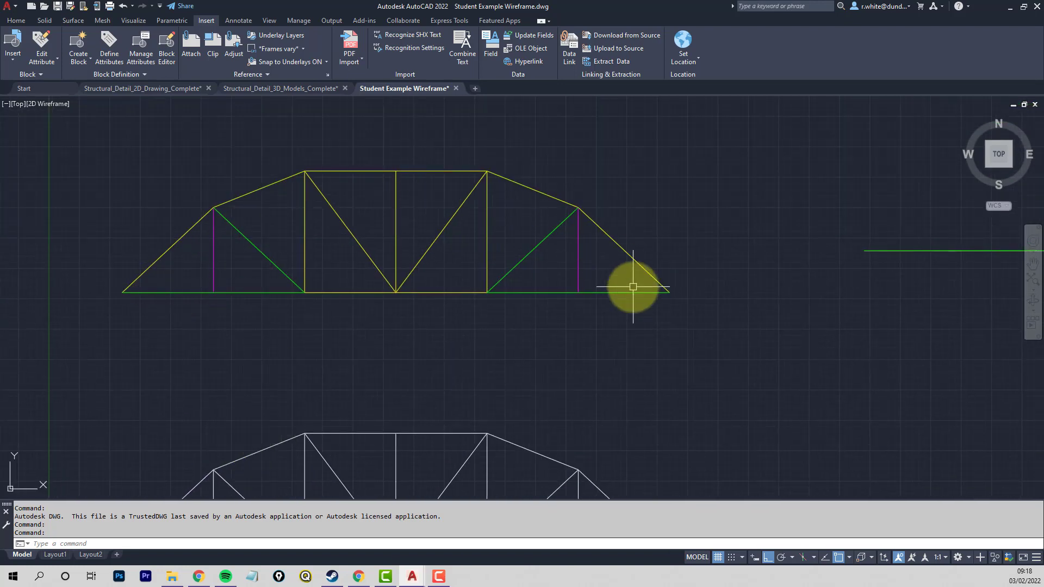
middle_drag(559, 301, 559, 319)
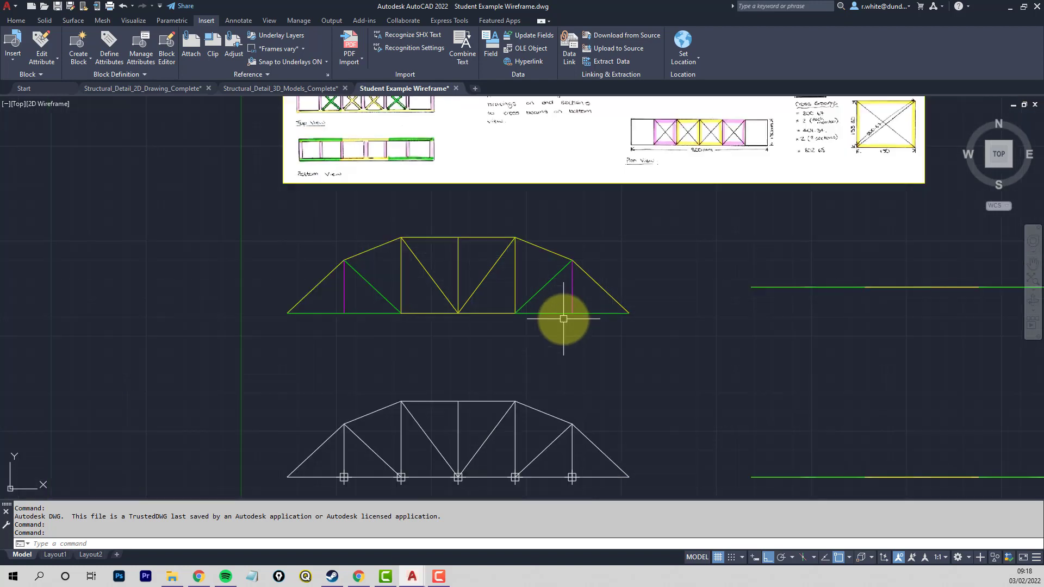
scroll(560, 304, down, 2)
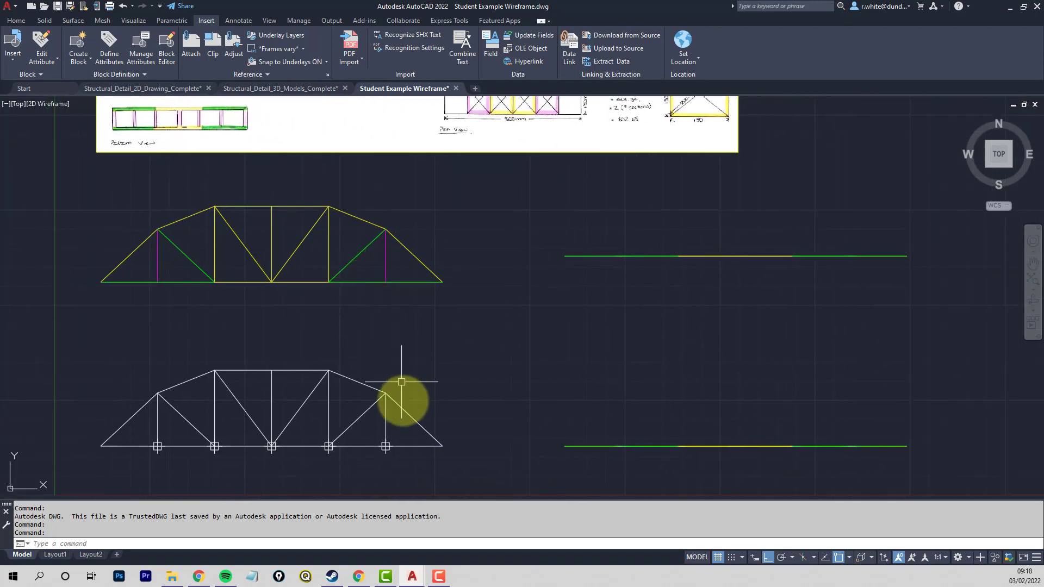
- Orbit from the top view into a 3D view and examine the successive wireframe stages of the truss bridge
shift+middle_drag(403, 401, 458, 298)
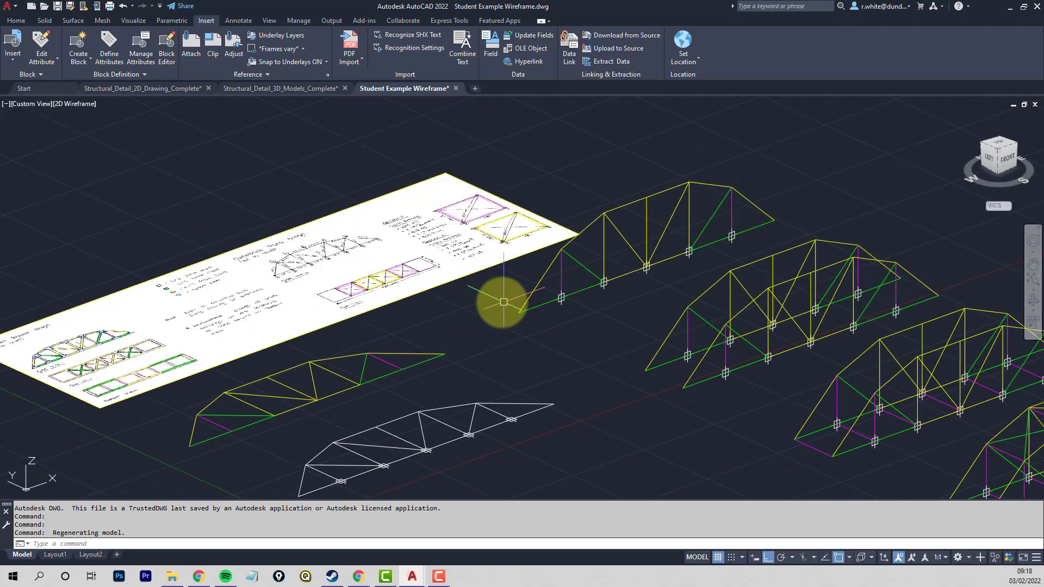
middle_drag(523, 303, 432, 298)
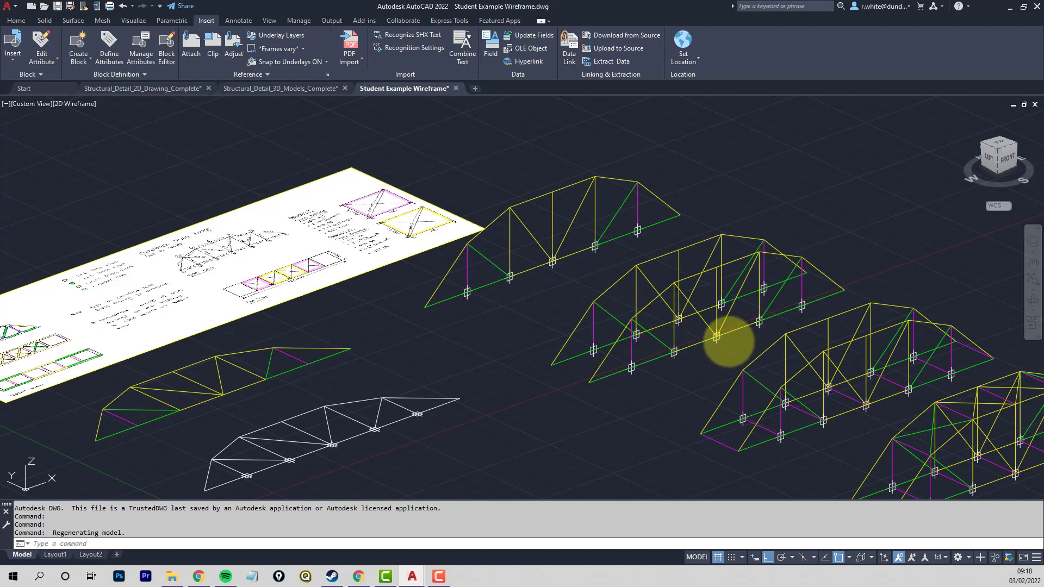
middle_drag(727, 338, 555, 281)
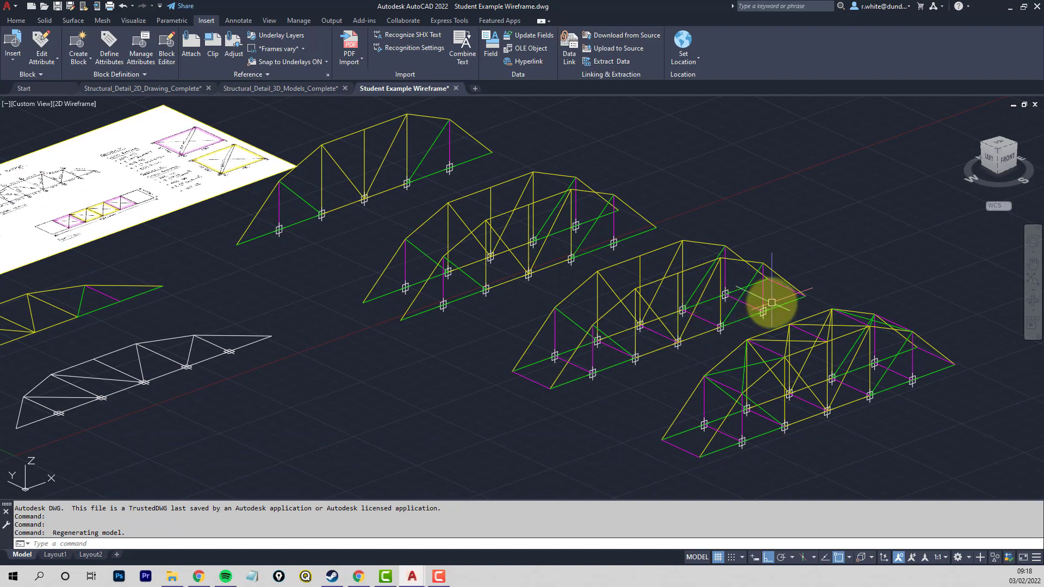
middle_drag(717, 365, 519, 295)
mouse_move(560, 327)
shift+middle_down()
mouse_move(571, 302)
mouse_move(582, 344)
mouse_move(625, 321)
mouse_move(674, 214)
mouse_move(589, 337)
mouse_move(601, 298)
mouse_move(595, 303)
mouse_move(690, 357)
shift+middle_up()
scroll(582, 298, down, 3)
middle_drag(584, 363, 587, 373)
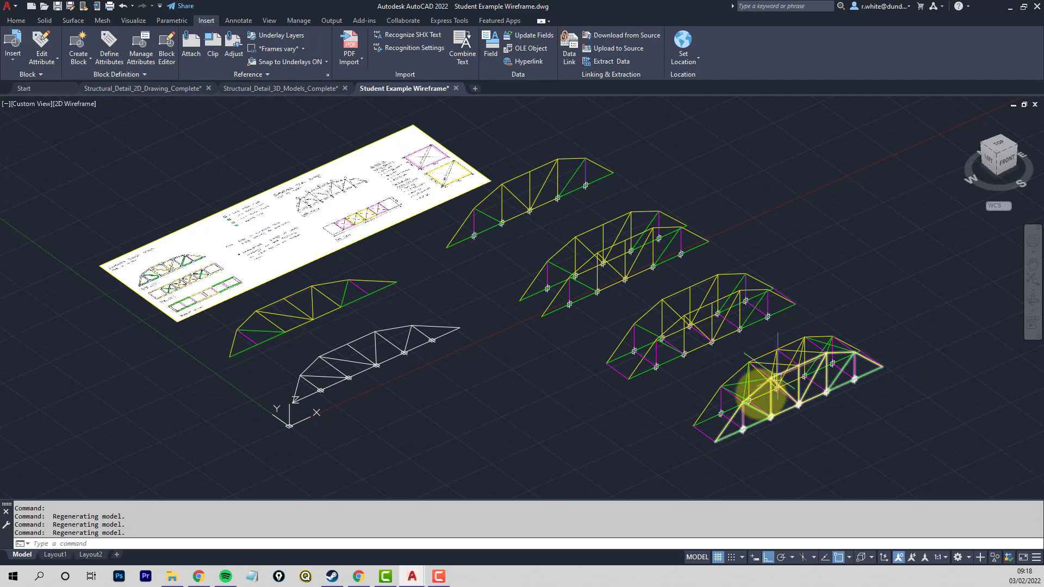
- Examine the cross members and bracing at the end of the final-stage bridge wireframe, and return to the overview
scroll(810, 415, up, 2)
middle_drag(810, 415, 747, 375)
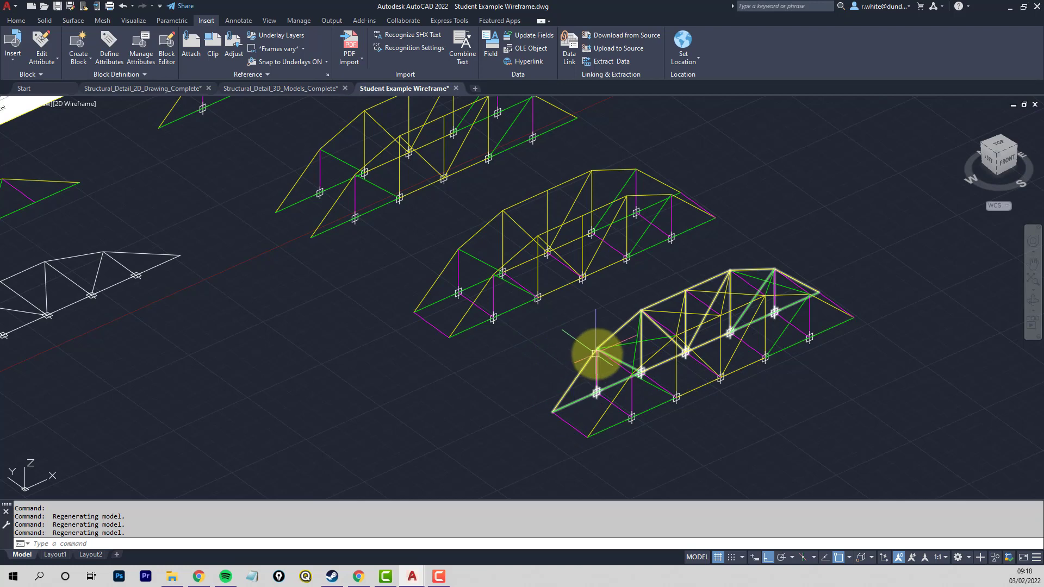
scroll(615, 383, up, 5)
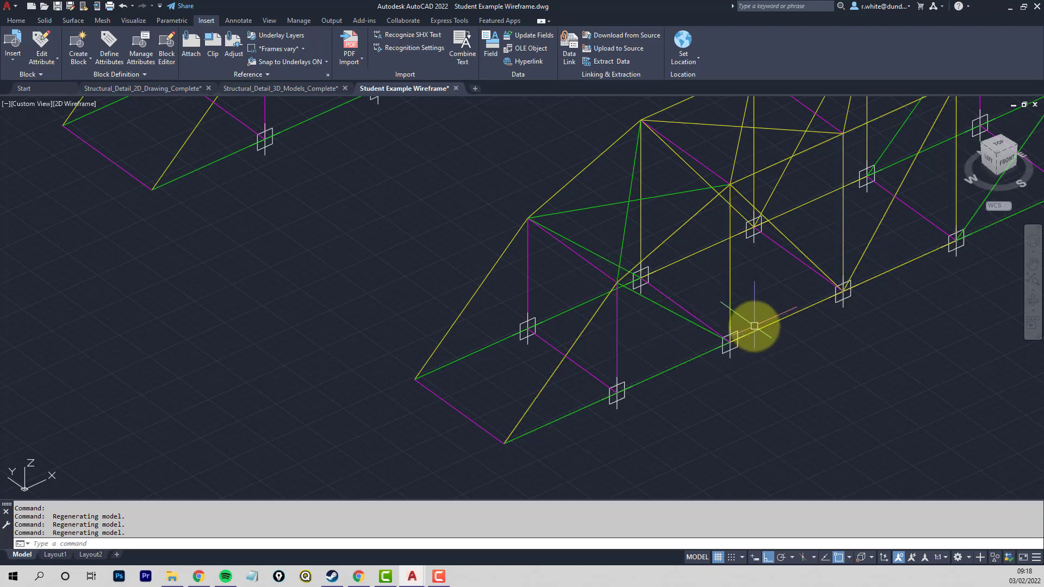
scroll(754, 326, down, 6)
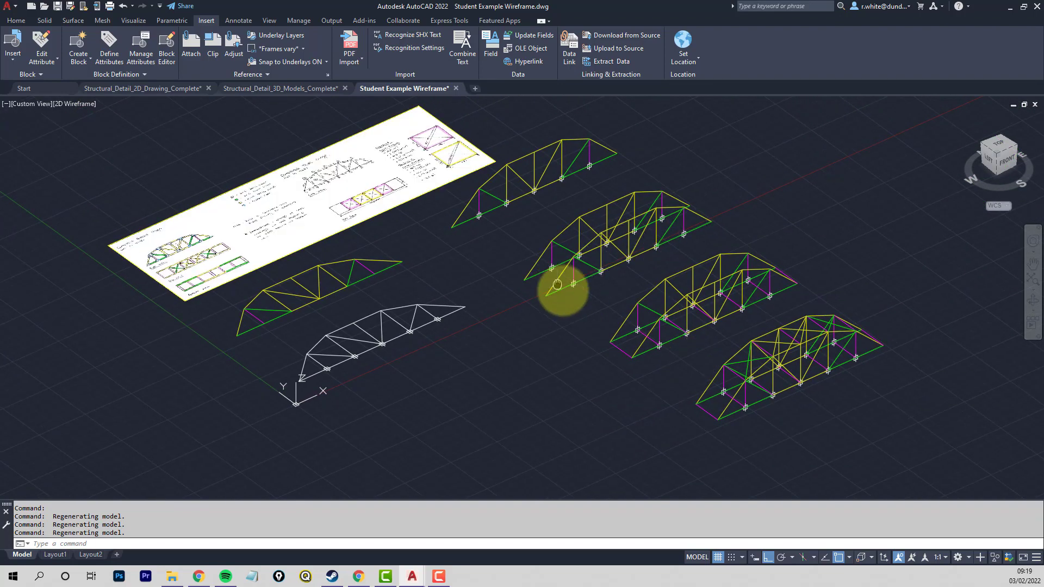
- Switch to the Structural_Detail_2D_Drawing_Complete drawing and clear empty model space beside the steel connection details
middle_drag(557, 284, 576, 296)
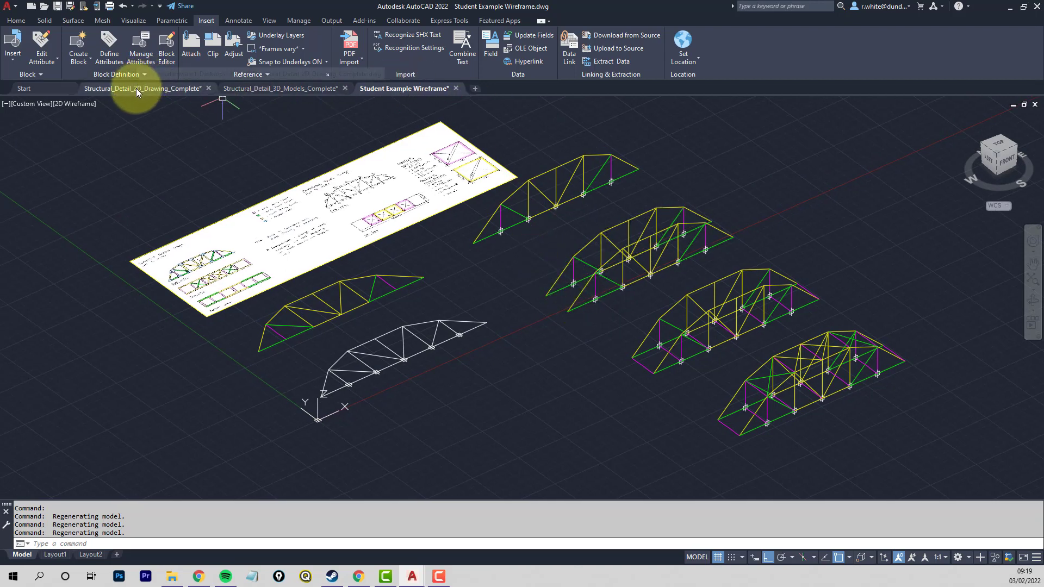
mouse_move(136, 92)
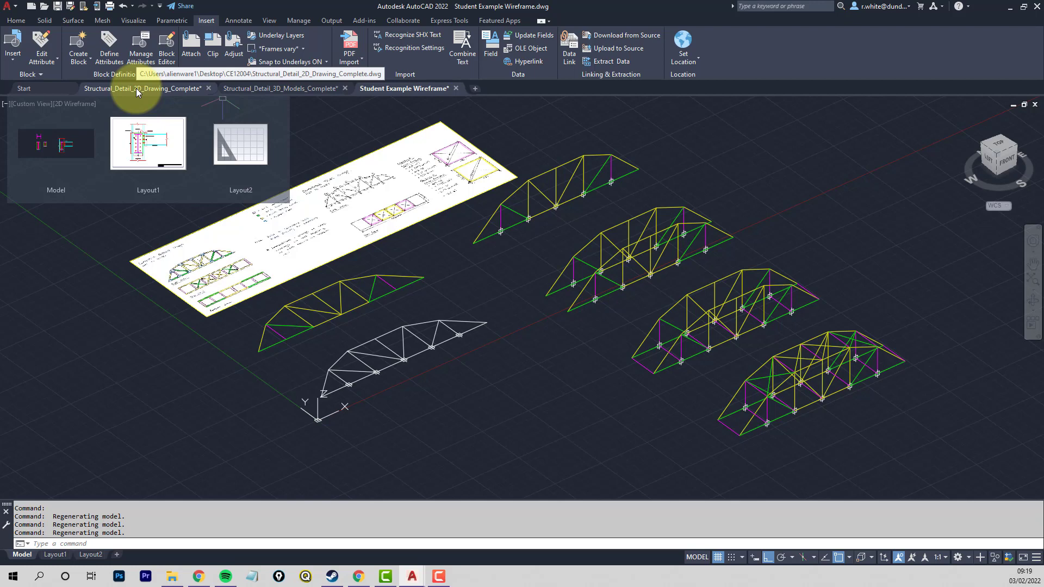
click(136, 90)
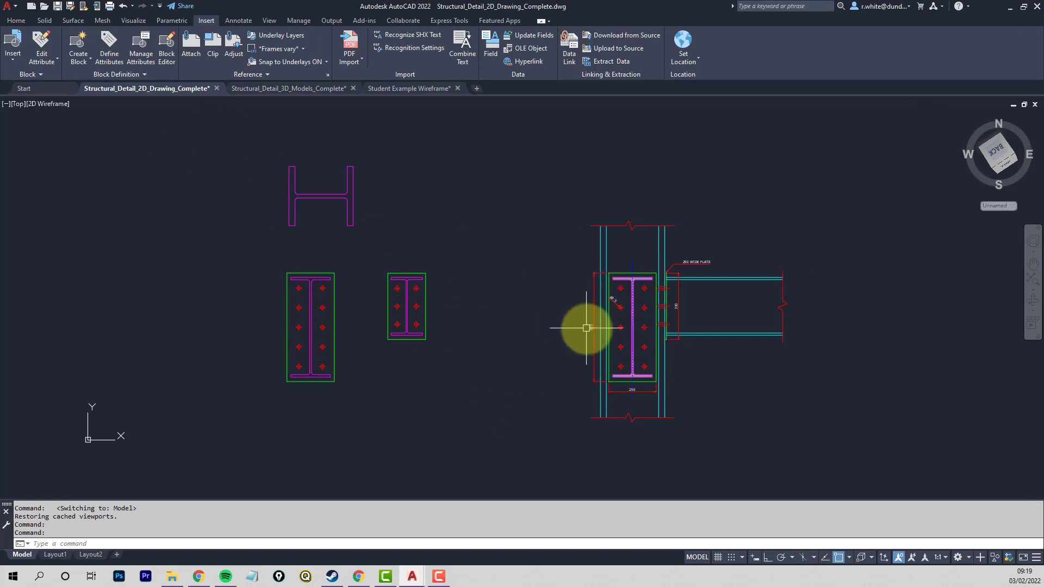
middle_drag(582, 326, 466, 338)
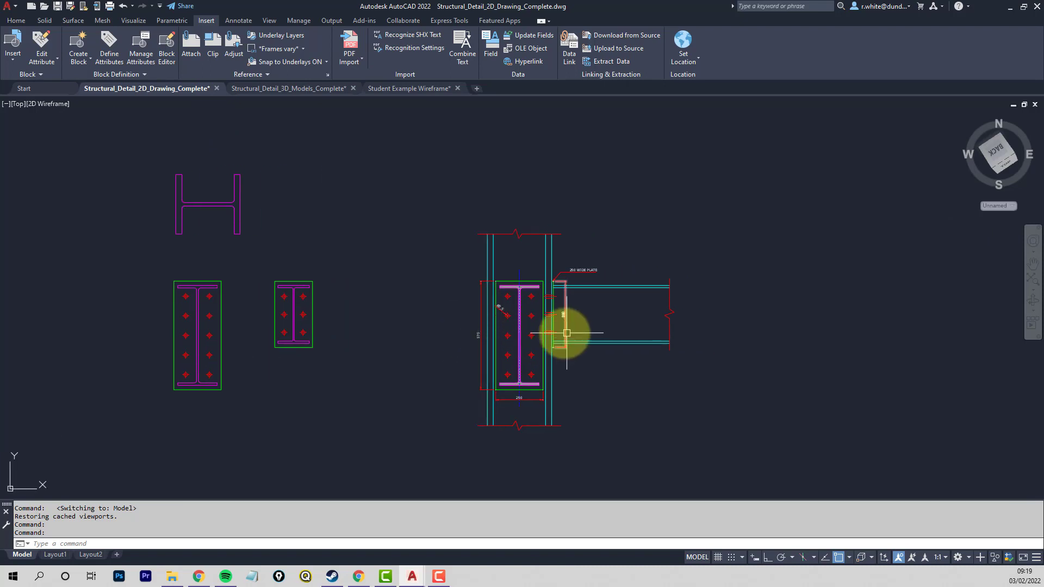
scroll(606, 333, down, 4)
middle_drag(629, 333, 387, 368)
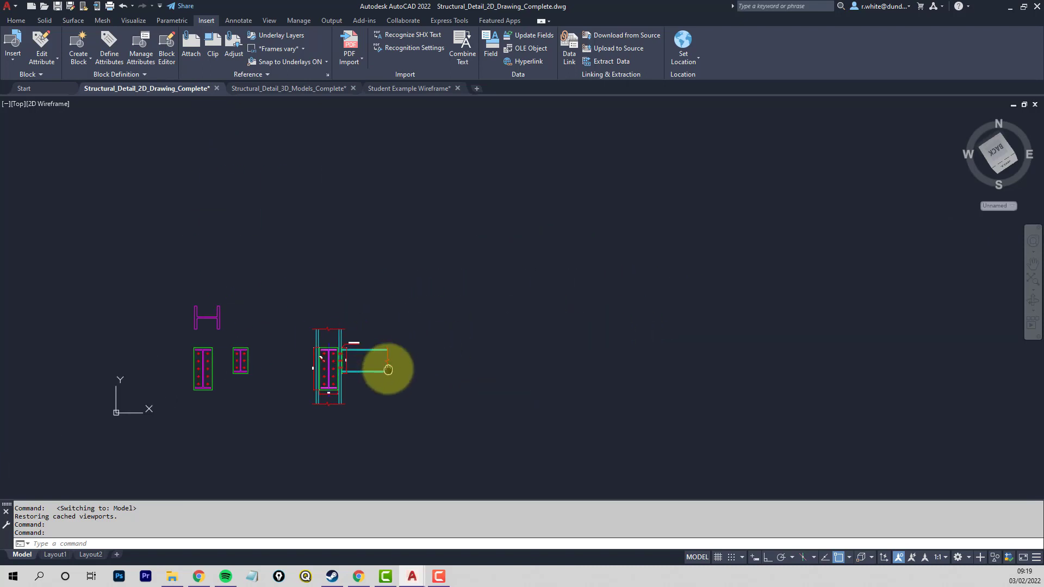
mouse_move(476, 352)
middle_down()
mouse_move(409, 363)
mouse_move(362, 390)
middle_up()
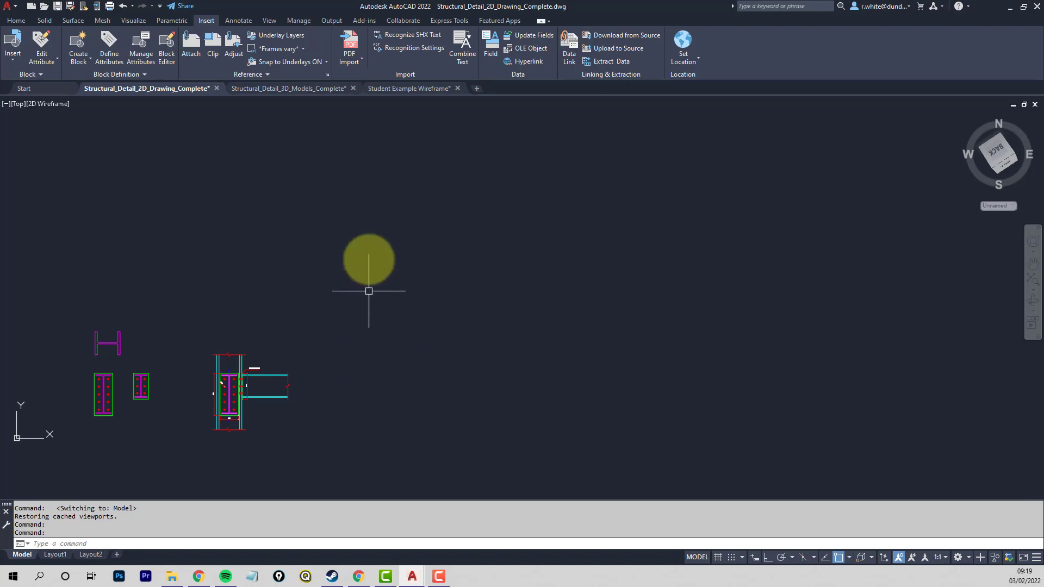
mouse_move(380, 282)
middle_down()
mouse_move(443, 300)
mouse_move(444, 312)
middle_up()
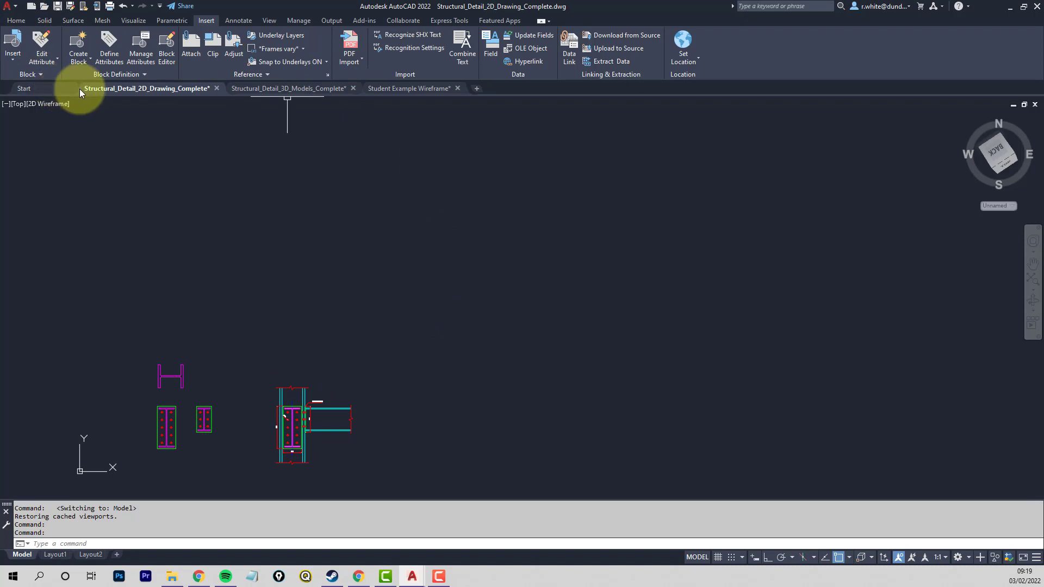
- Switch the workspace to Drafting & Annotation and back to 3D Modeling
click(12, 21)
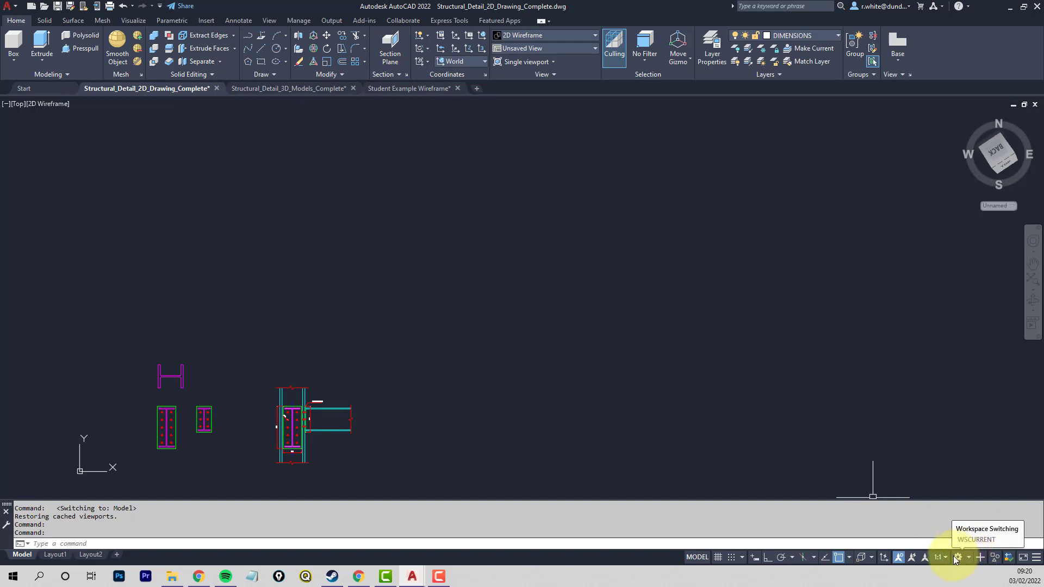
click(968, 557)
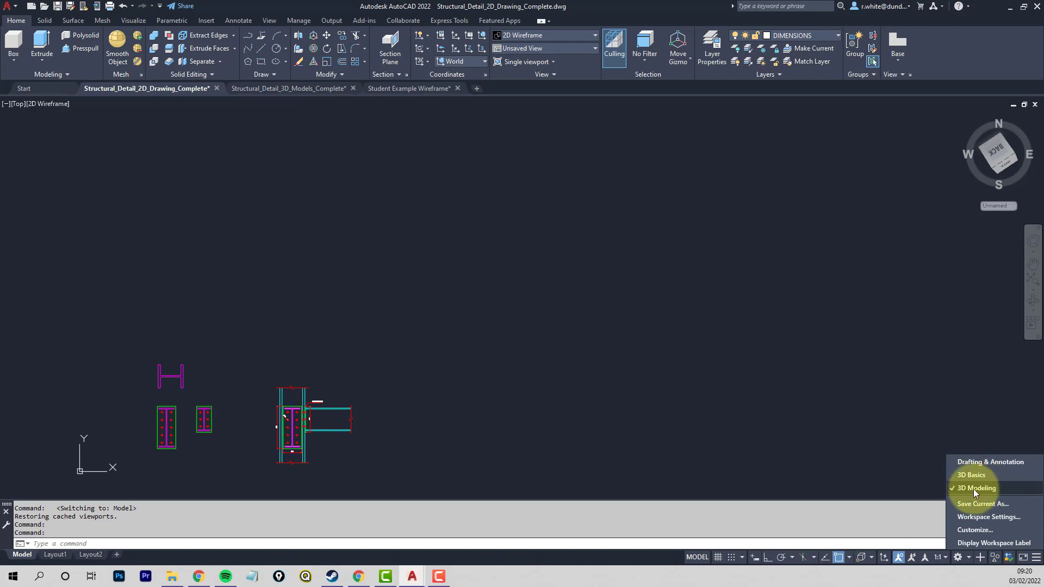
click(974, 460)
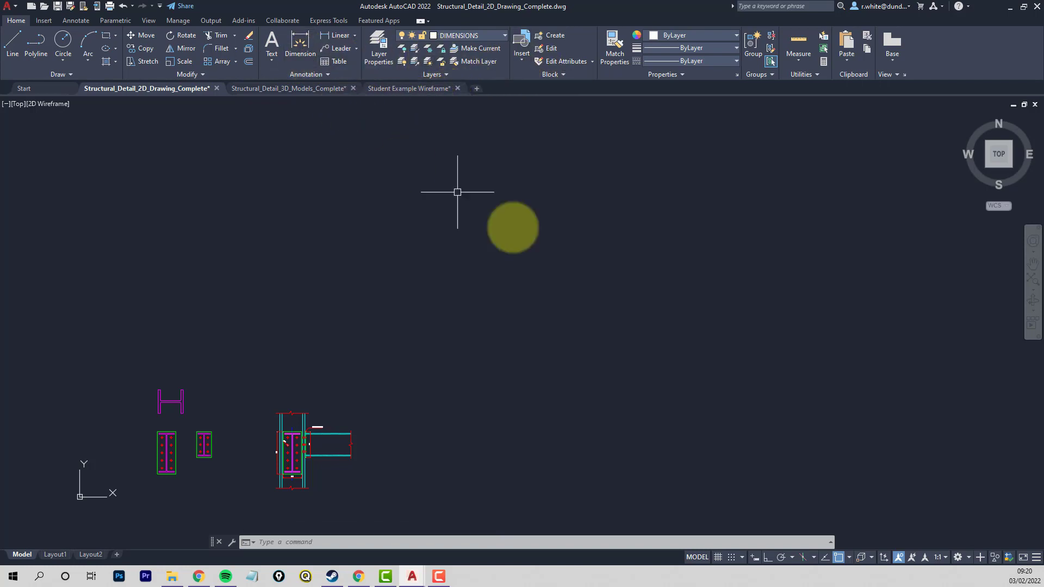
click(958, 557)
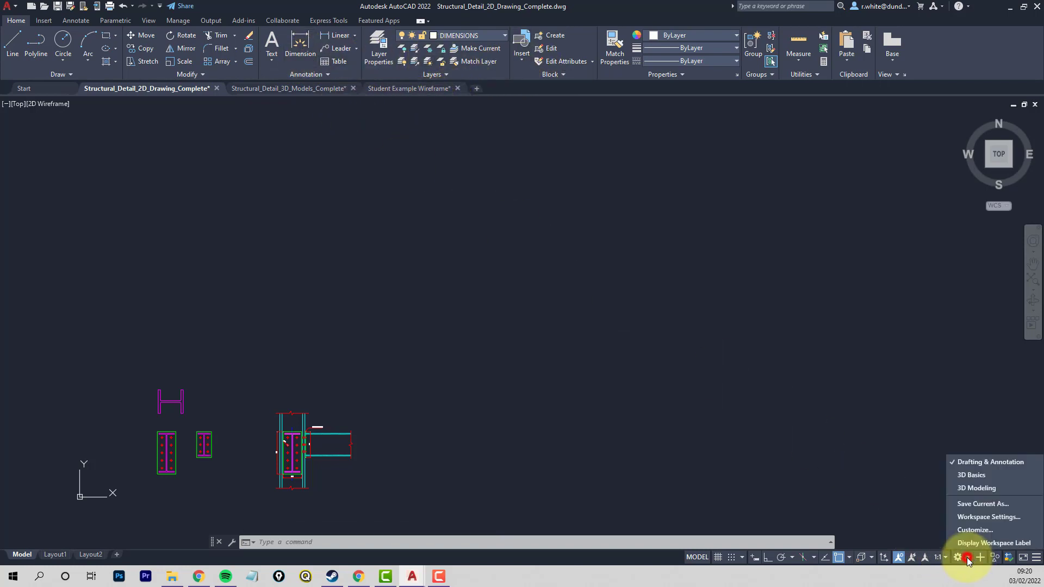
click(977, 488)
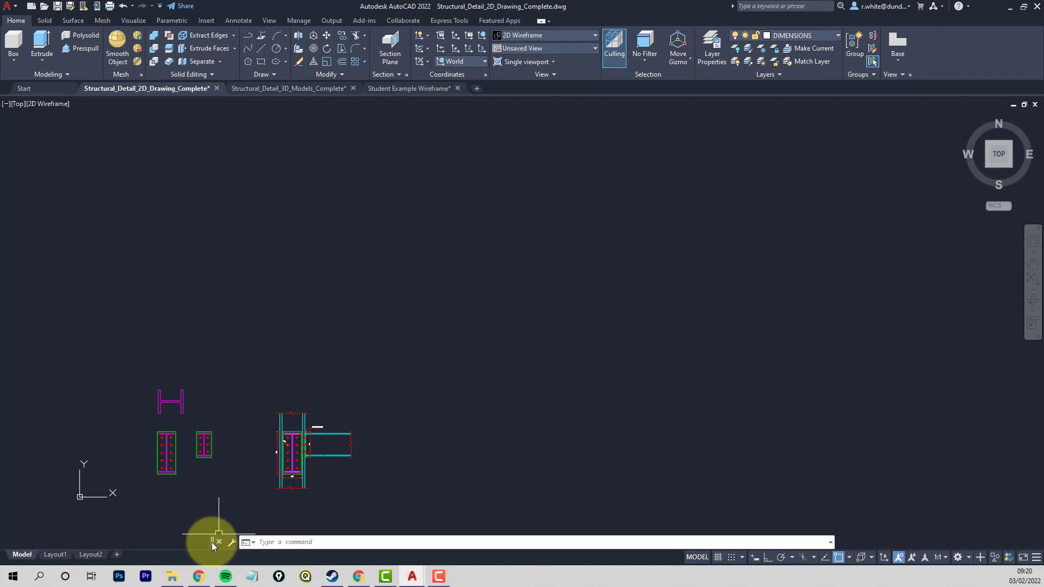
- Dock the floating command line below the drawing area and enlarge it to show more command history
mouse_move(211, 542)
mouse_down()
mouse_move(214, 496)
mouse_move(220, 549)
mouse_up()
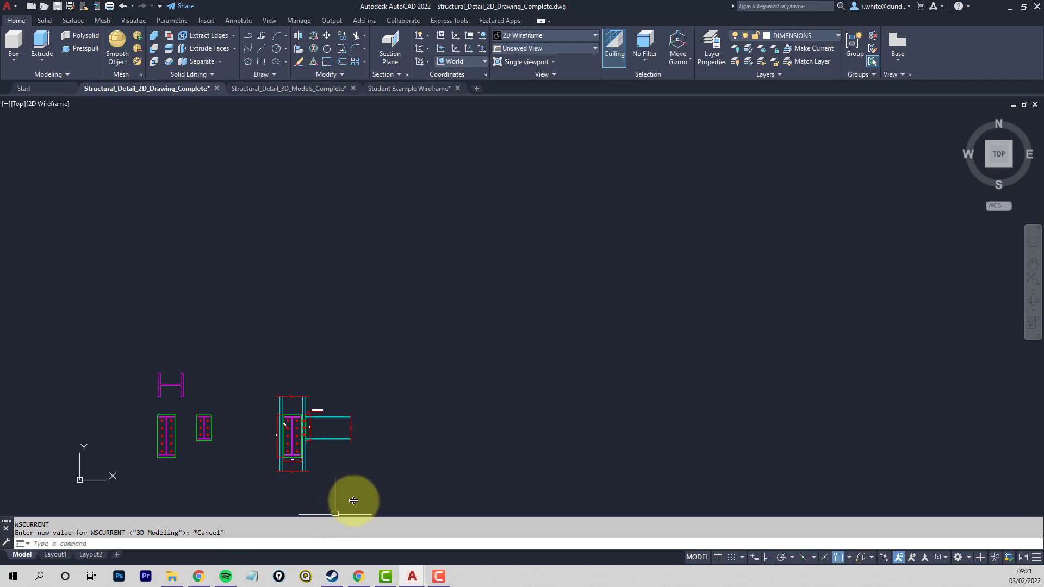
drag(352, 514, 351, 499)
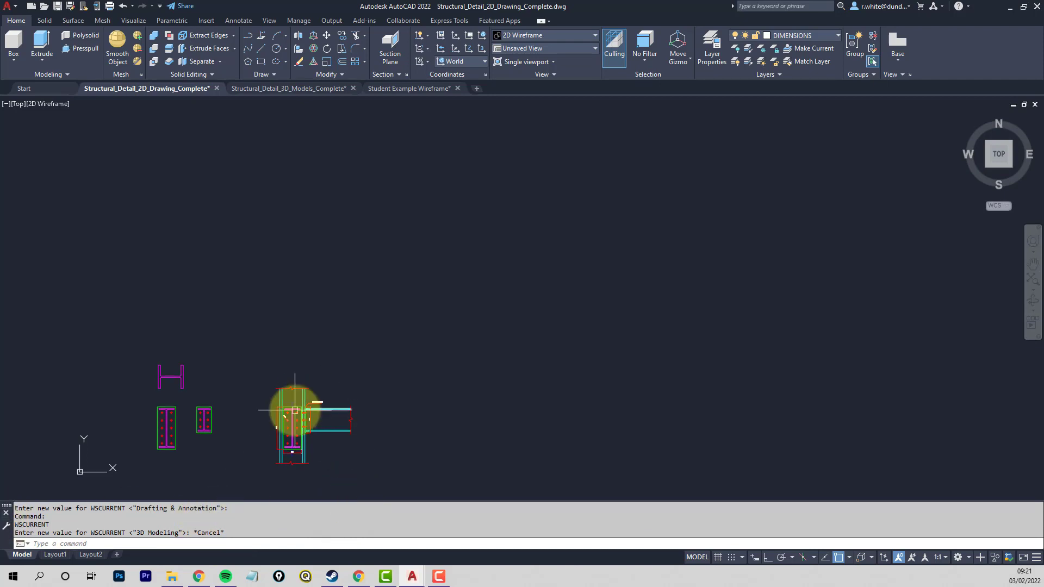
mouse_move(305, 396)
middle_down()
mouse_move(283, 326)
mouse_move(282, 372)
middle_up()
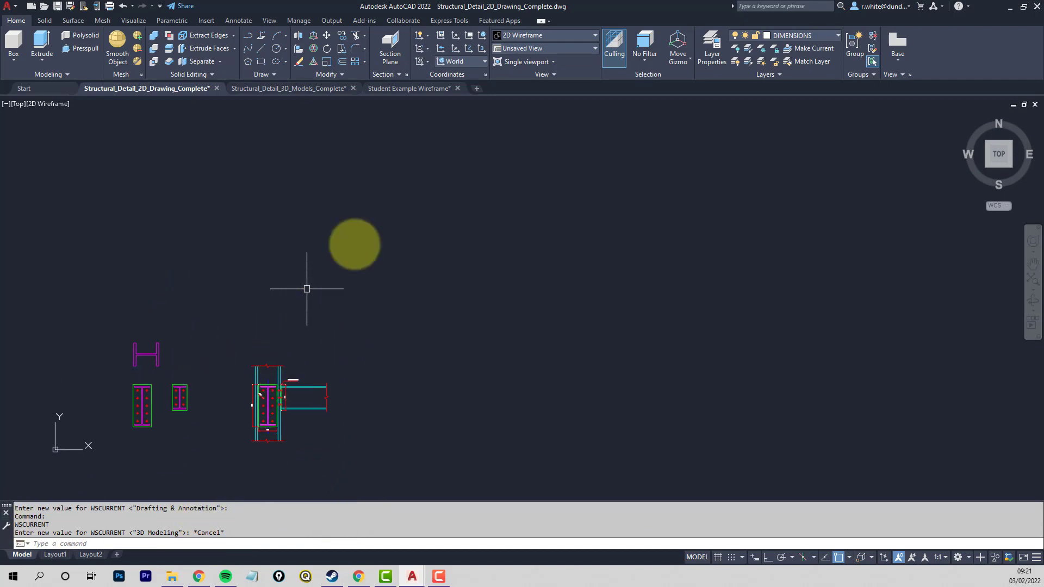
- Change the SETOUT layer's colour to index colour 30 (orange) and make SETOUT the current layer
click(829, 34)
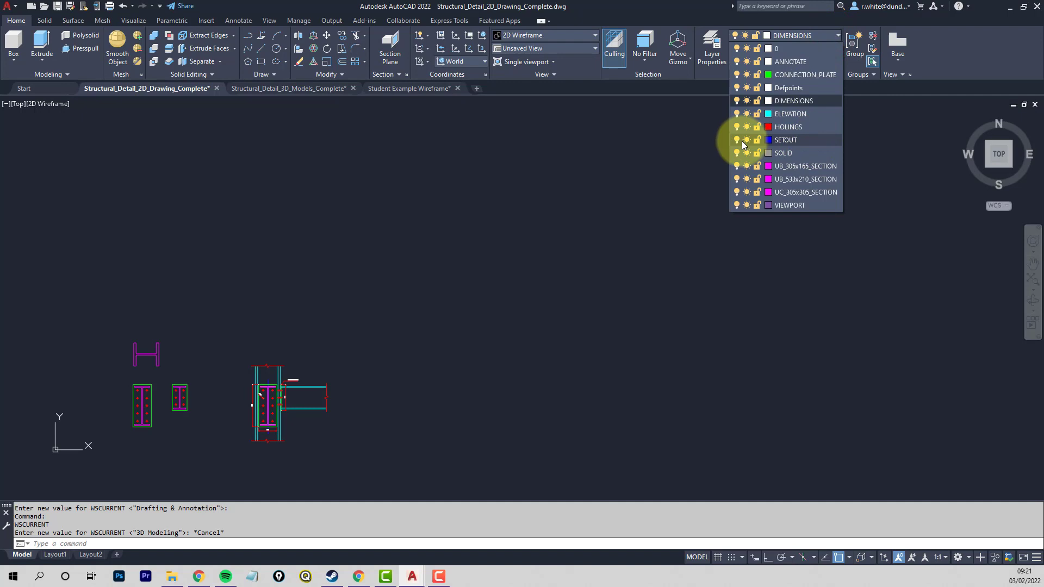
click(710, 60)
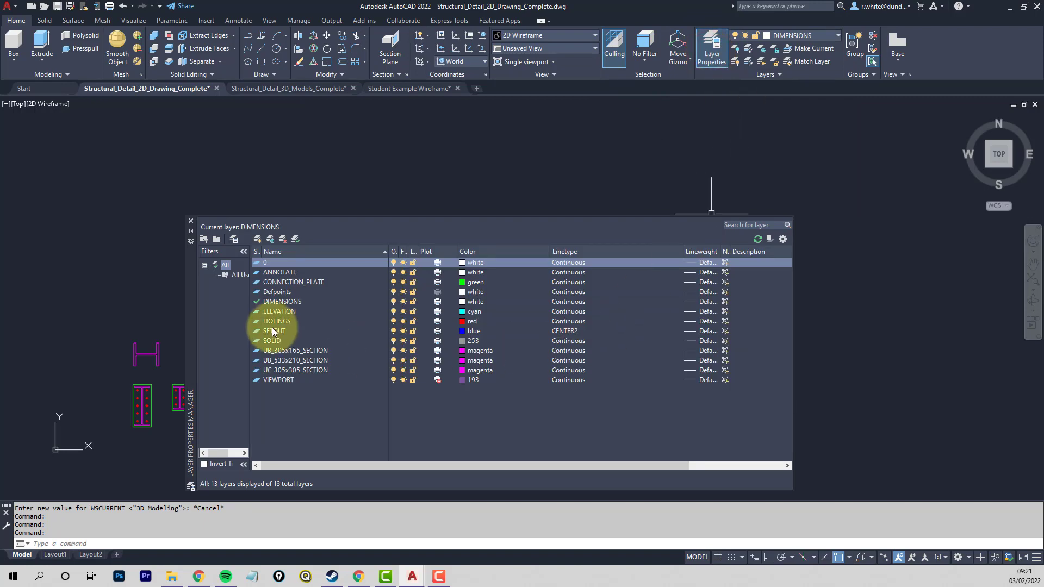
click(464, 331)
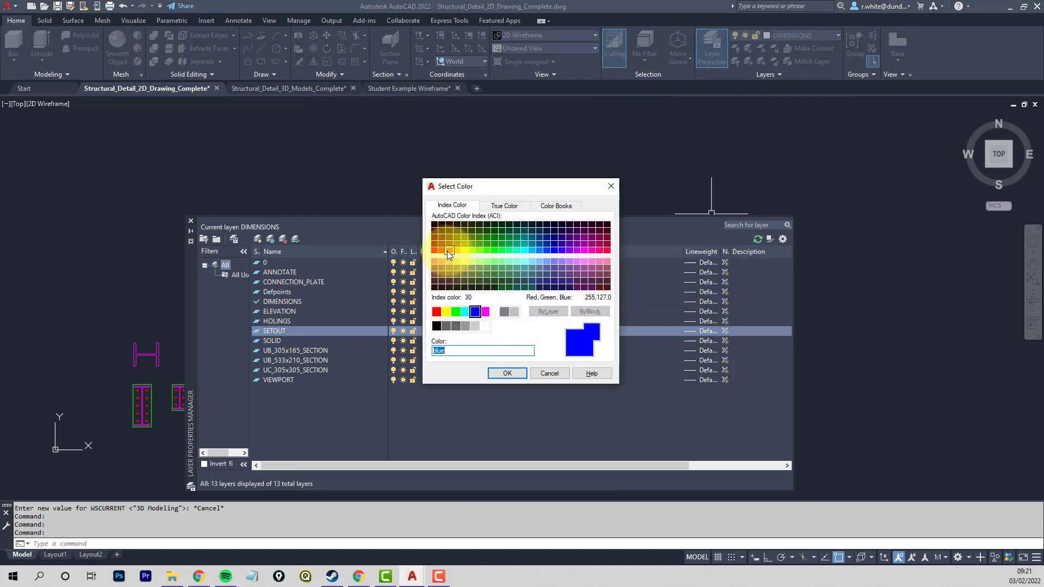
click(447, 250)
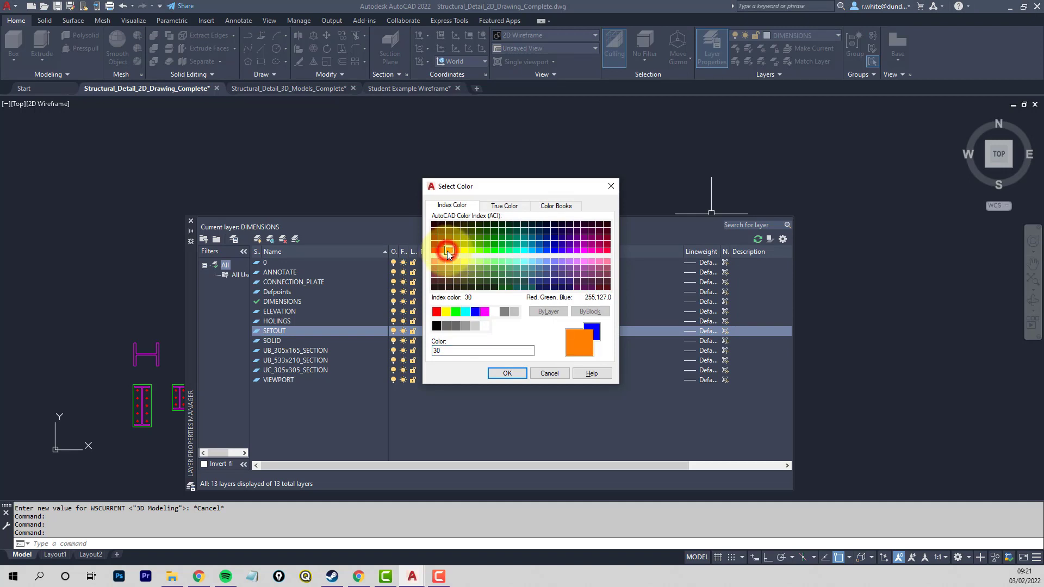
click(508, 373)
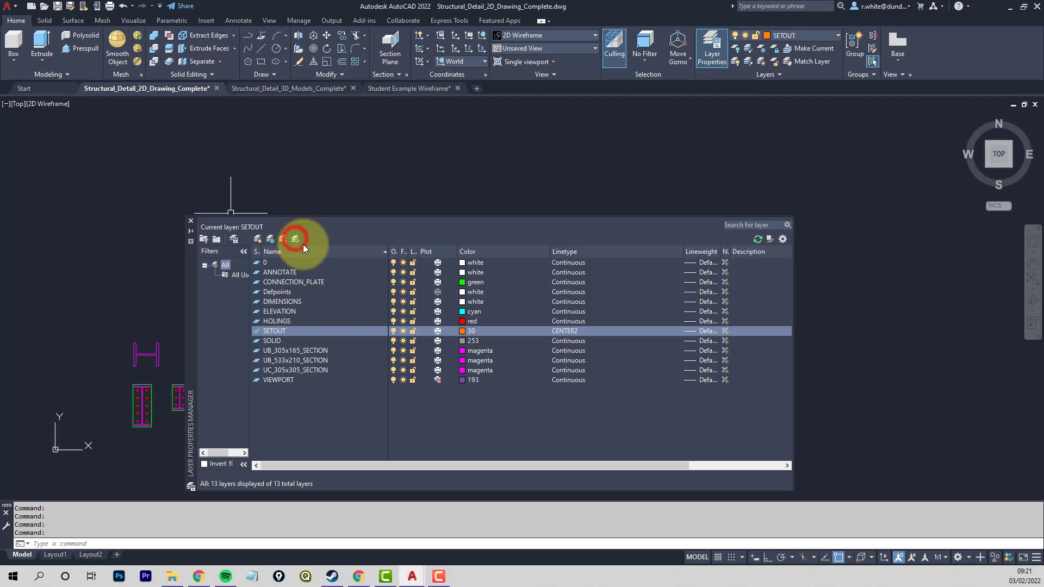
click(190, 223)
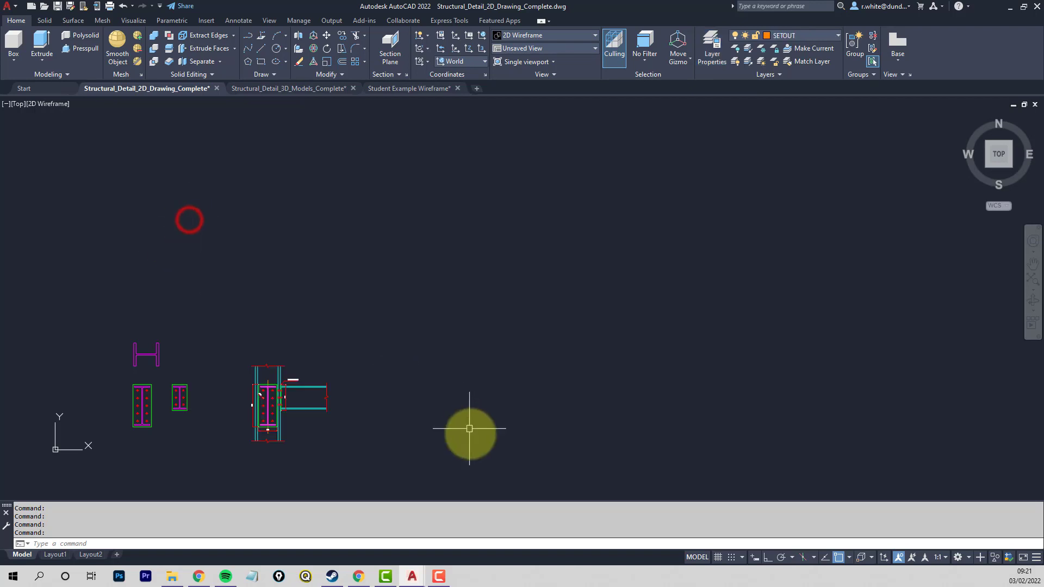
- Draw a 3000 by 6000 rectangle in the empty space beside the beam-to-column connection elevation
middle_drag(424, 408, 398, 389)
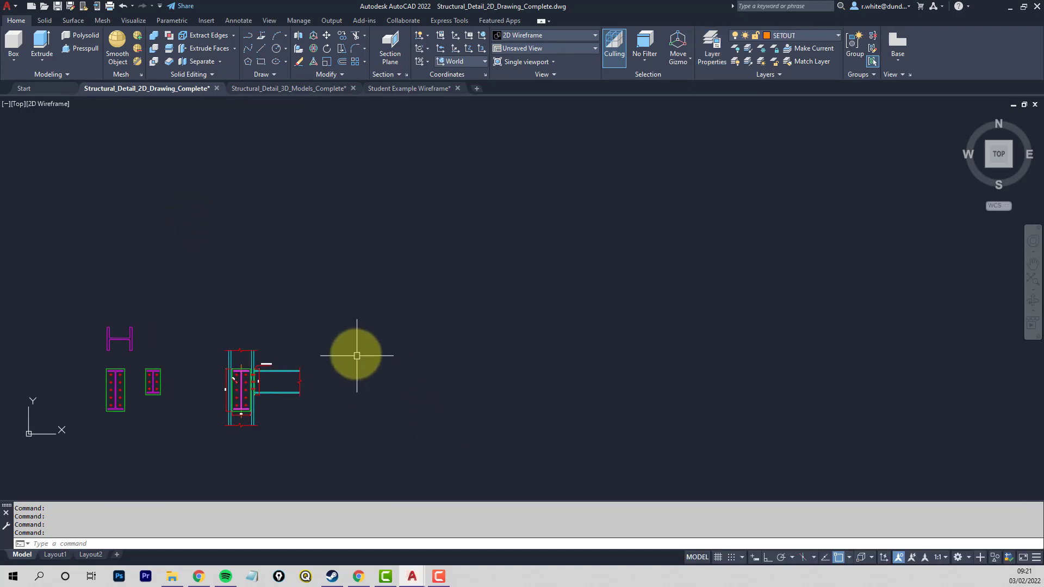
click(260, 62)
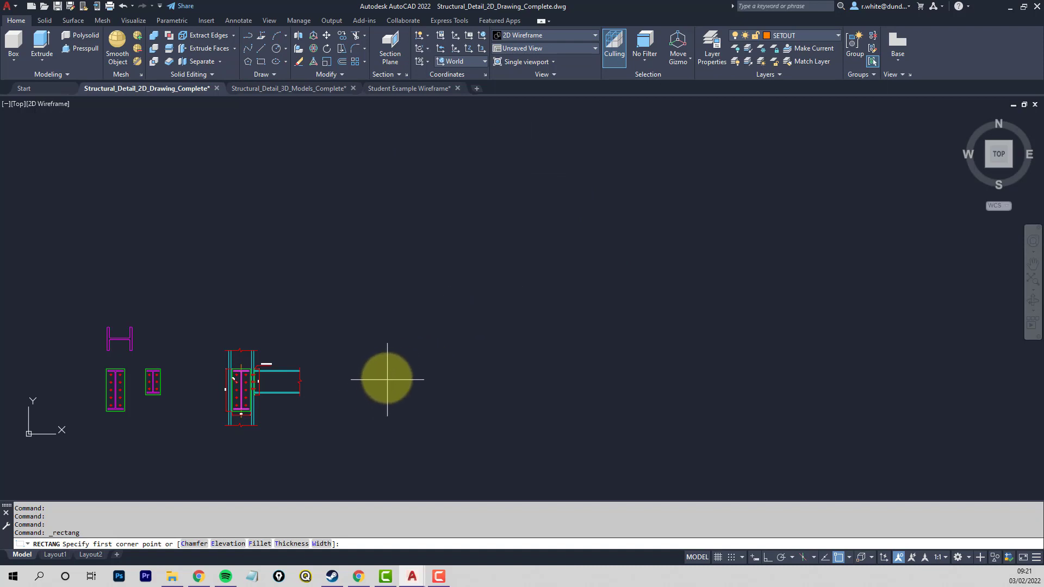
click(386, 376)
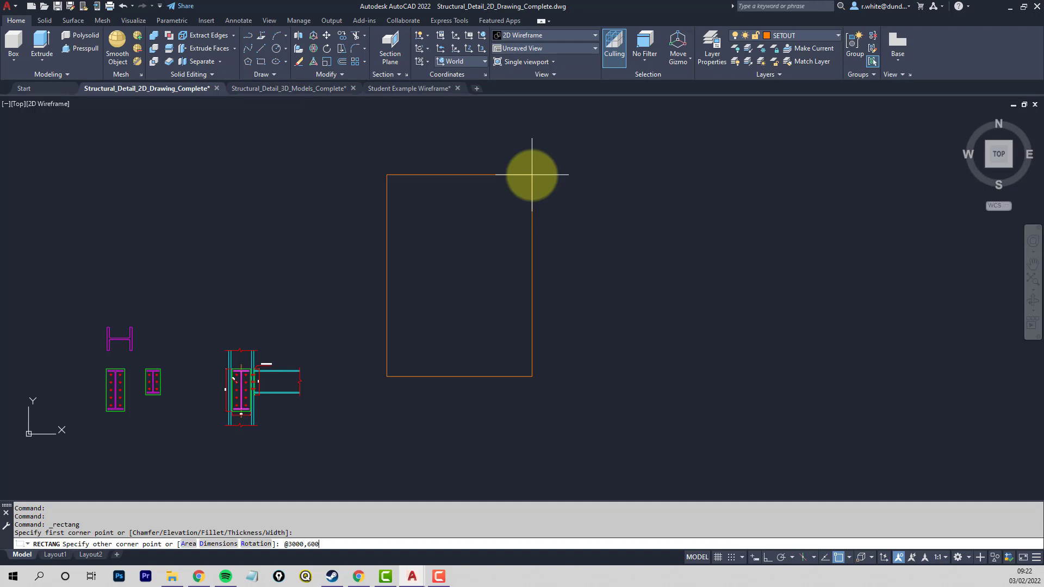
key(Return)
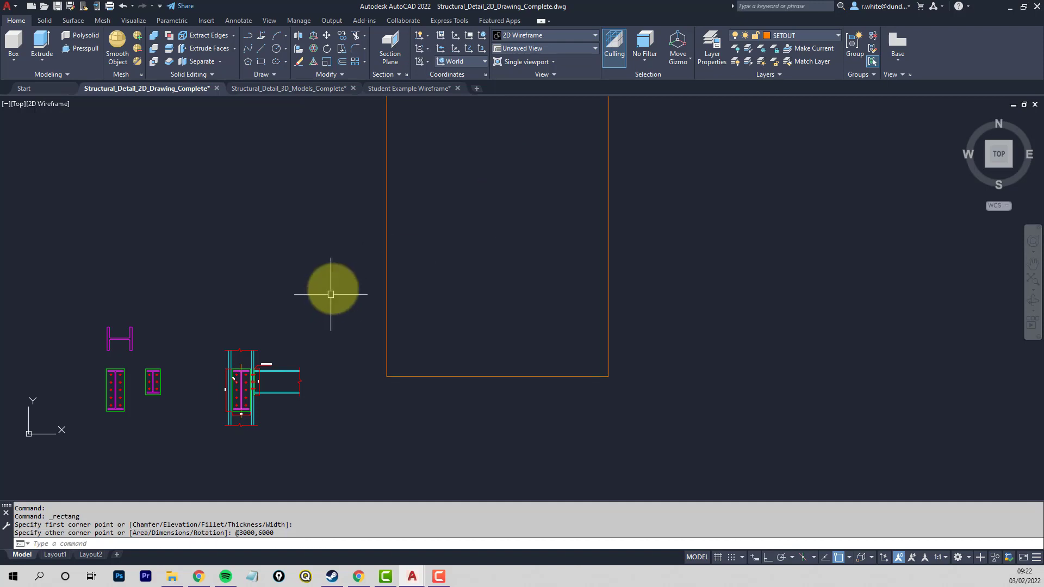
scroll(468, 359, down, 2)
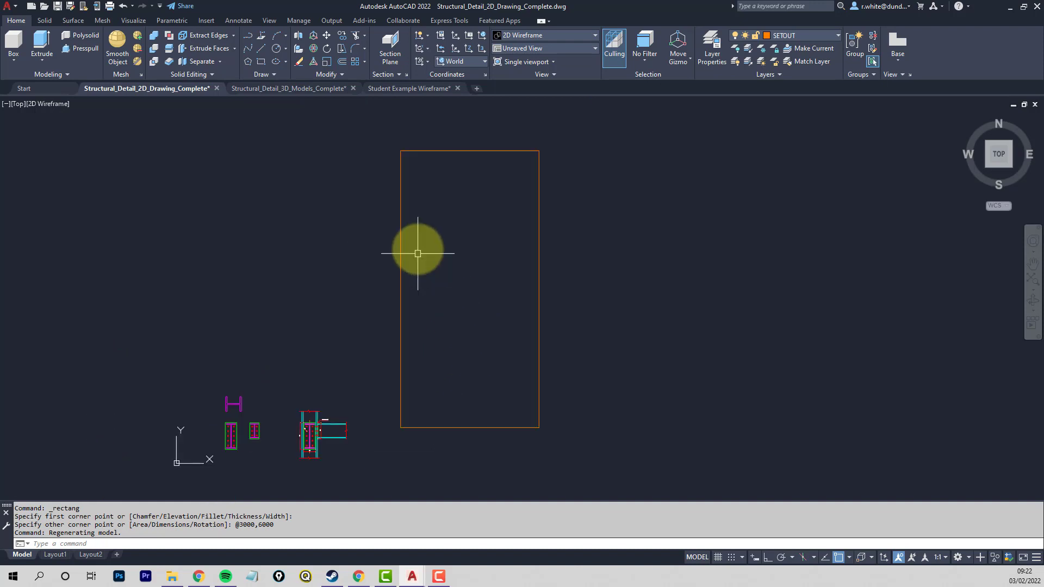
- Inspect the dash pattern along the setout rectangle's edge and set the linetype scale factor (LTSCALE) to 10
scroll(398, 224, up, 4)
scroll(422, 228, up, 3)
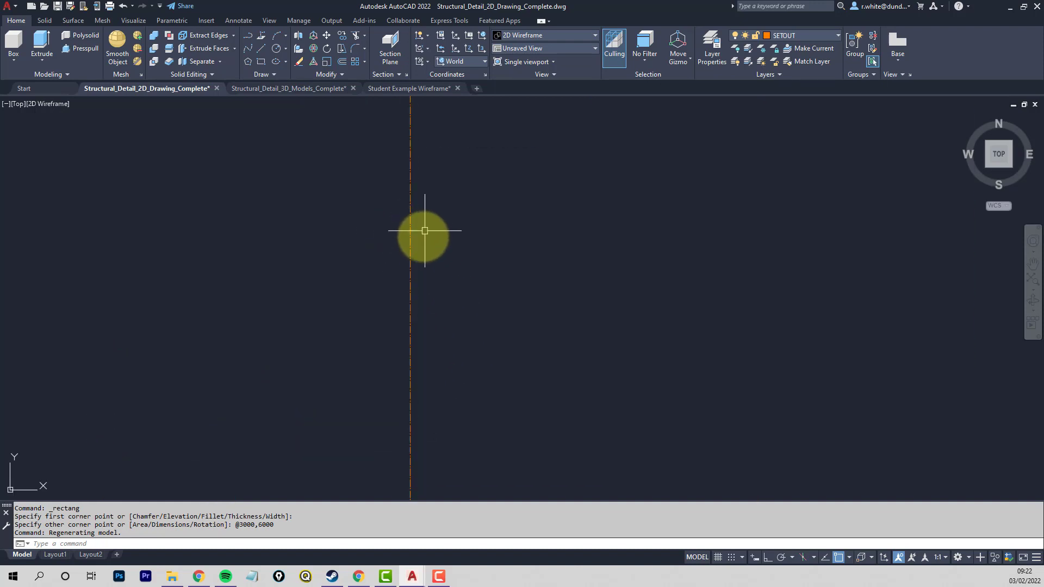
middle_drag(426, 230, 396, 252)
scroll(381, 252, up, 4)
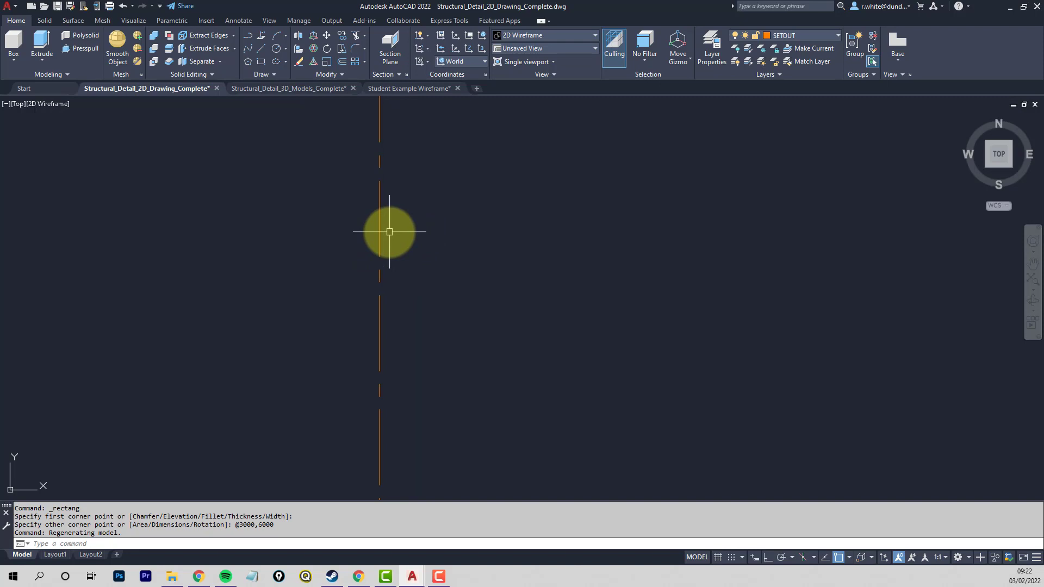
scroll(390, 232, down, 14)
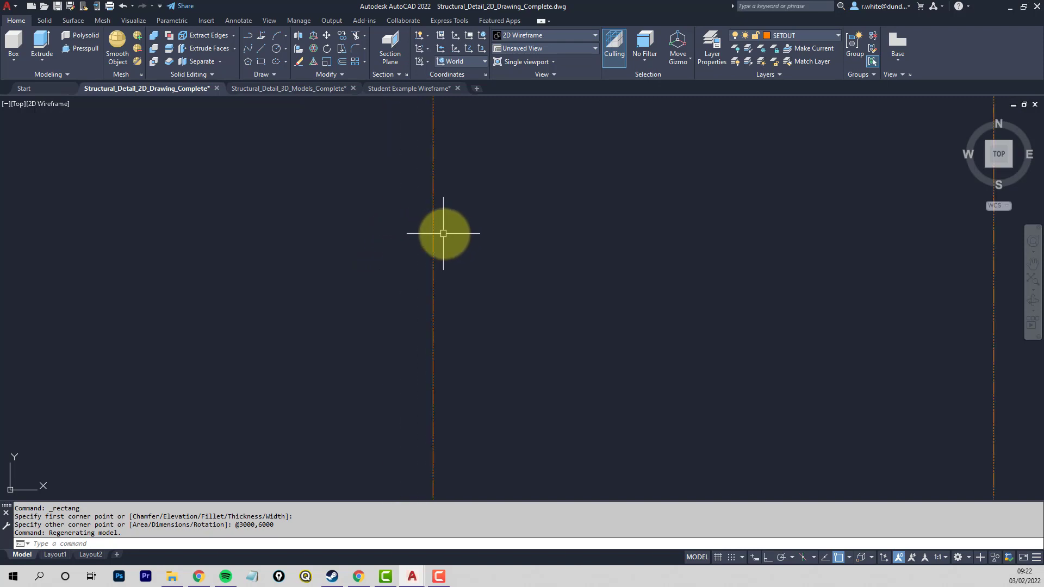
middle_drag(515, 250, 479, 263)
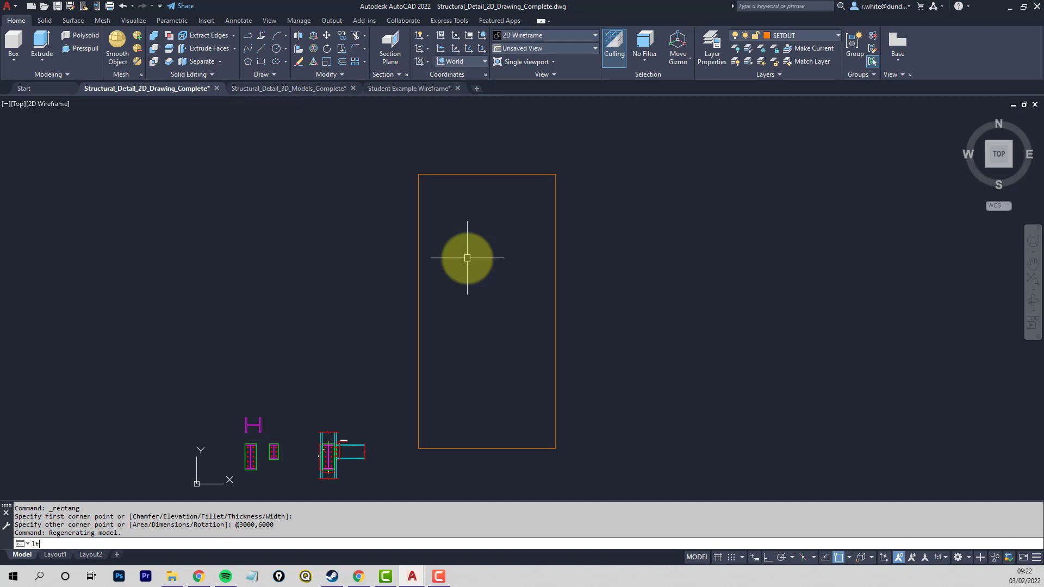
text(s)
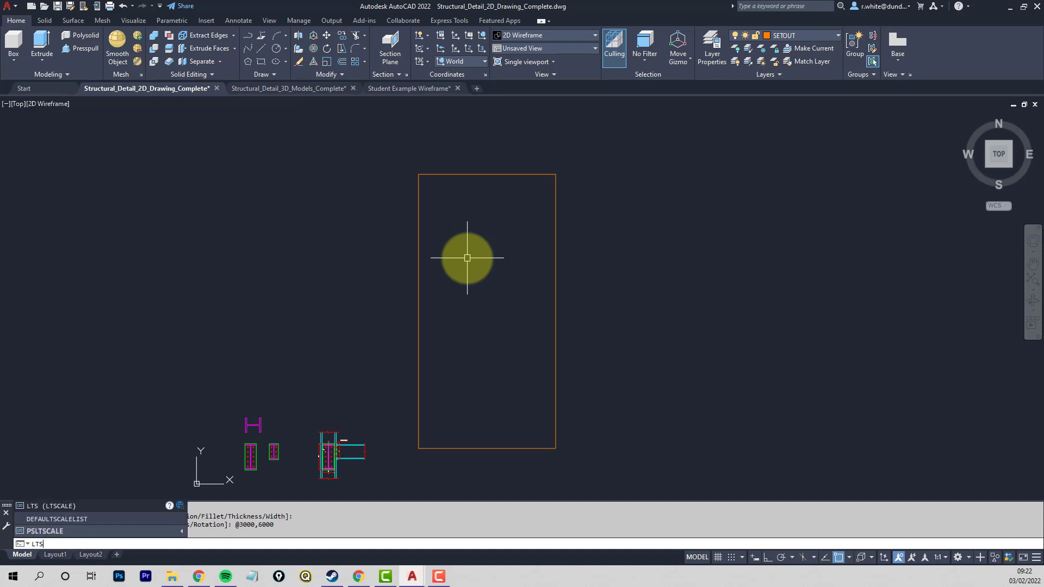
key(Return)
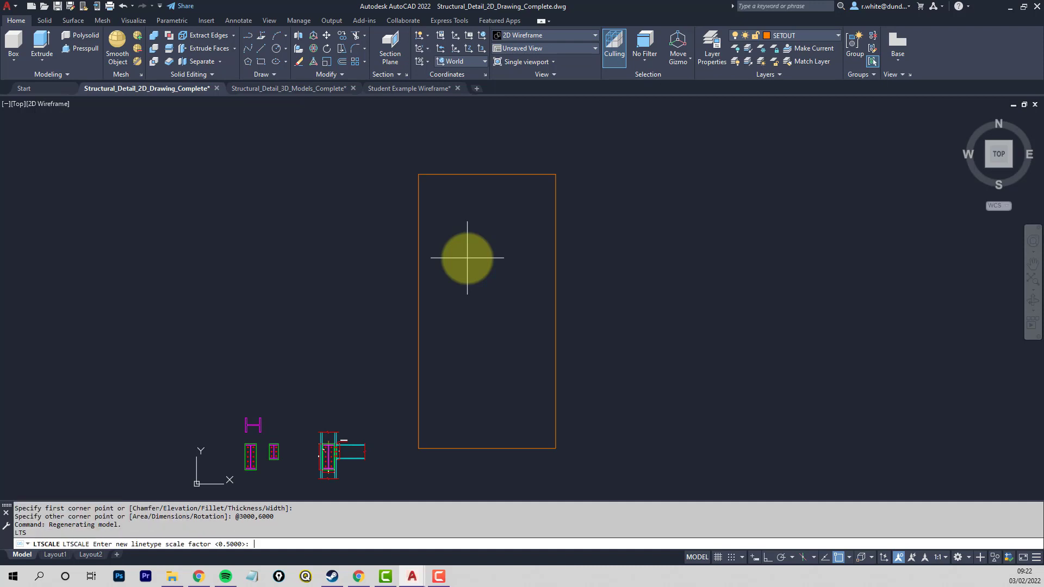
key(Return)
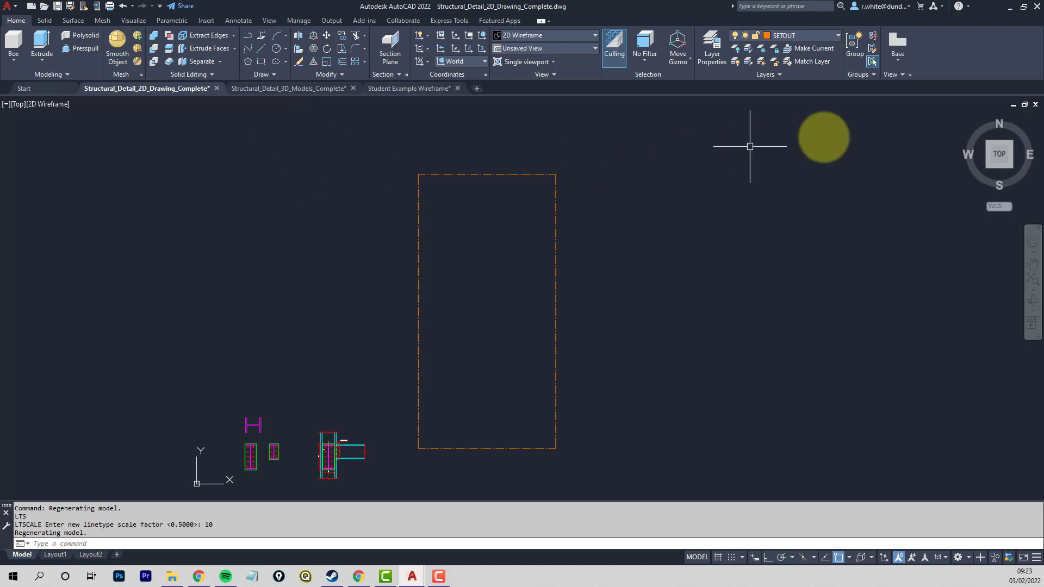
- View the setout rectangle from the NW, NE and SE isometric corners, the Front face and the Home view
click(990, 143)
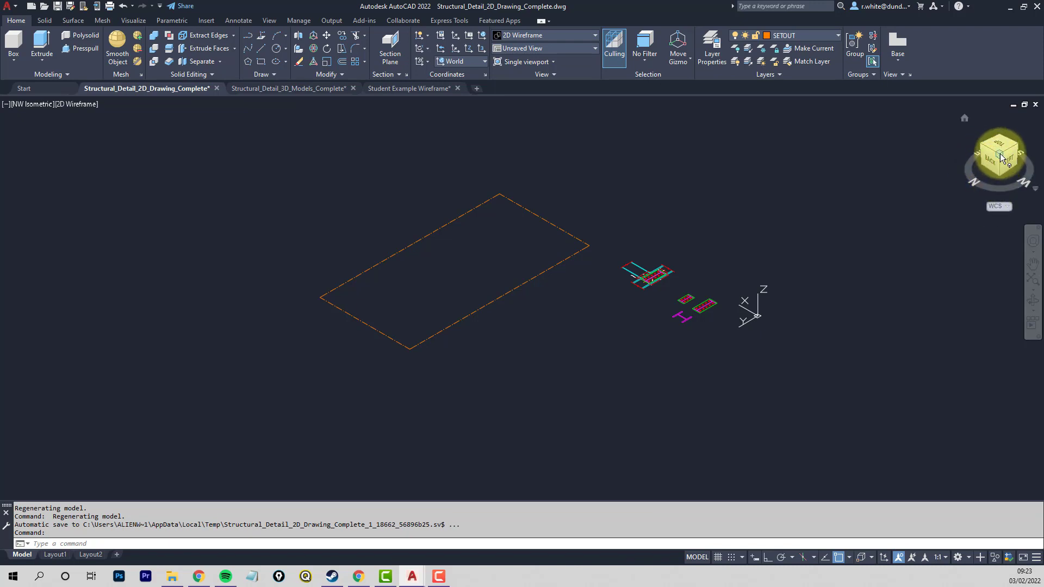
click(984, 148)
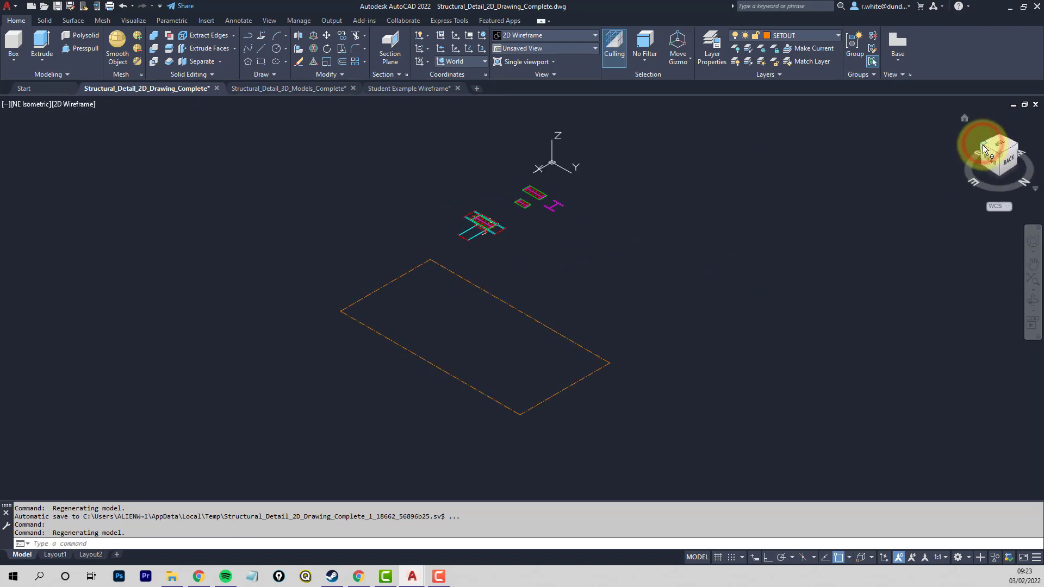
click(984, 148)
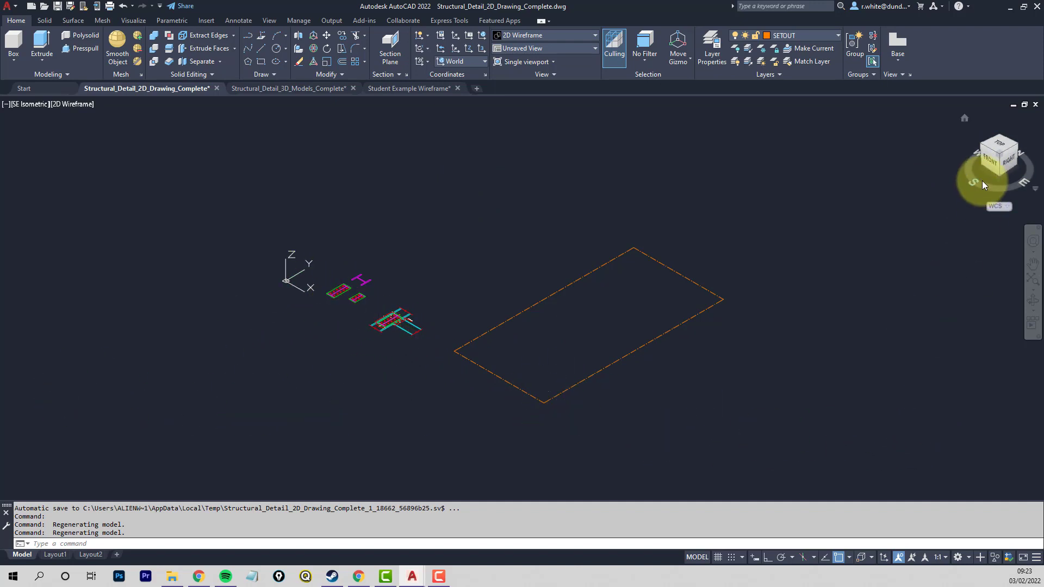
click(990, 160)
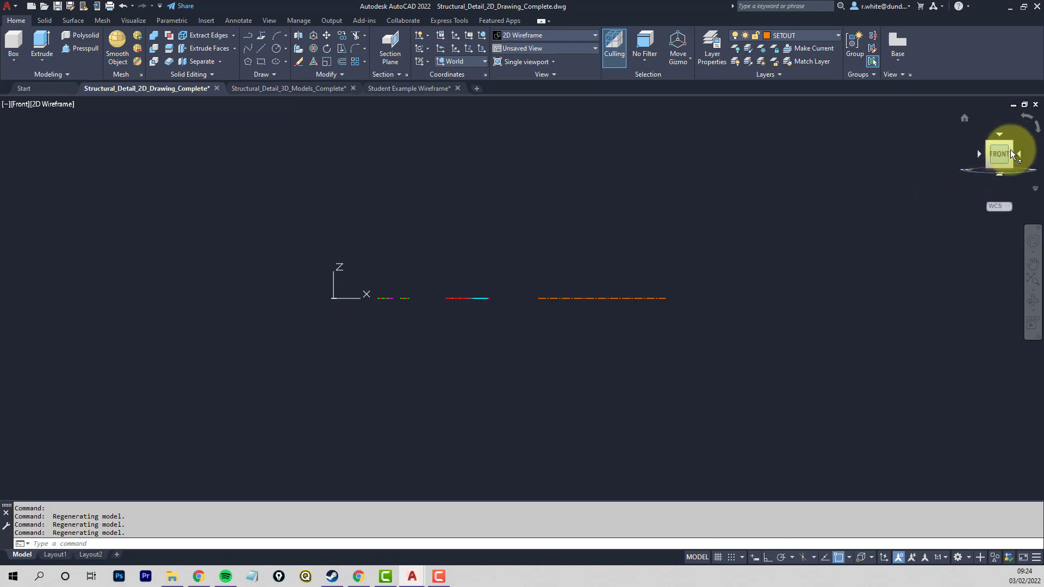
mouse_move(1011, 146)
mouse_down()
mouse_move(998, 166)
mouse_move(932, 158)
mouse_move(917, 168)
mouse_move(934, 195)
mouse_move(1006, 176)
mouse_up()
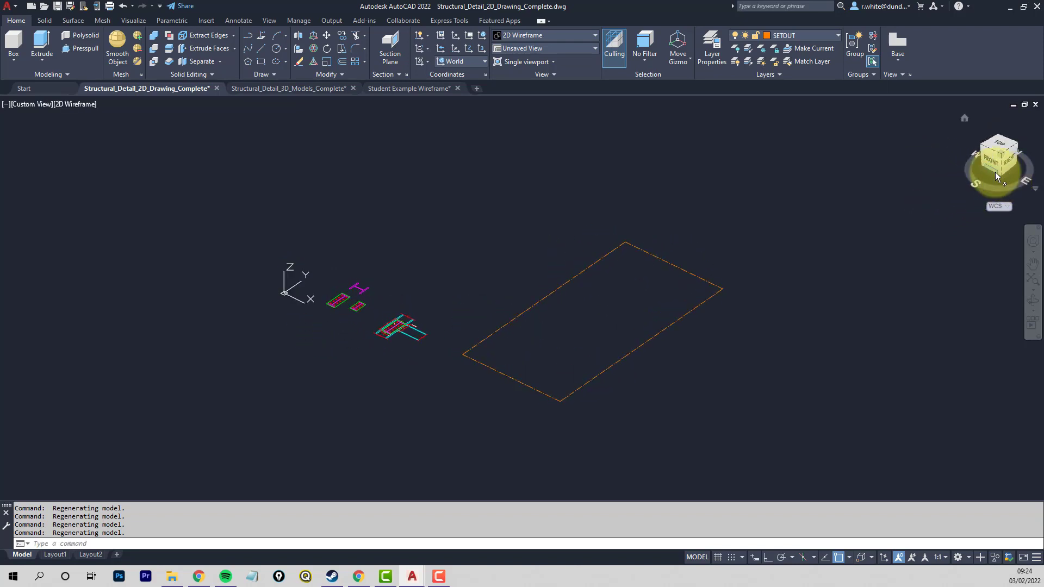
click(963, 118)
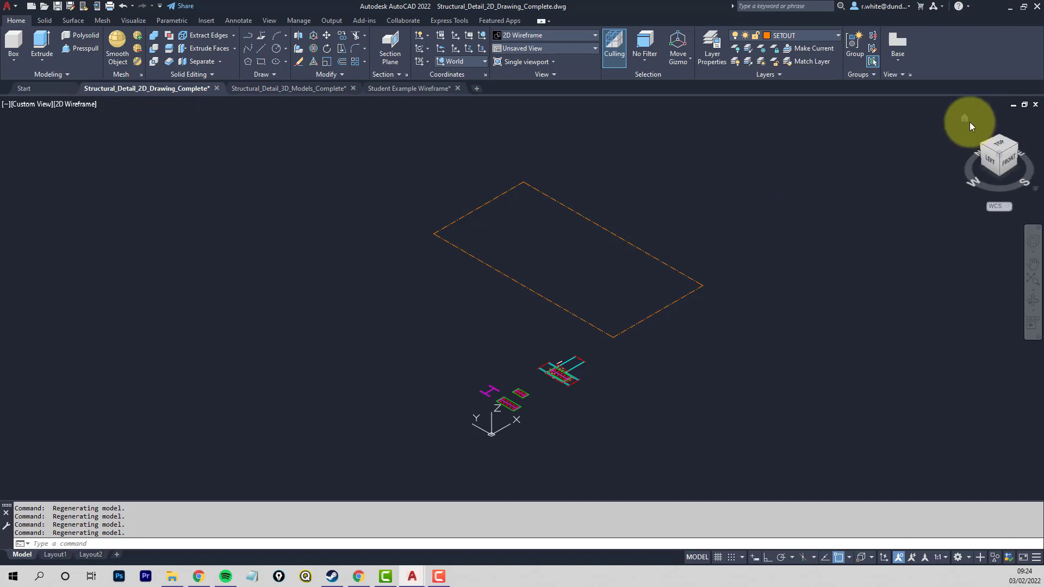
click(966, 119)
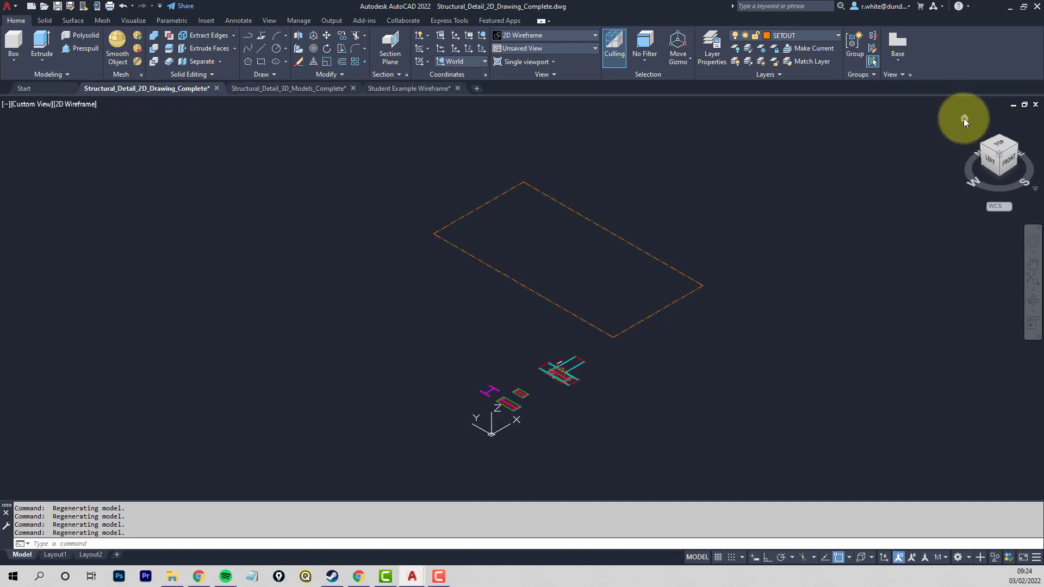
- Orbit around the setout rectangle to compare Perspective with Parallel projection, ending in Parallel
click(1032, 302)
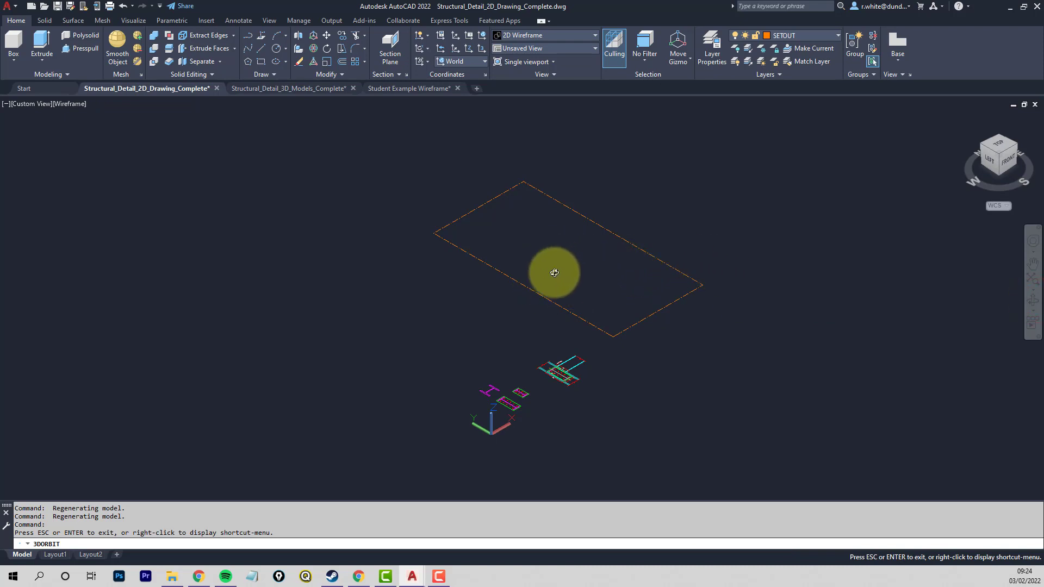
drag(552, 272, 556, 327)
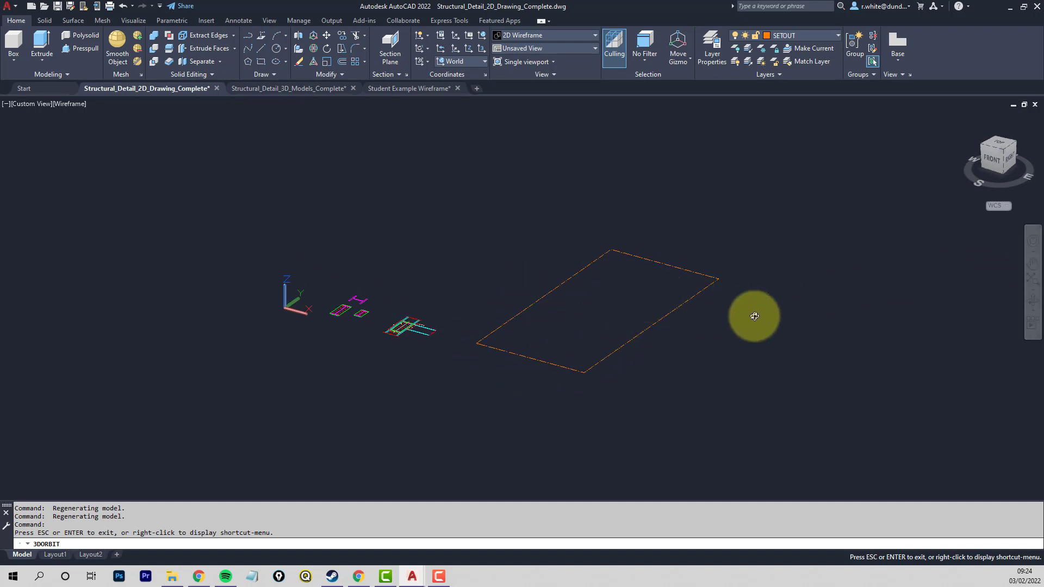
right_click(757, 295)
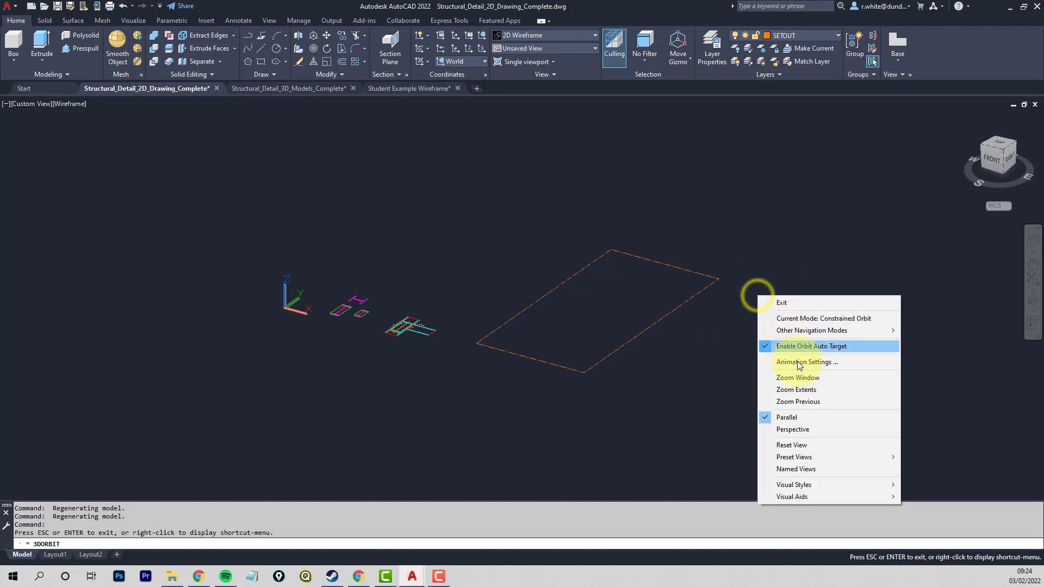
click(794, 431)
mouse_move(550, 325)
mouse_down()
mouse_move(571, 295)
mouse_move(550, 308)
mouse_move(561, 327)
mouse_up()
drag(587, 318, 554, 333)
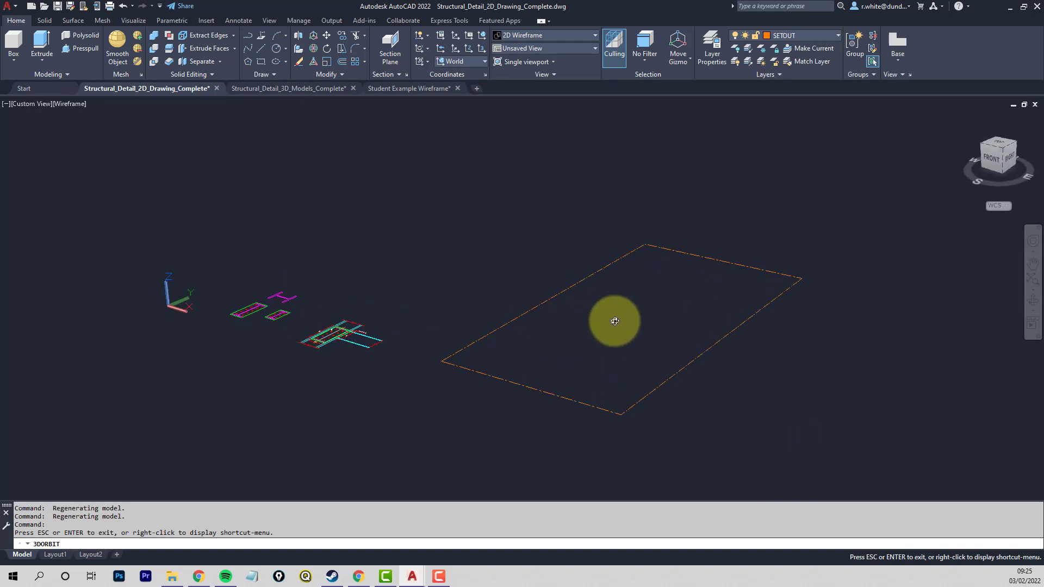
drag(624, 326, 587, 320)
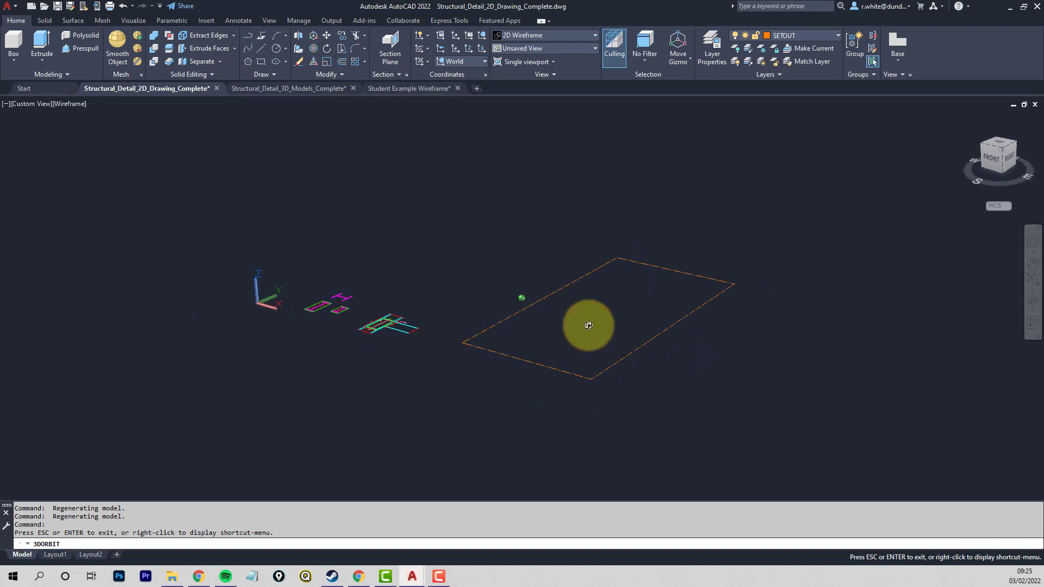
right_click(781, 332)
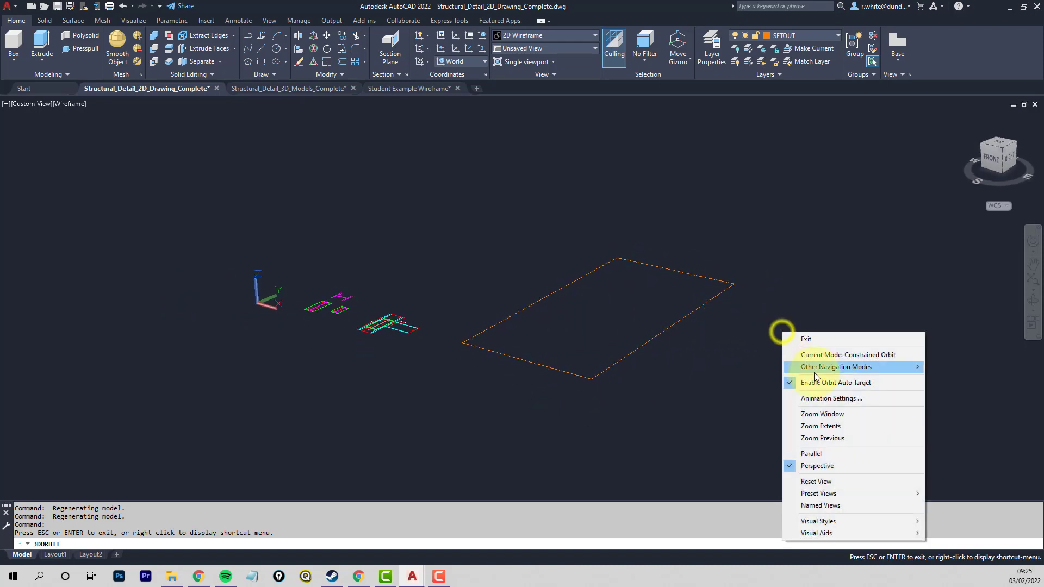
click(820, 454)
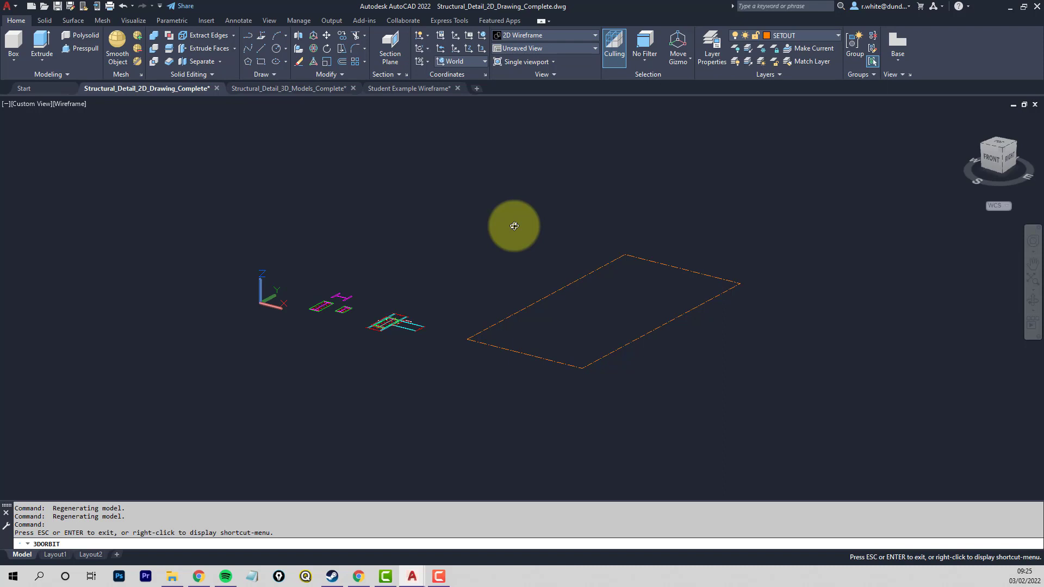
key(Escape)
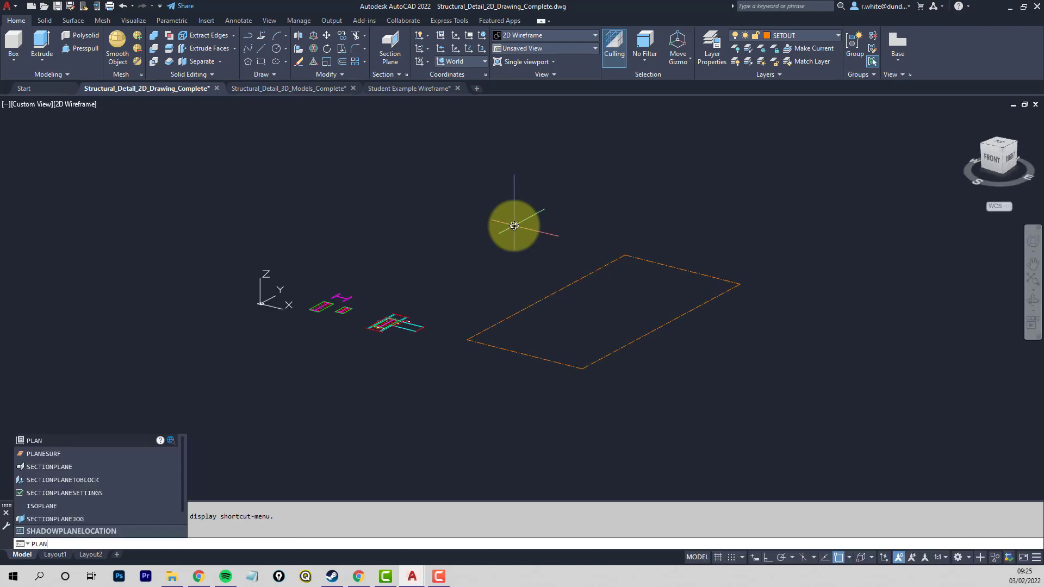
- Restore the plan view of the current UCS with PLAN and orbit to an oblique 3D view of the setout rectangle
key(Return)
key(Return)
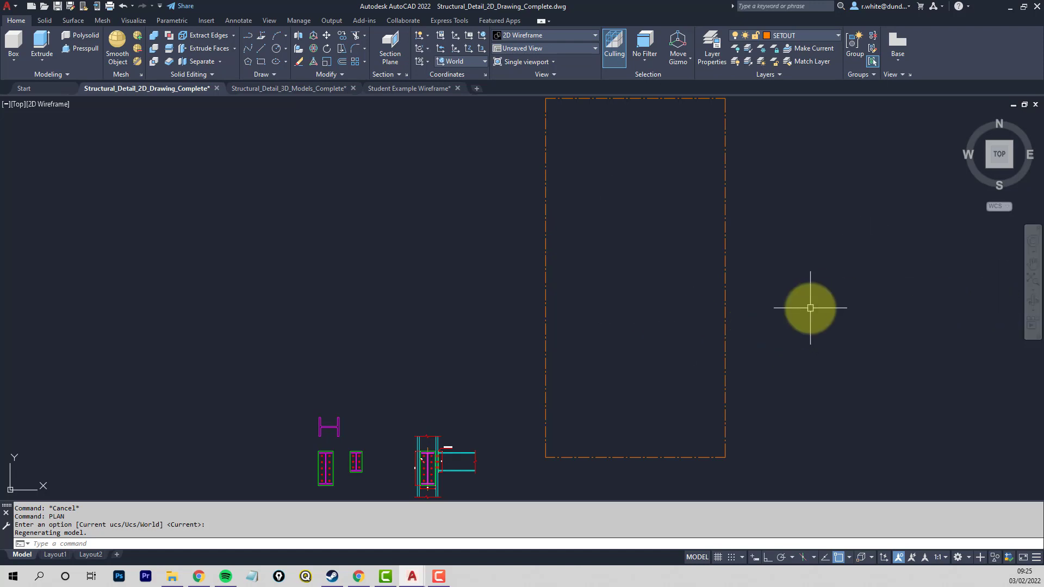
shift+middle_drag(790, 340, 723, 237)
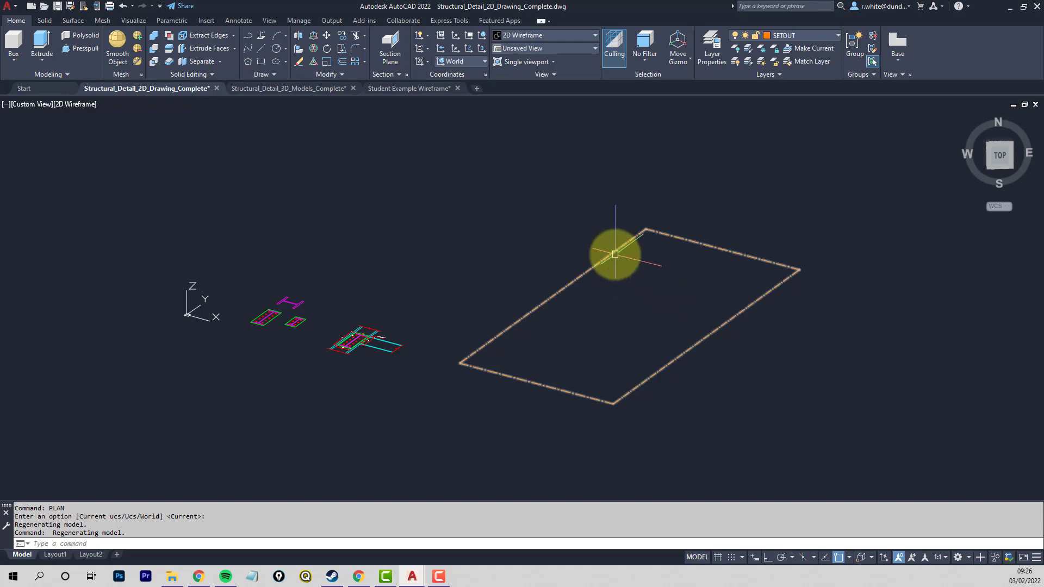
mouse_move(615, 254)
middle_down()
mouse_move(533, 251)
mouse_move(506, 288)
middle_up()
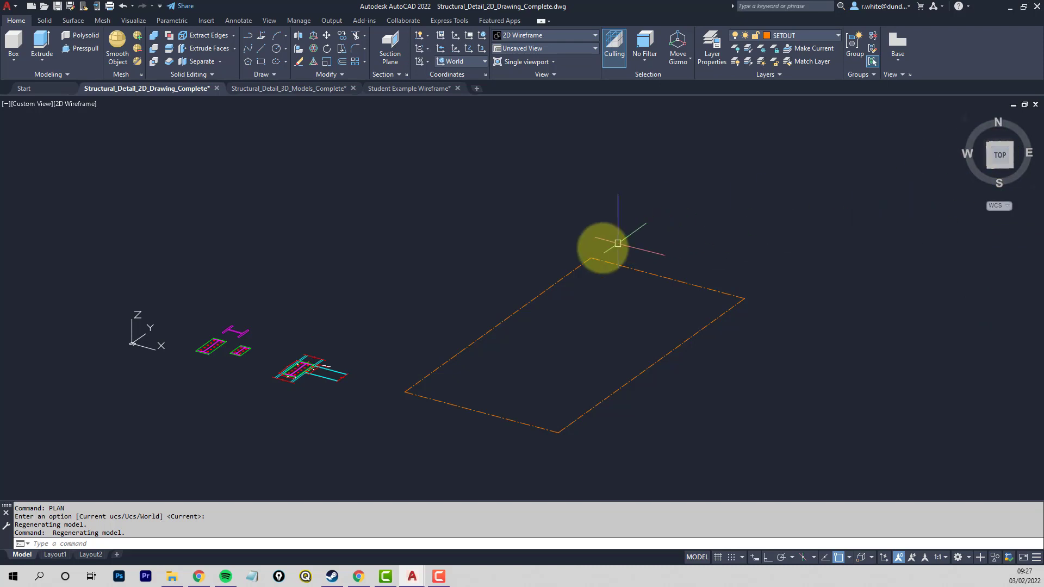
click(341, 35)
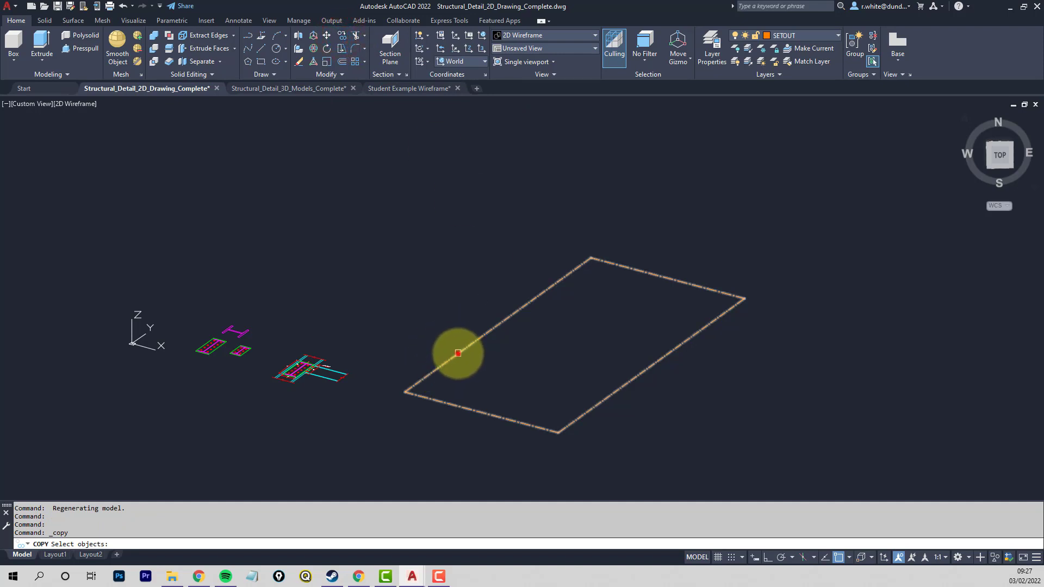
click(458, 354)
key(Return)
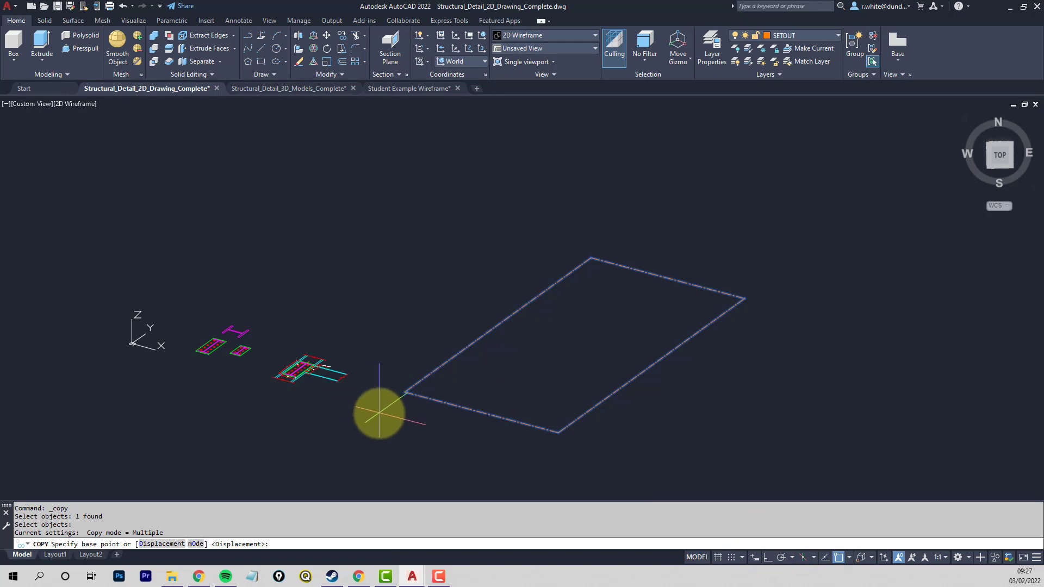
click(378, 415)
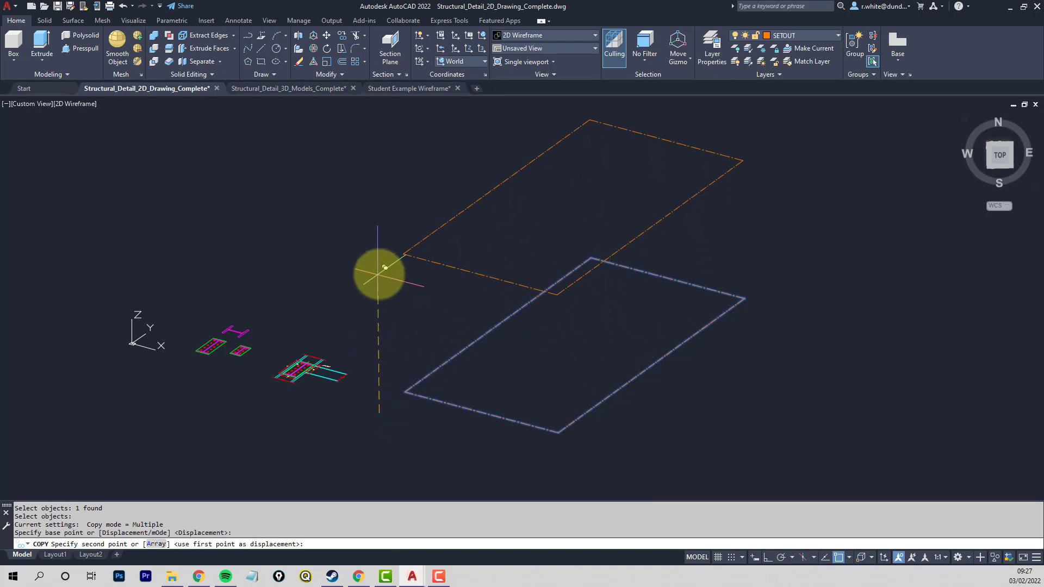
key(F8)
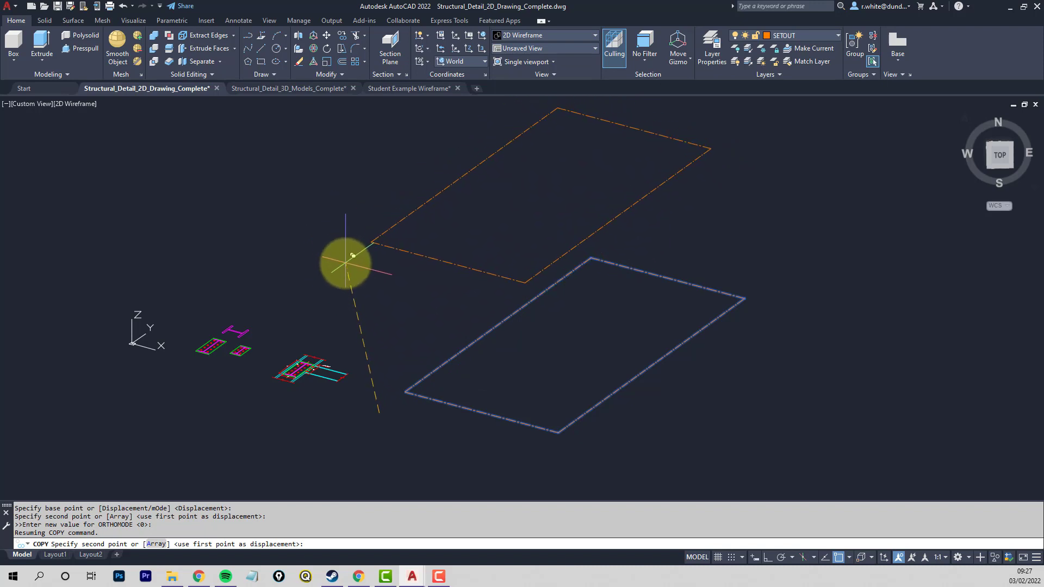
key(F8)
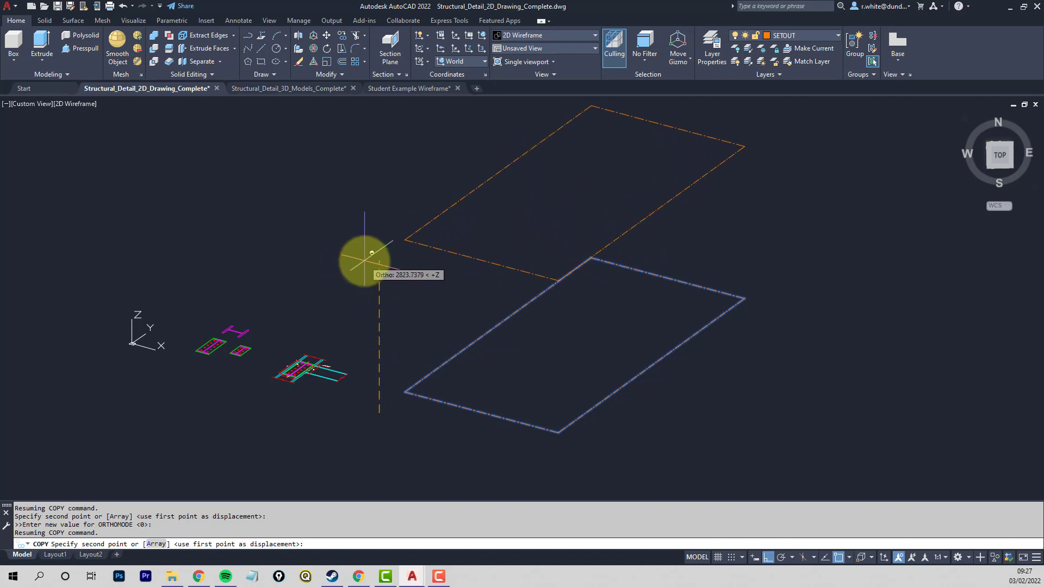
key(F8)
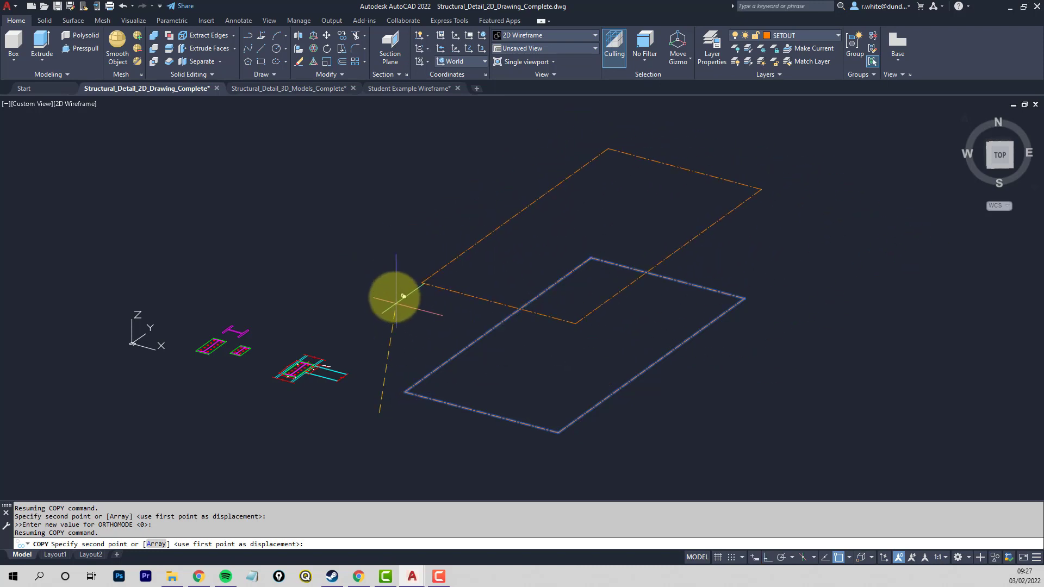
key(Escape)
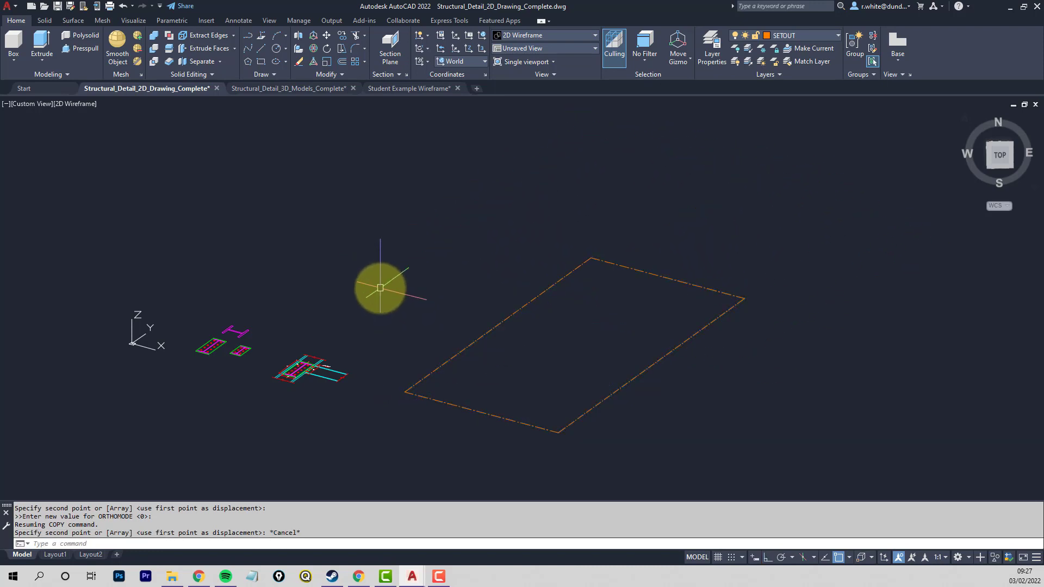
- Turn Ortho mode on and copy the setout rectangle 3000 straight up along the Z axis
click(768, 557)
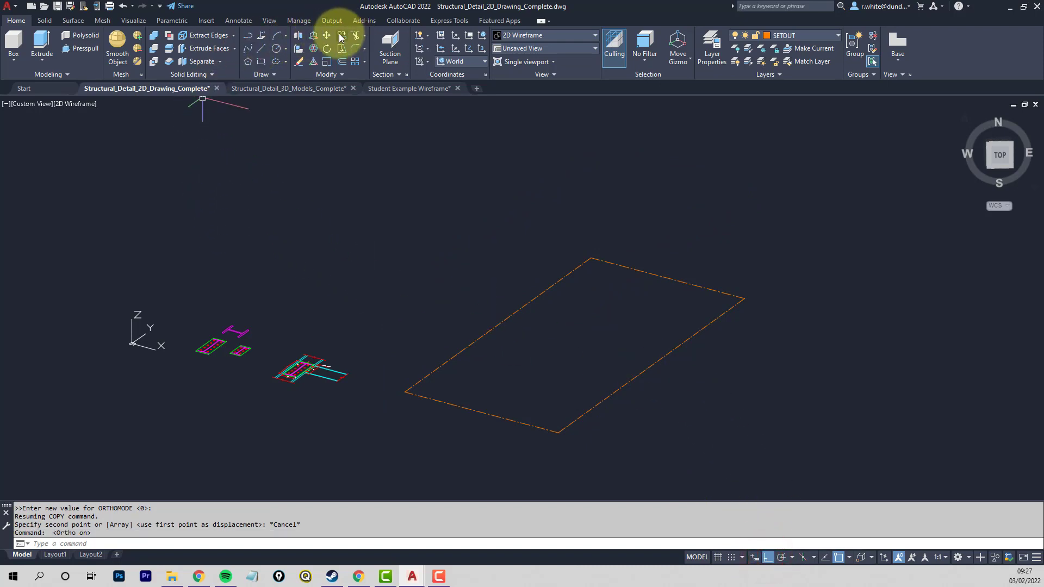
click(341, 35)
click(466, 351)
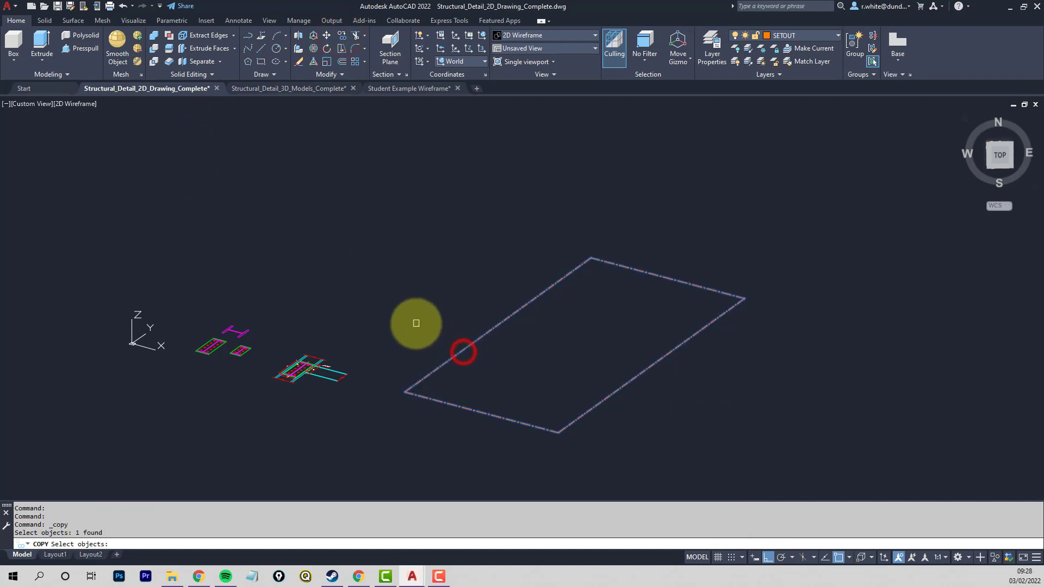
key(Return)
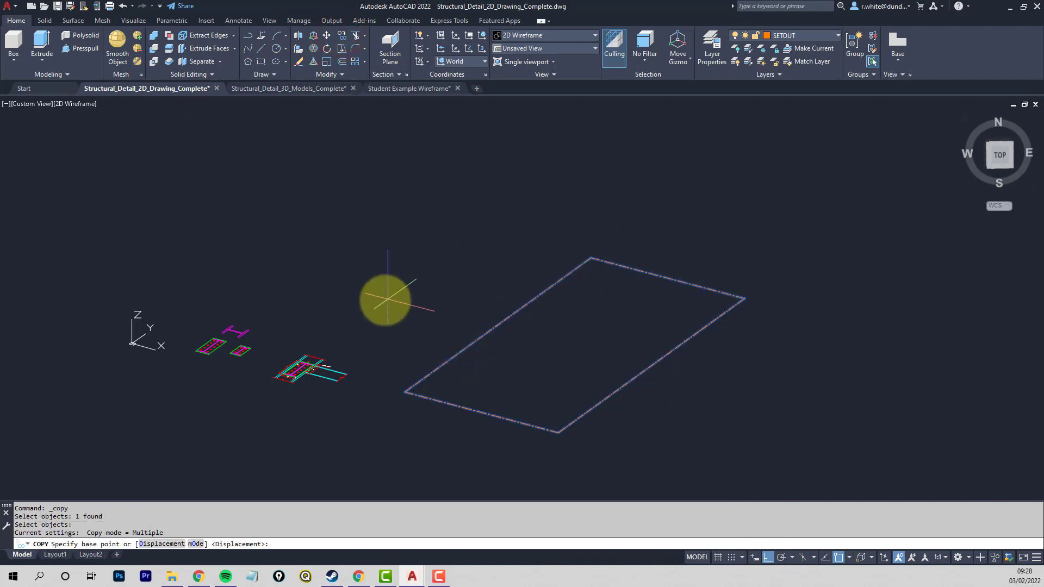
click(387, 315)
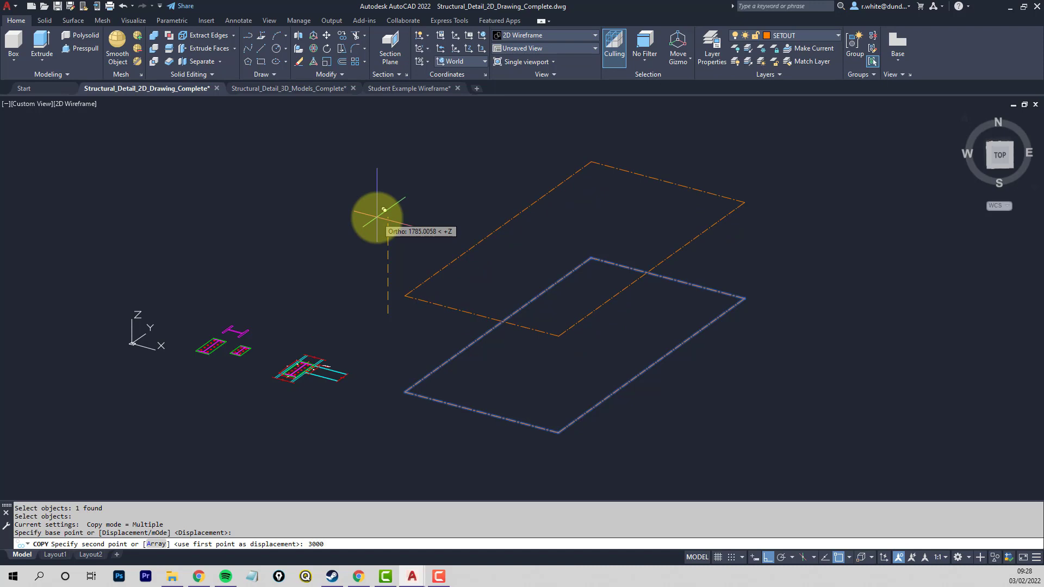
key(Return)
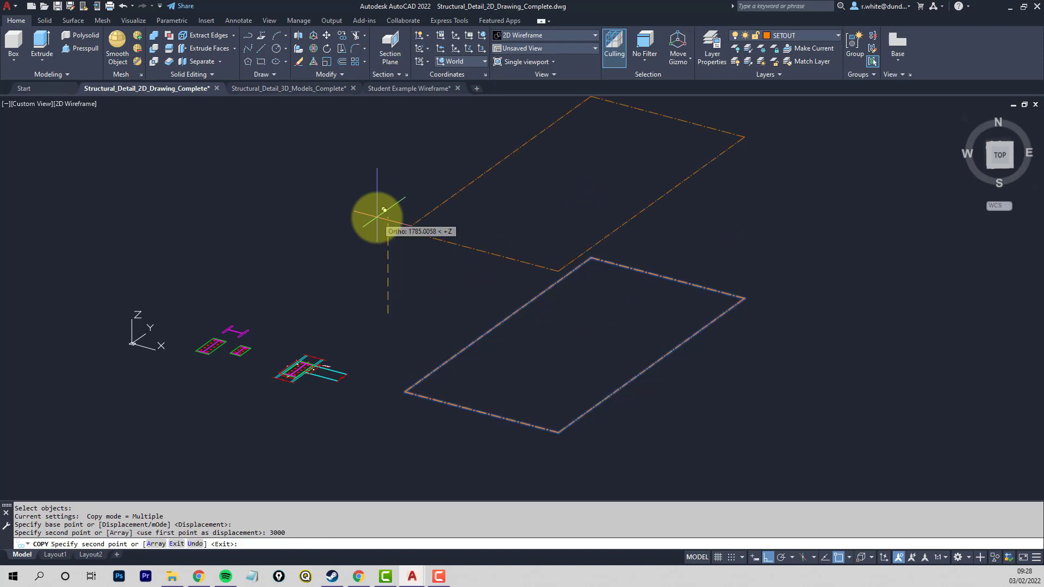
key(Return)
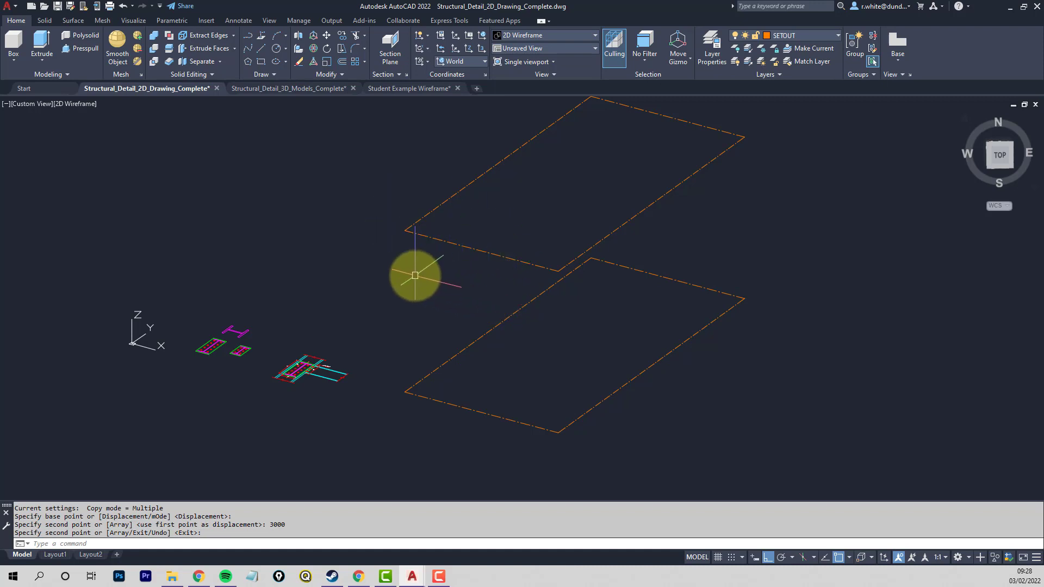
- Orbit around the two stacked setout rectangles and return to the plan view of the current UCS
mouse_move(431, 275)
shift+middle_down()
mouse_move(460, 298)
mouse_move(480, 266)
mouse_move(485, 386)
mouse_move(422, 348)
mouse_move(424, 310)
mouse_move(432, 321)
shift+middle_up()
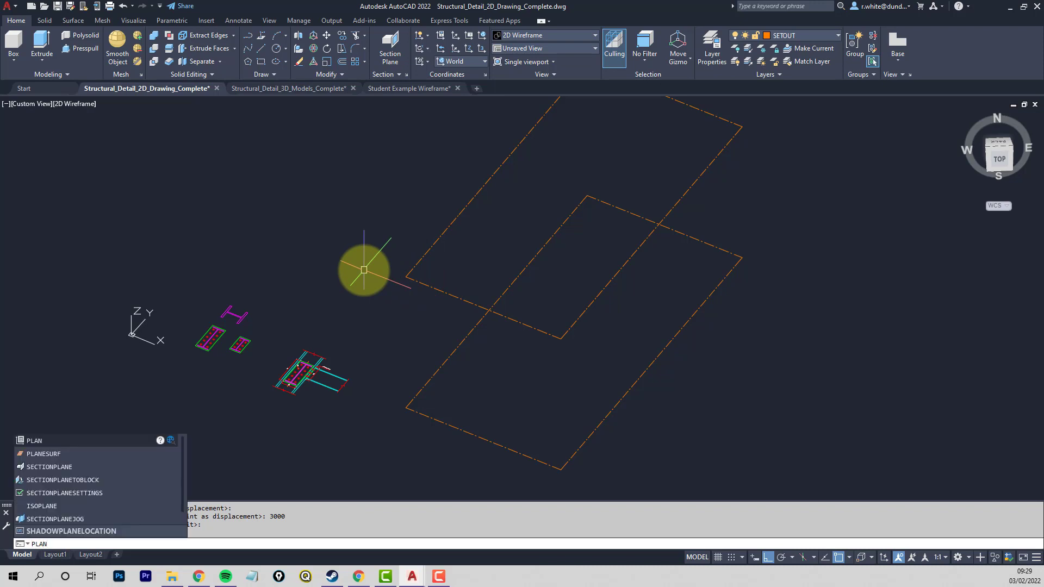
key(Return)
key(Return)
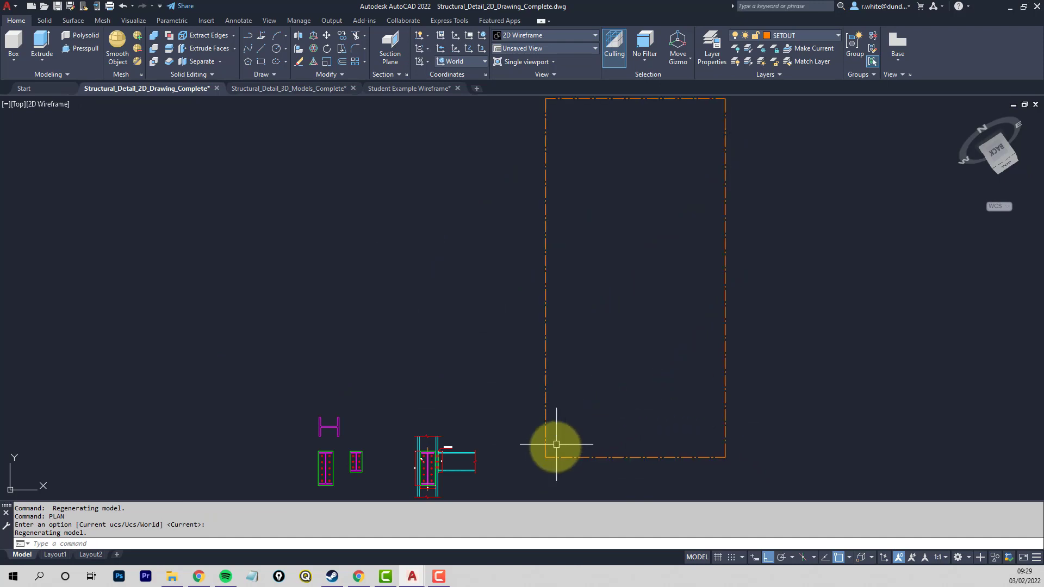
- Move one of the stacked setout rectangles diagonally off the other with Ortho off, and undo the move
text(m)
key(Return)
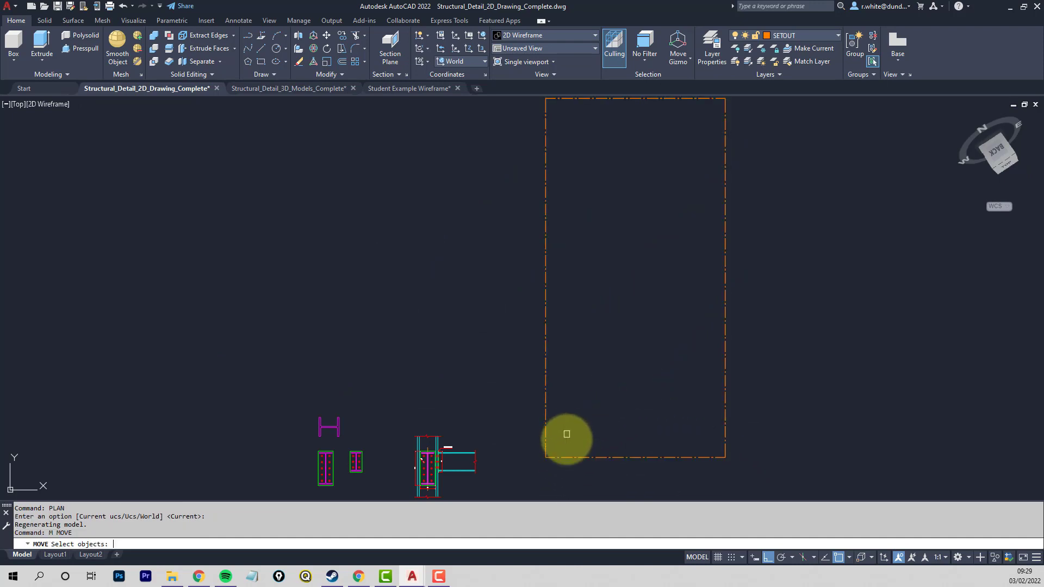
click(566, 455)
key(Return)
click(573, 434)
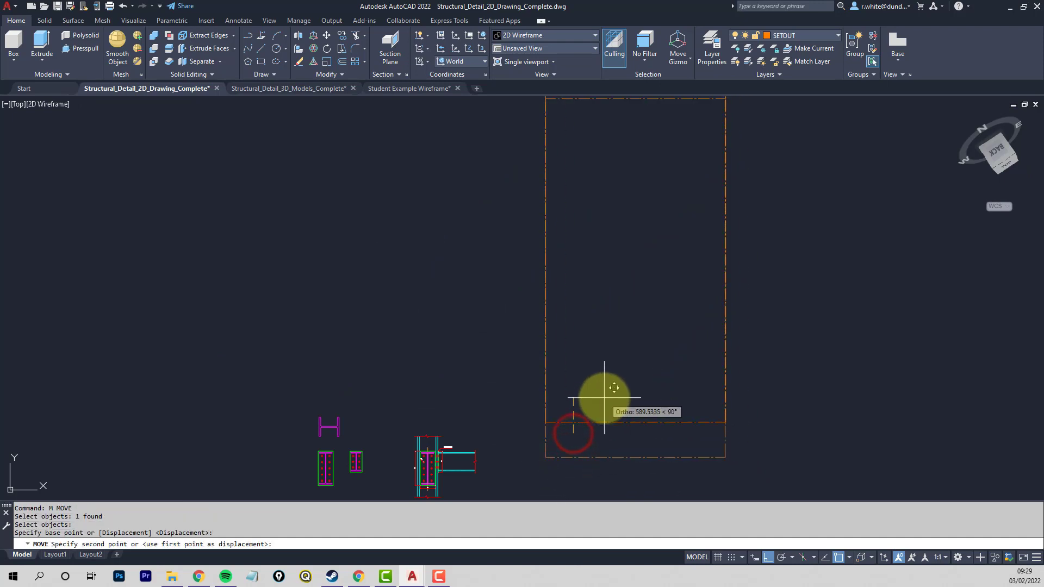
key(F8)
click(615, 391)
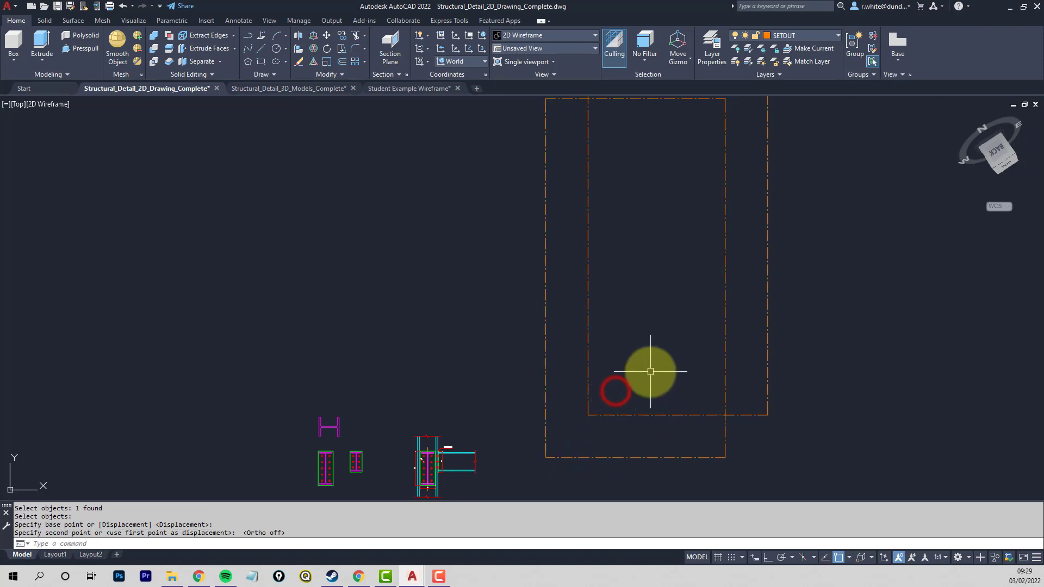
key(Return)
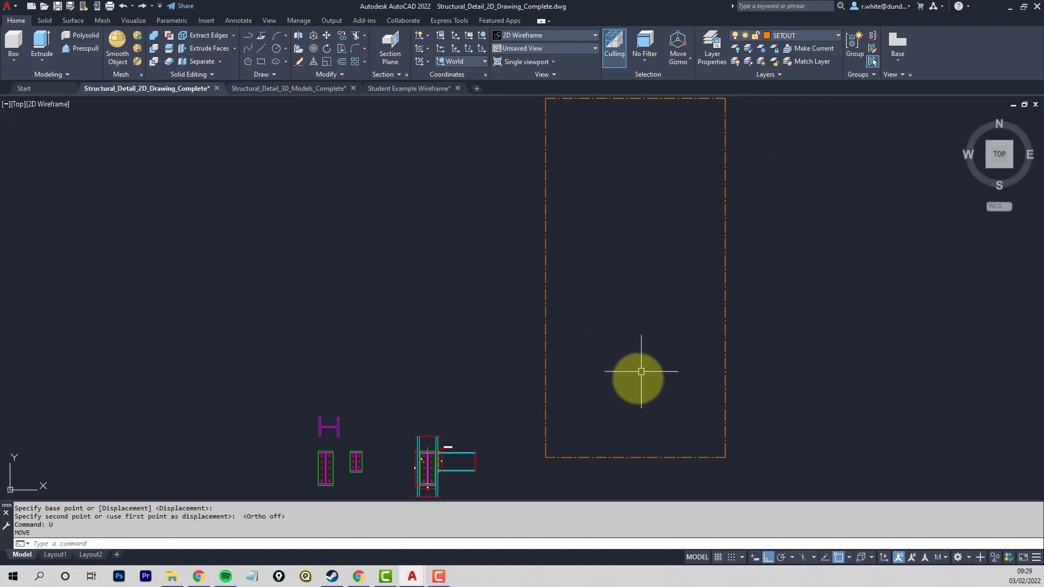
- Inspect the coinciding corner of the stacked setout rectangles in plan and orbit to an oblique 3D view of both
scroll(547, 452, up, 5)
scroll(547, 453, up, 3)
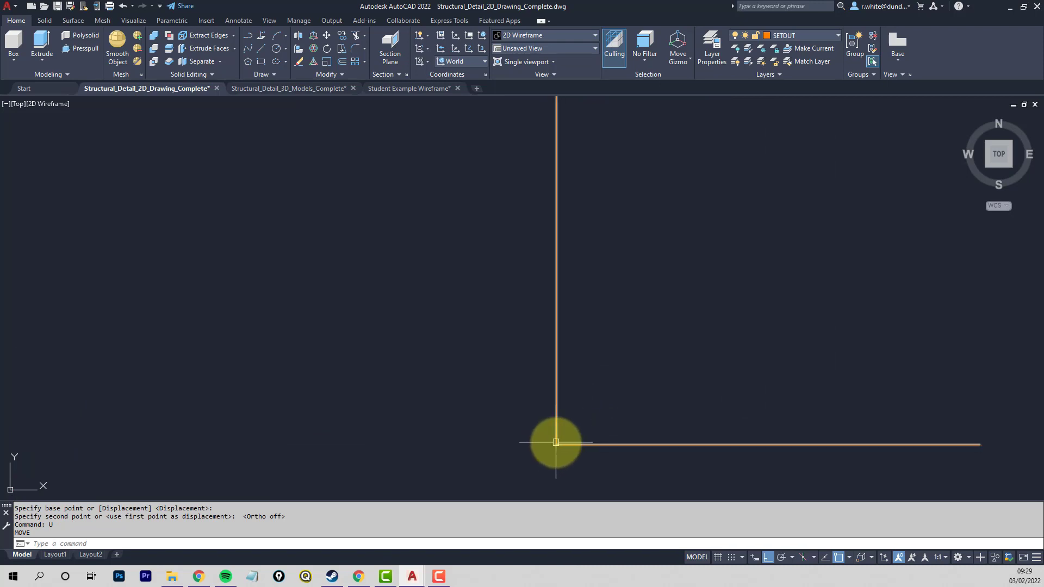
scroll(557, 441, down, 5)
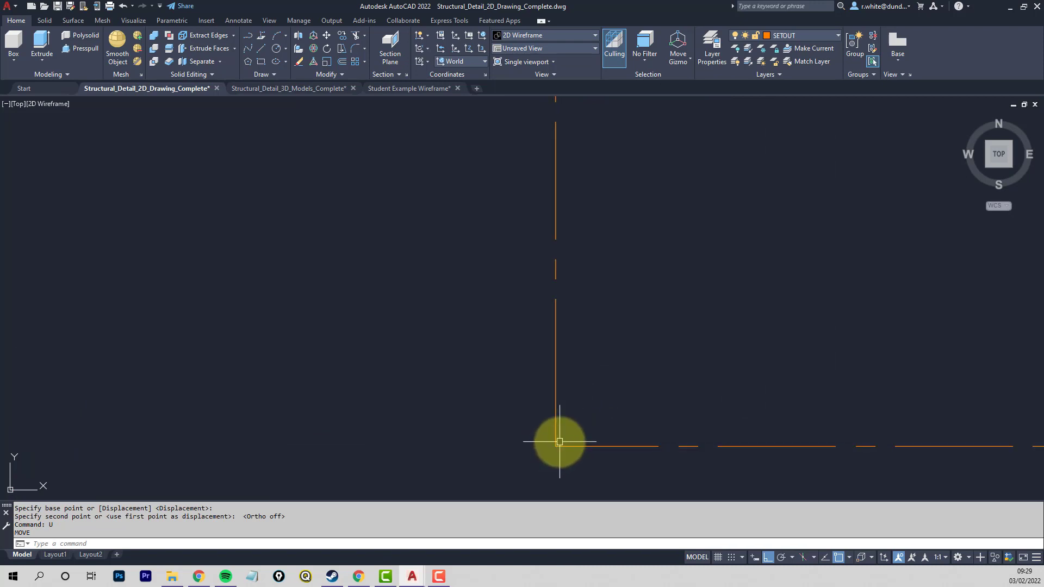
middle_drag(546, 414, 523, 406)
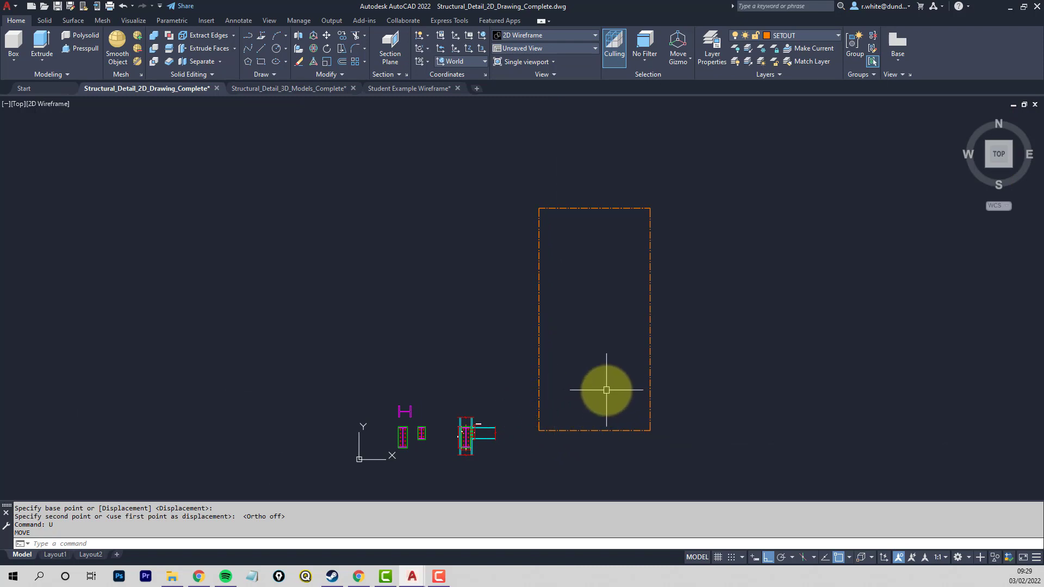
shift+middle_drag(606, 390, 607, 316)
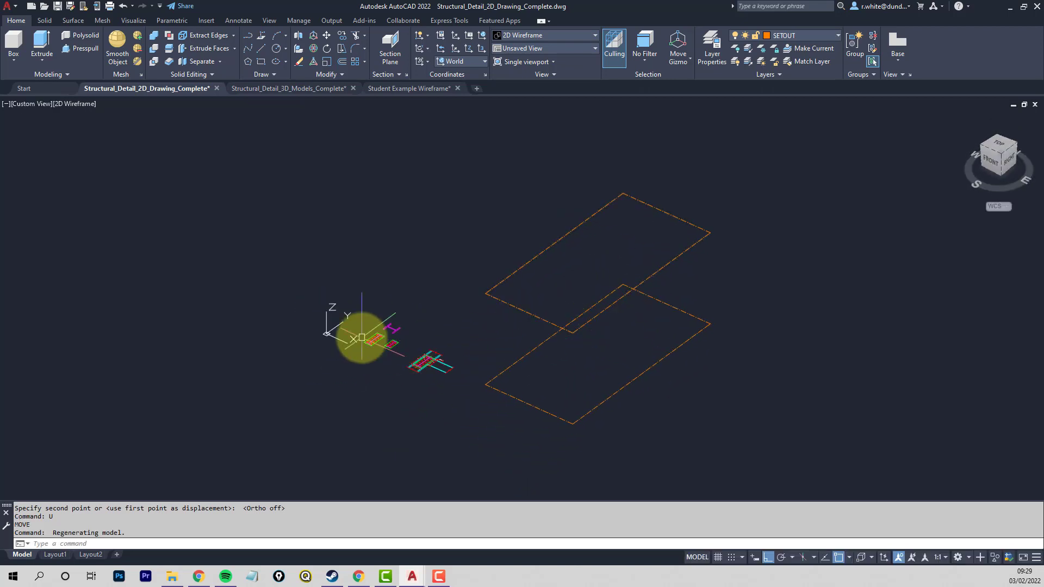
scroll(363, 338, up, 2)
scroll(375, 338, down, 1)
middle_drag(450, 332, 415, 329)
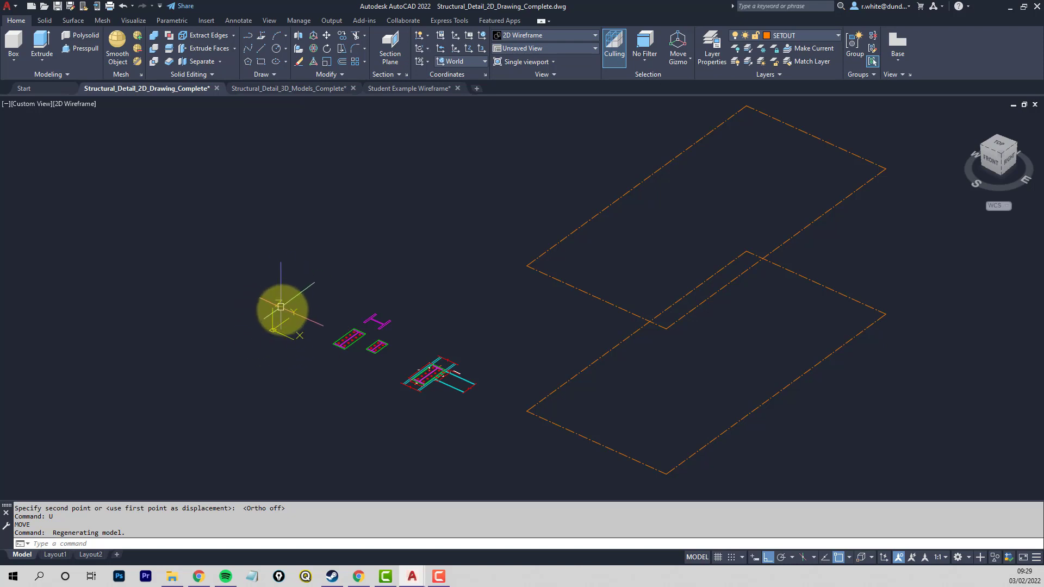
middle_drag(310, 302, 240, 306)
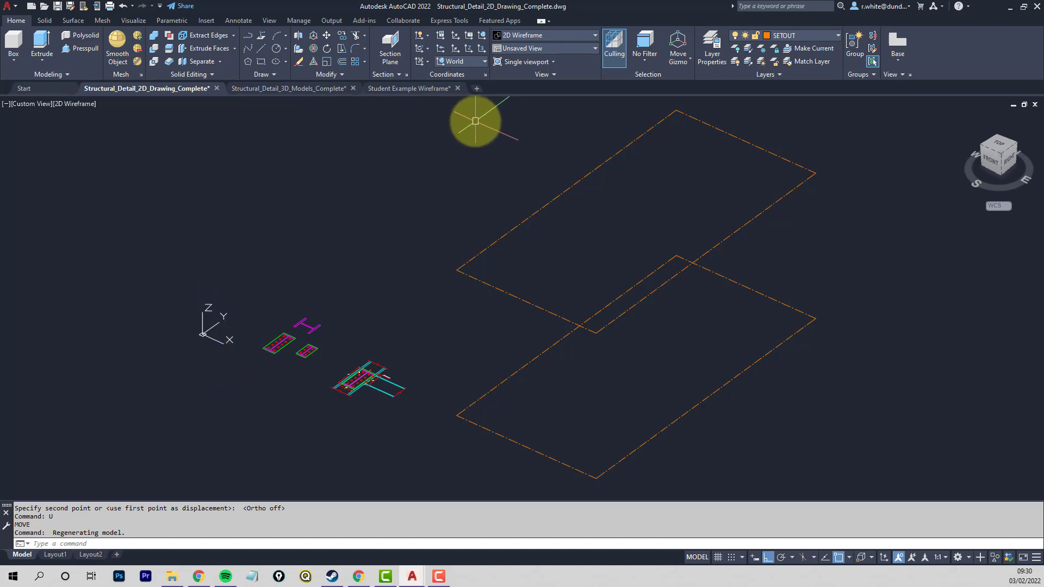
- Try the Front and Back preset UCS orientations and restore the World UCS
click(484, 62)
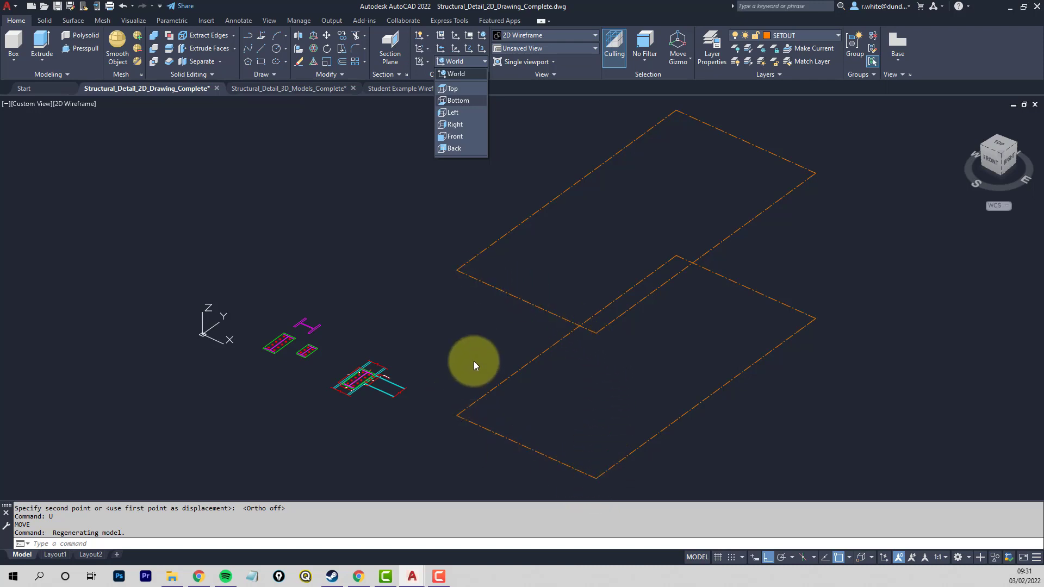
click(462, 136)
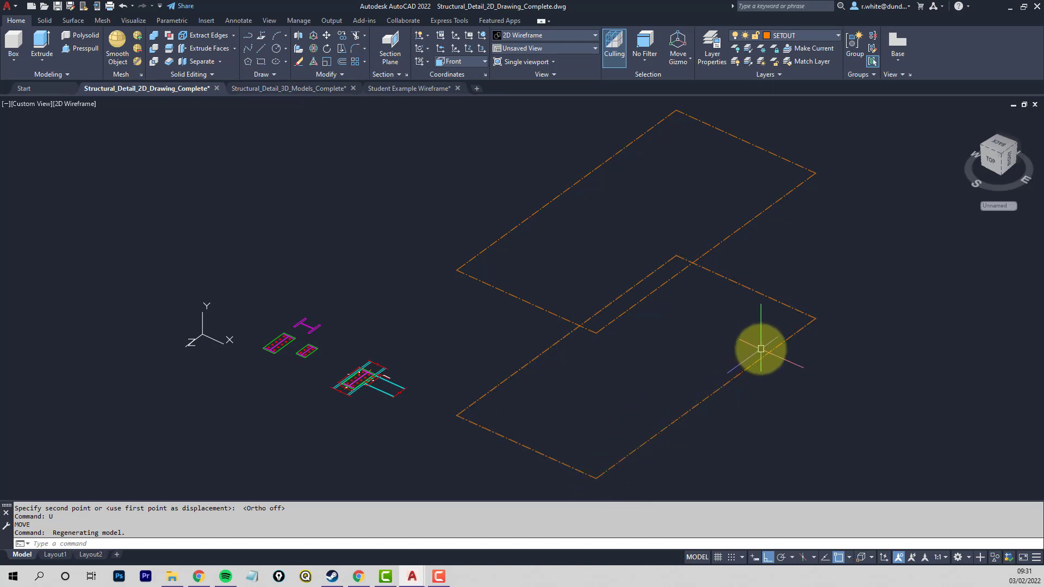
click(485, 61)
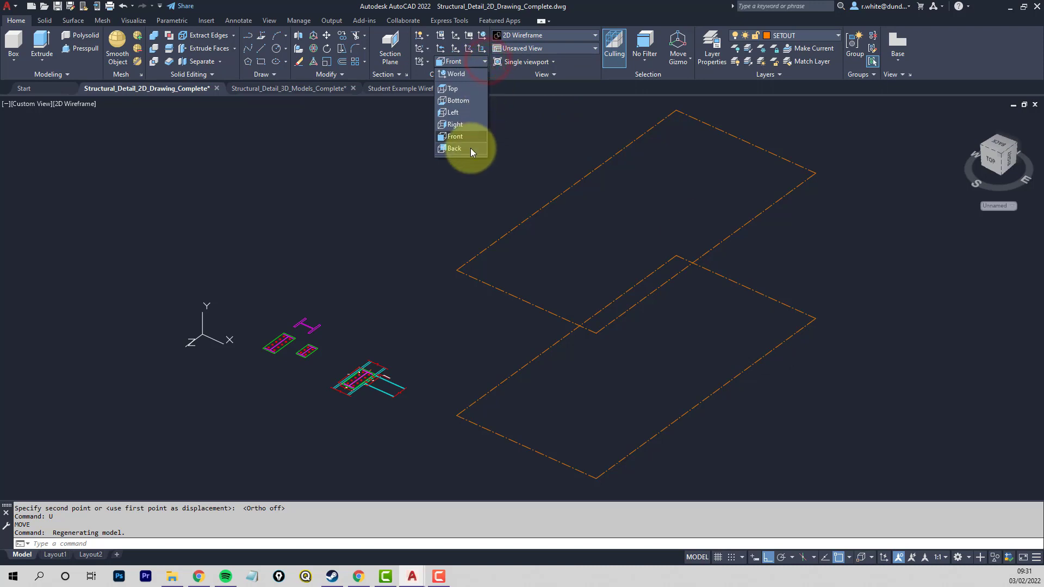
click(455, 143)
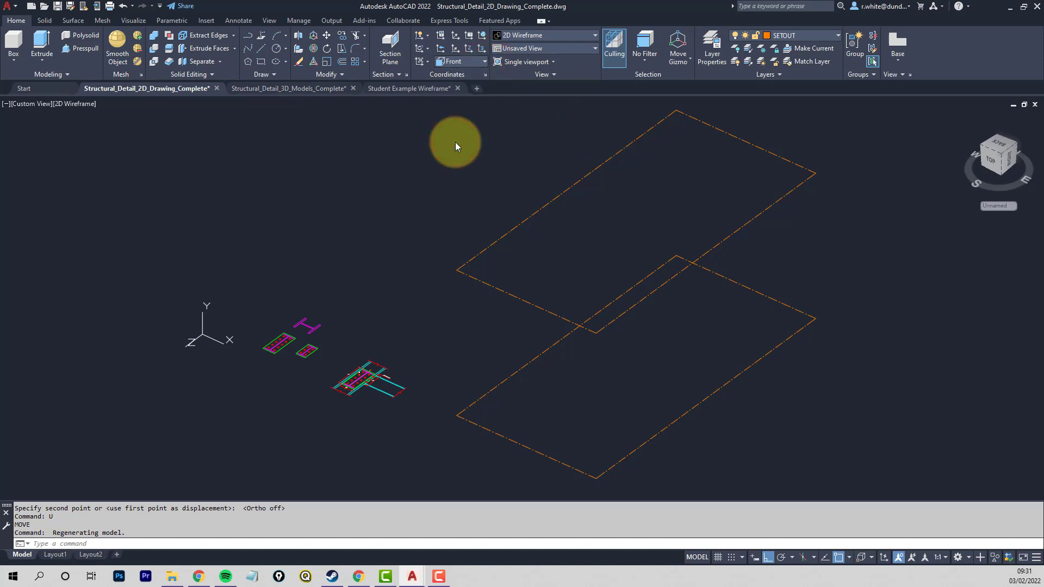
click(455, 143)
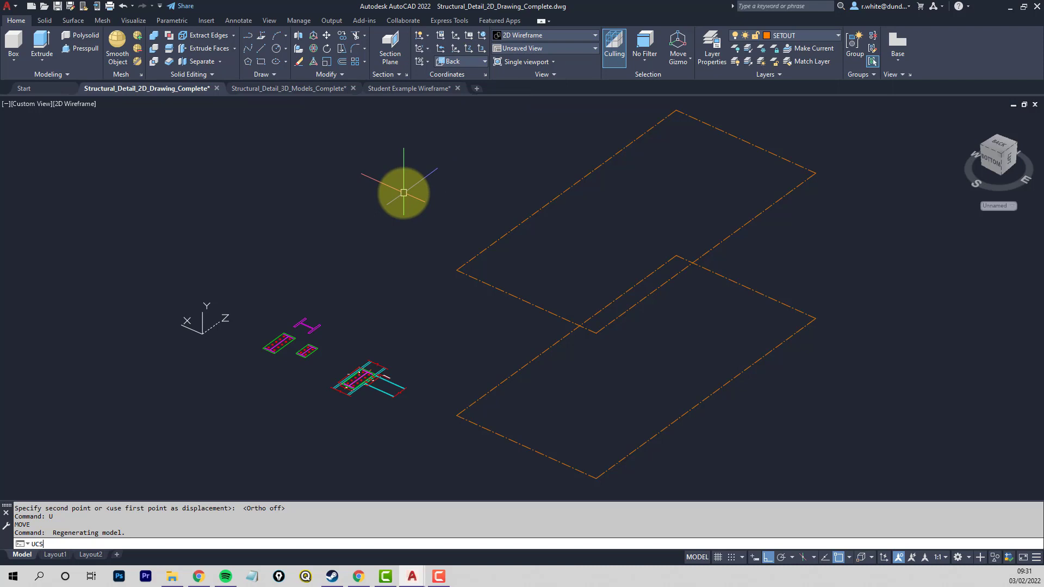
key(Return)
key(Return)
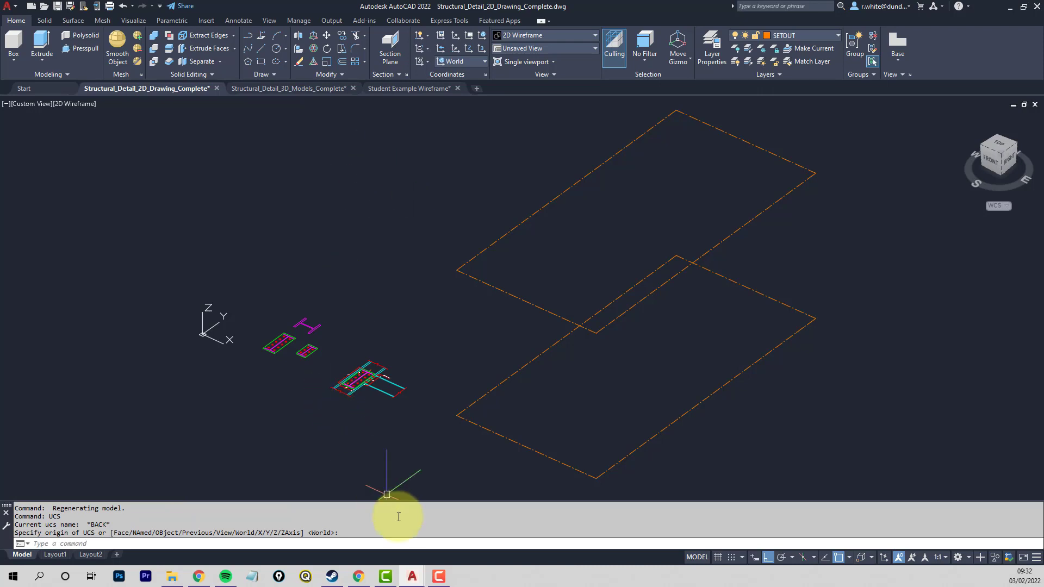
- Switch to Chrome and open the UCS CONTROL document from CAD Learning Materials in the CE12004 Civil Engineering Project course
click(359, 577)
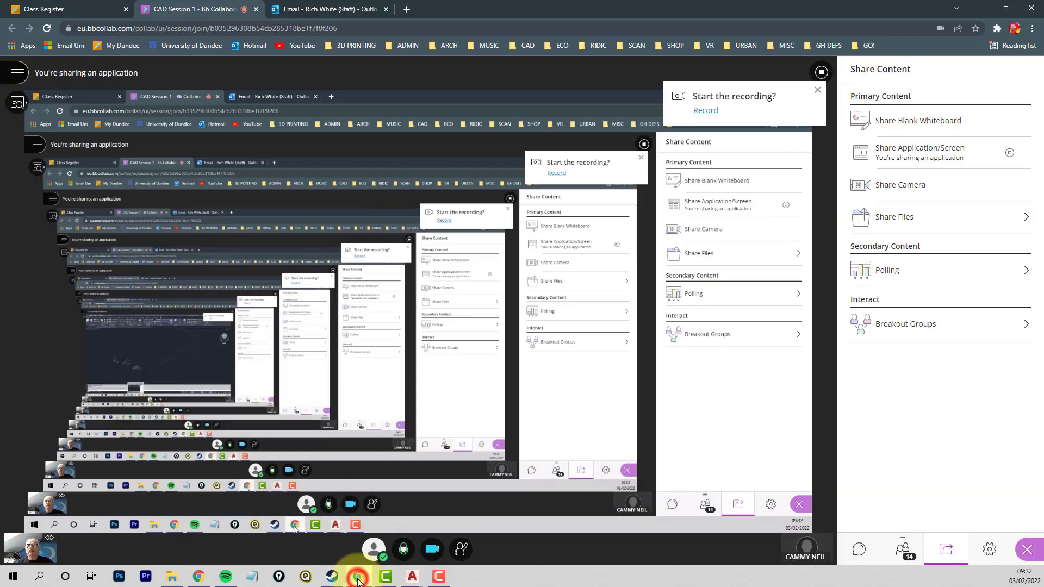
click(71, 9)
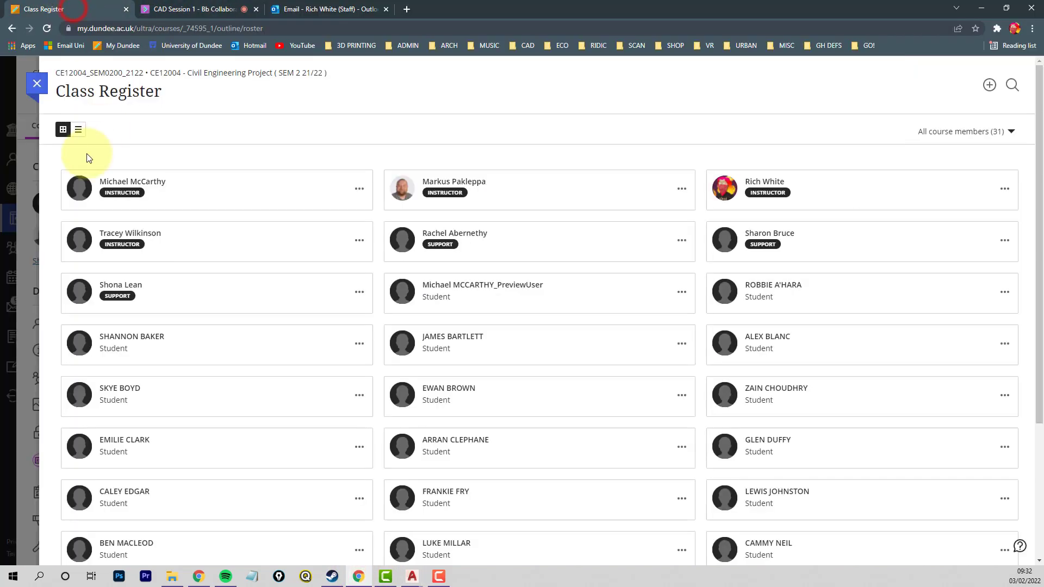
click(37, 83)
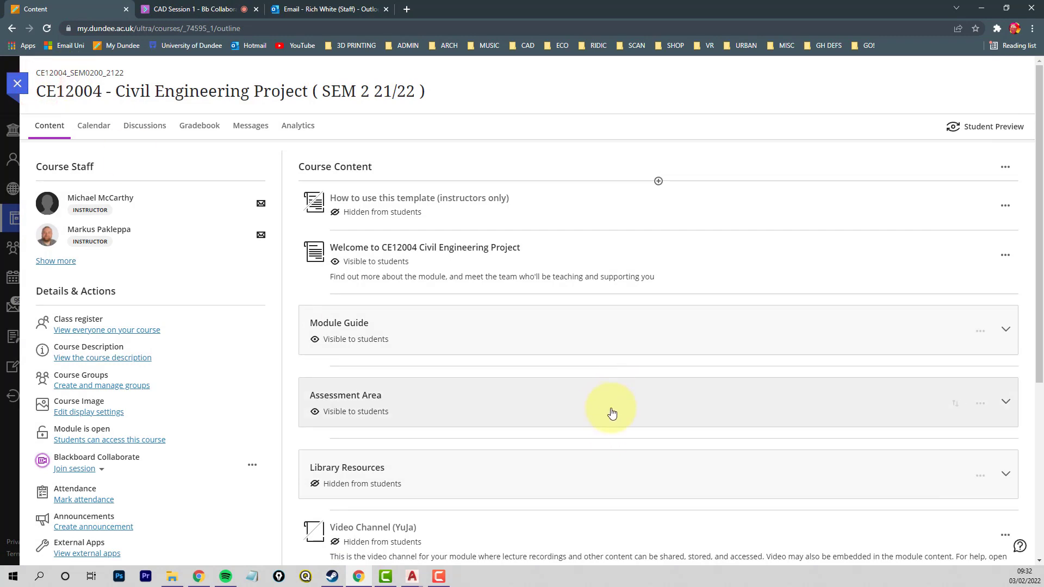
scroll(652, 402, down, 5)
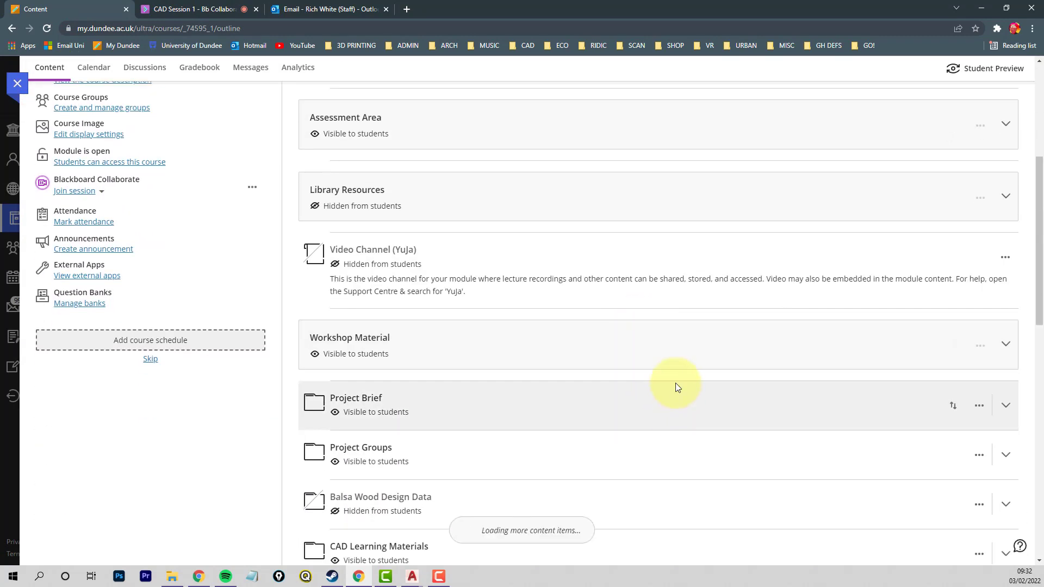
scroll(745, 405, down, 3)
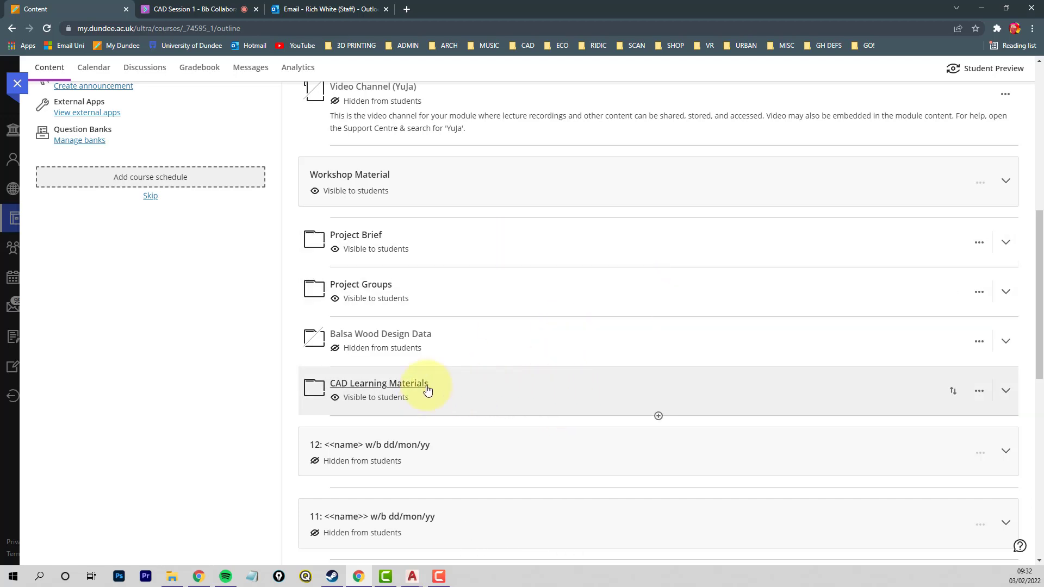
click(559, 393)
scroll(575, 347, down, 2)
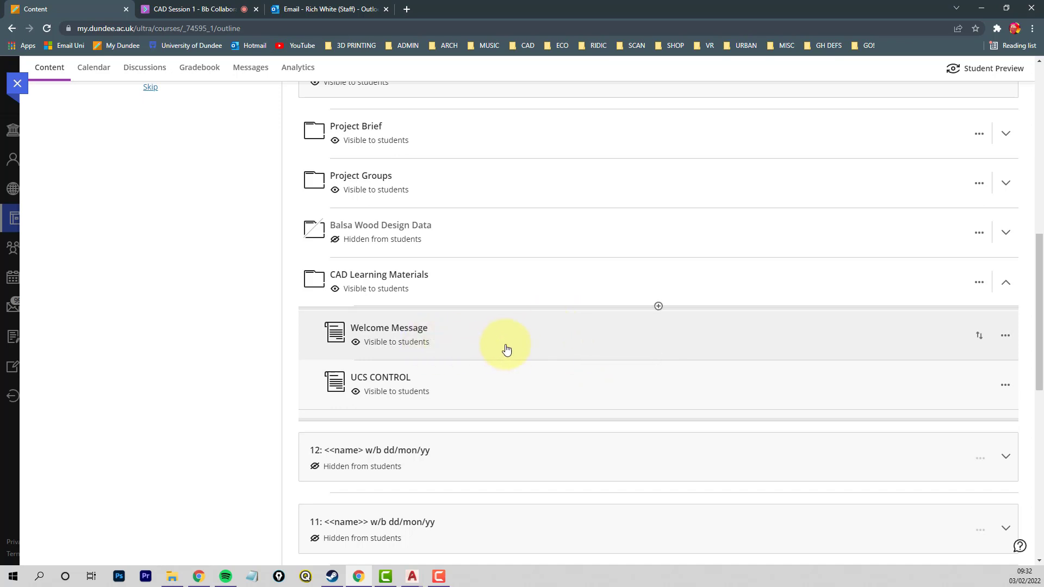
click(559, 391)
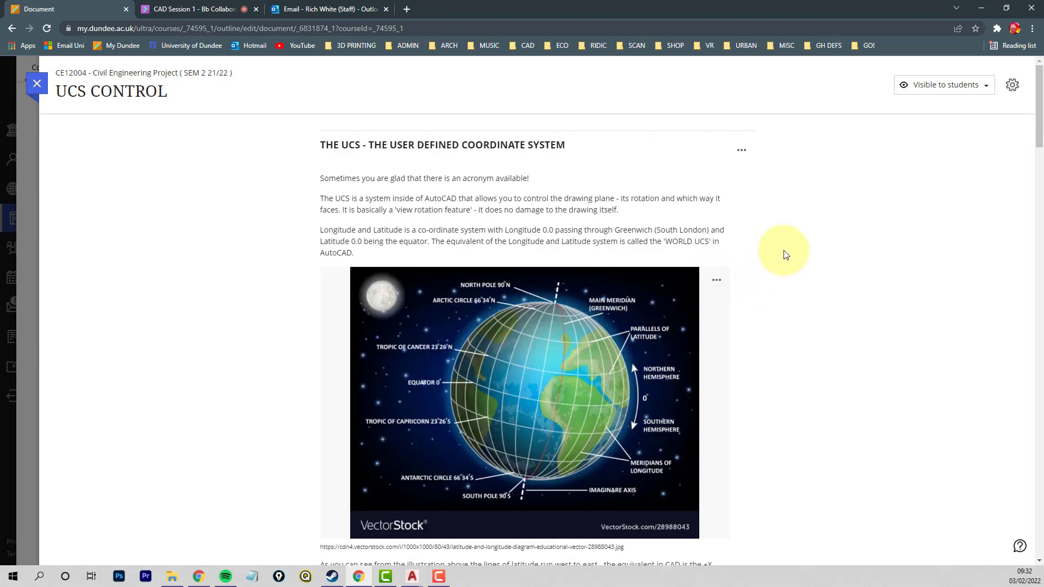
- Read the UCS CONTROL sections on the World UCS, object alignment, preset views, 2D command options and returning to World
scroll(797, 262, down, 2)
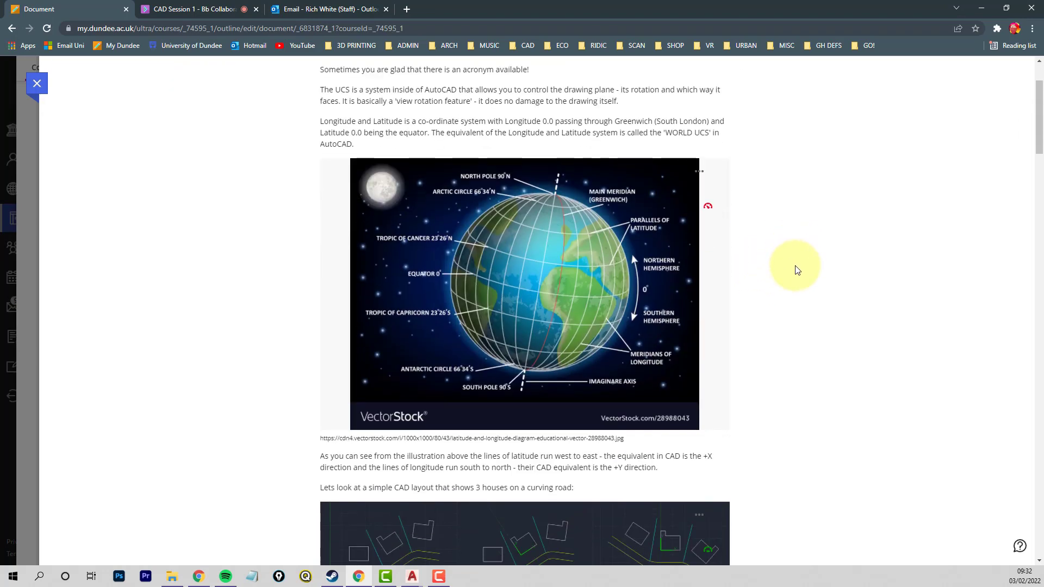
scroll(797, 266, down, 2)
scroll(797, 270, down, 1)
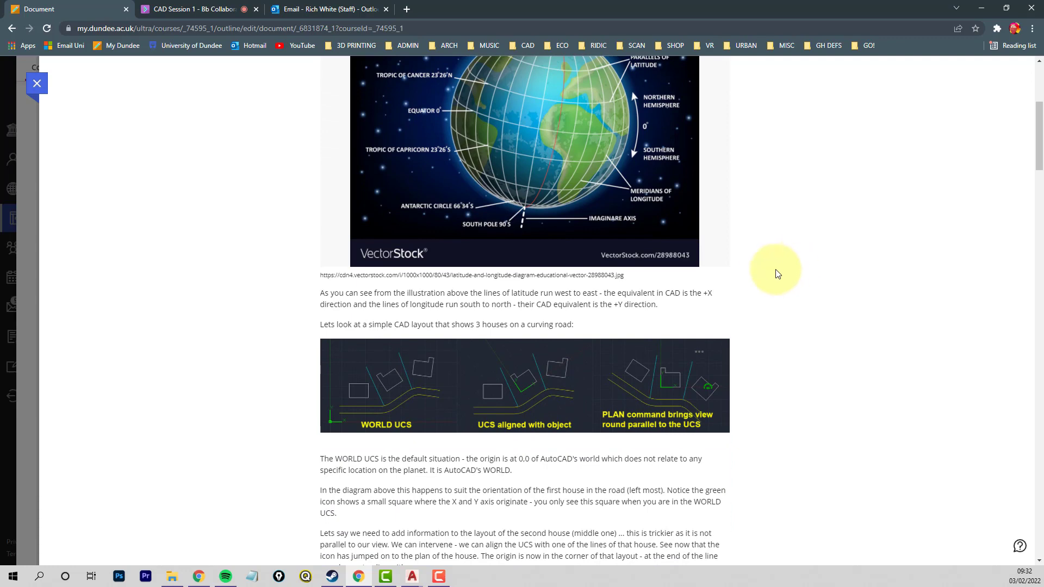
scroll(791, 270, down, 3)
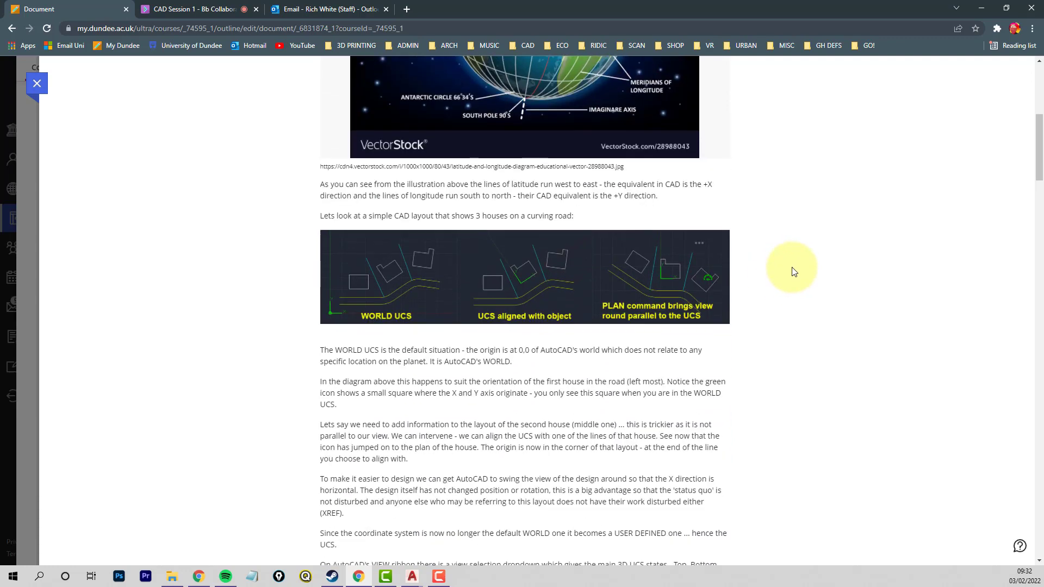
scroll(772, 228, down, 2)
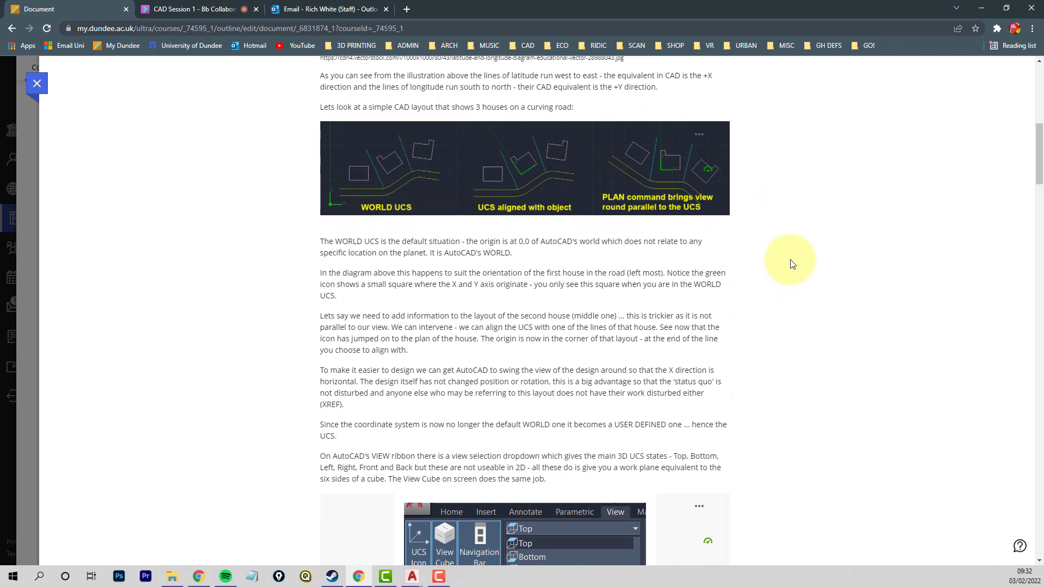
scroll(792, 274, down, 3)
scroll(792, 281, down, 10)
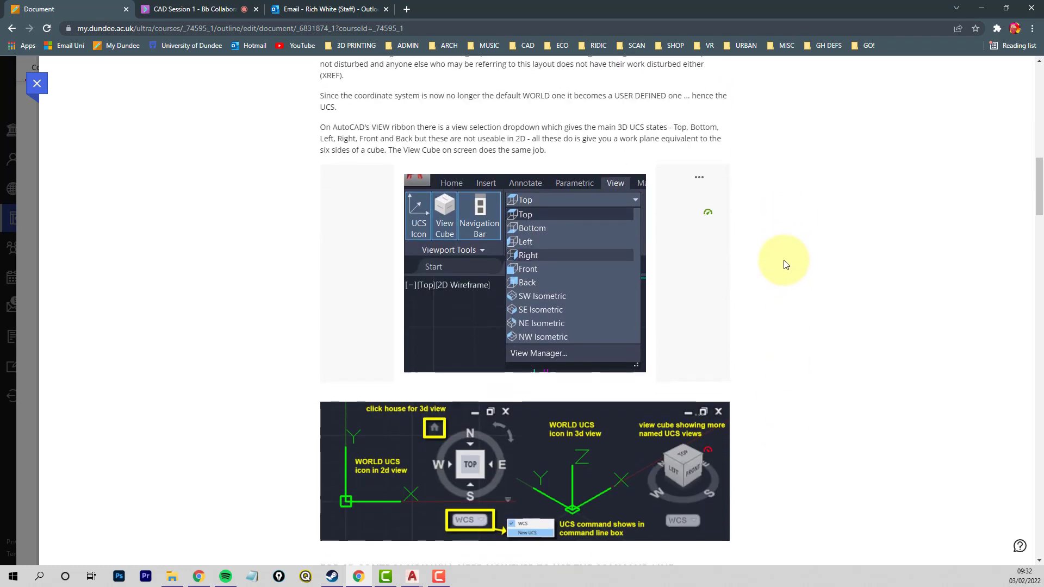
scroll(778, 272, down, 9)
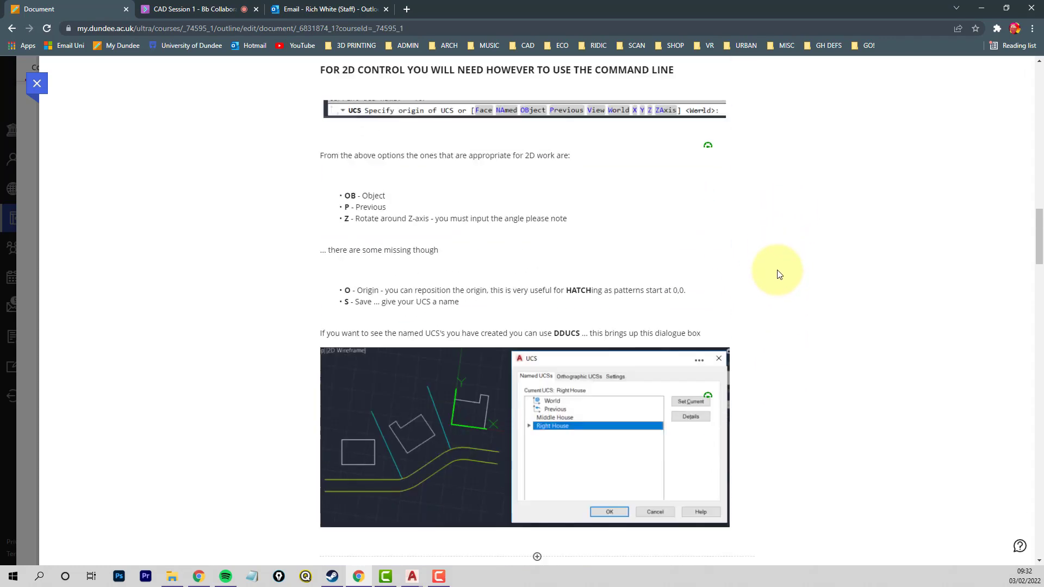
scroll(779, 274, down, 3)
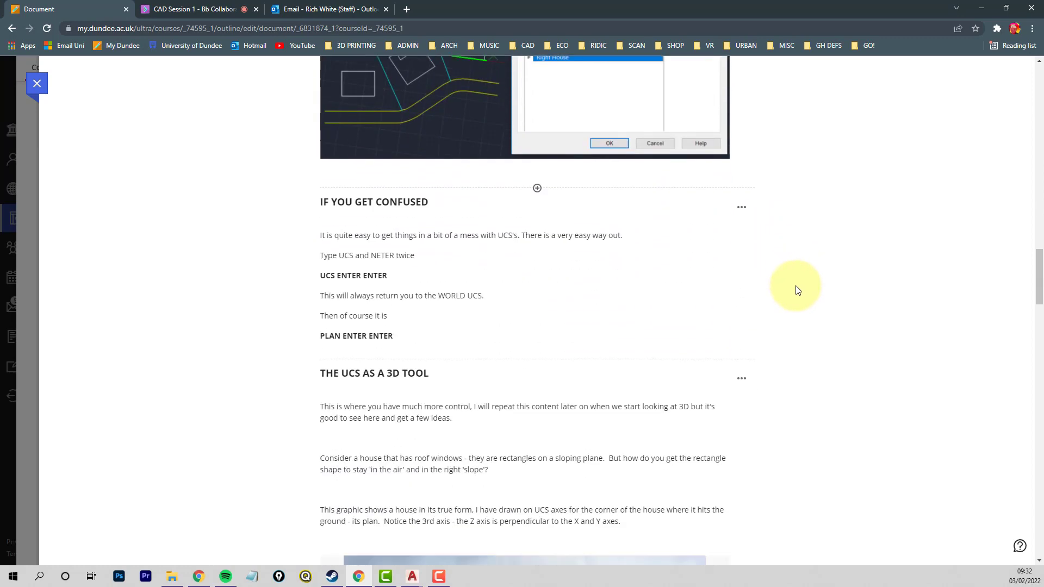
scroll(797, 288, down, 1)
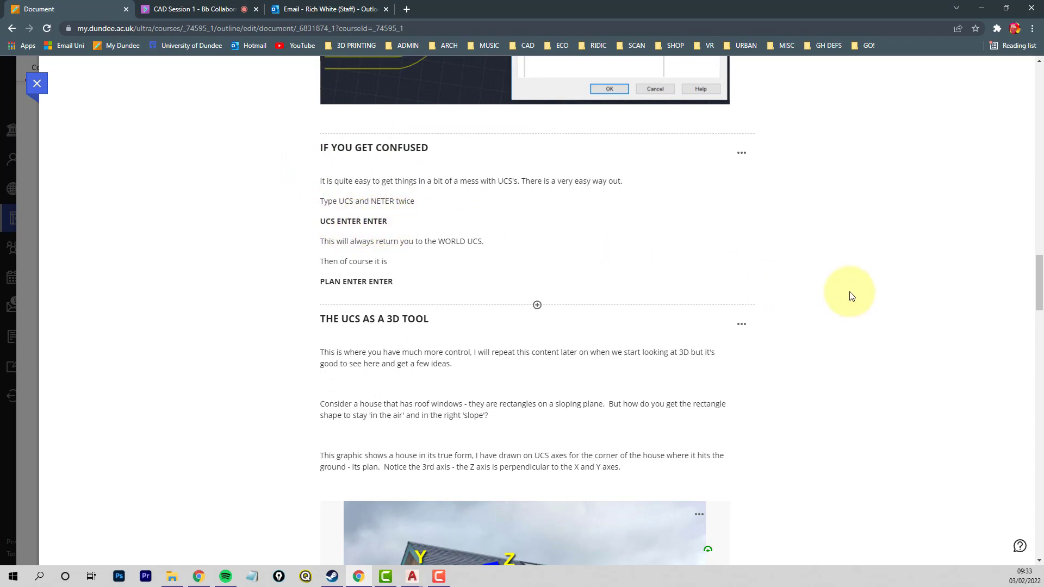
- Examine the section on the UCS as a 3D tool, including the house photo axes and the roof-slope drawing
scroll(837, 287, down, 5)
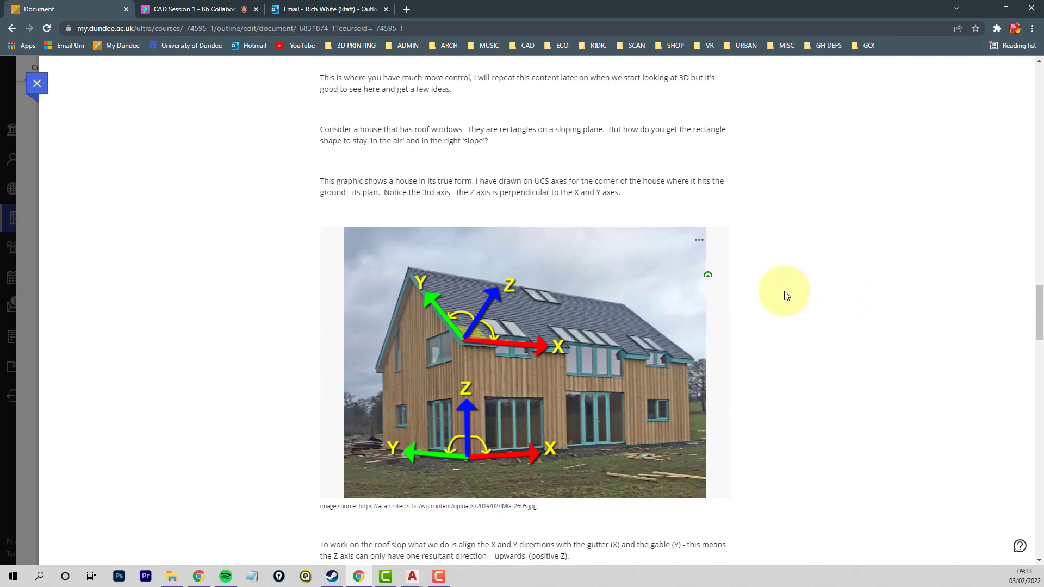
scroll(786, 295, down, 1)
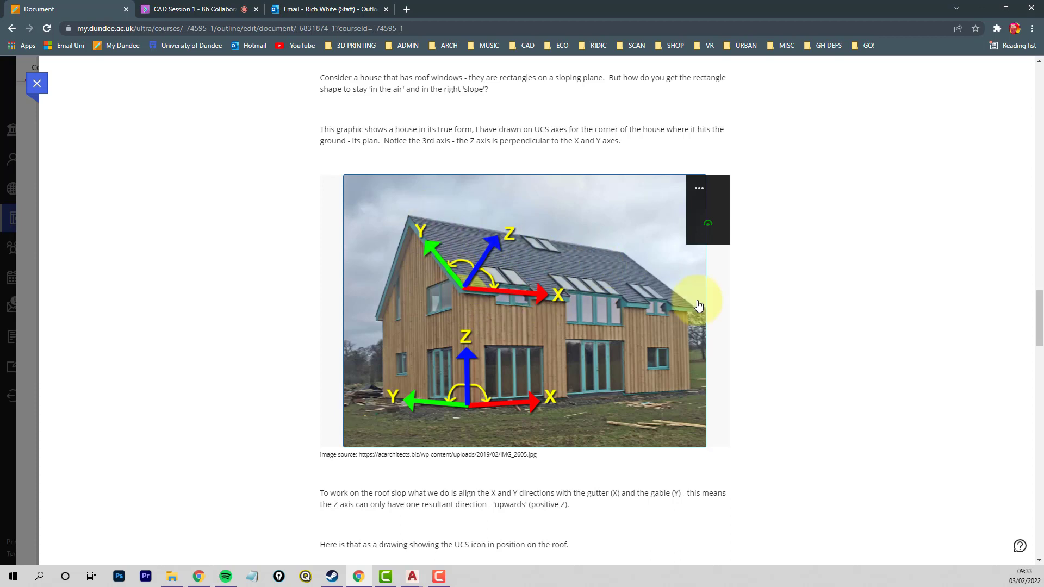
scroll(642, 329, down, 3)
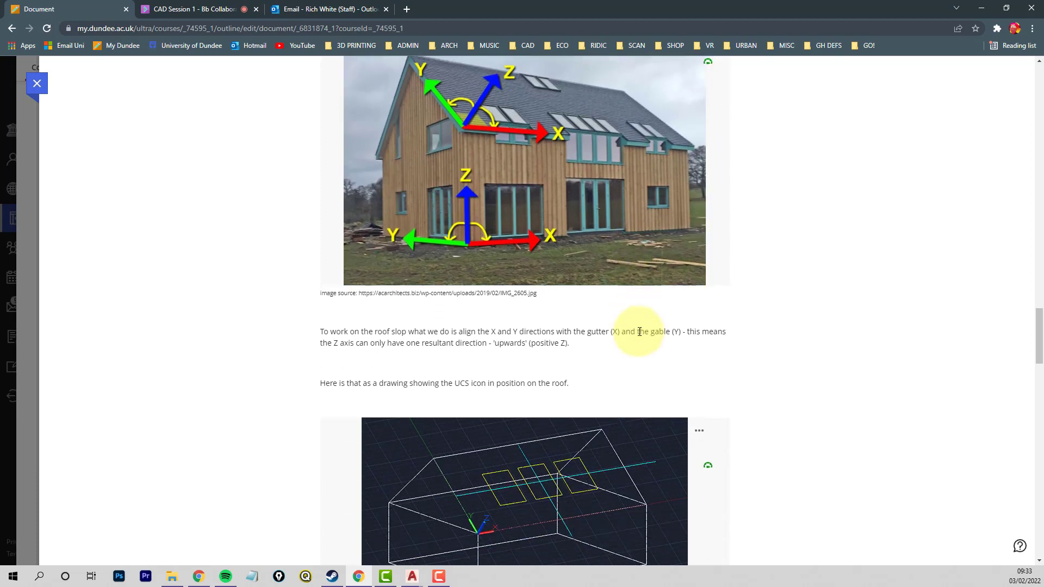
scroll(639, 331, down, 3)
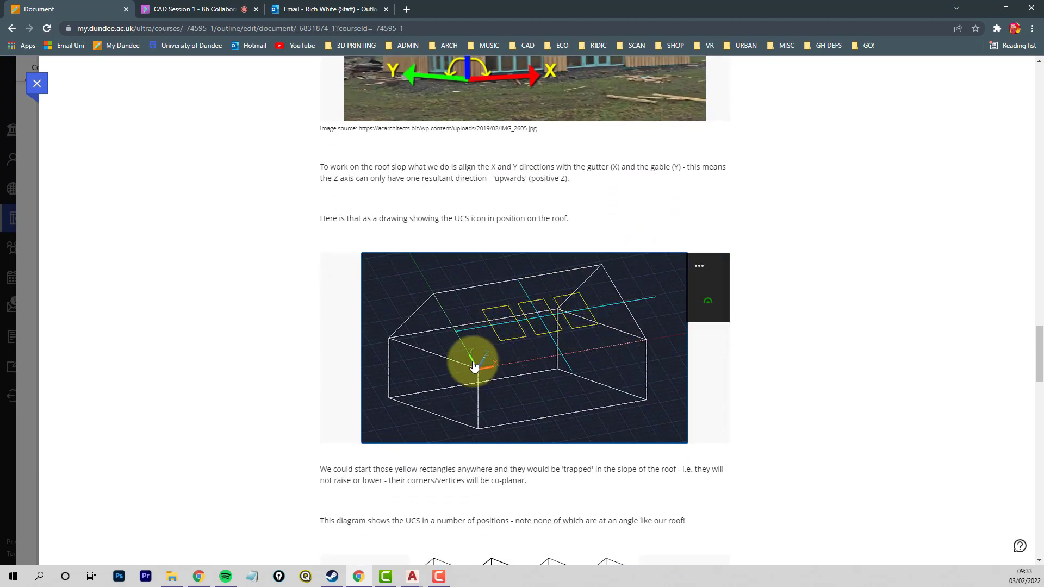
- Read the sections on UCS axis rotations and the right-hand and left-hand rules, including the hand overlay on the roof example
scroll(602, 354, down, 3)
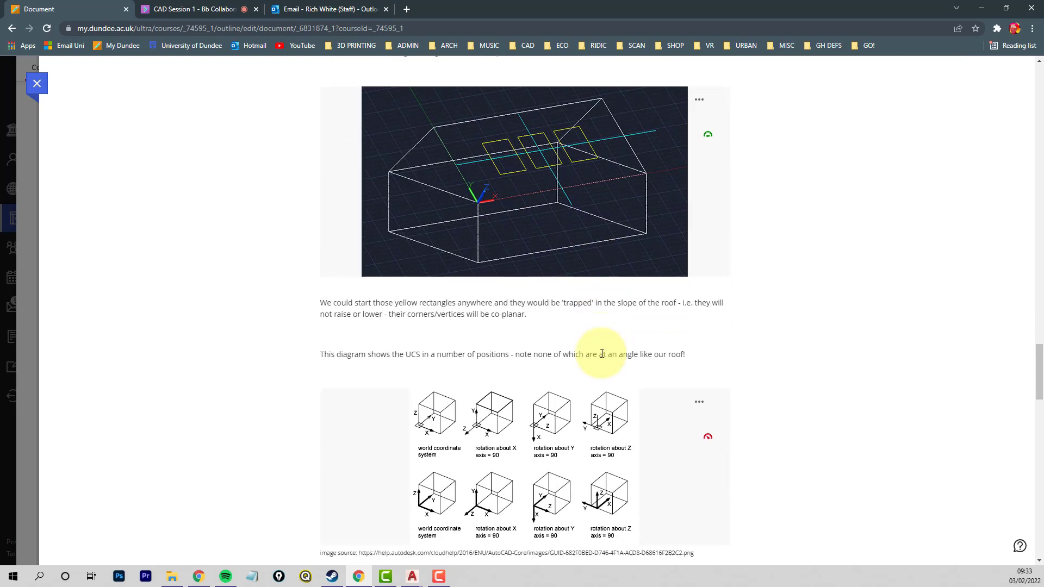
scroll(602, 354, down, 9)
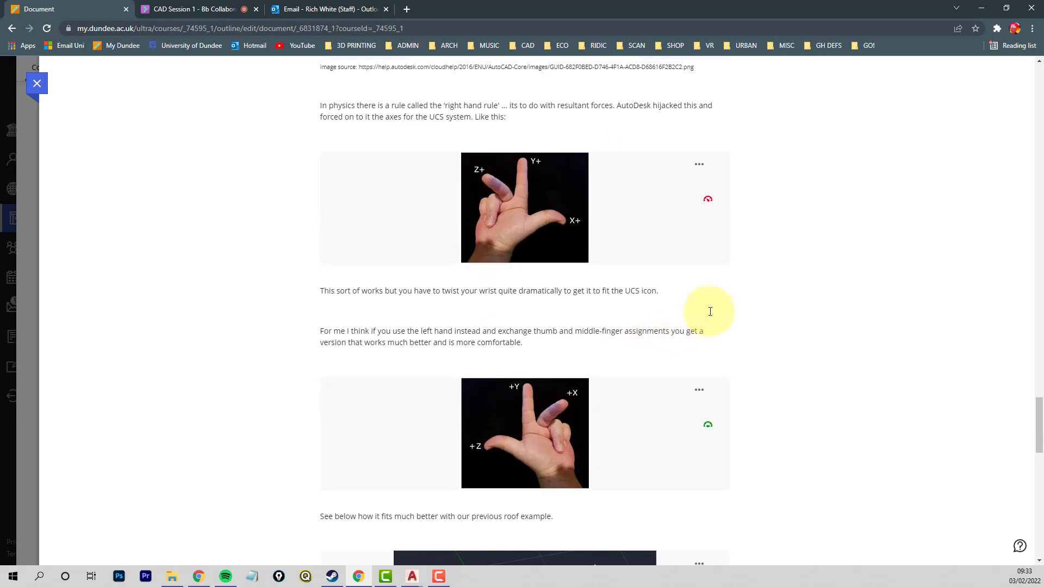
scroll(709, 312, down, 4)
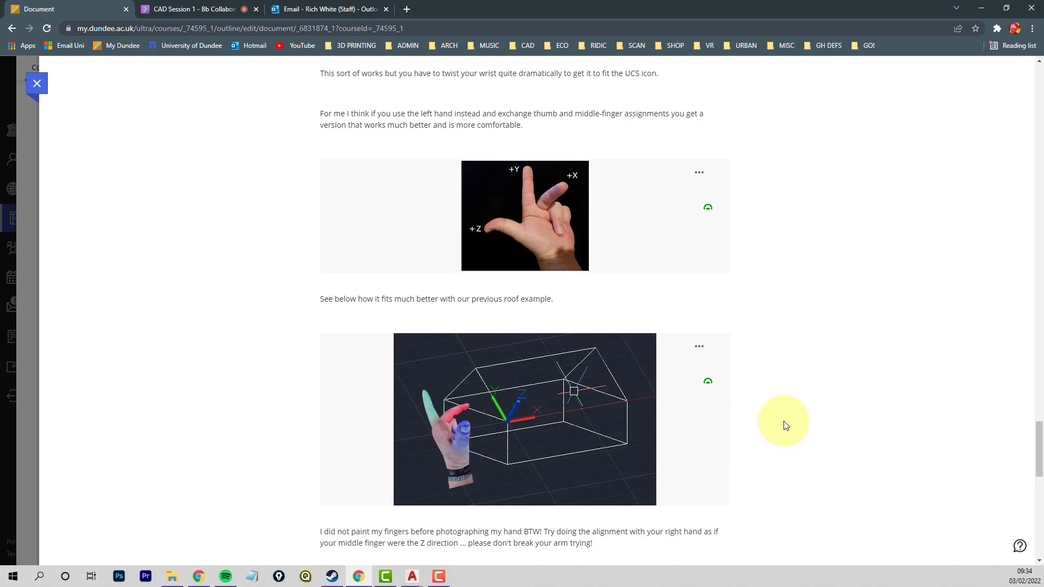
scroll(784, 424, down, 10)
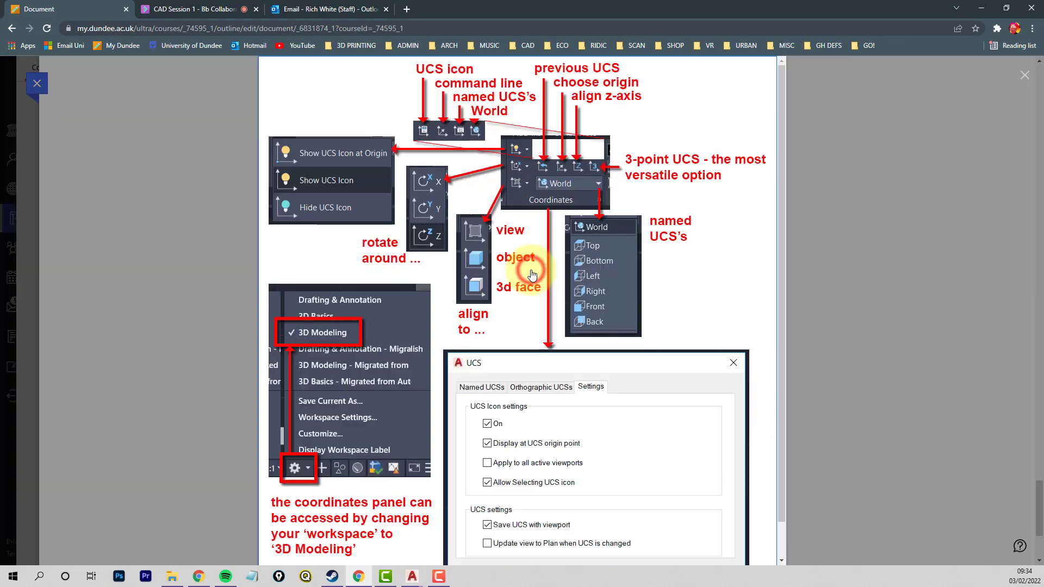
- Examine the enlarged diagram of the 3D Modeling Coordinates panel options and the Rhino CPlanes section at the document's end
click(532, 275)
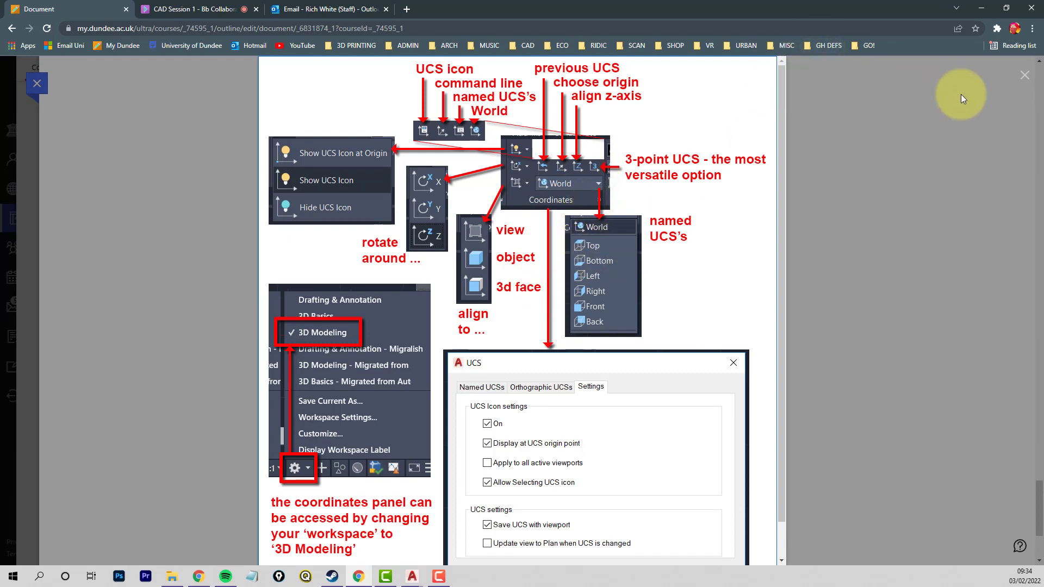
click(1025, 78)
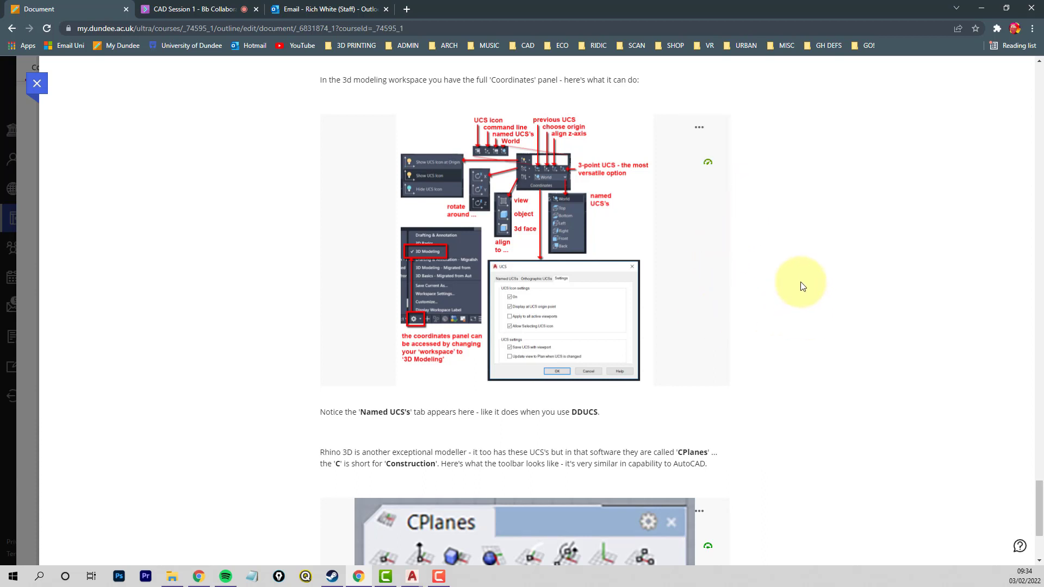
scroll(803, 282, down, 1)
scroll(803, 282, down, 3)
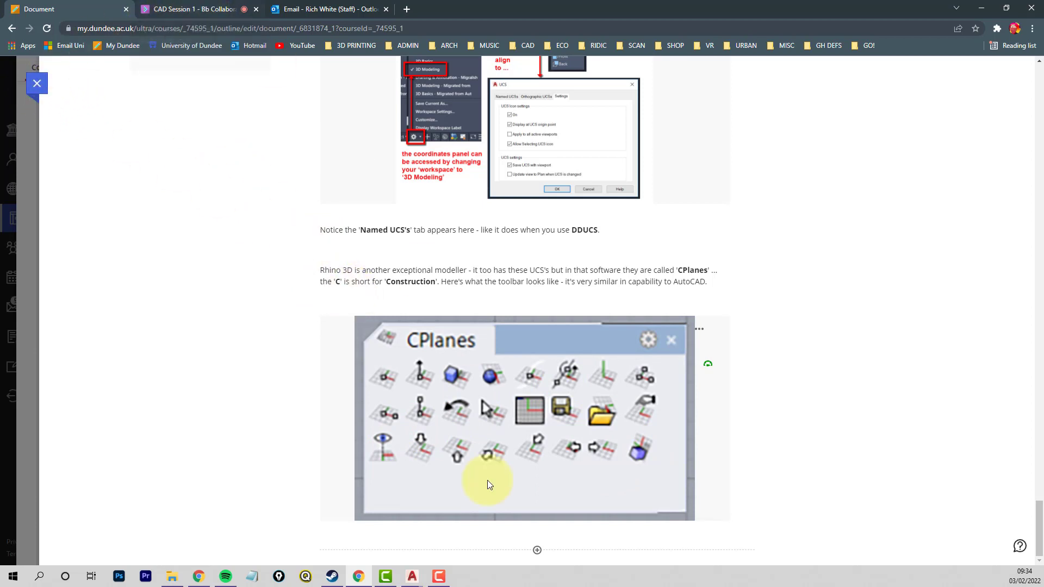
- Switch to AutoCAD's Structural_Detail_2D_Drawing_Complete drawing and explode both stacked setout rectangles into separate lines
click(413, 581)
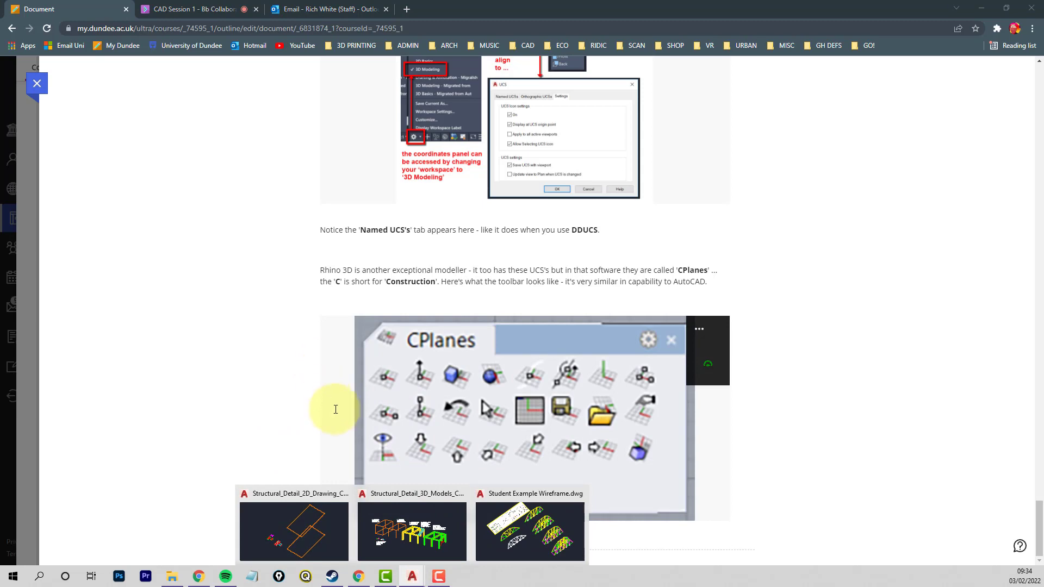
click(313, 544)
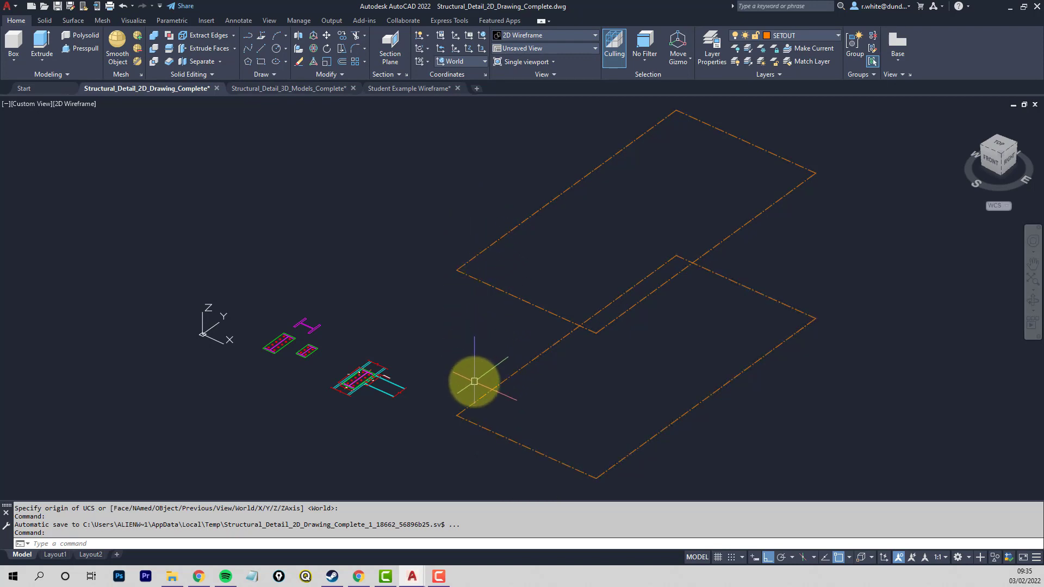
key(Return)
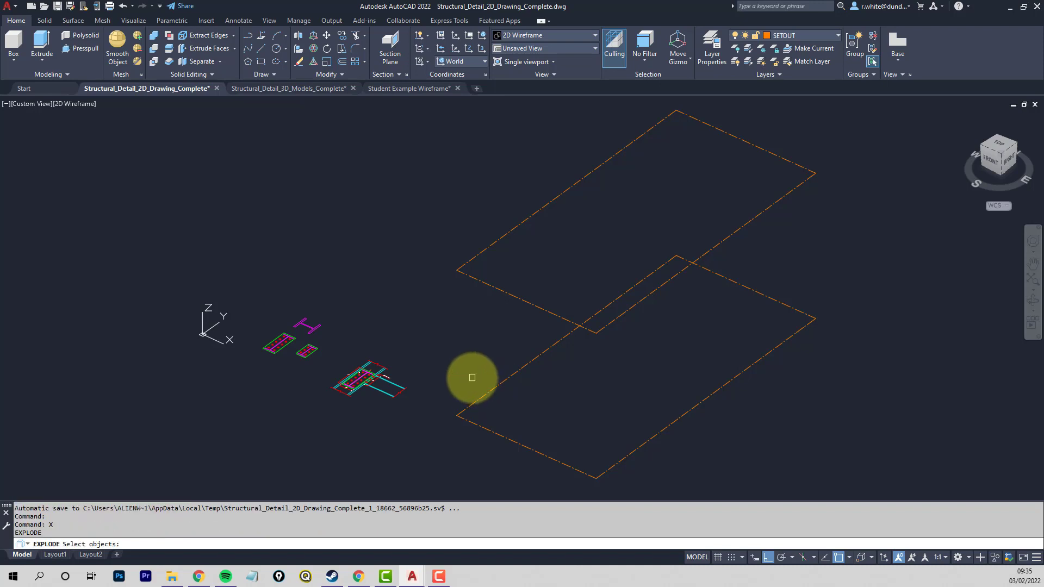
click(496, 383)
click(503, 291)
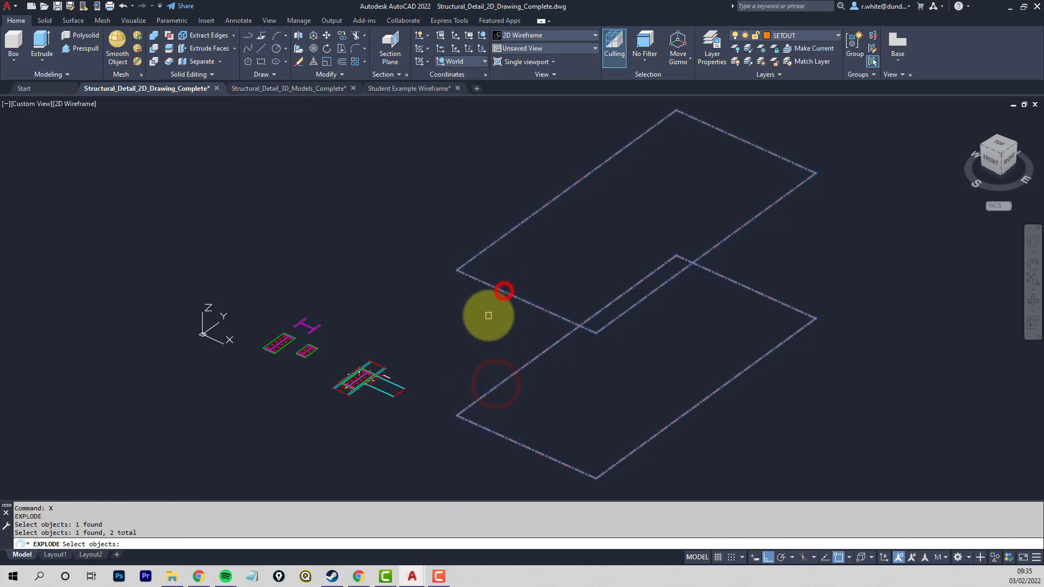
key(Return)
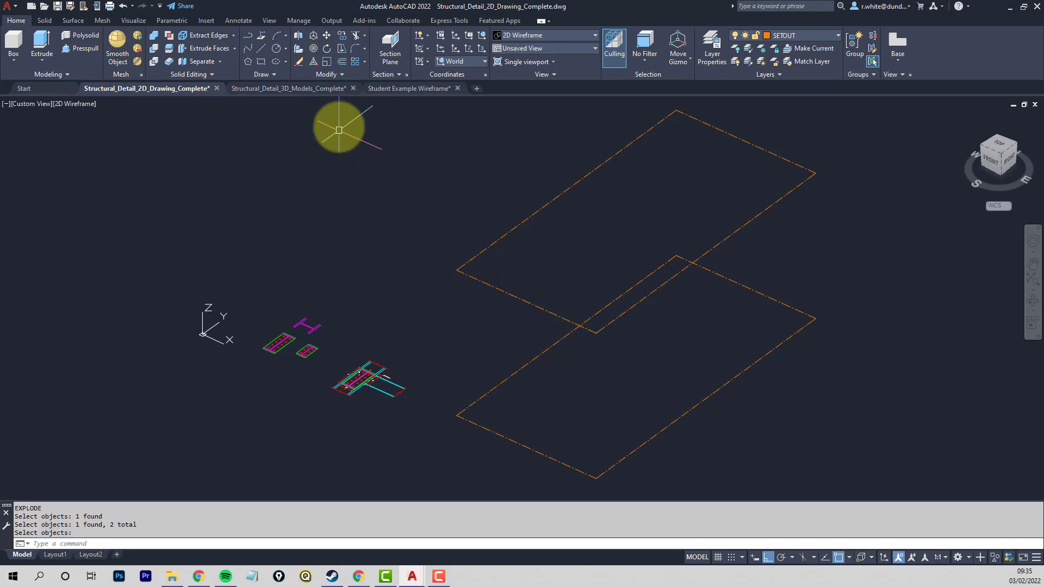
- Start the Line command and limit the running 2D object snaps to Endpoint, Midpoint and Intersection
click(261, 50)
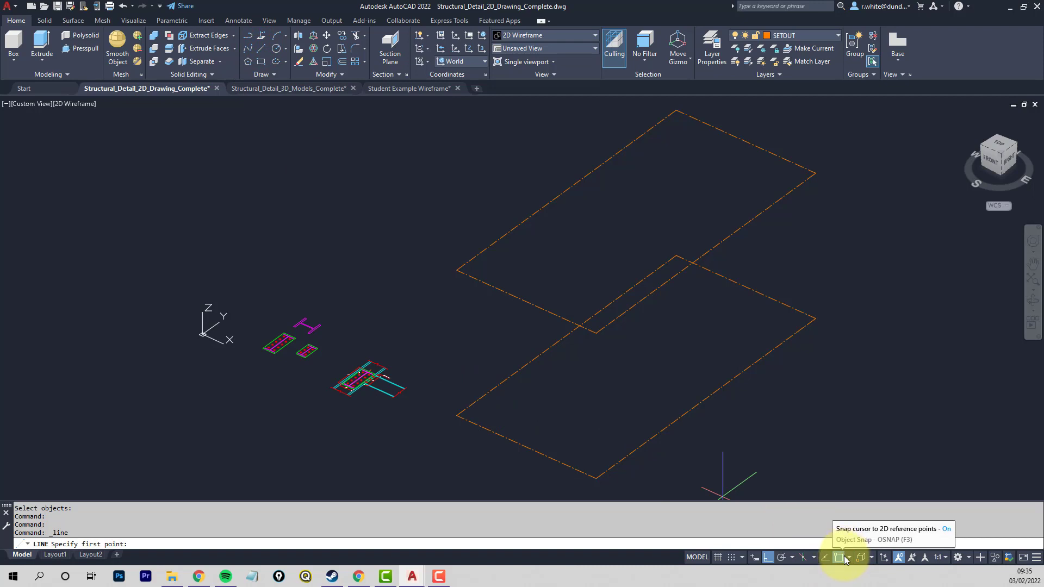
click(850, 558)
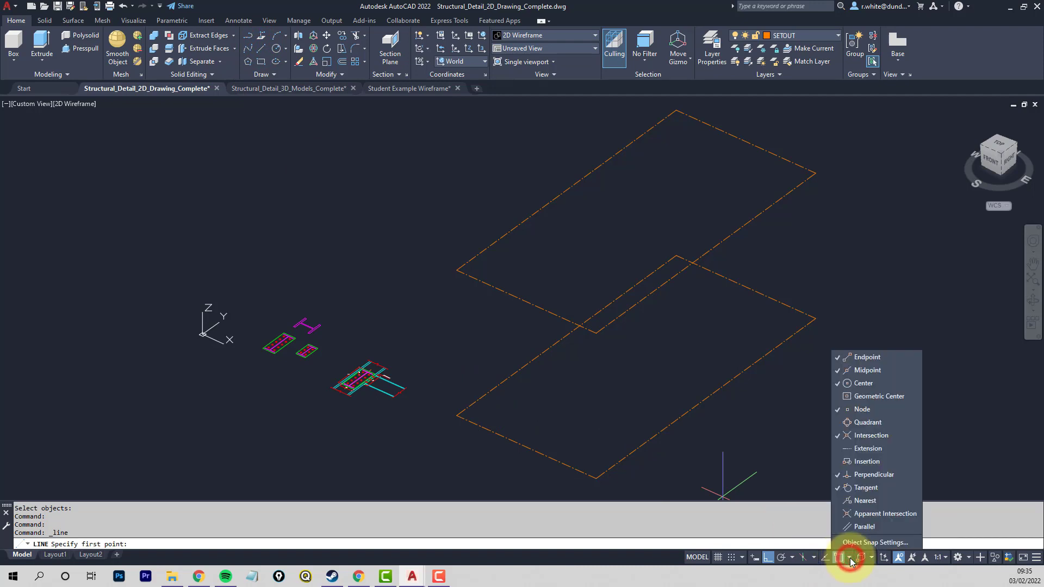
click(838, 488)
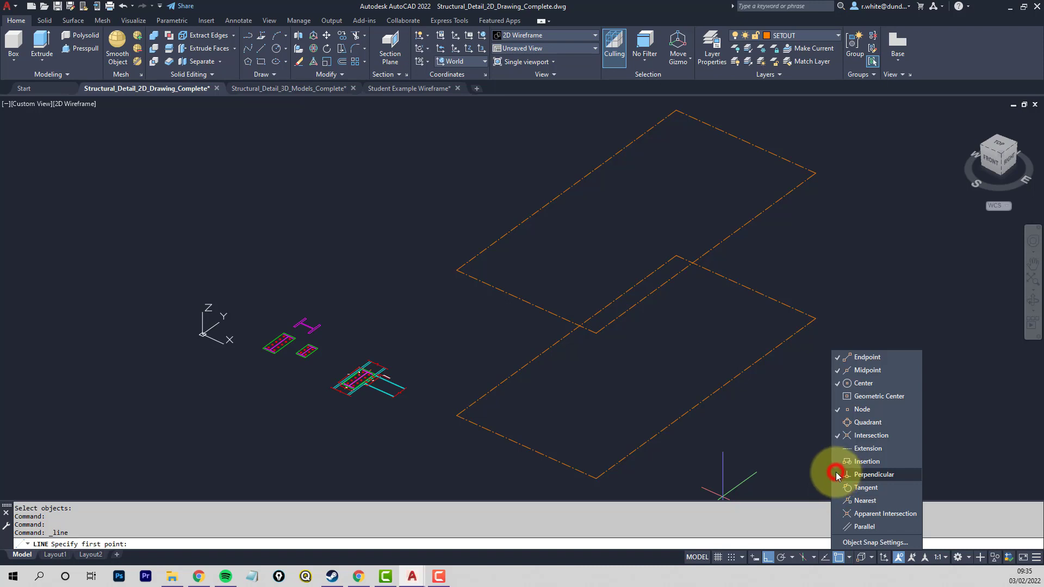
click(836, 409)
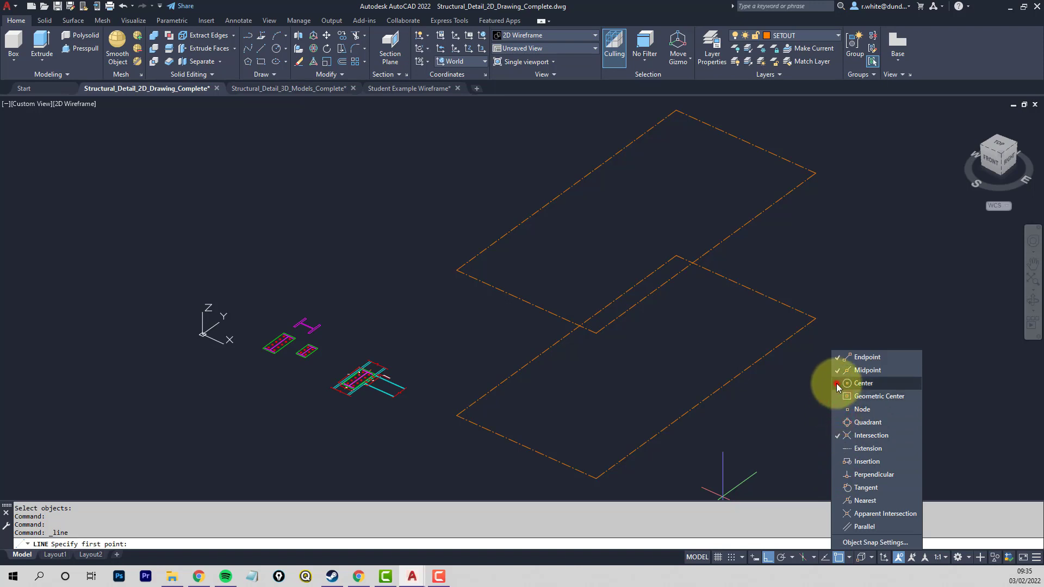
click(836, 383)
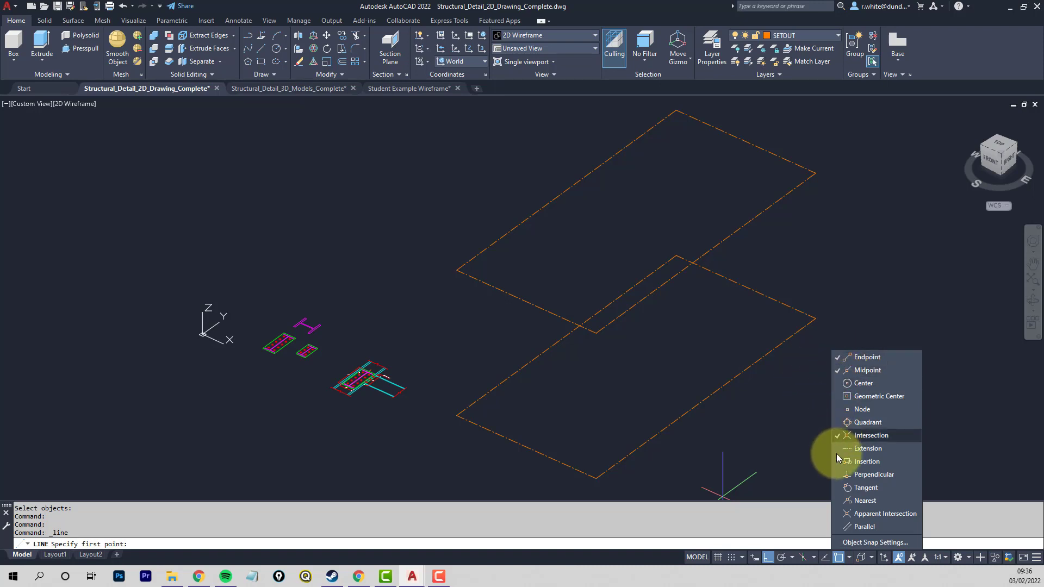
click(804, 465)
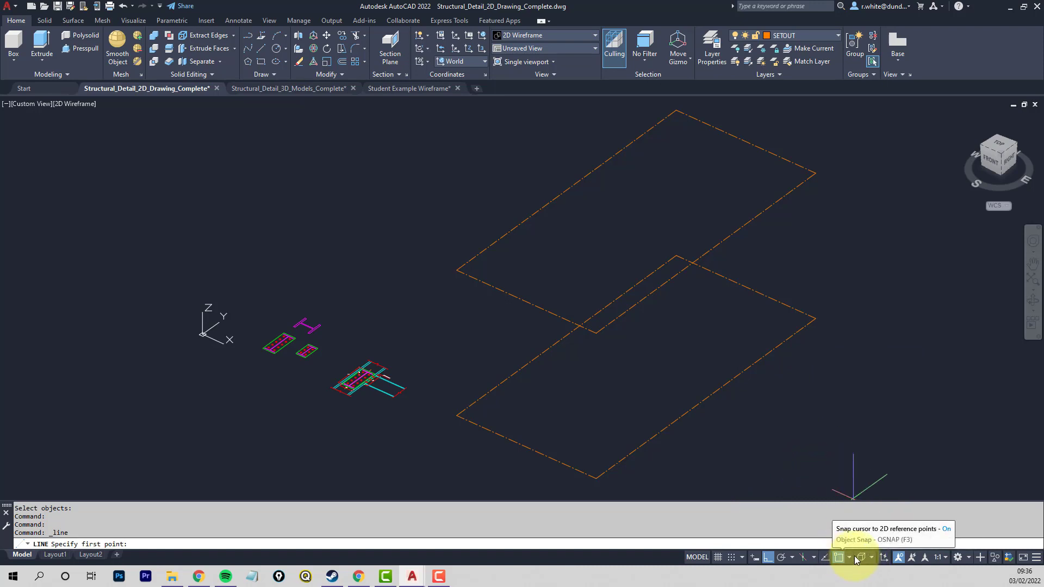
- Switch 3D object snap on to review its modes, switch it off again and recheck the active 2D snaps
click(861, 558)
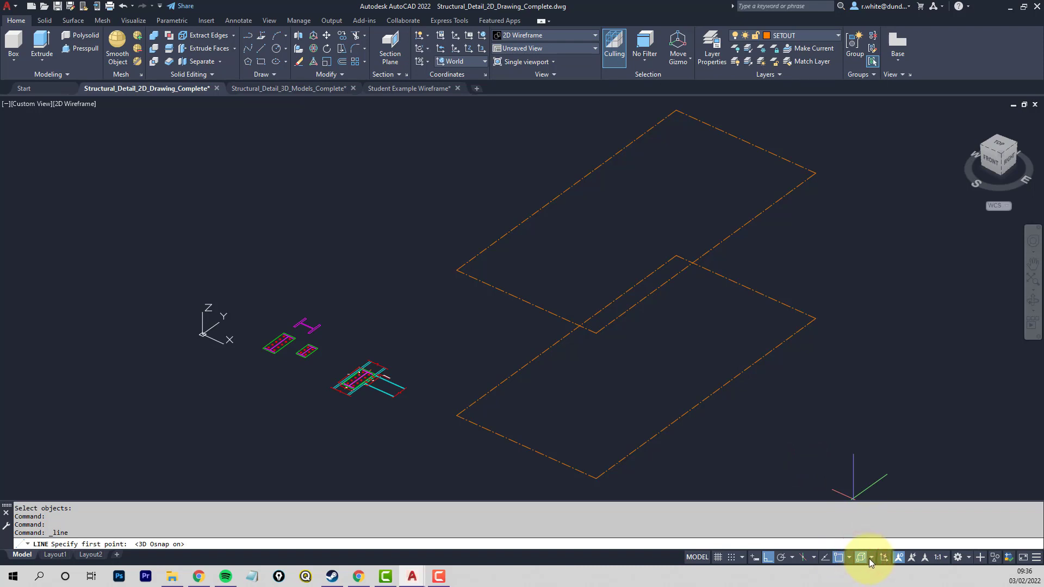
click(871, 558)
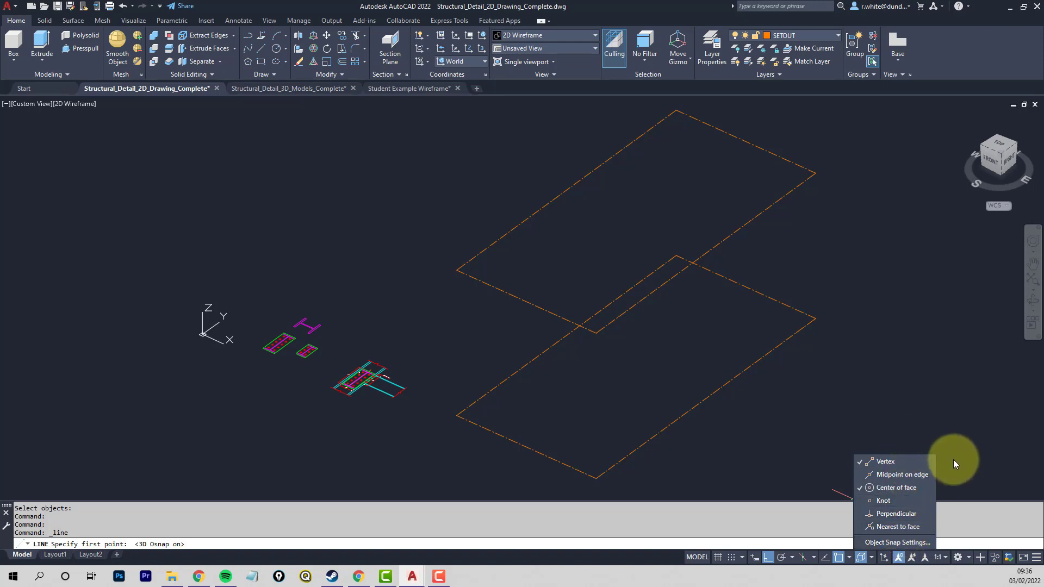
click(865, 559)
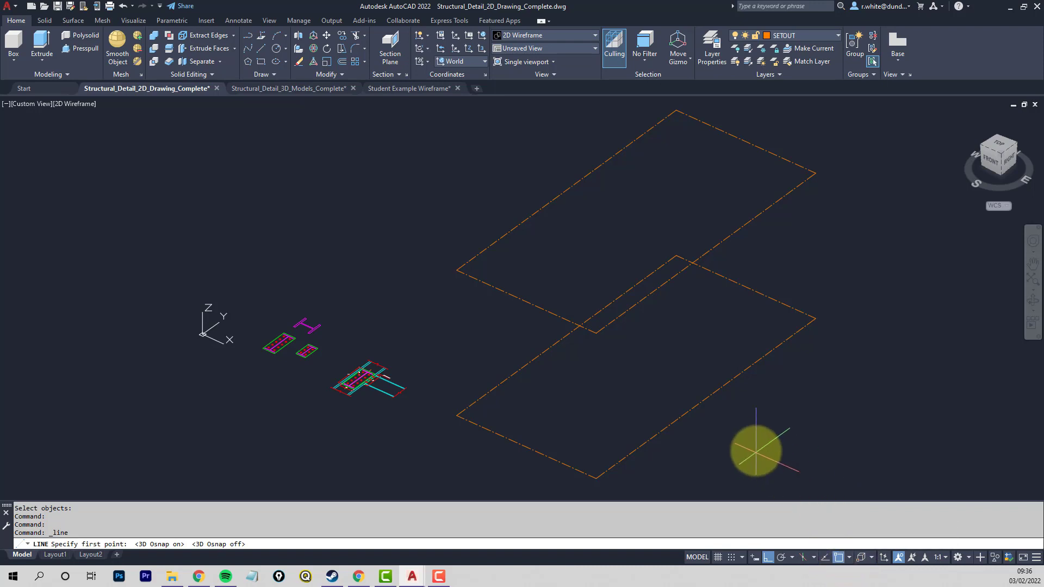
click(849, 557)
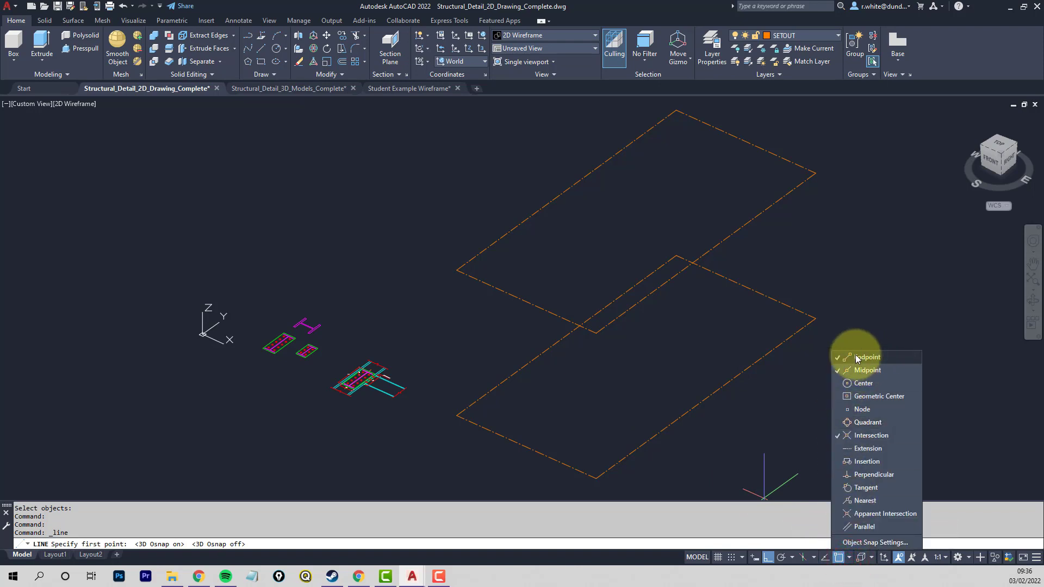
click(734, 432)
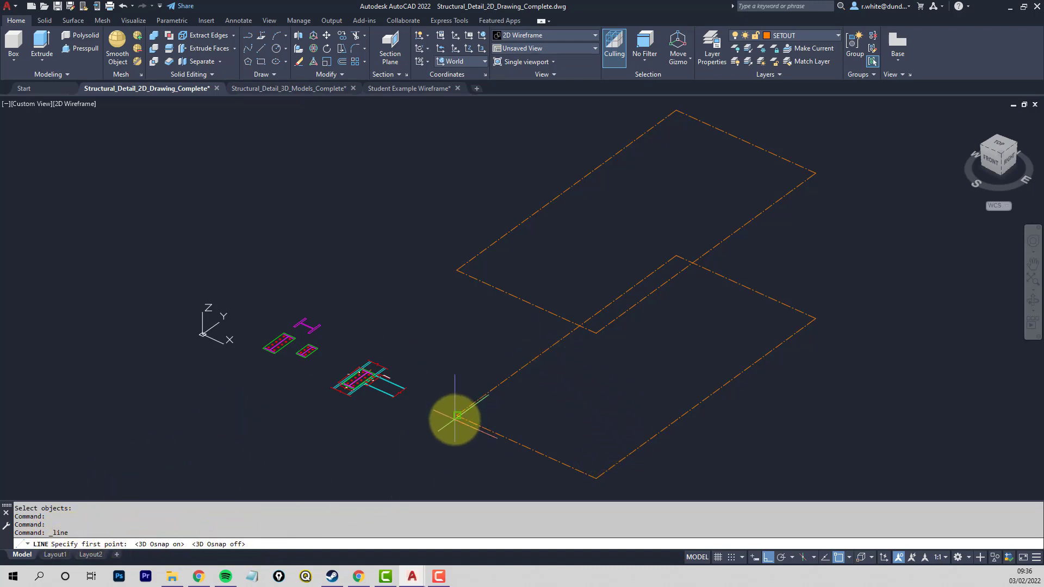
- Draw vertical setout lines joining the lower and upper rectangles at the two front corners, turning Ortho off between them
click(454, 416)
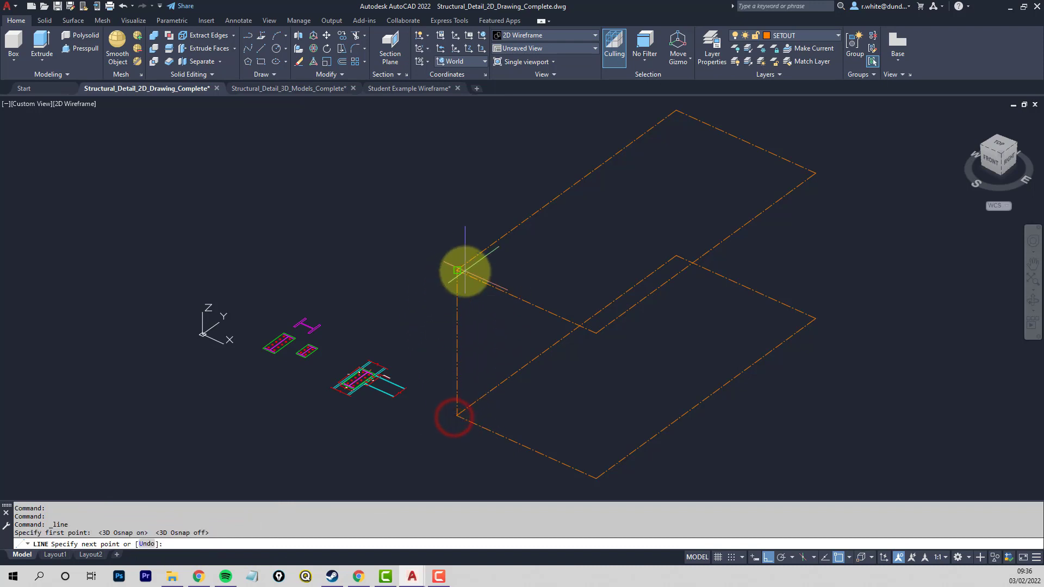
click(458, 270)
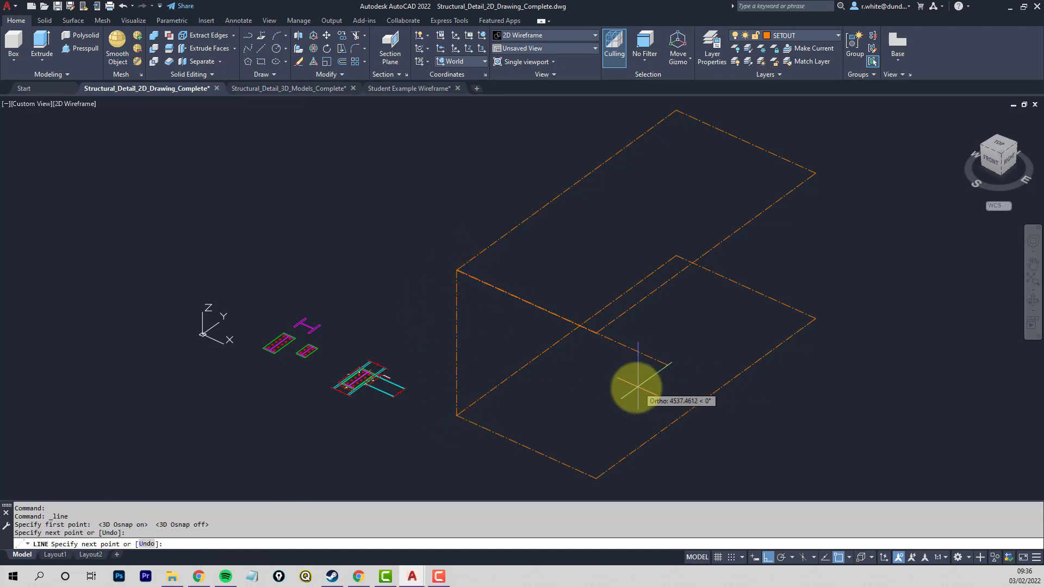
key(Return)
click(768, 557)
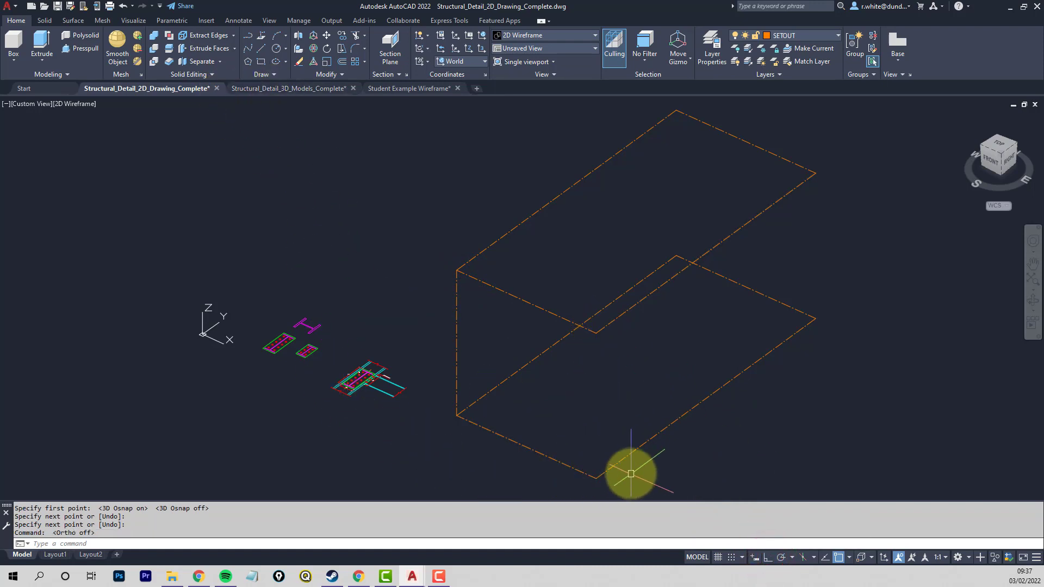
key(Return)
click(595, 476)
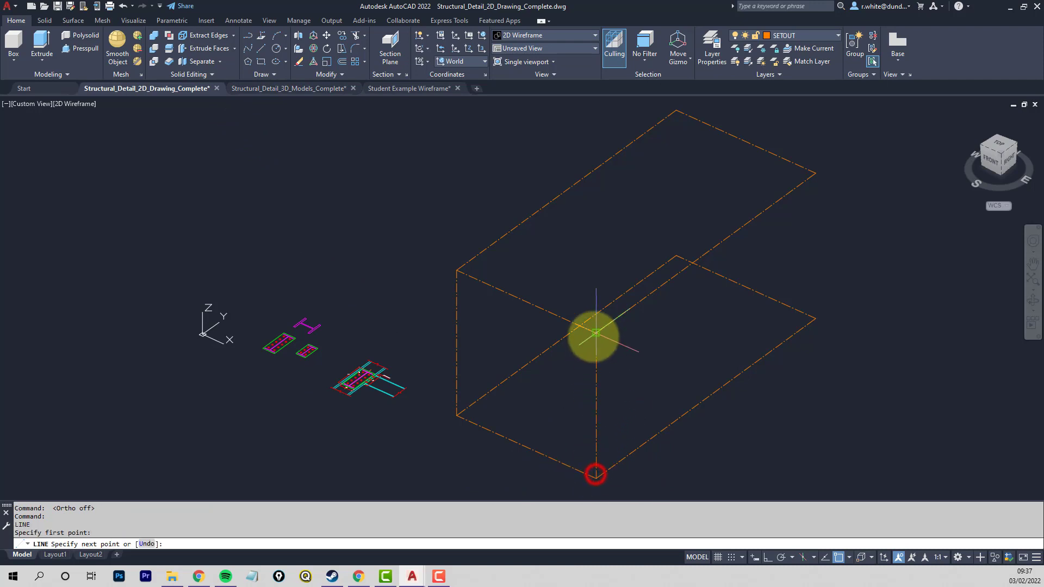
click(594, 334)
key(Return)
key(Return)
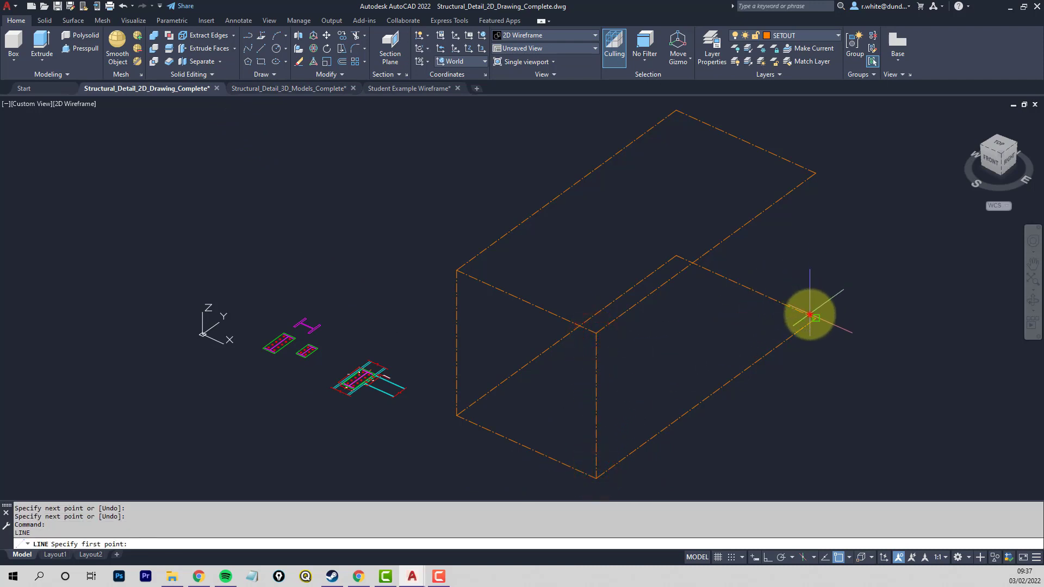
- Draw vertical setout lines joining the lower and upper rectangles at the two rear corners
click(813, 316)
click(814, 175)
key(Return)
key(Return)
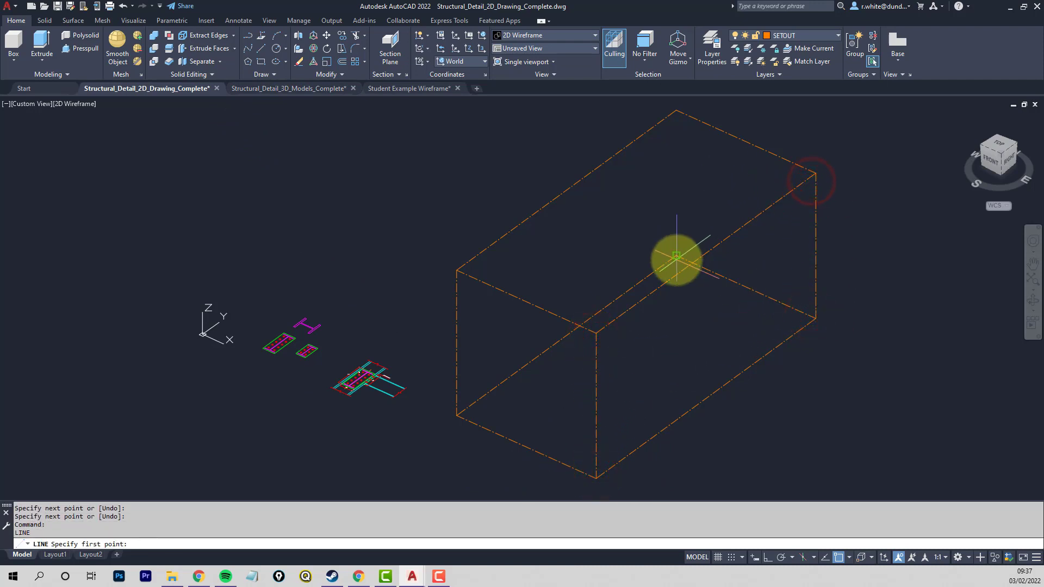
click(677, 261)
click(677, 112)
key(Return)
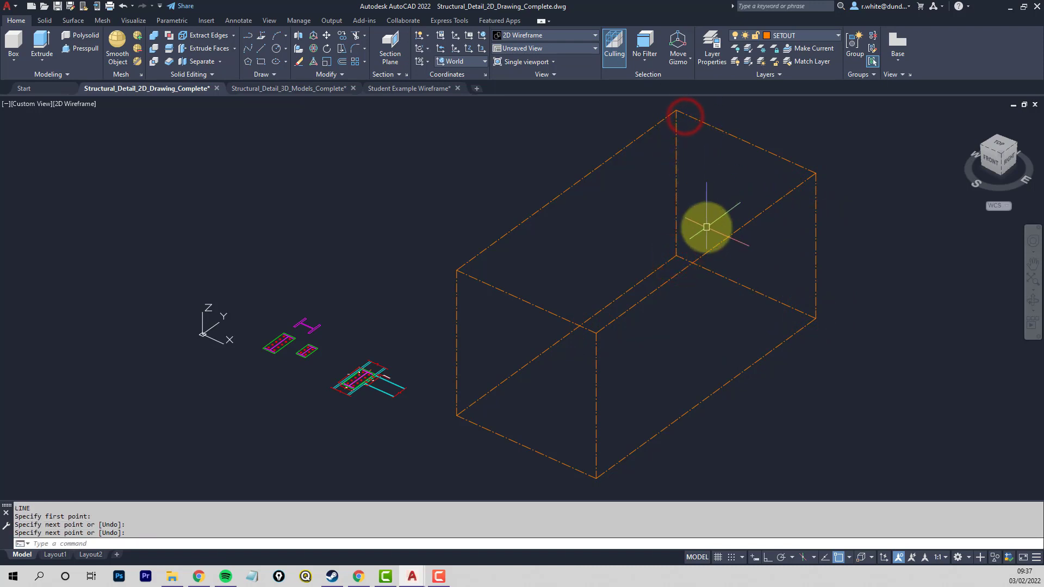
- Draw a diagonal line through the setout box from the upper front-left corner to the lower rear-right corner
scroll(710, 244, down, 2)
middle_drag(710, 245, 506, 243)
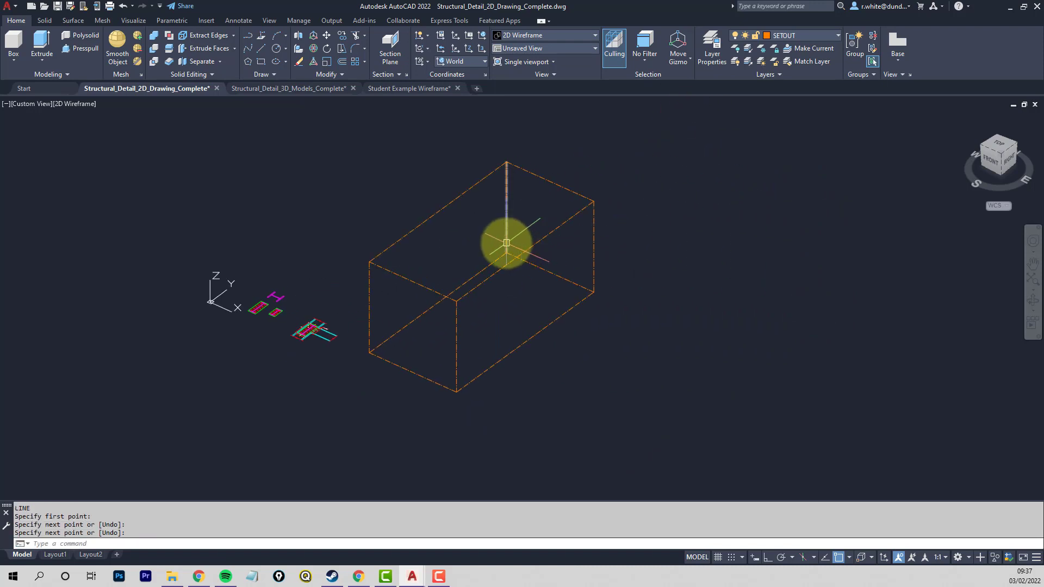
key(Return)
click(378, 265)
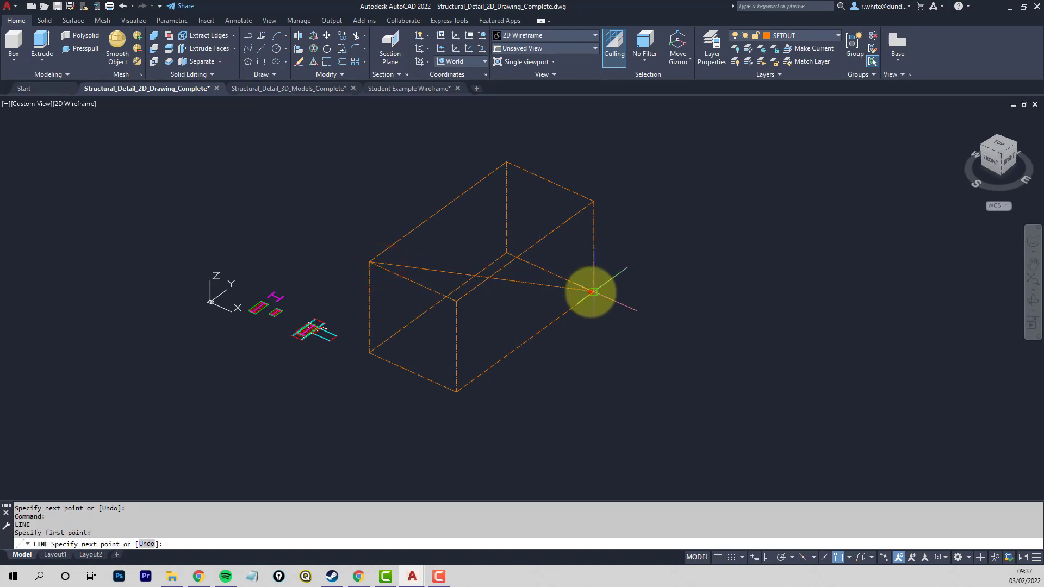
click(592, 292)
key(Return)
- Set the UCS to the preset Right orientation
middle_drag(434, 319, 510, 375)
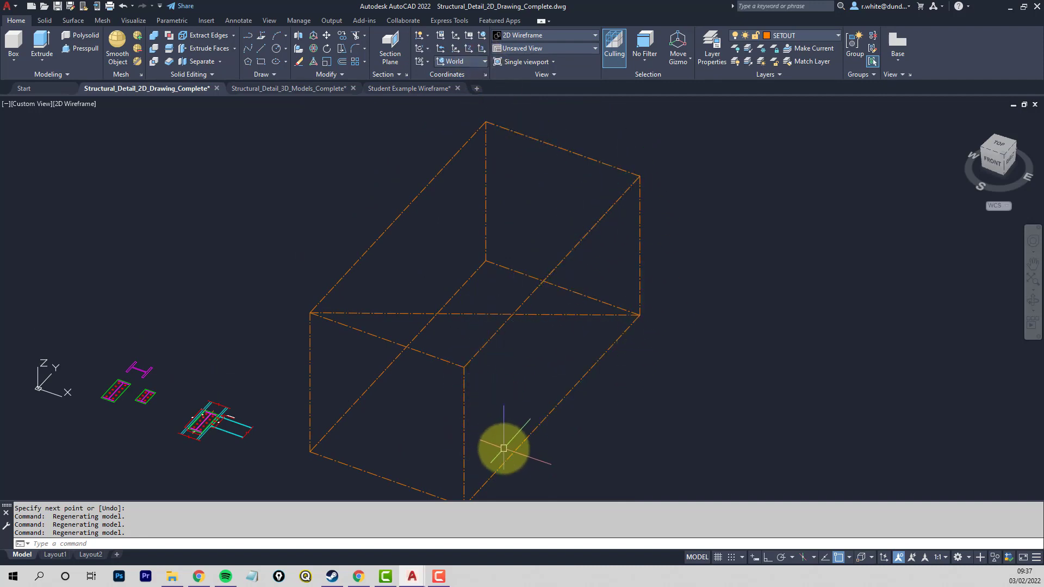
click(485, 62)
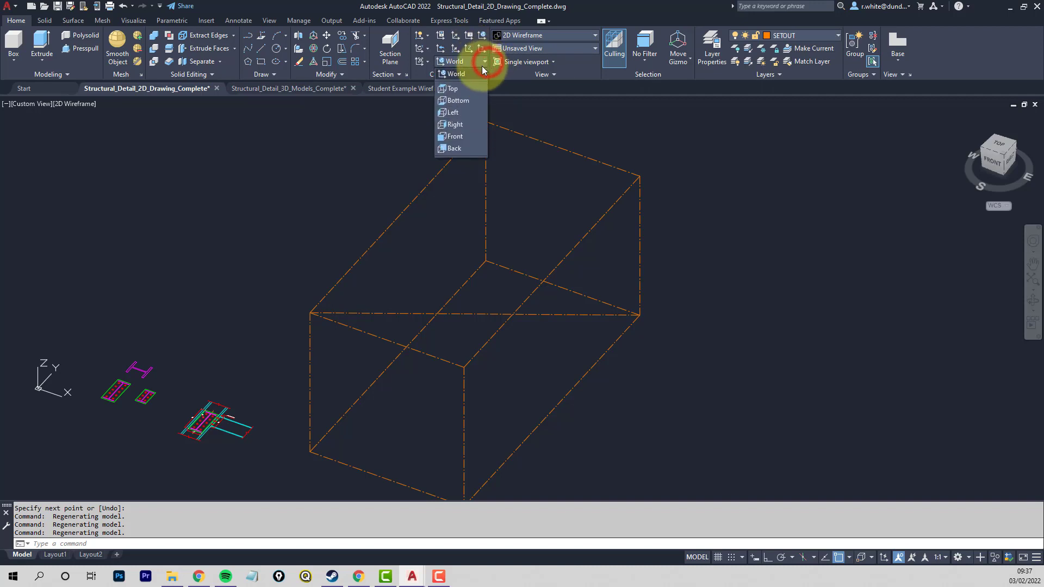
click(455, 124)
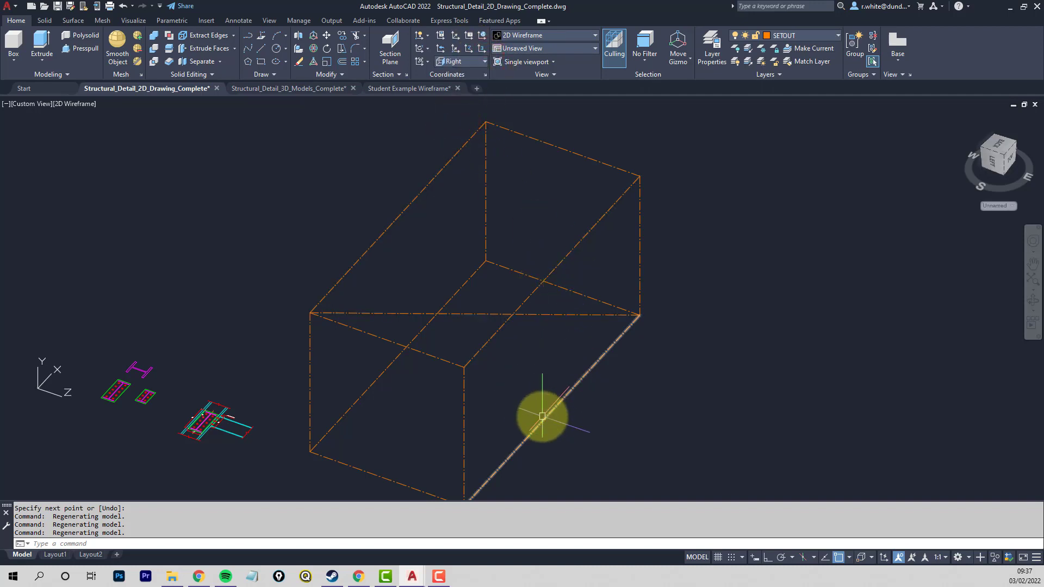
- Draw a vertical line joining the midpoints of the upper and lower 6000 edges on the box's right-hand side
click(262, 48)
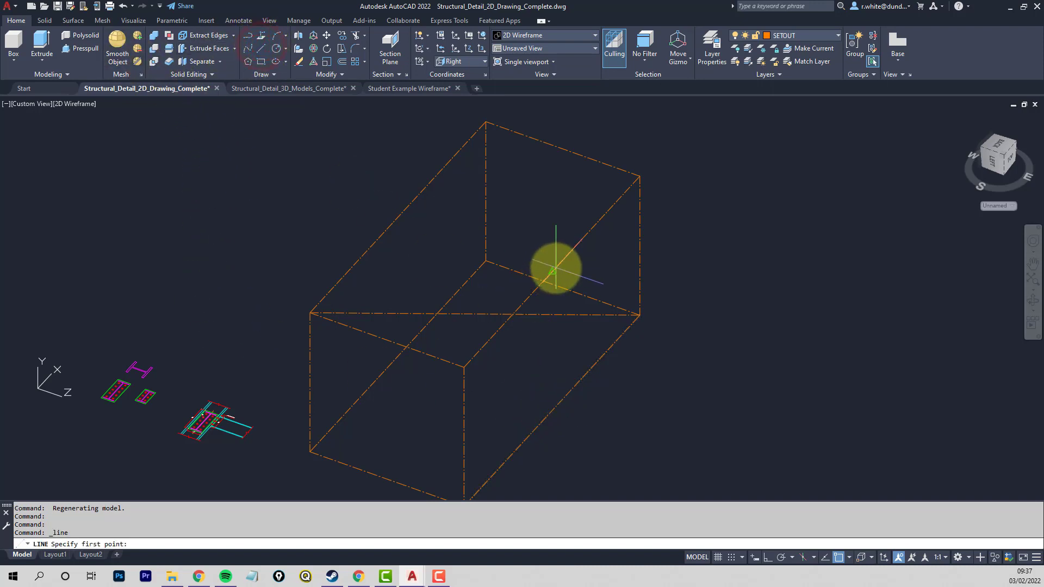
click(552, 270)
click(543, 423)
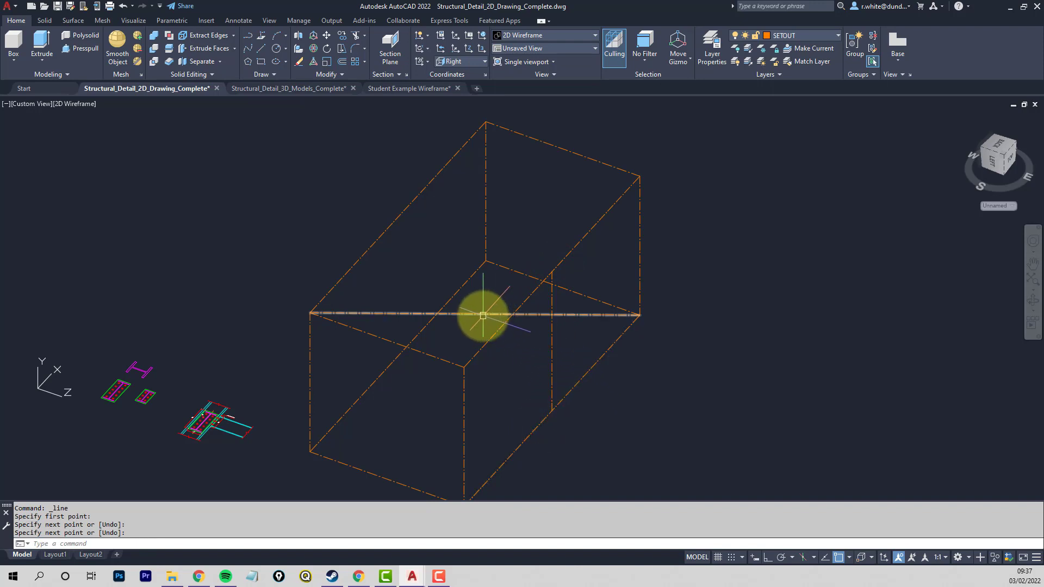
- Trim the diagonal back to its apparent crossing with the vertical midpoint line, removing the lower rear-right portion
shift+middle_drag(483, 315, 546, 318)
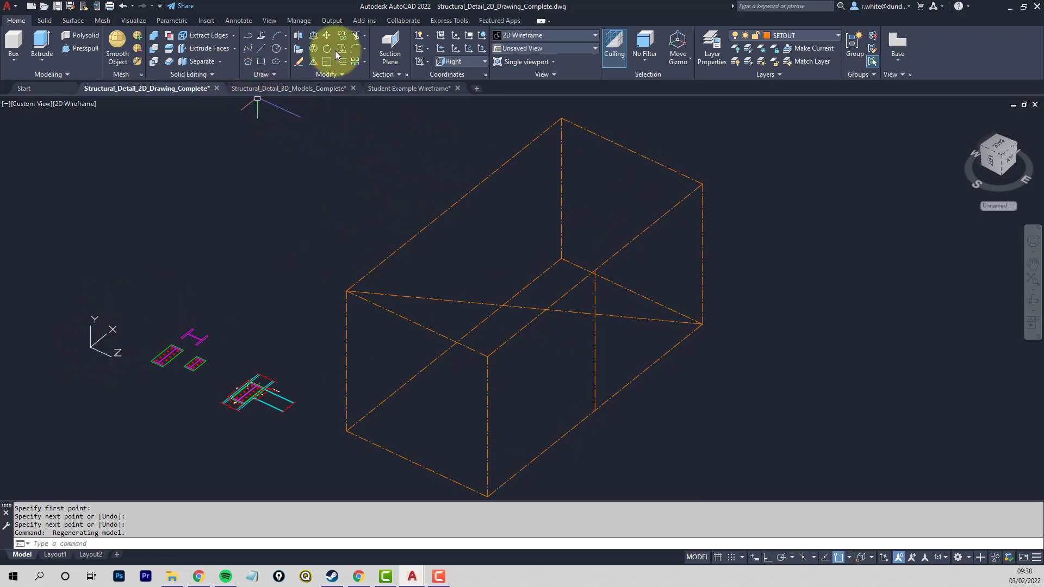
click(356, 35)
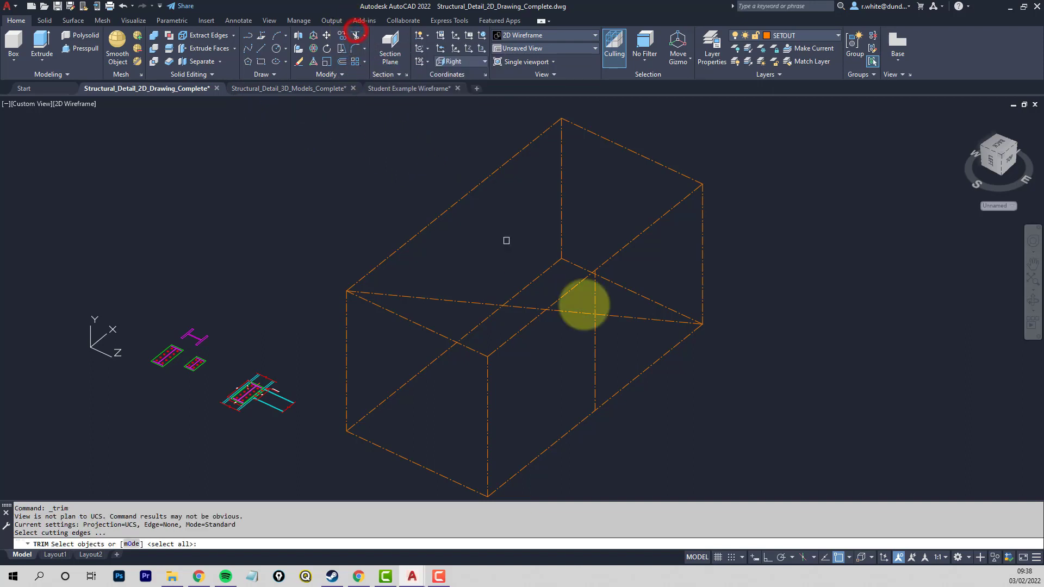
click(592, 349)
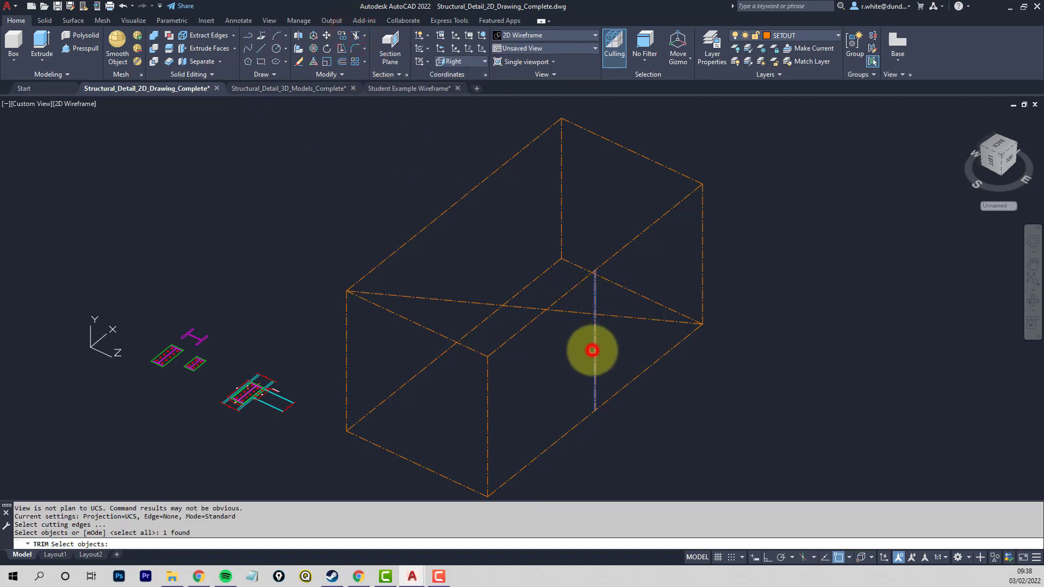
key(Return)
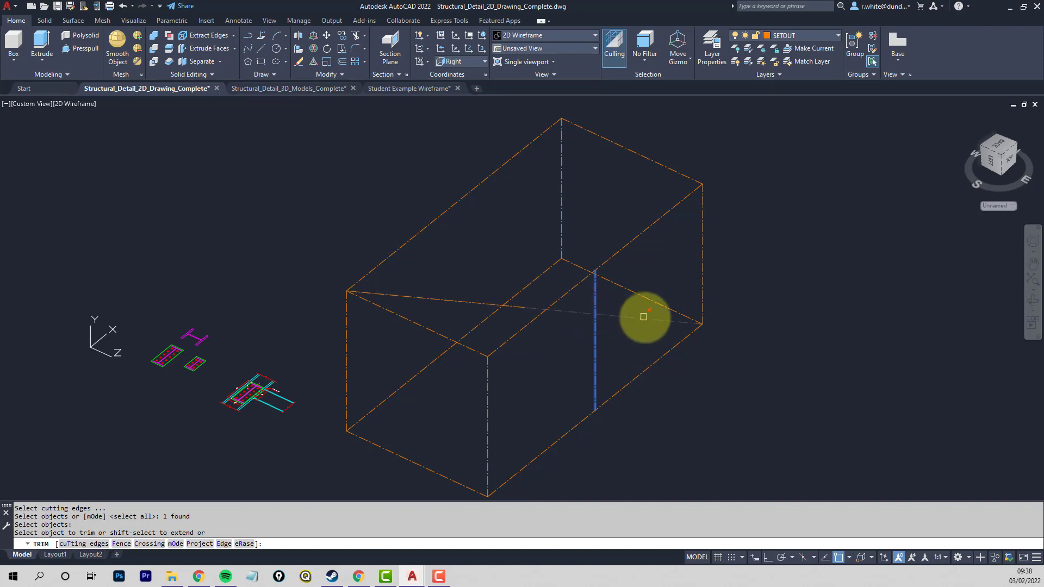
click(648, 320)
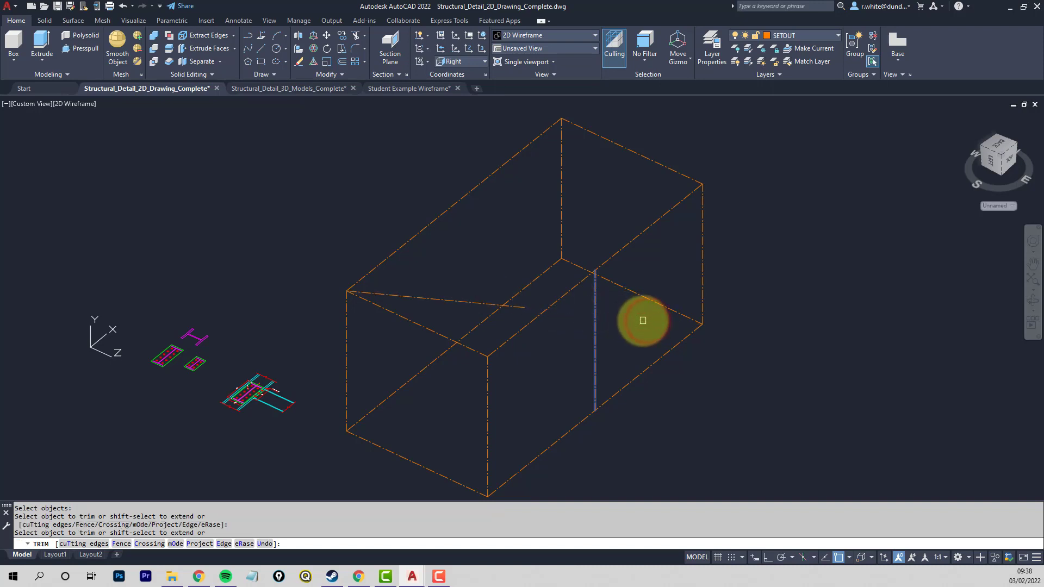
key(Escape)
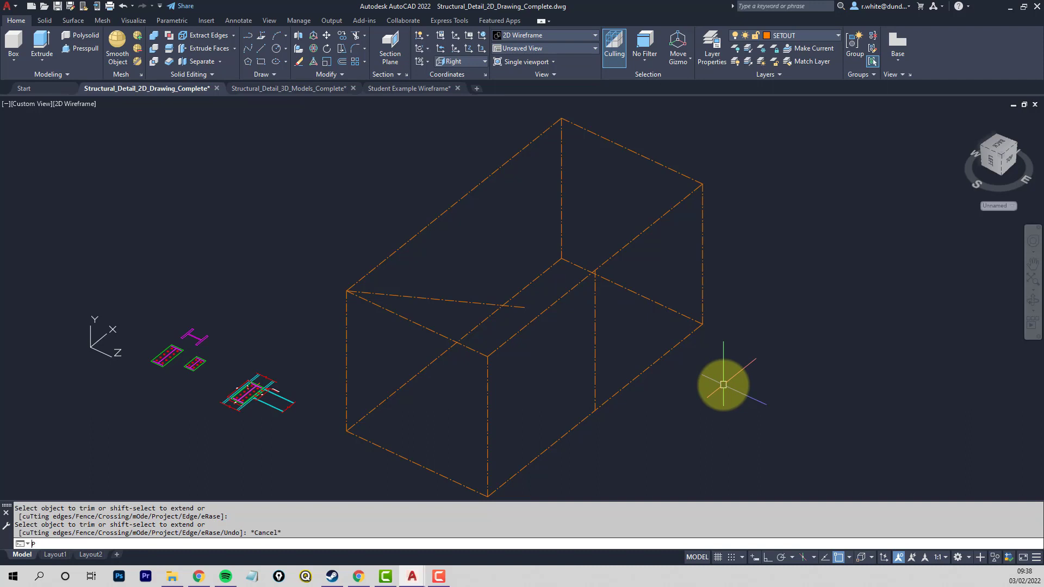
- Switch to the plan view of the current UCS and trim the vertical midpoint line above the diagonal
text(PLAN)
key(Return)
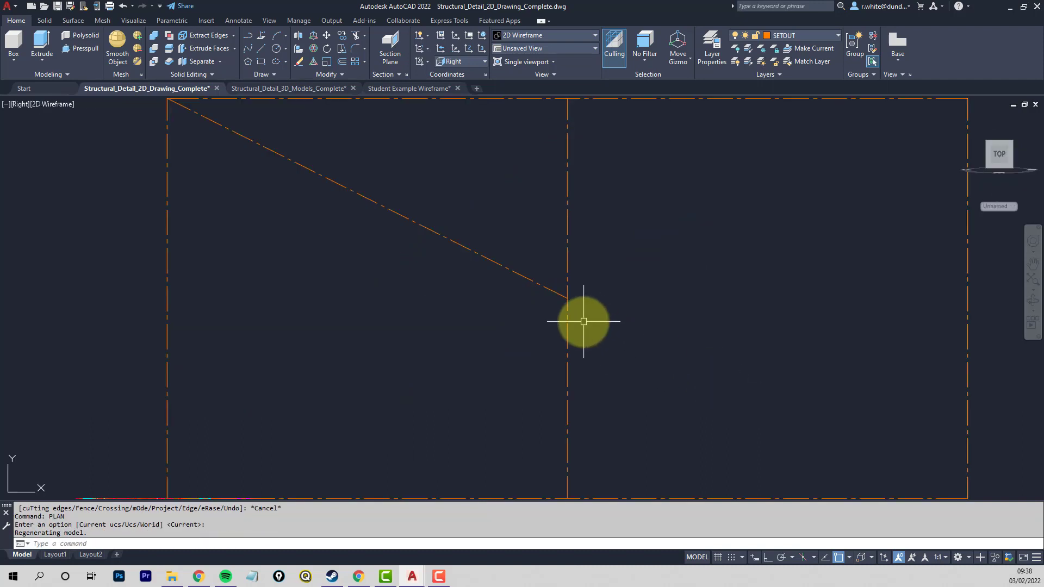
scroll(566, 295, down, 4)
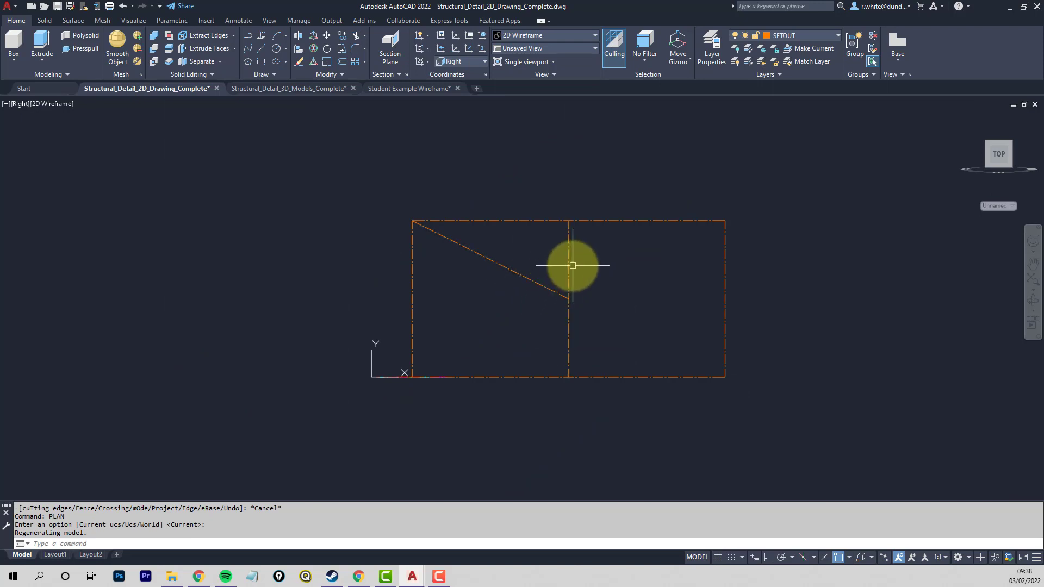
click(354, 37)
click(543, 285)
key(Return)
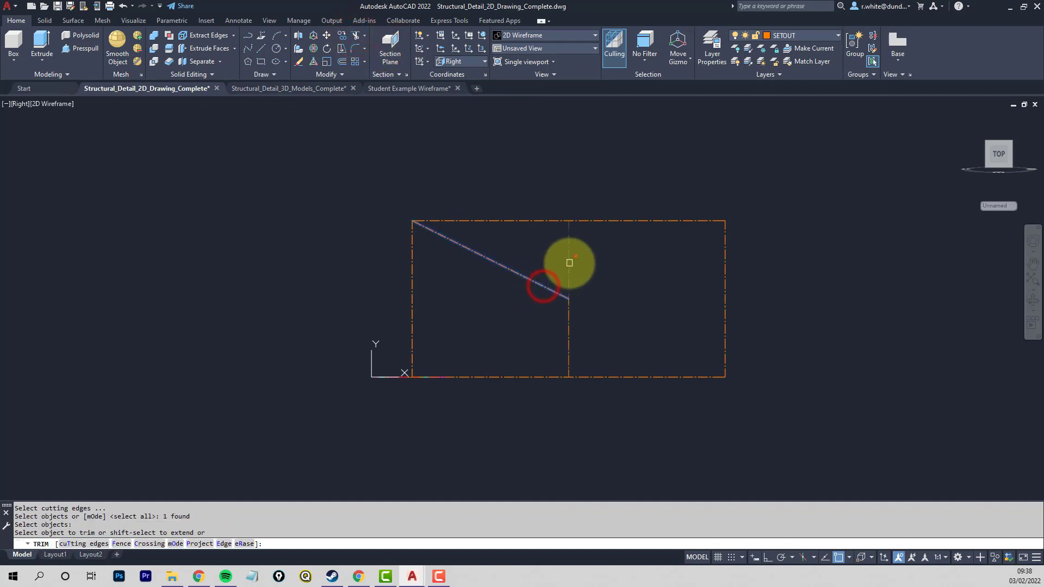
click(569, 263)
key(Return)
- Return to a 3D view of the box and query the coordinates of the trimmed diagonal's free end with ID
shift+middle_drag(489, 275, 508, 305)
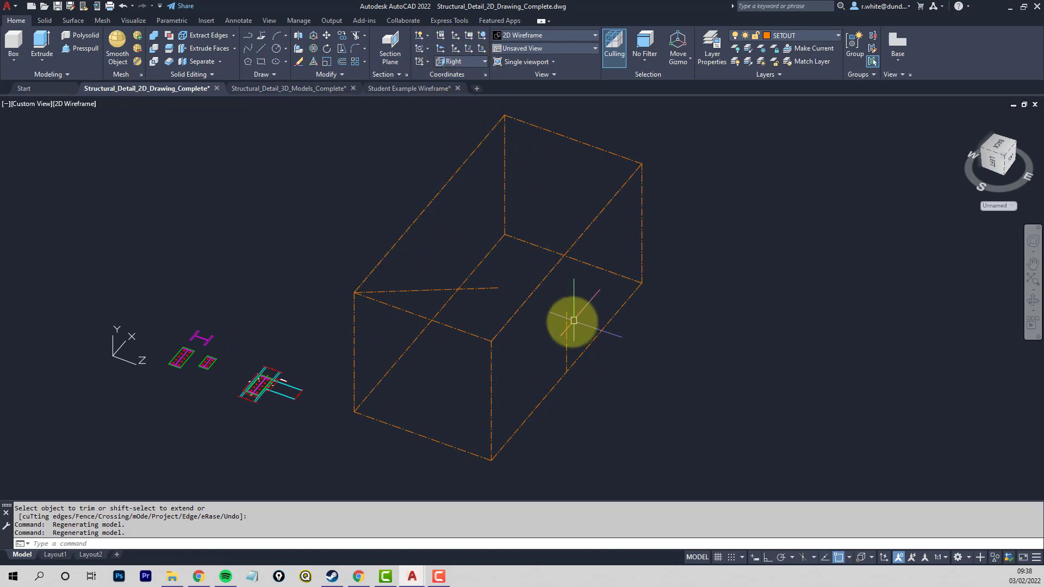
mouse_move(574, 320)
shift+middle_down()
mouse_move(531, 312)
mouse_move(488, 259)
mouse_move(455, 243)
mouse_move(571, 309)
mouse_move(546, 304)
shift+middle_up()
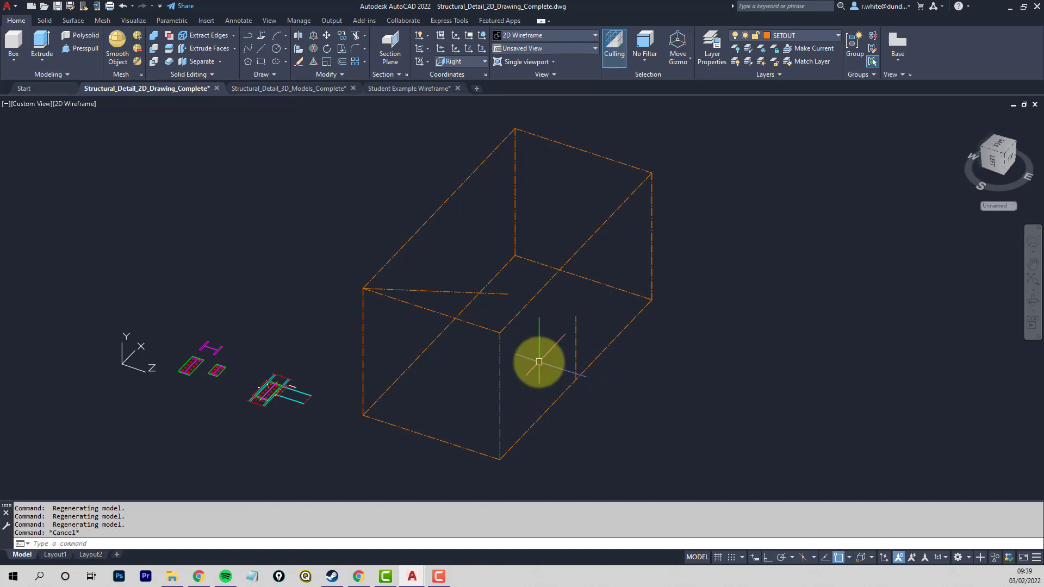
key(Escape)
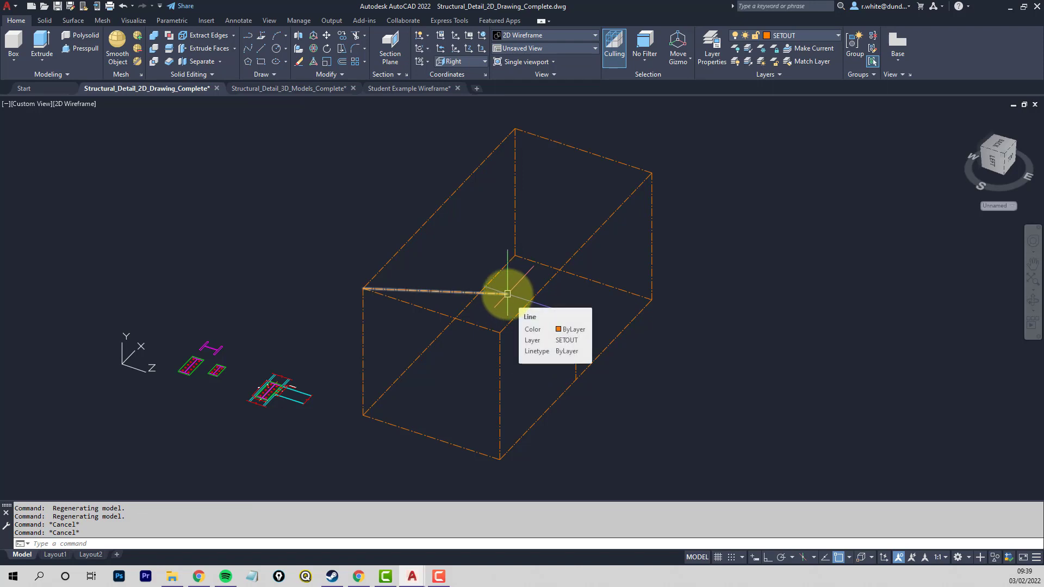
text(l)
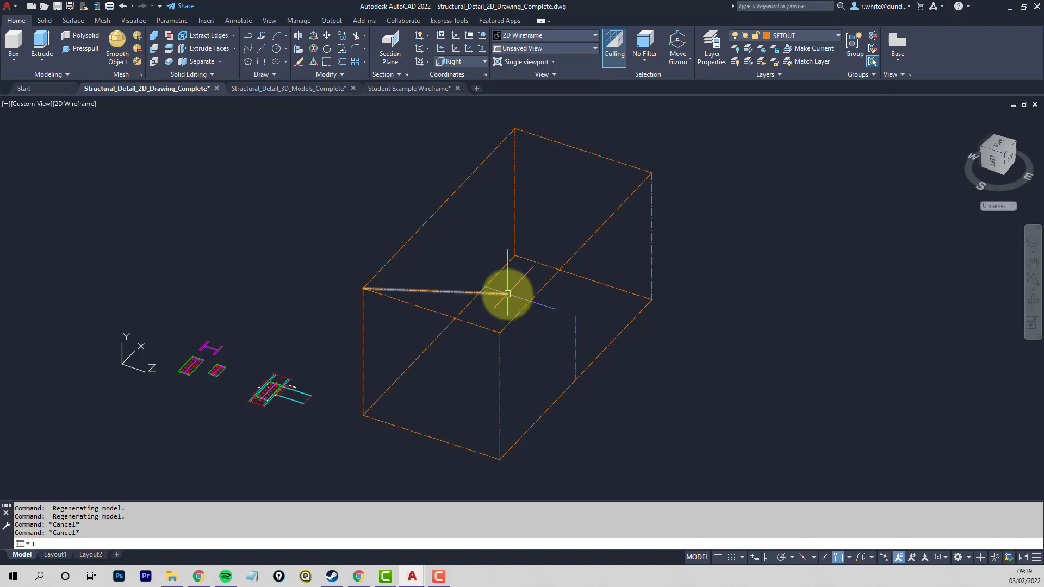
text(D)
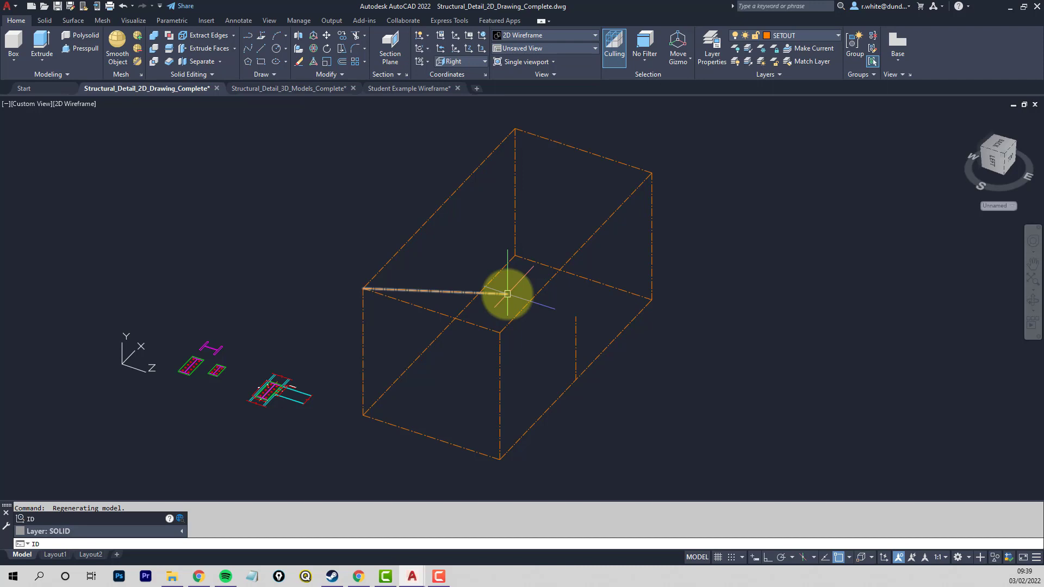
key(Return)
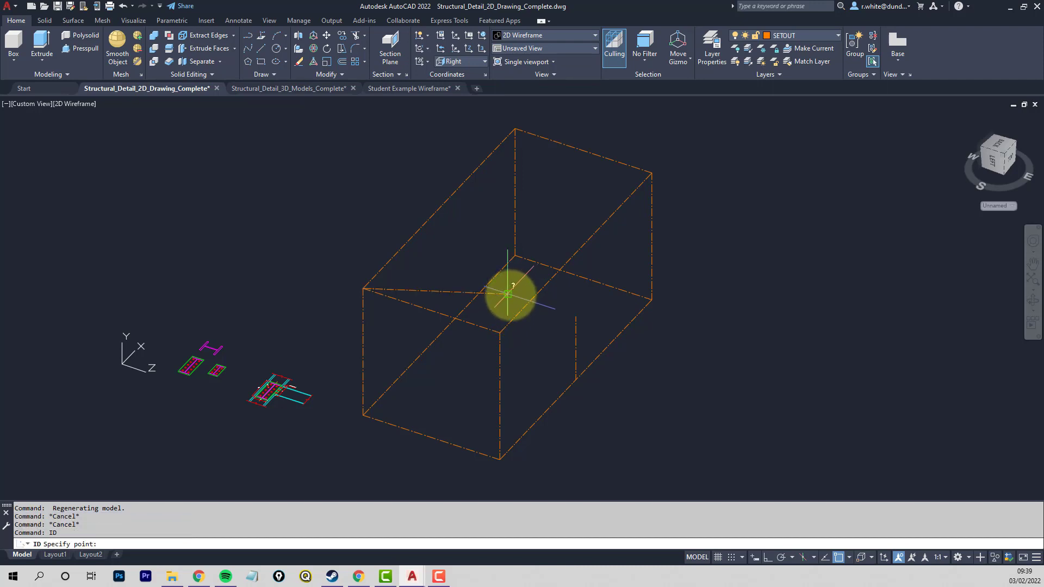
click(507, 294)
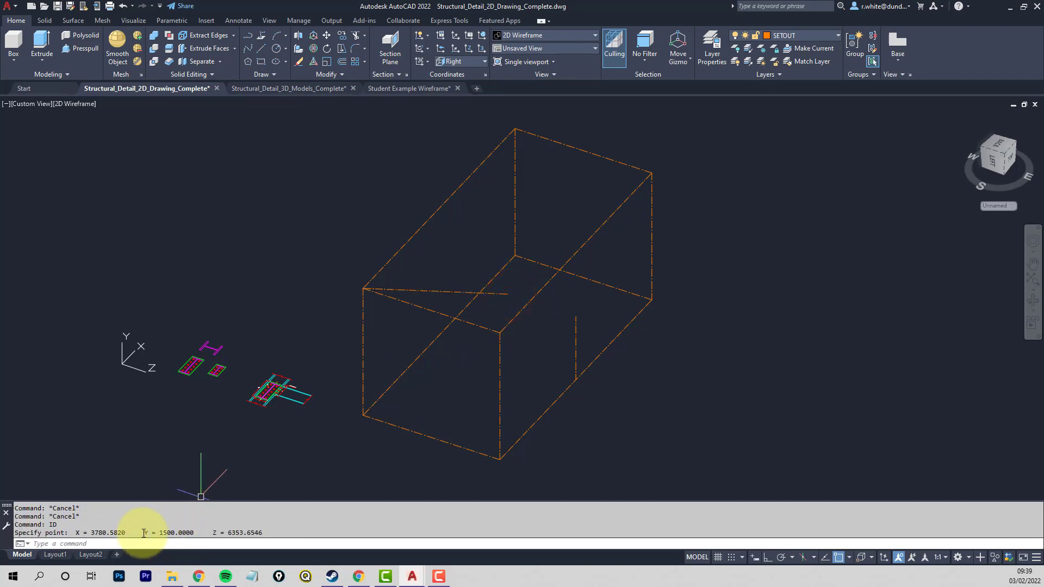
drag(143, 533, 199, 535)
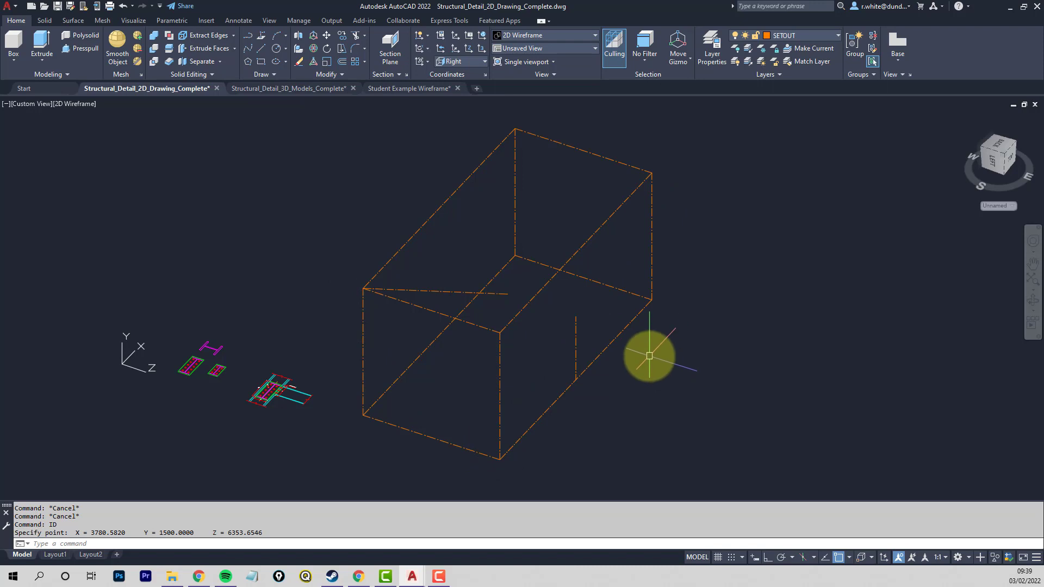
key(Escape)
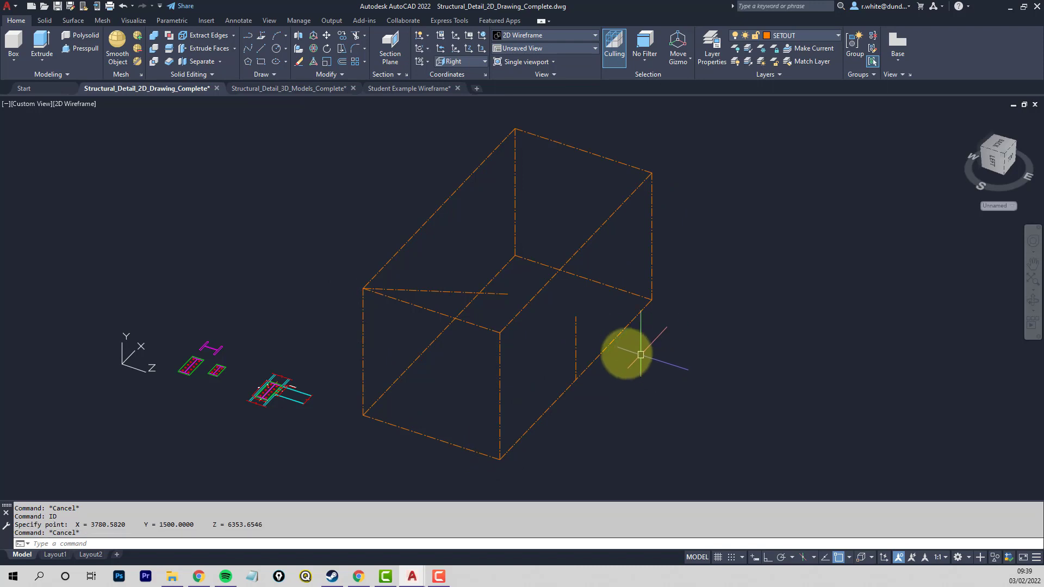
- Erase the remaining vertical midpoint line and the trimmed diagonal from the setout box
click(574, 336)
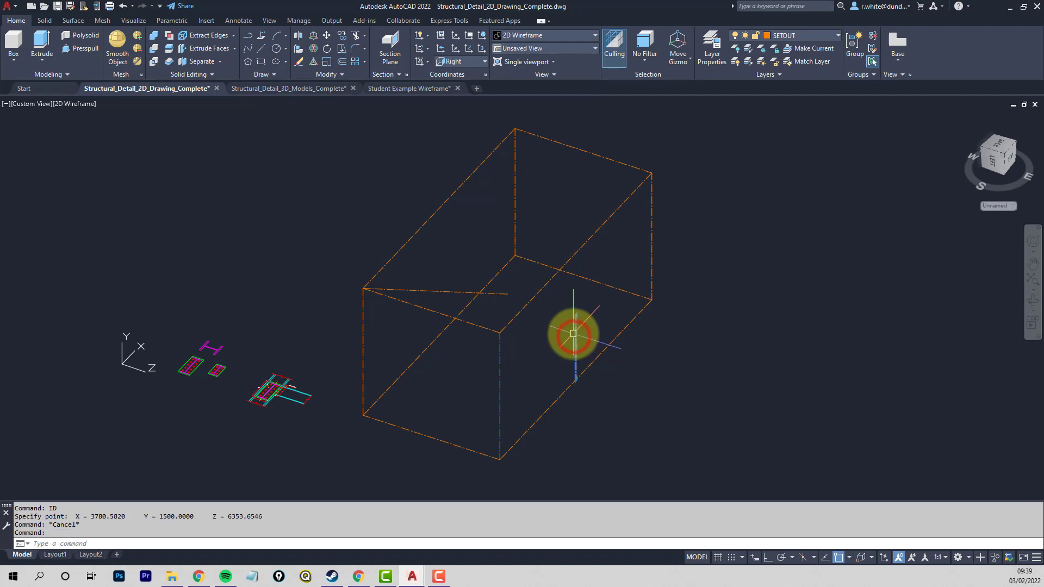
key(Delete)
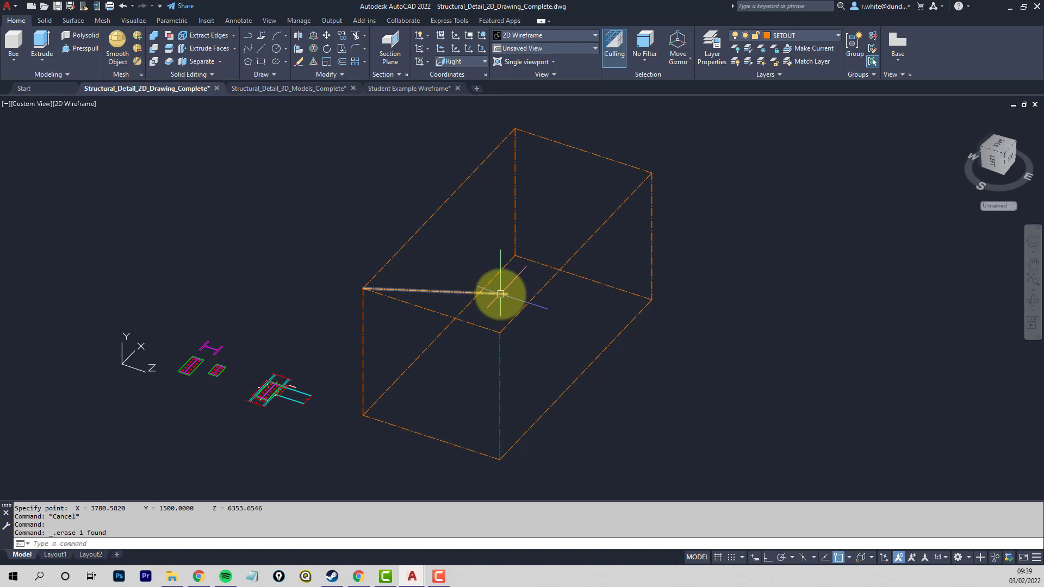
click(500, 293)
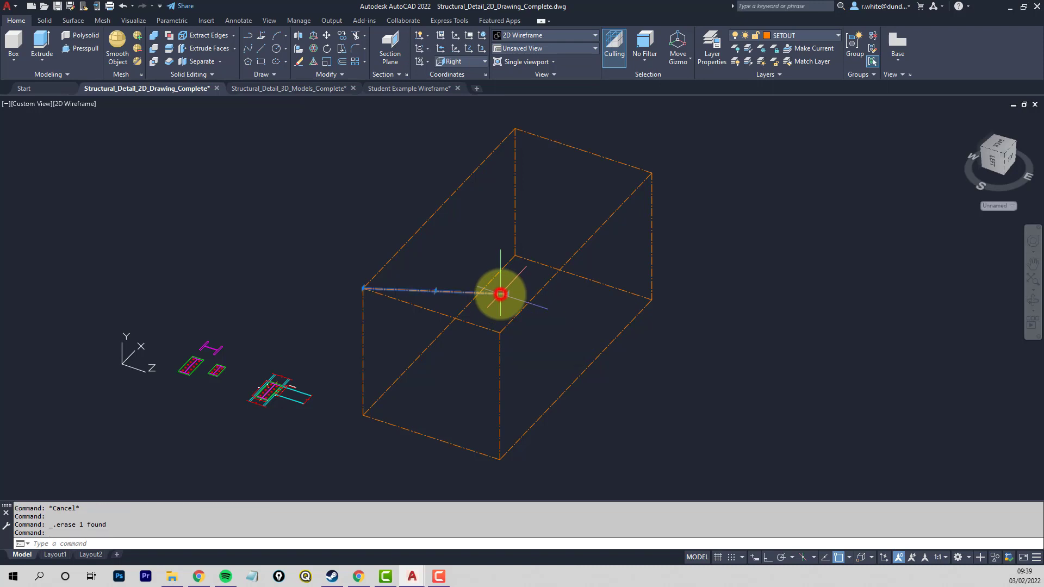
key(Delete)
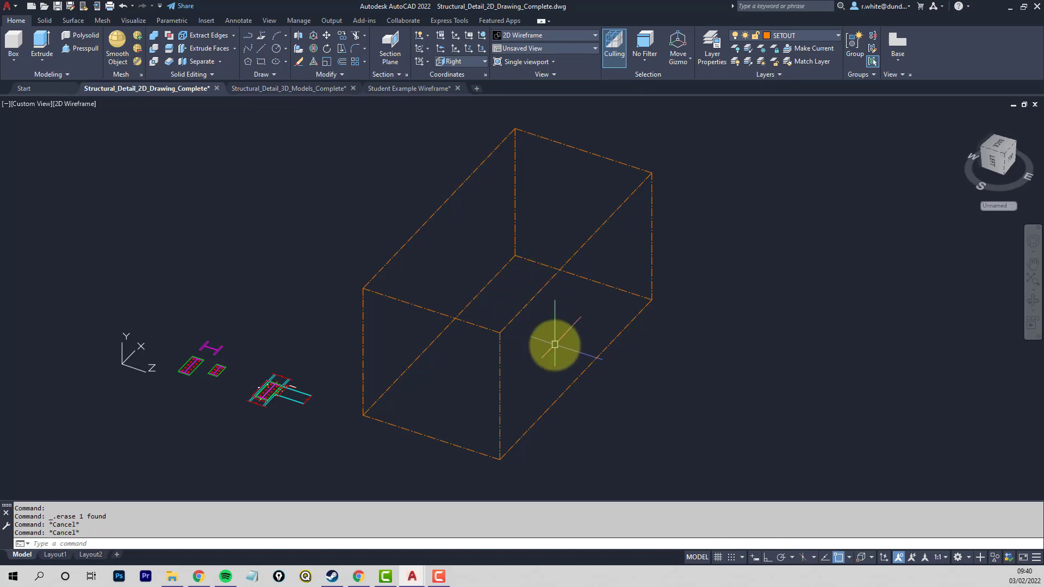
- Set the UCS back to World, leaving open space beside the setout box in the view
shift+middle_drag(554, 342, 555, 366)
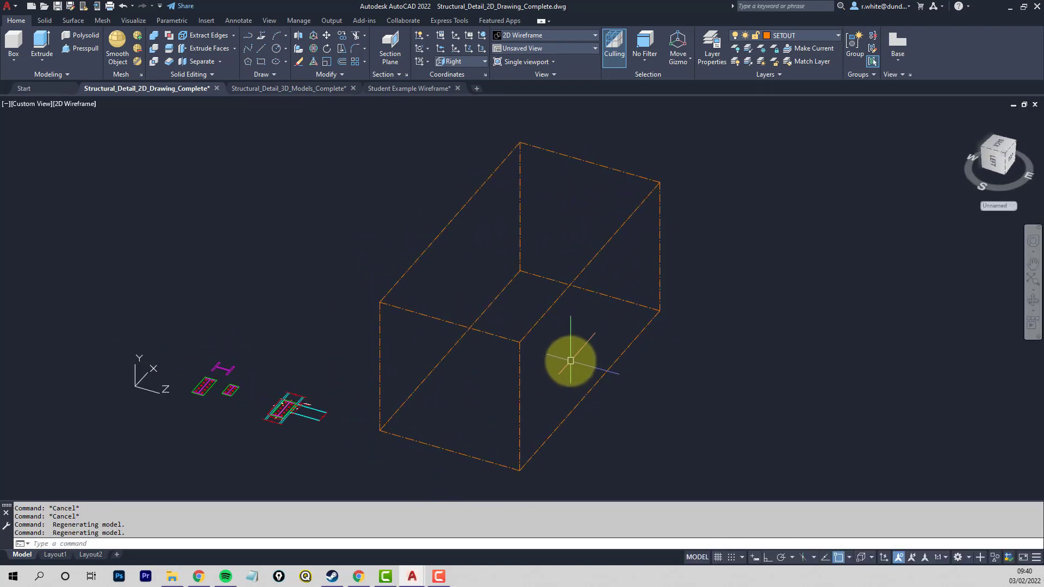
scroll(573, 359, down, 2)
middle_drag(608, 343, 480, 306)
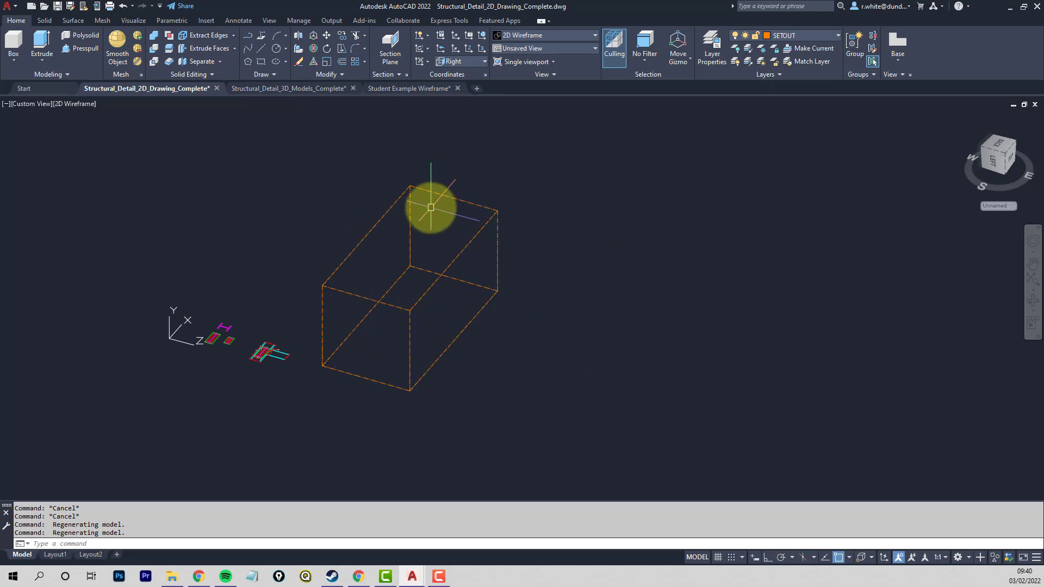
click(478, 63)
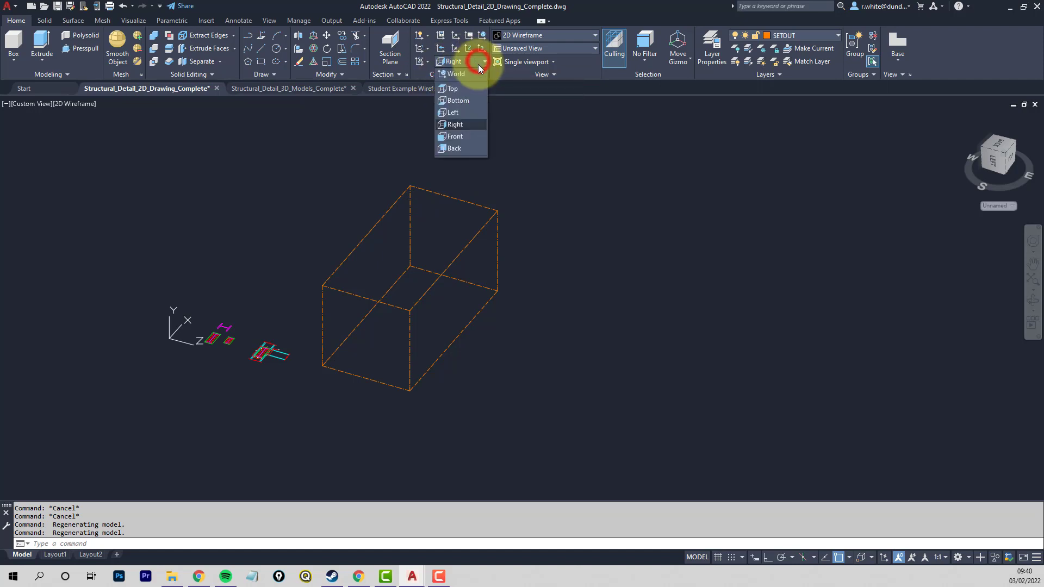
click(461, 73)
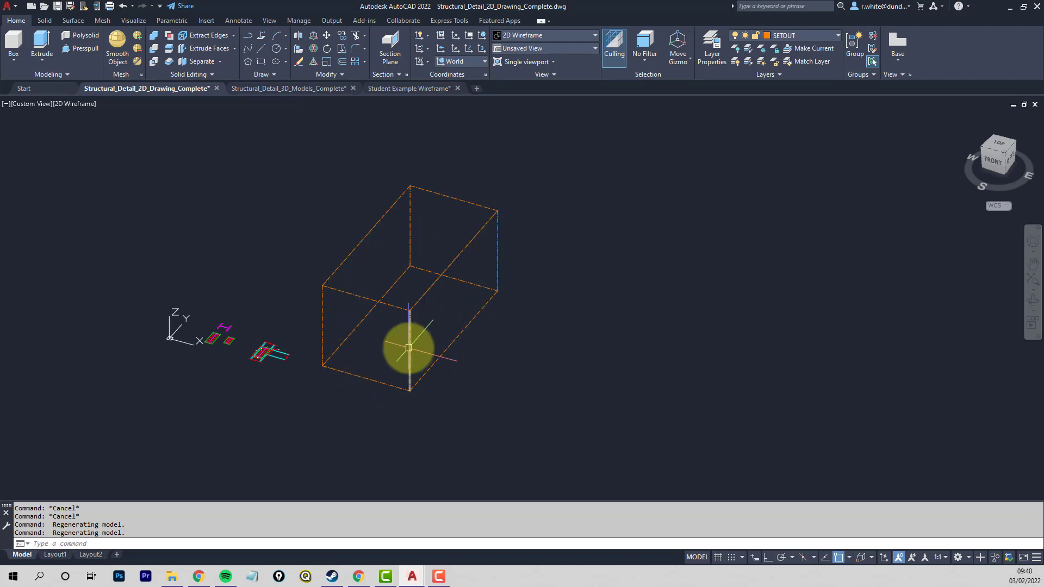
- Copy the box's four vertical corner lines about 5600 units along the positive X axis with Ortho on
text(cp)
key(Return)
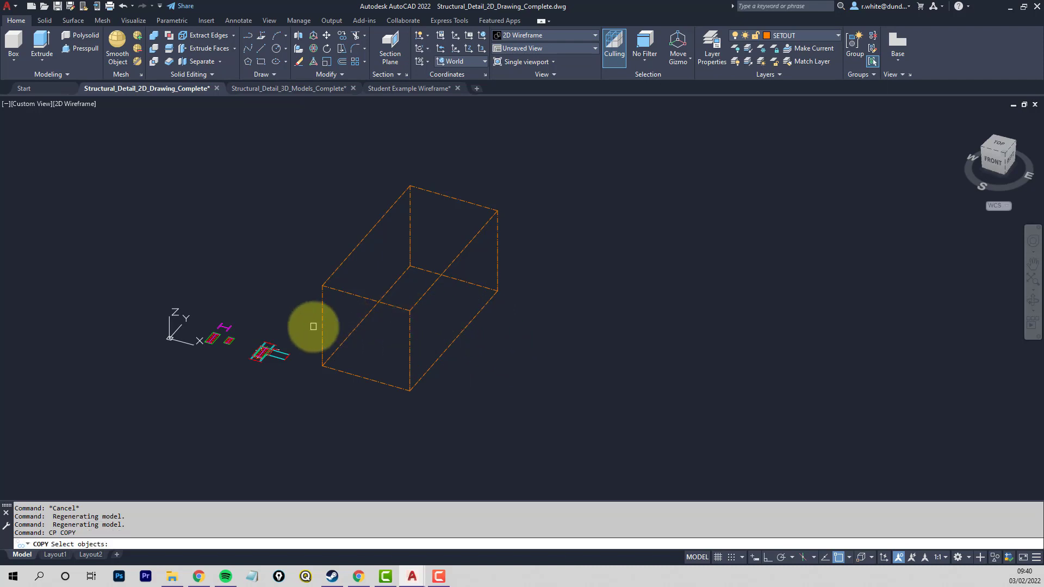
click(324, 326)
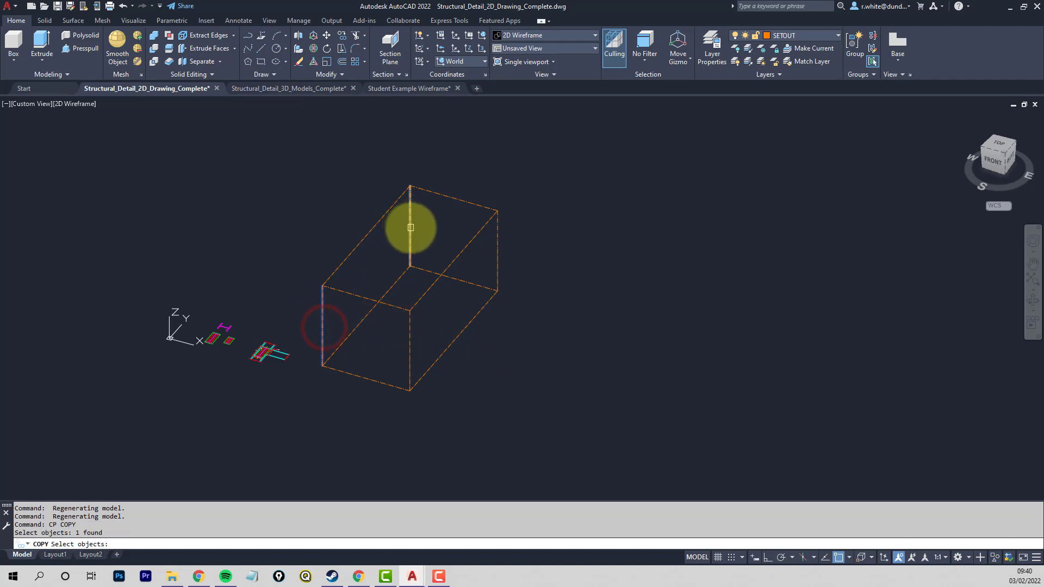
click(411, 227)
click(497, 264)
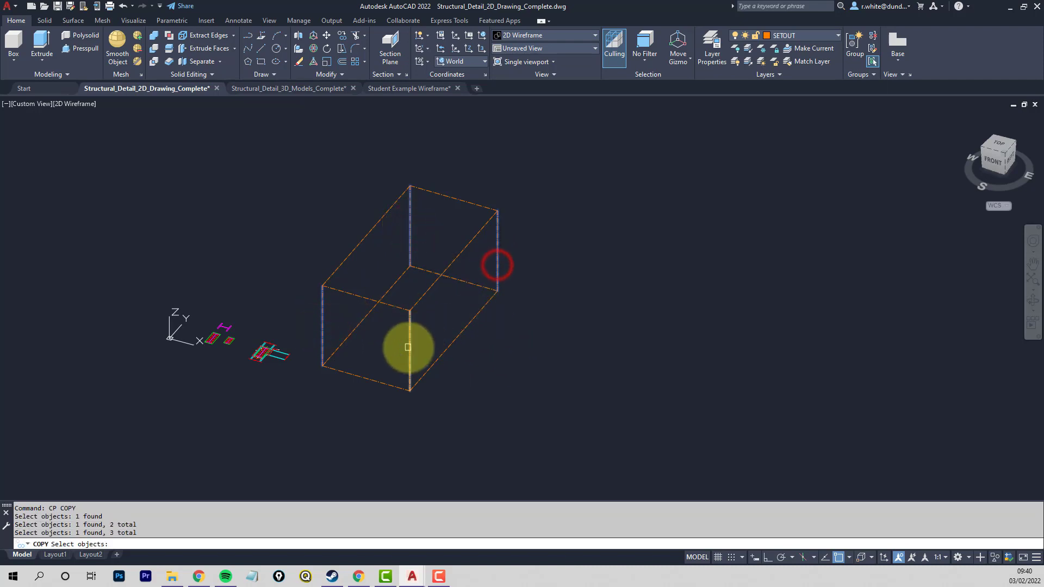
click(410, 345)
key(Return)
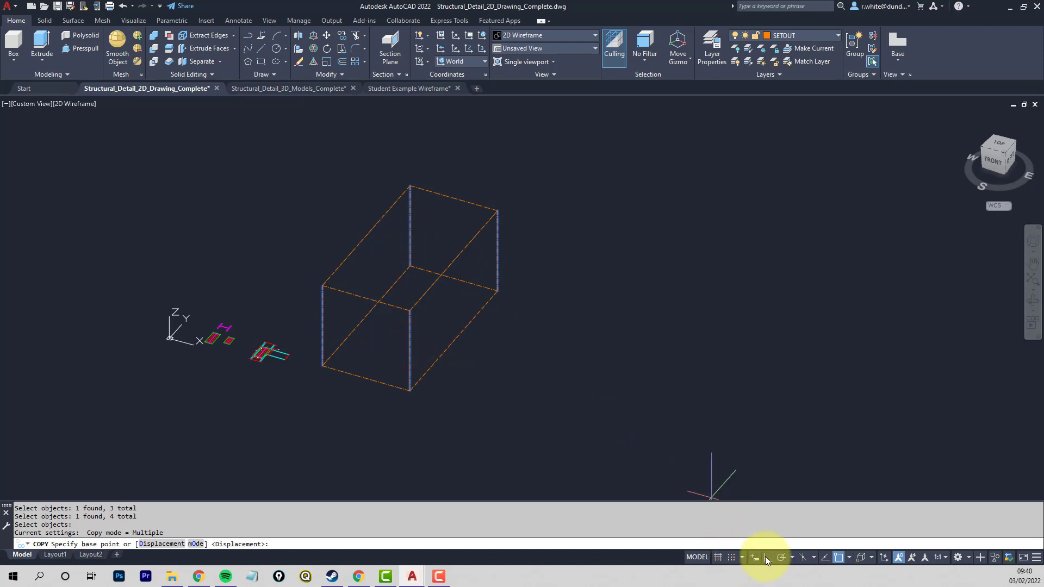
click(765, 556)
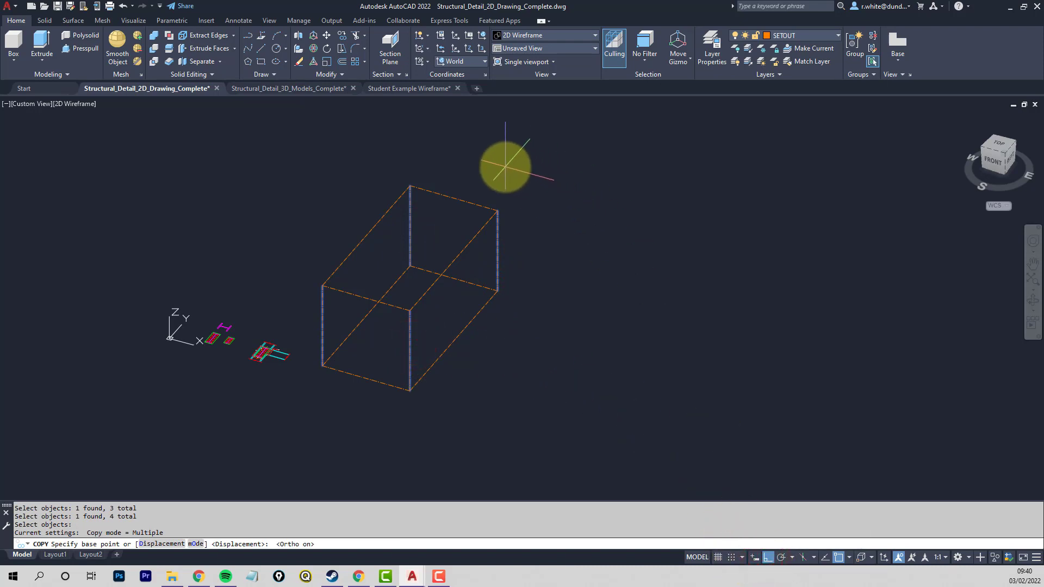
click(495, 167)
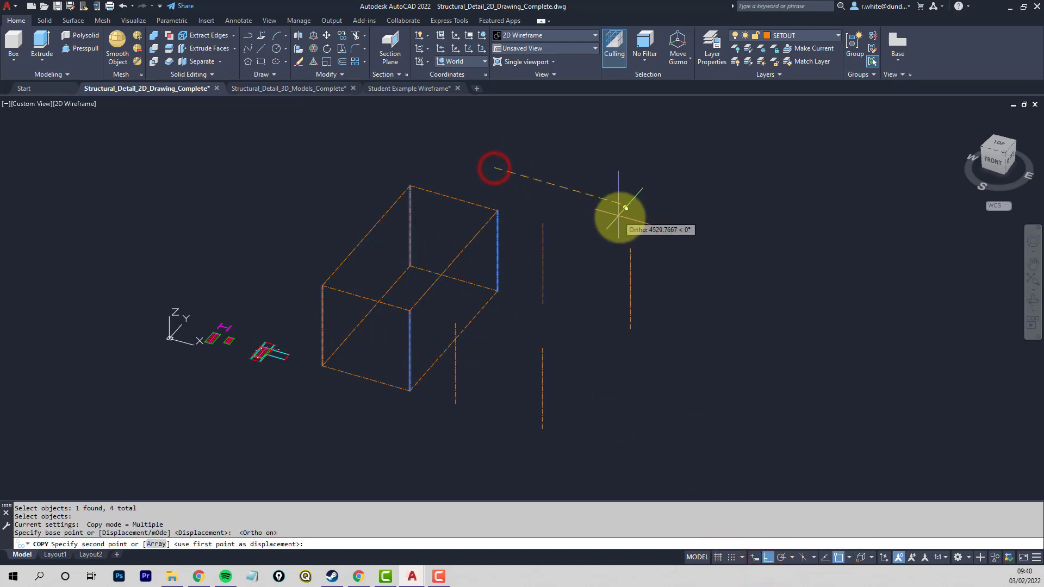
click(650, 224)
key(Return)
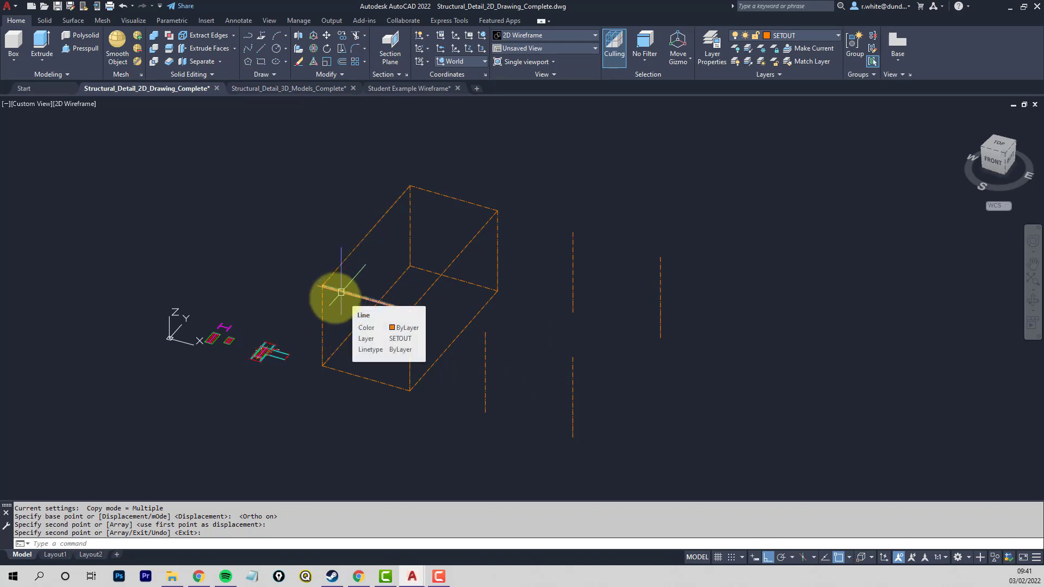
- Switch from the 3D view to the plan view of the current UCS with PLAN
scroll(257, 354, up, 10)
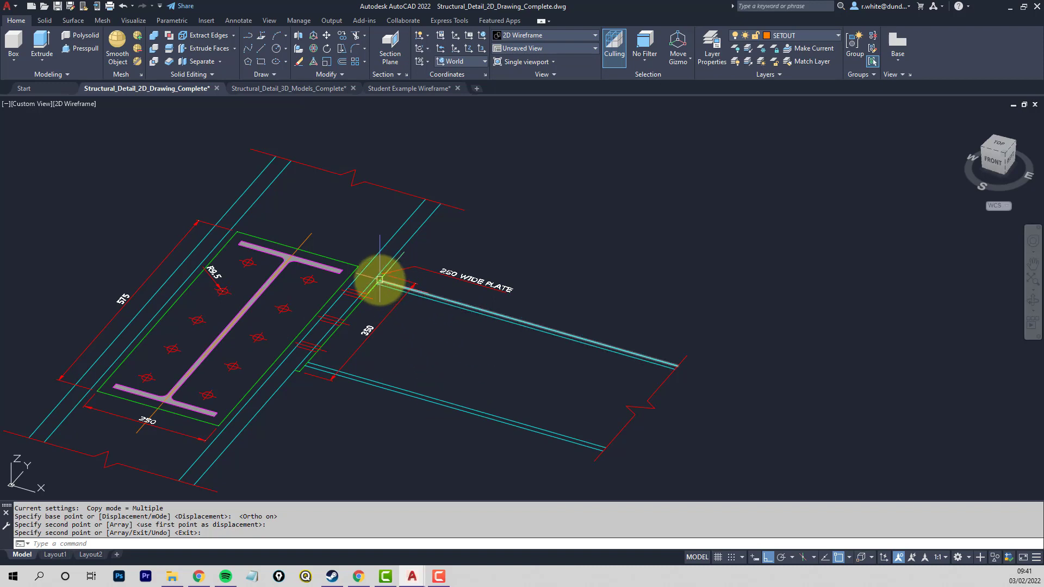
mouse_move(379, 280)
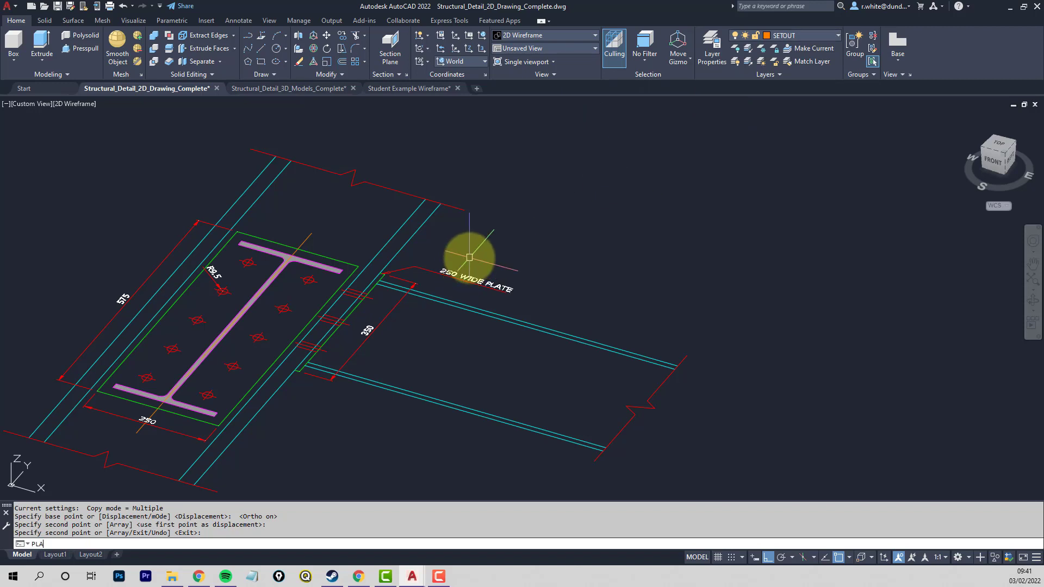
text(N)
key(Return)
key(Return)
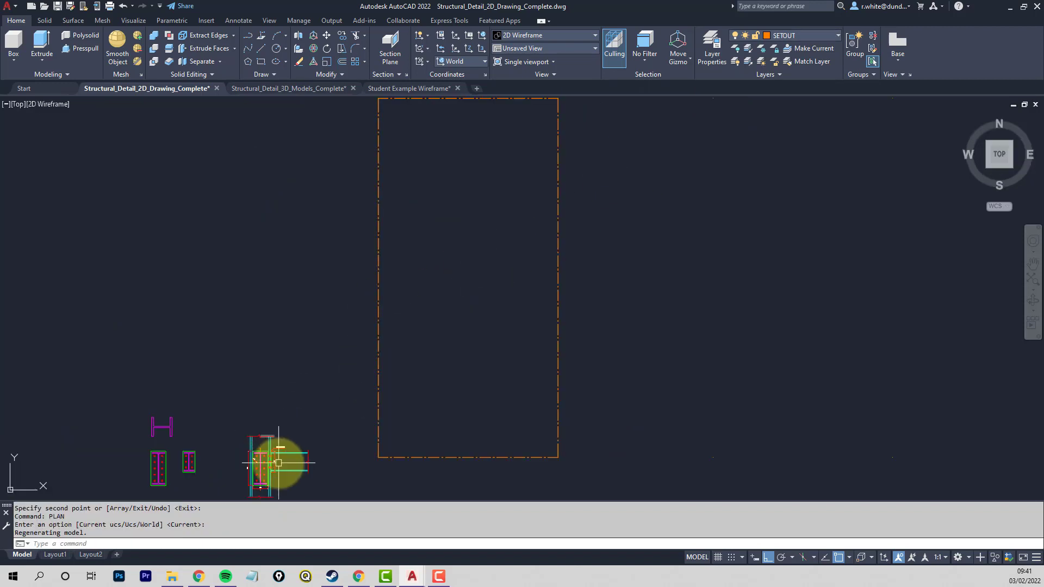
- Draw a horizontal setout line about 1200 units long from the I-section's upper flange midpoint along the beam's top edge and past its end
scroll(279, 463, up, 10)
mouse_move(356, 308)
middle_down()
mouse_move(361, 226)
mouse_move(411, 240)
middle_up()
scroll(362, 301, up, 2)
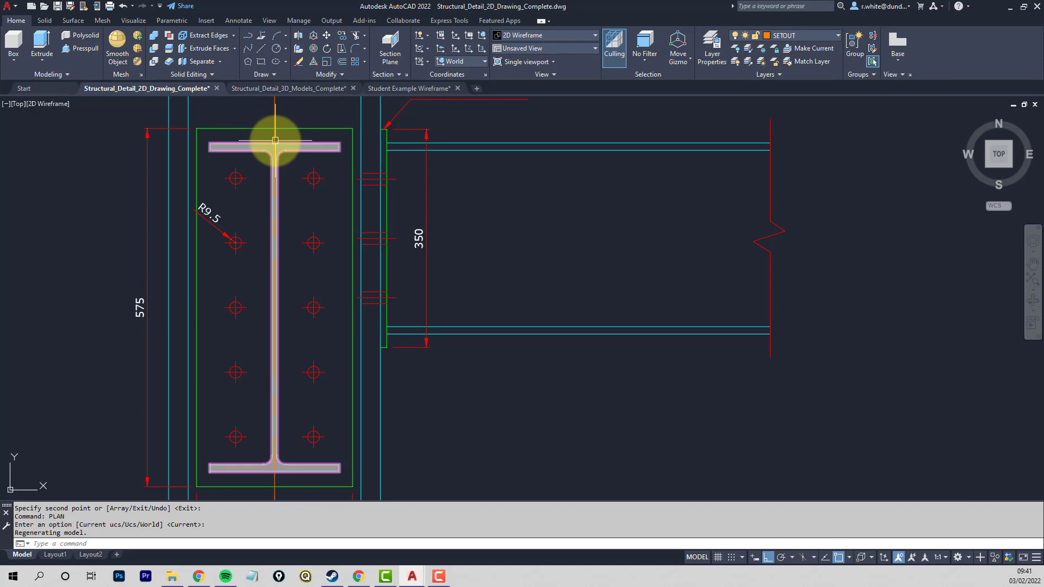
text(l)
key(Return)
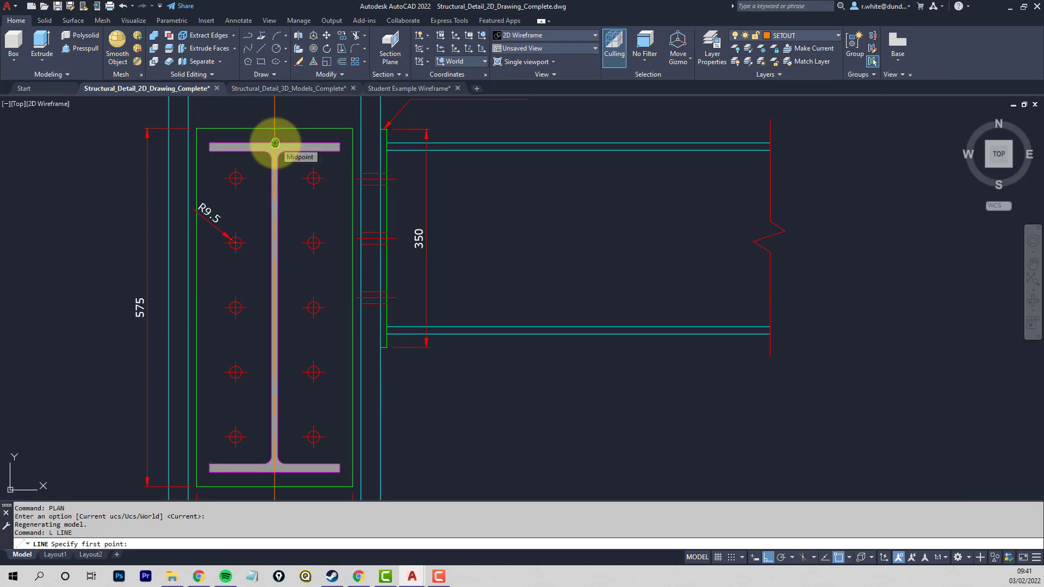
scroll(273, 194, down, 4)
scroll(273, 191, up, 4)
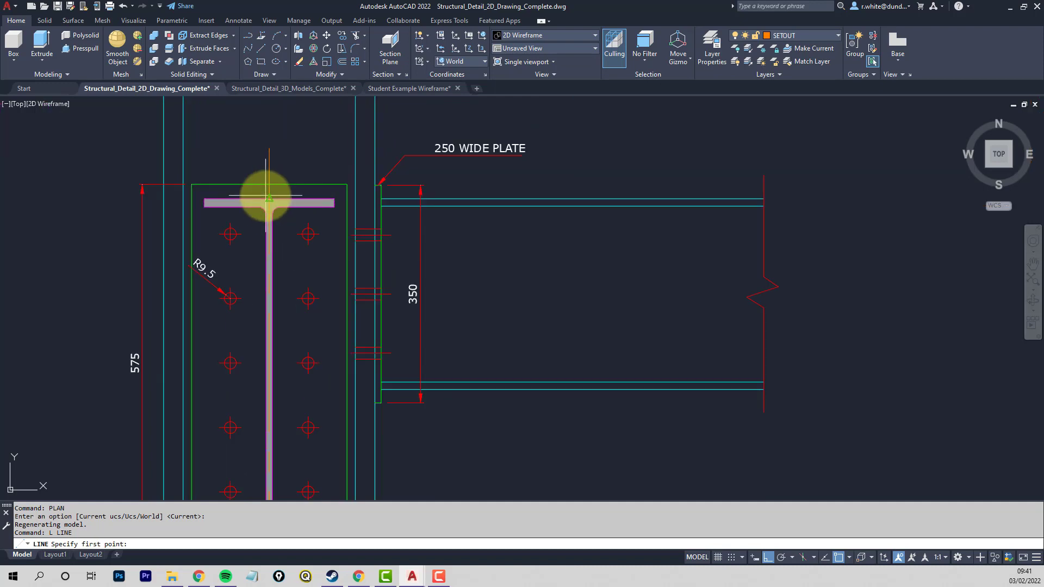
click(265, 199)
middle_drag(870, 239, 708, 242)
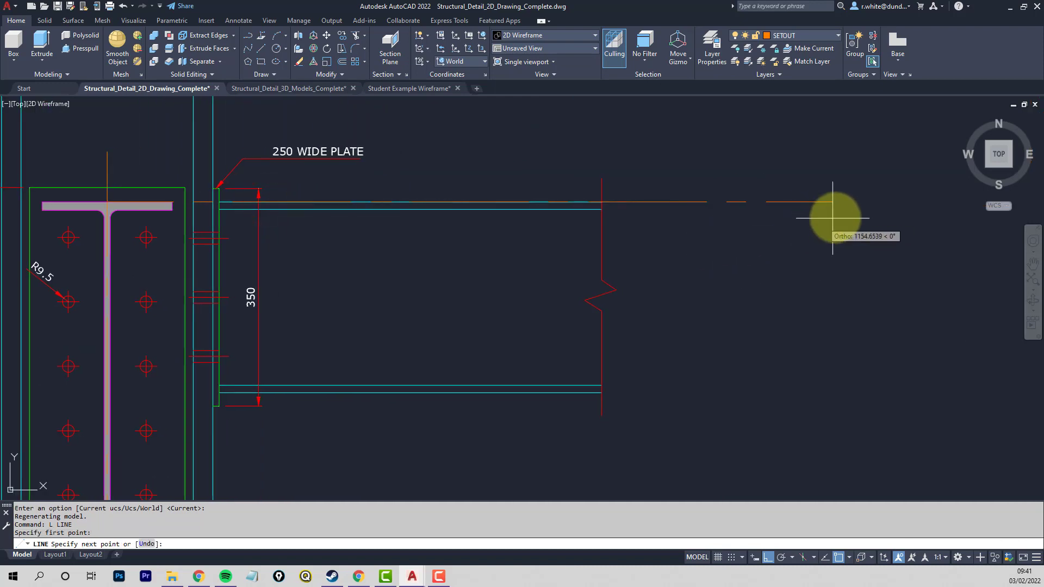
click(851, 216)
key(Return)
scroll(766, 233, down, 4)
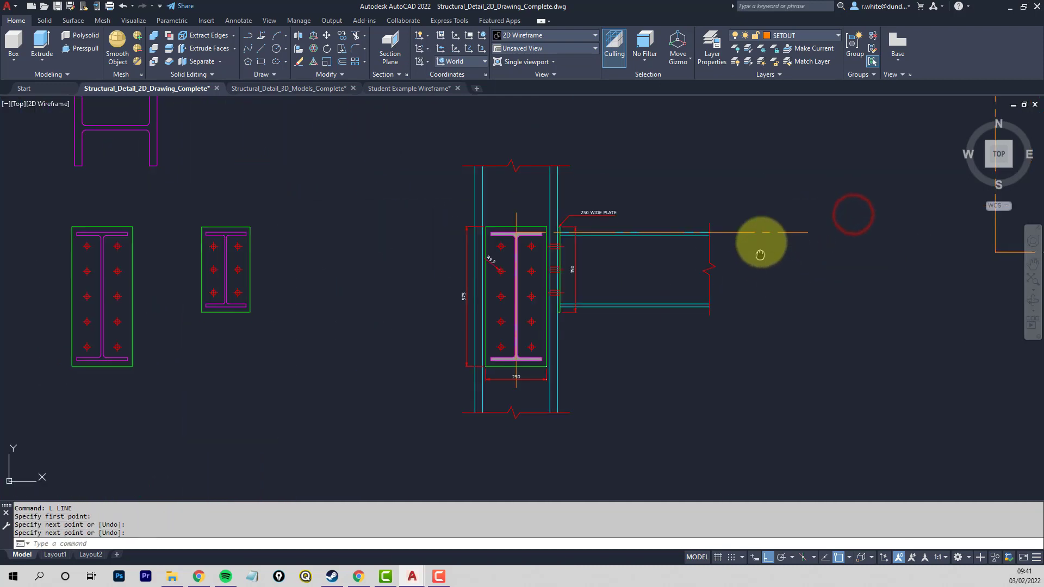
click(749, 217)
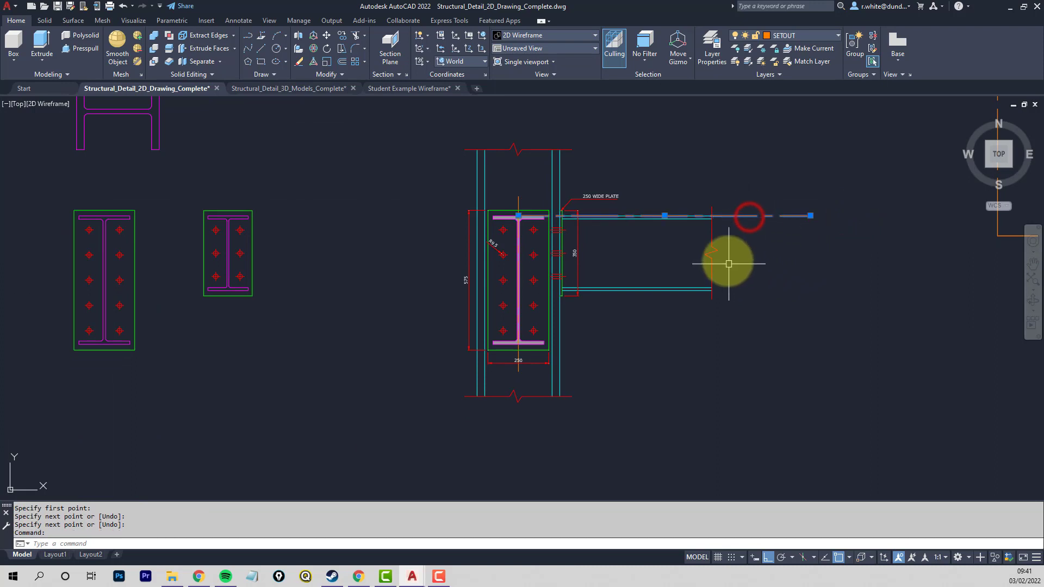
key(Escape)
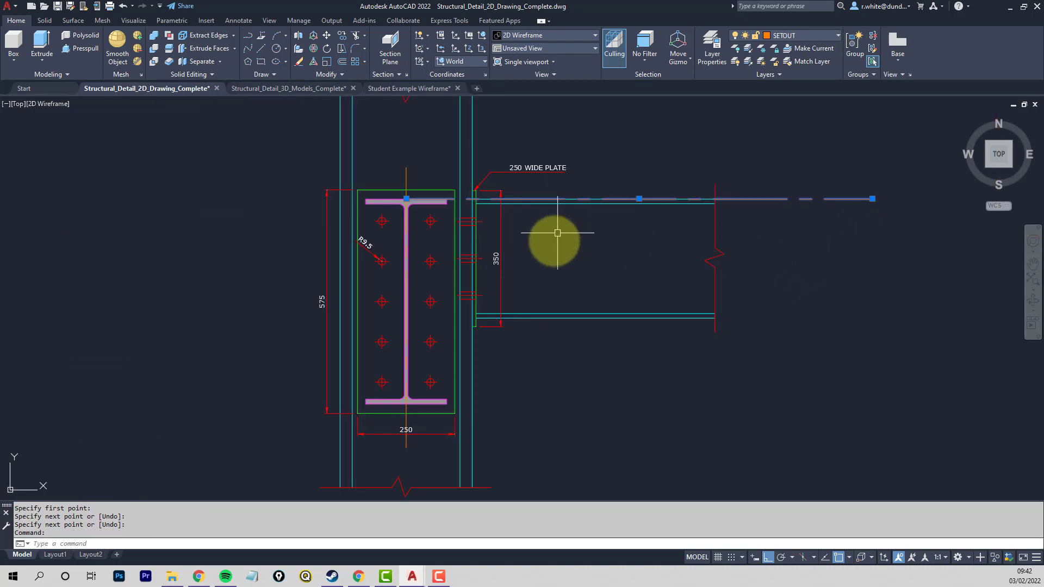
- Erase the break line at the free end of the beam elevation
scroll(511, 271, up, 4)
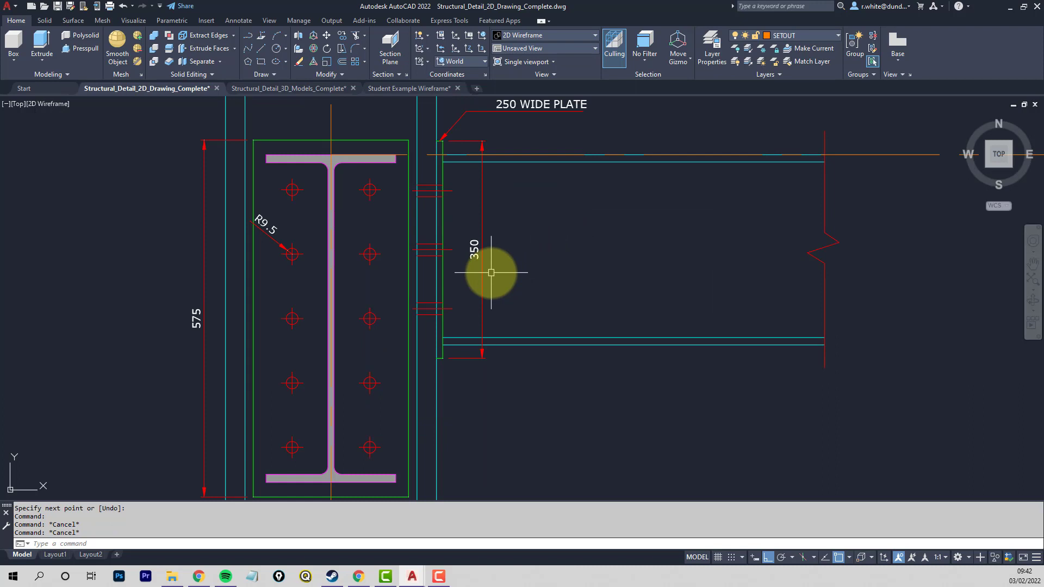
key(Return)
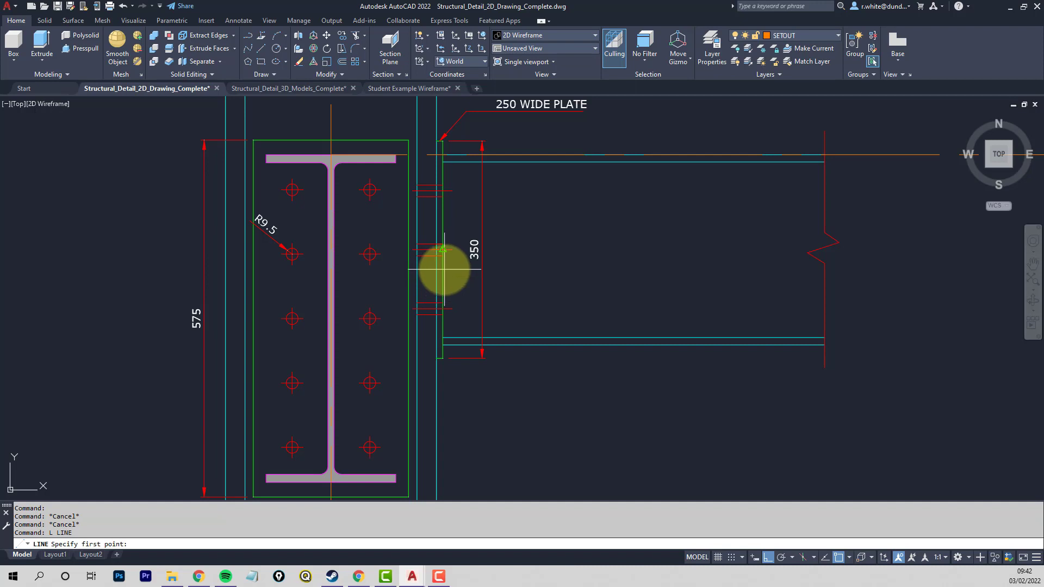
key(Escape)
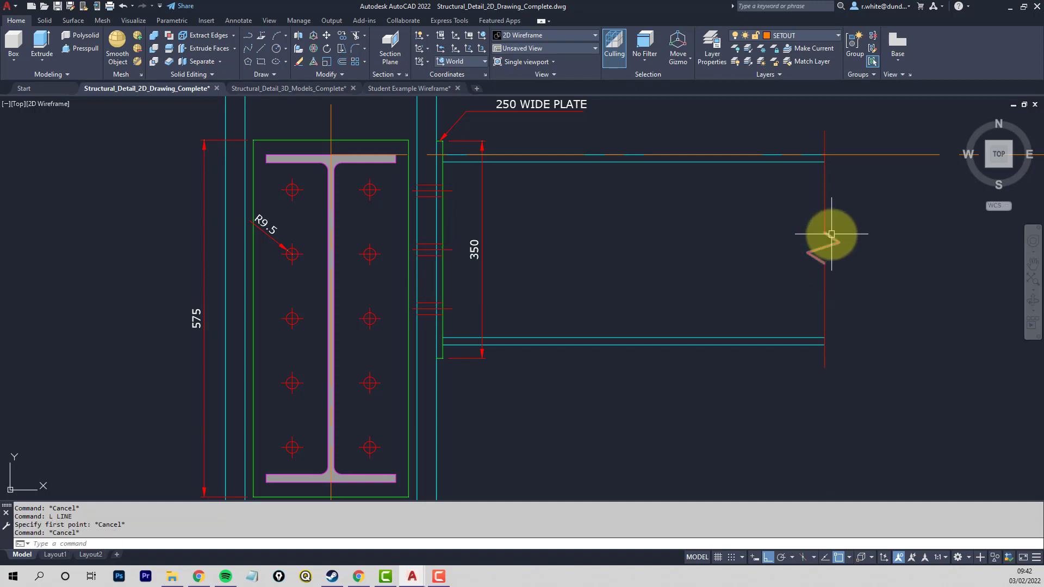
click(859, 223)
click(788, 273)
key(Delete)
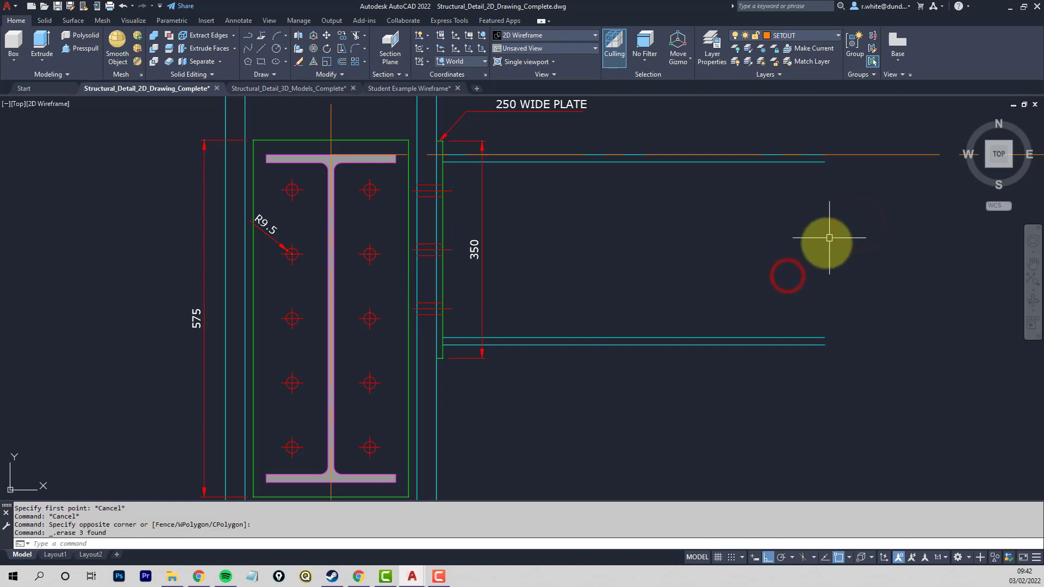
- Close the beam's free end with a vertical line between the outer endpoints of its upper and lower flanges
text(L)
key(Return)
click(825, 156)
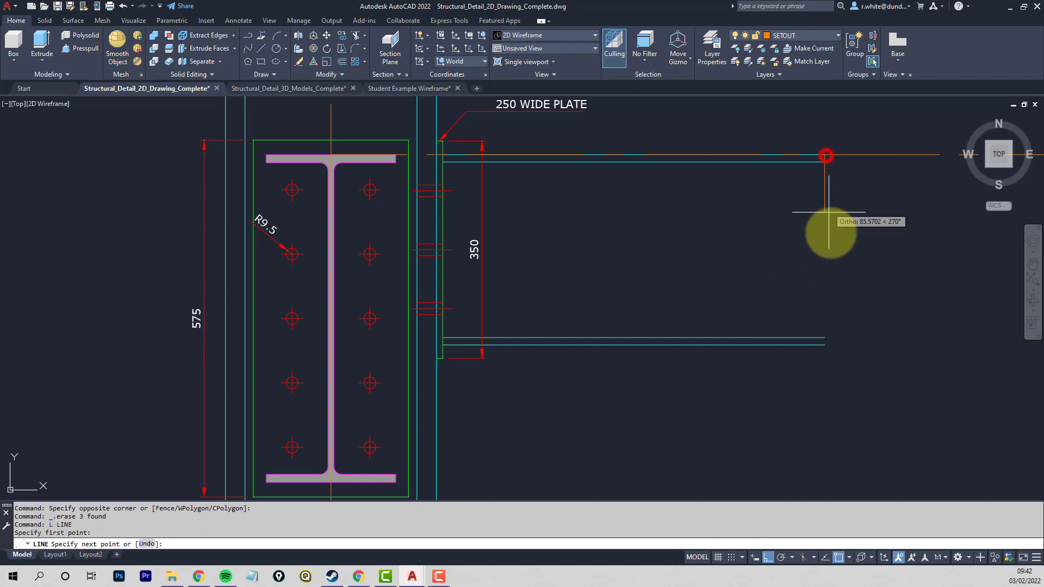
click(824, 344)
key(Return)
key(Return)
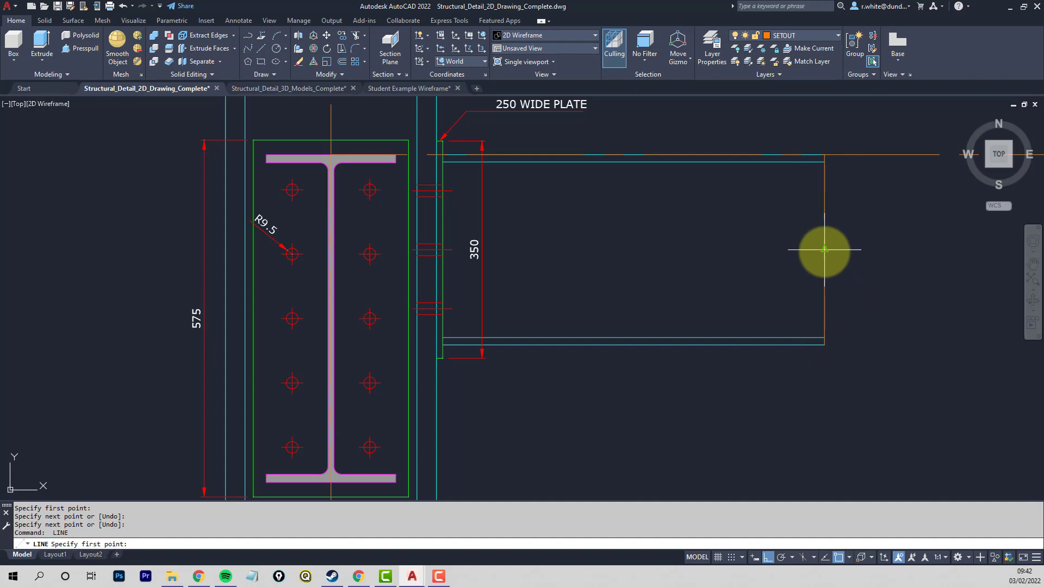
- Draw a horizontal centreline from the midpoint of the beam's end line partway back toward the connection plate
click(824, 251)
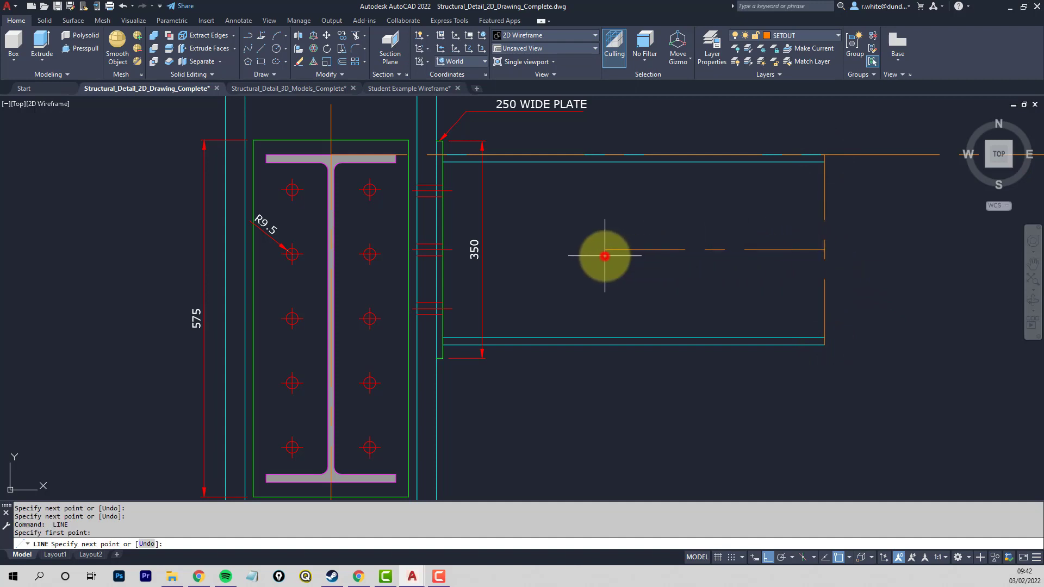
scroll(605, 256, down, 2)
key(Escape)
key(Escape)
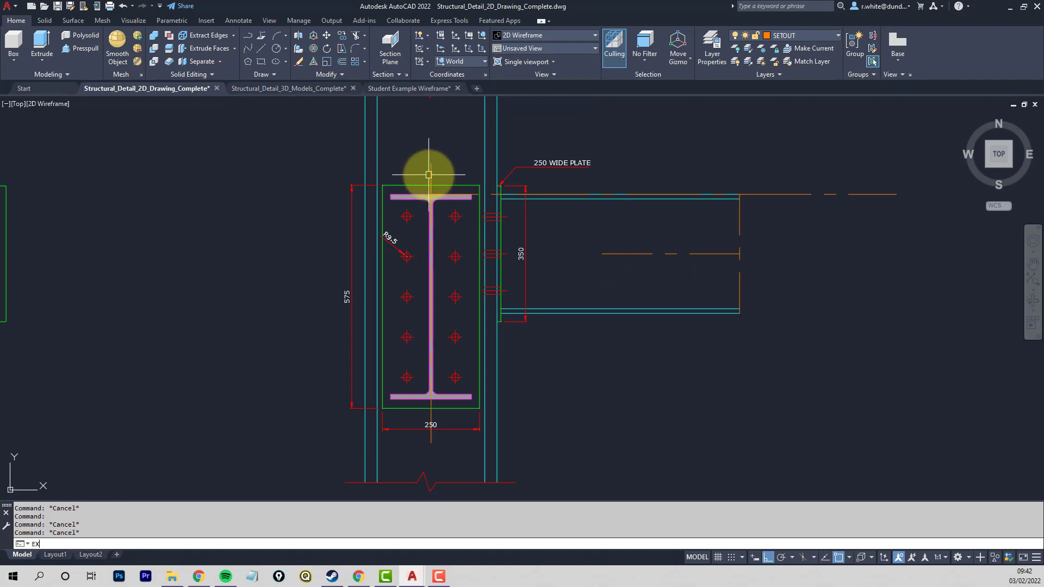
- Extend the beam's horizontal centreline to the vertical centreline of the I-section
text(EX)
key(Return)
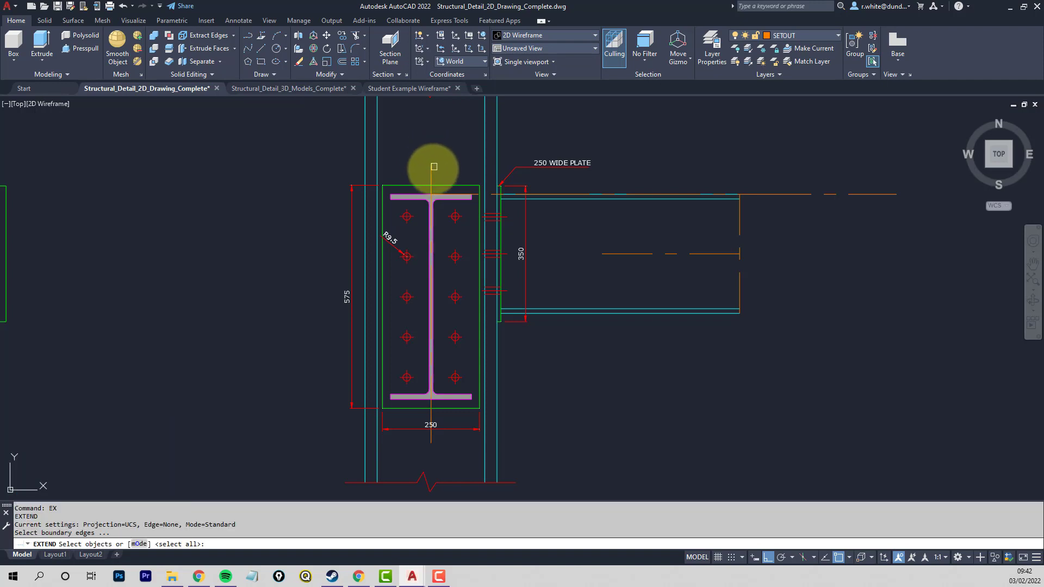
click(430, 176)
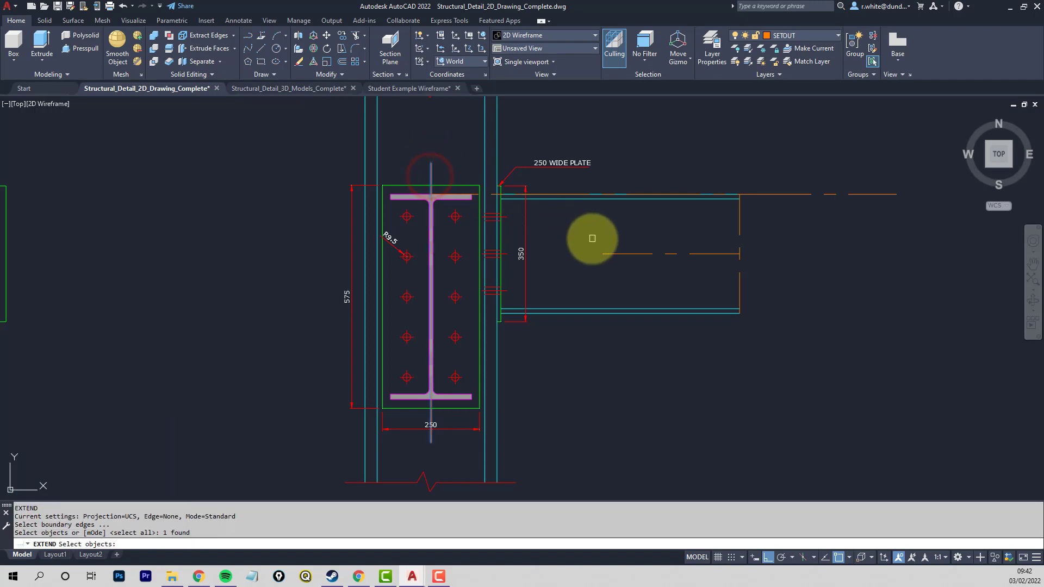
key(Return)
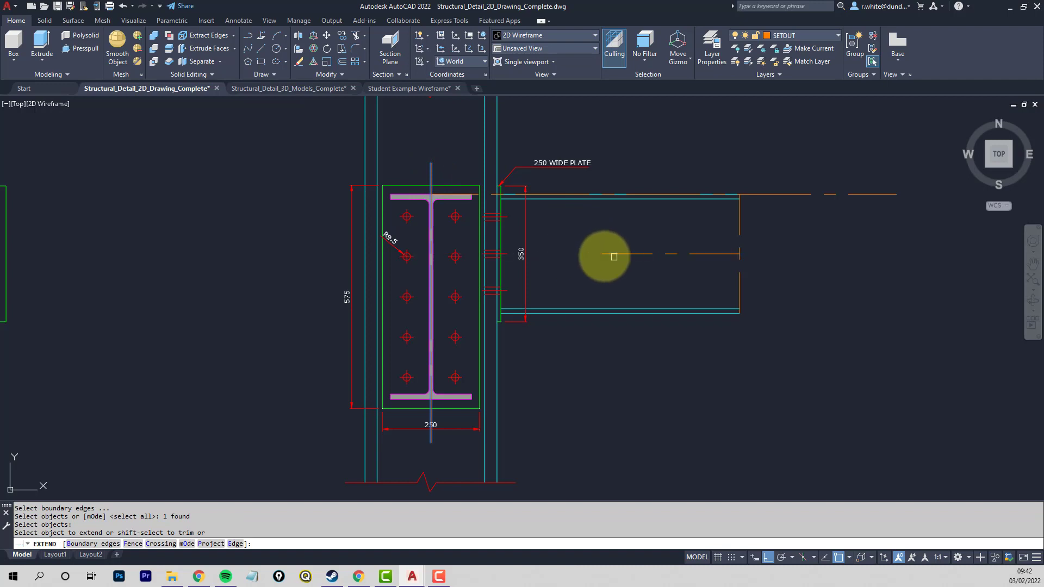
click(608, 254)
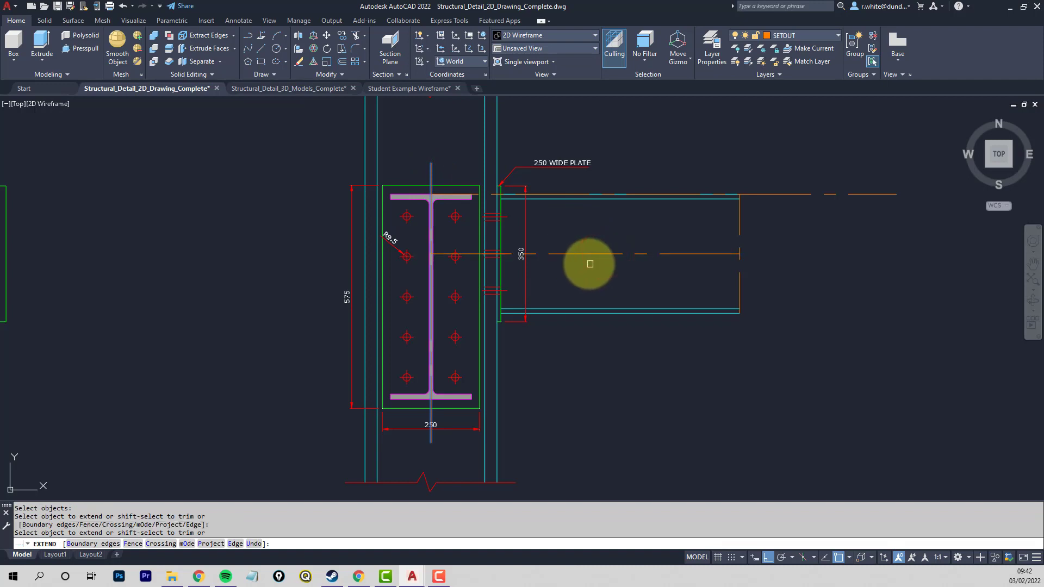
key(Escape)
key(Escape)
- Stretch the free end of the beam's centreline about 400 units horizontally beyond the beam end
click(568, 253)
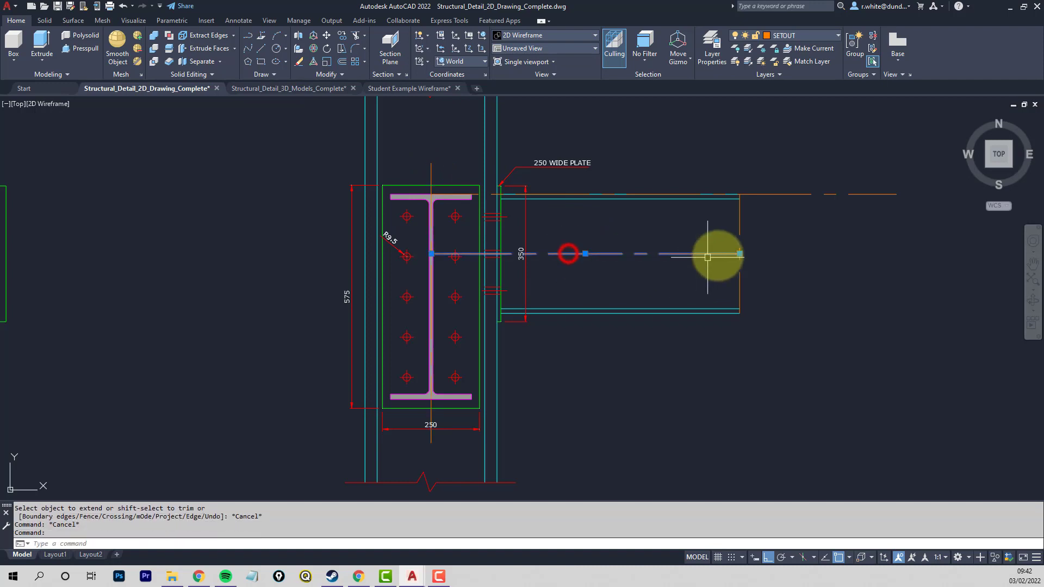
click(739, 253)
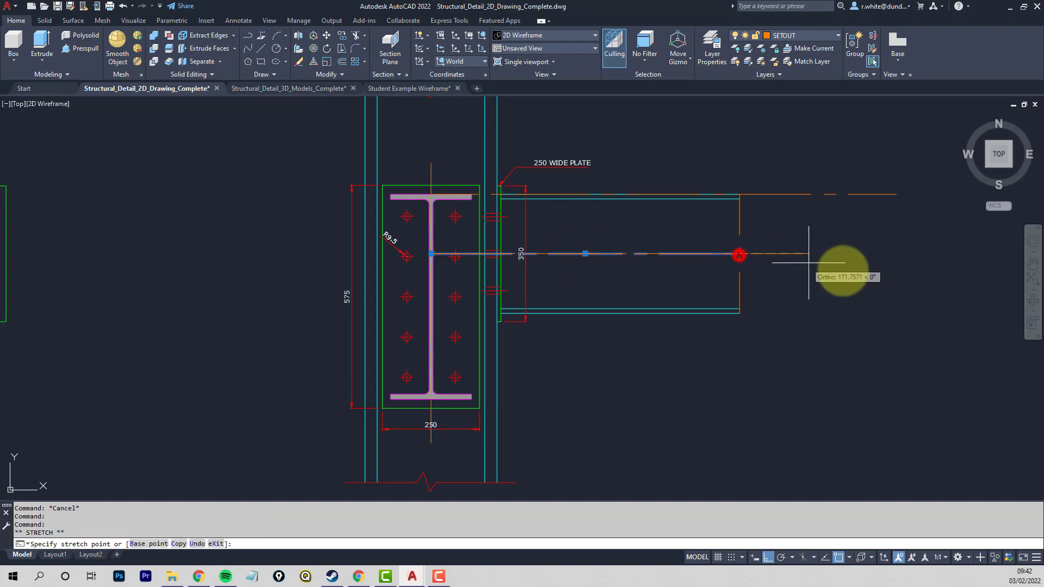
click(895, 270)
key(Escape)
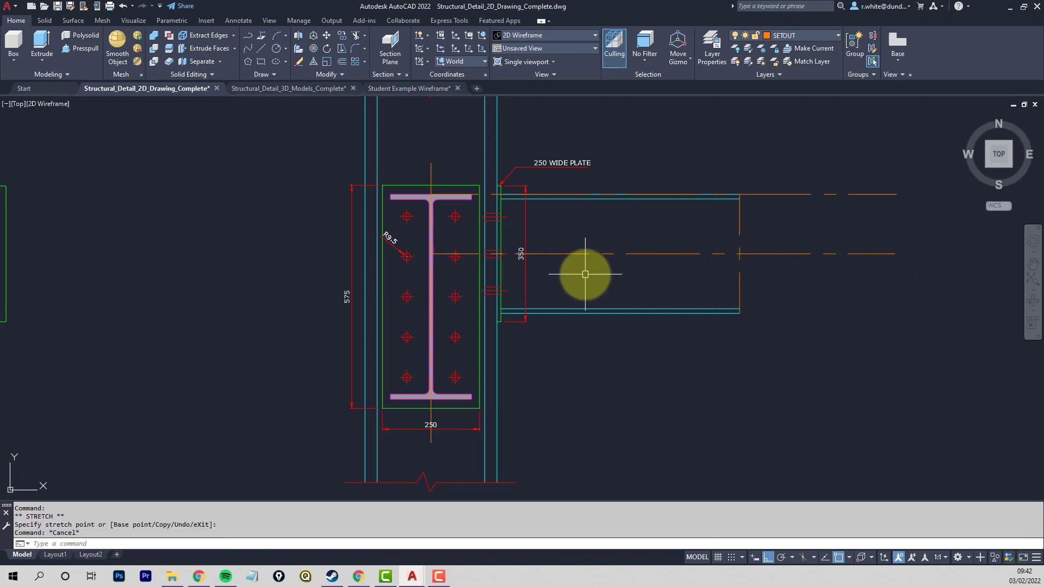
- Freeze the SOLID, DIMENSIONS and HOLINGS layers
scroll(432, 296, up, 2)
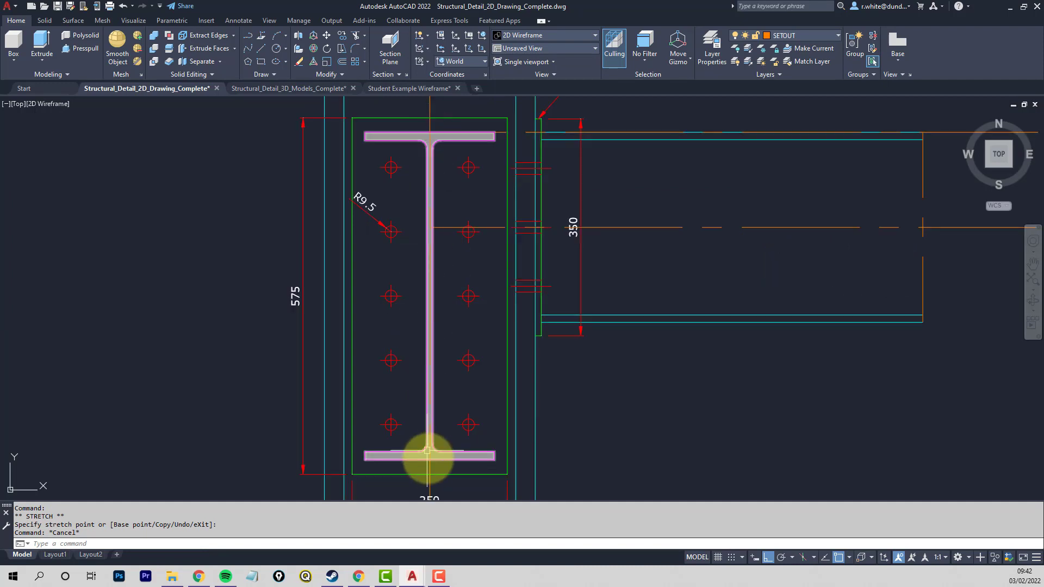
scroll(443, 284, up, 2)
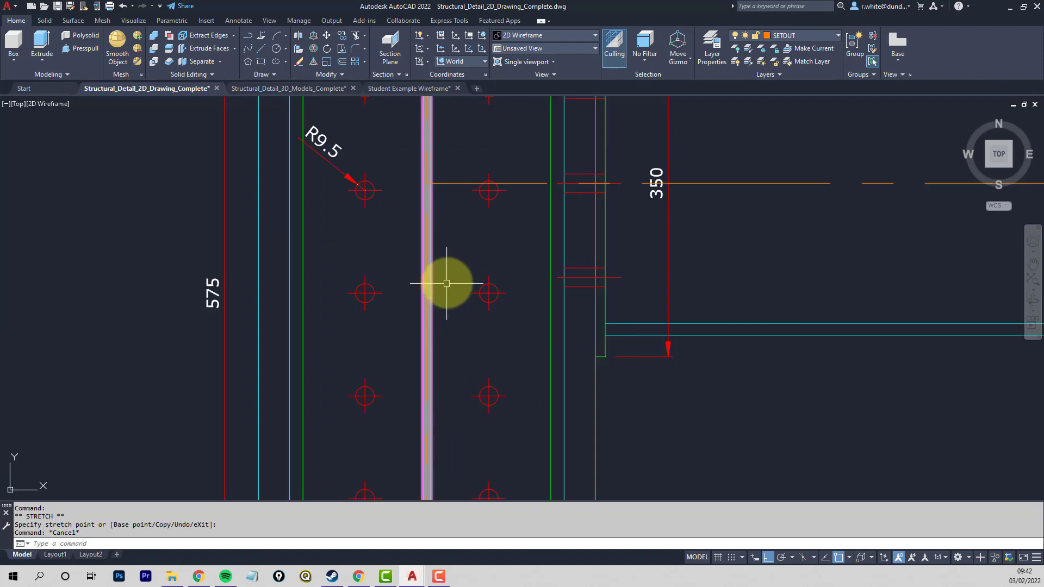
key(Escape)
key(Escape)
middle_drag(420, 161, 435, 265)
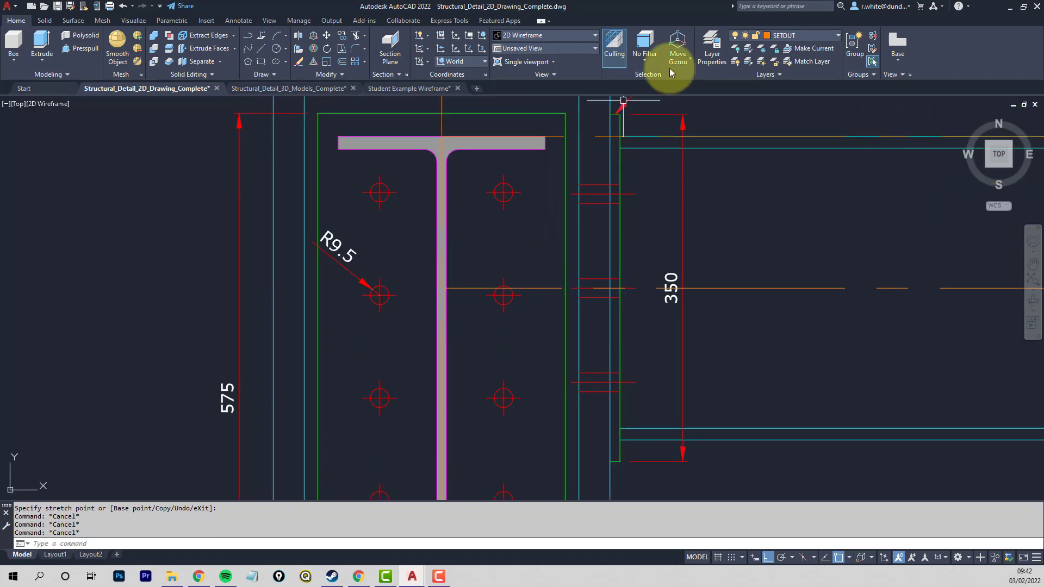
click(837, 36)
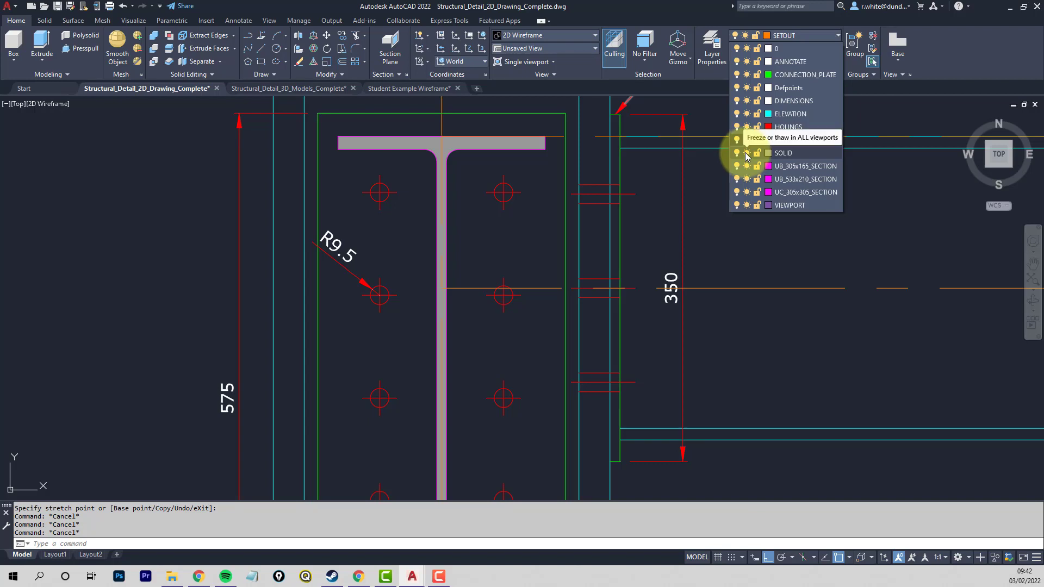
click(746, 153)
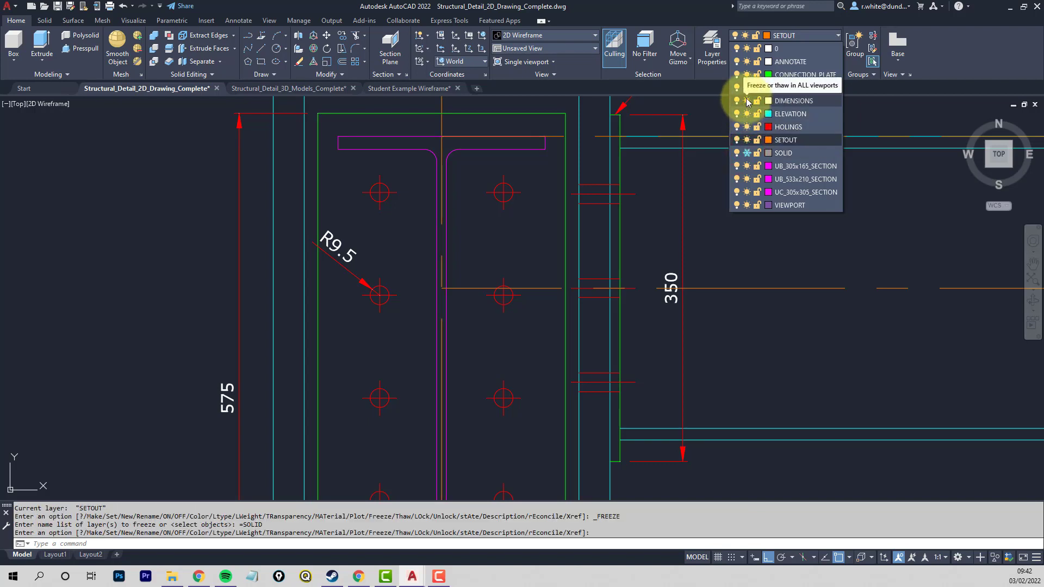
click(747, 101)
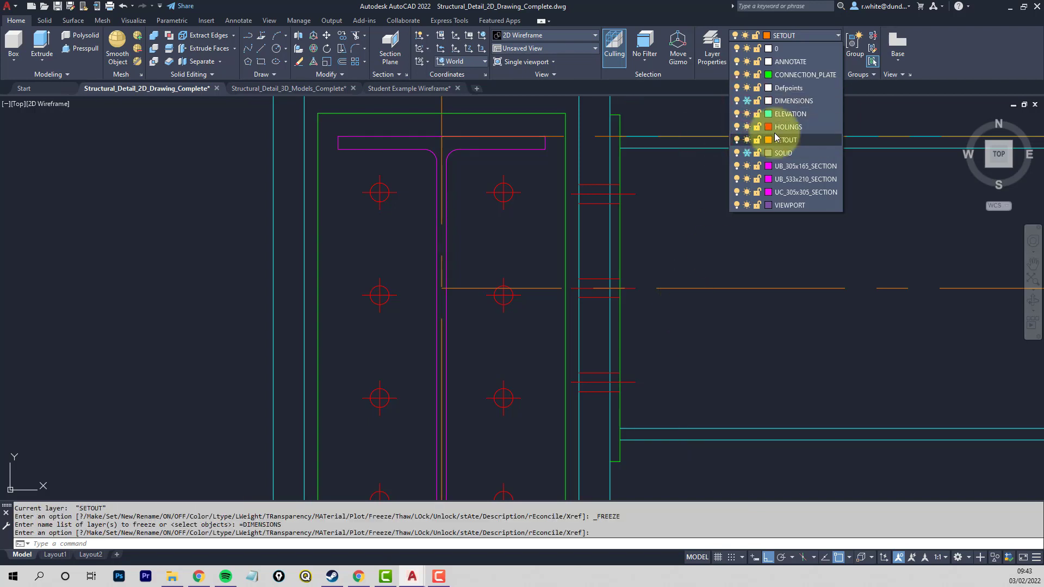
click(747, 127)
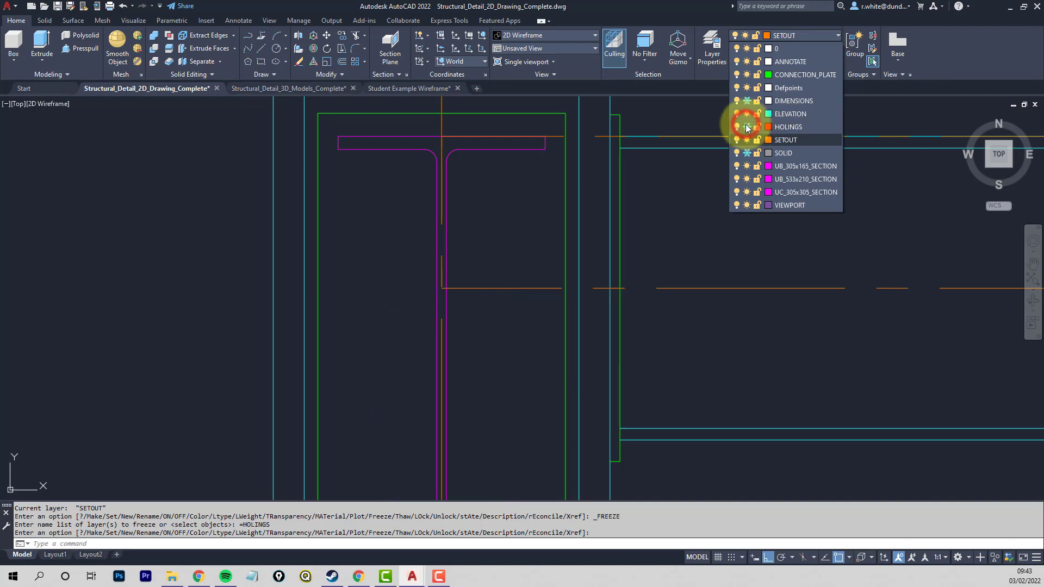
click(681, 346)
- Draw a horizontal centreline about 1160 units long from the midpoint of the I-section's web edge, past the beam's free end
scroll(544, 282, down, 4)
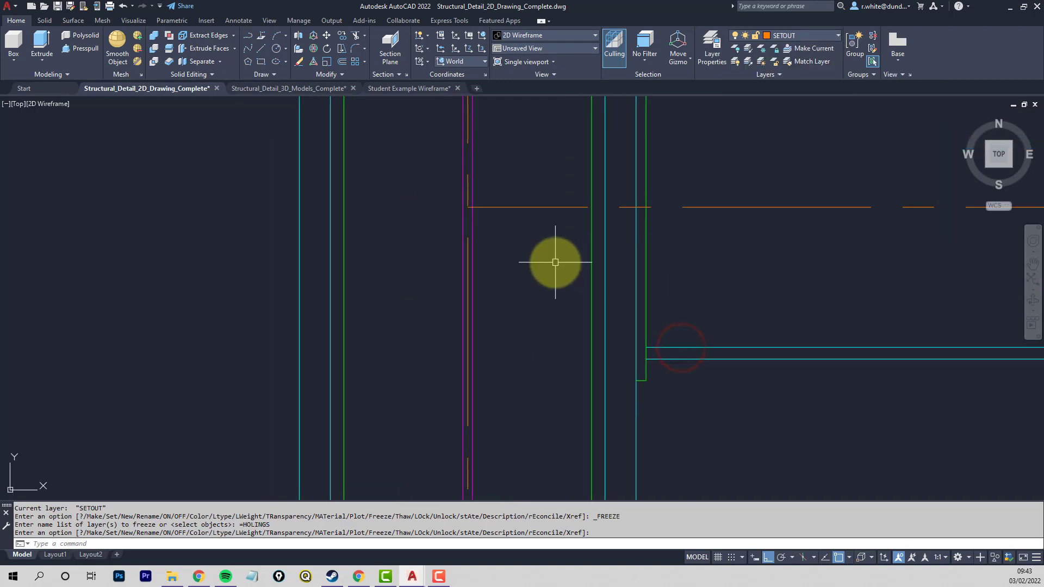
scroll(509, 323, up, 2)
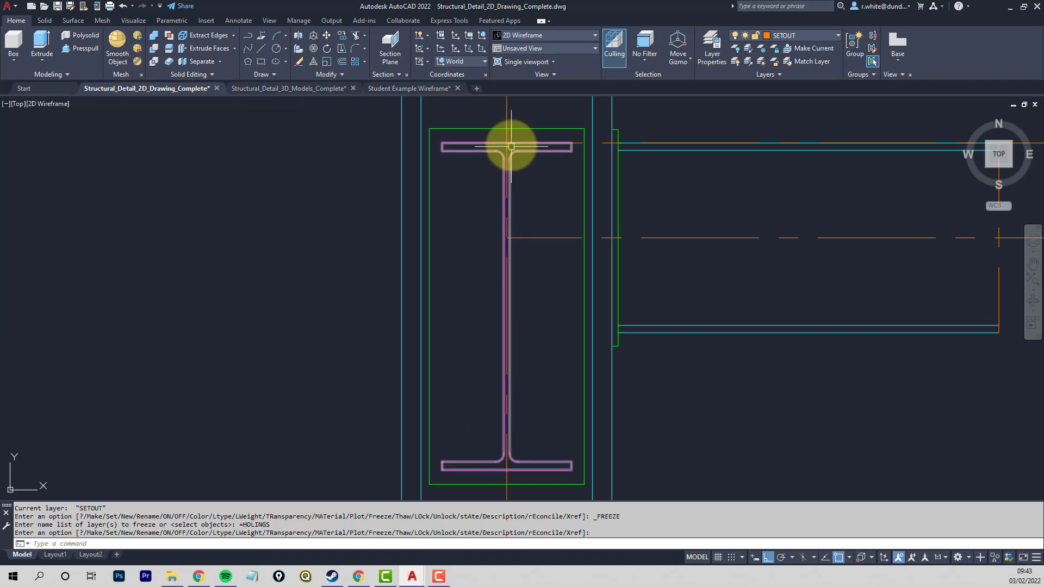
key(Return)
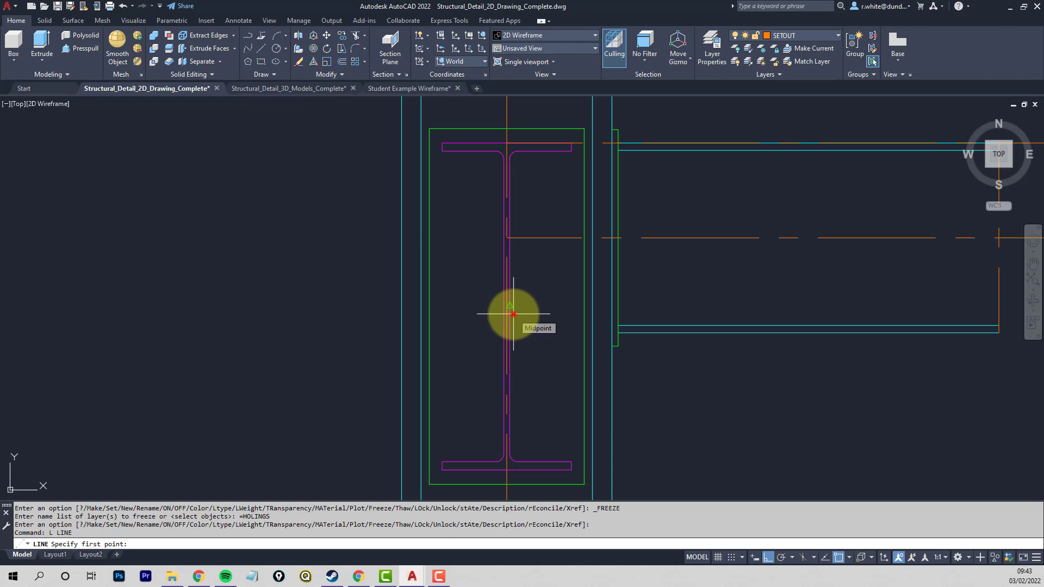
click(513, 314)
middle_drag(922, 310, 734, 307)
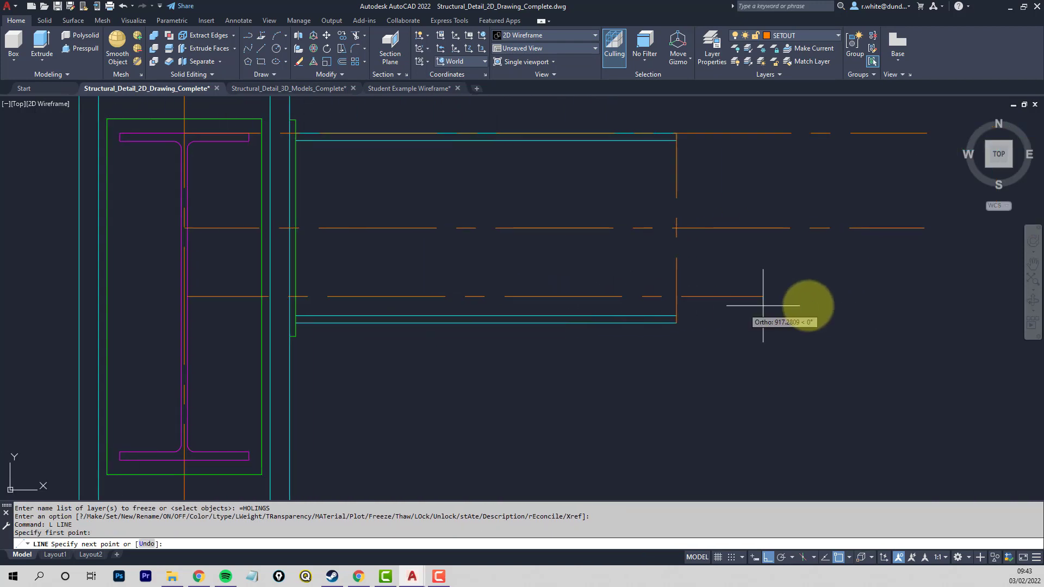
click(924, 303)
key(Return)
middle_drag(436, 354, 647, 347)
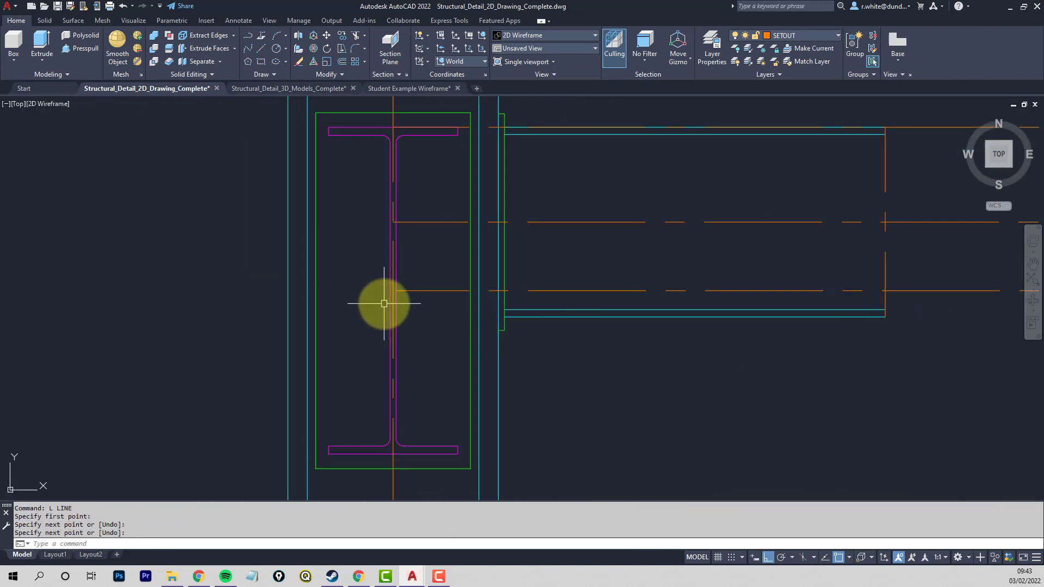
- Extend the I-section's horizontal centreline back from the web edge to its vertical centreline
scroll(386, 299, up, 10)
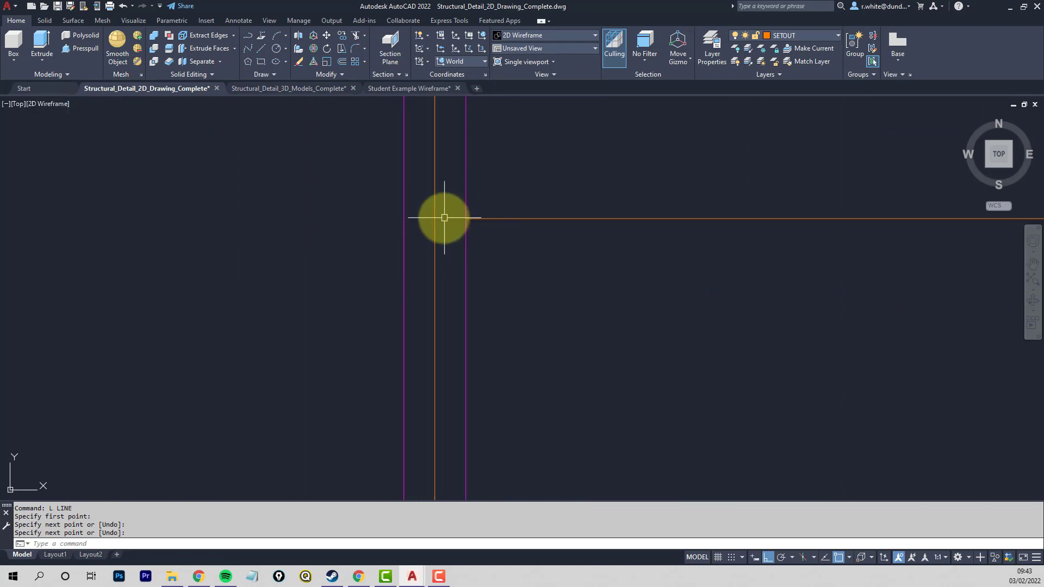
key(Escape)
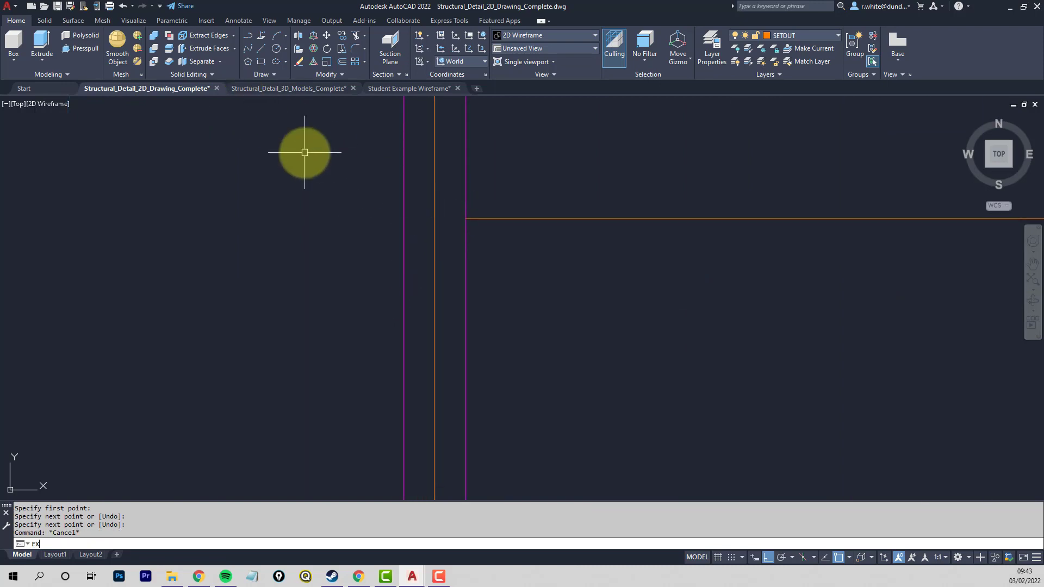
text(EX)
key(Return)
click(434, 233)
key(Return)
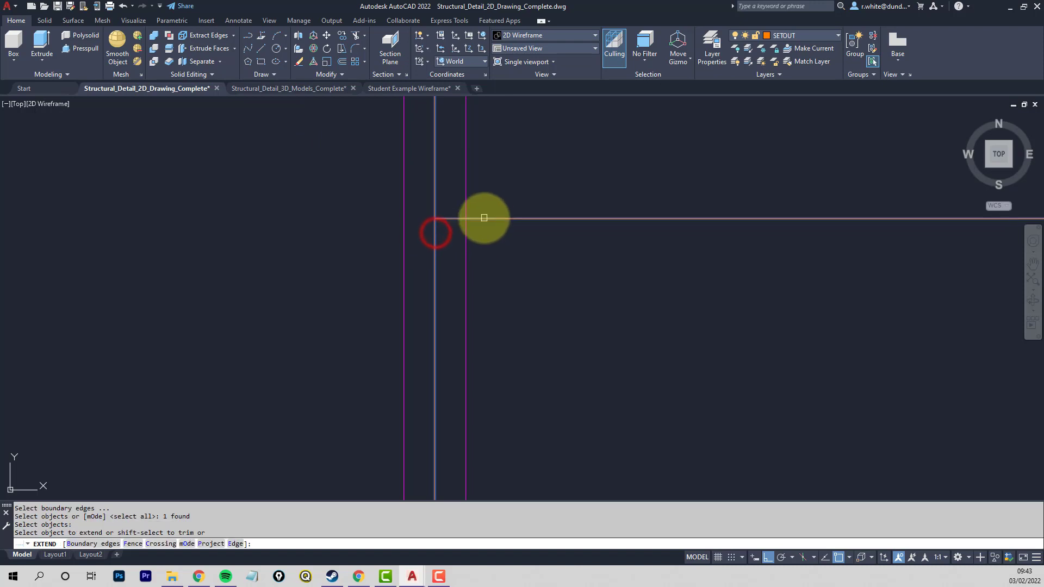
click(483, 218)
key(Return)
scroll(480, 233, down, 10)
middle_drag(535, 239, 483, 314)
scroll(519, 293, down, 2)
middle_drag(590, 276, 511, 295)
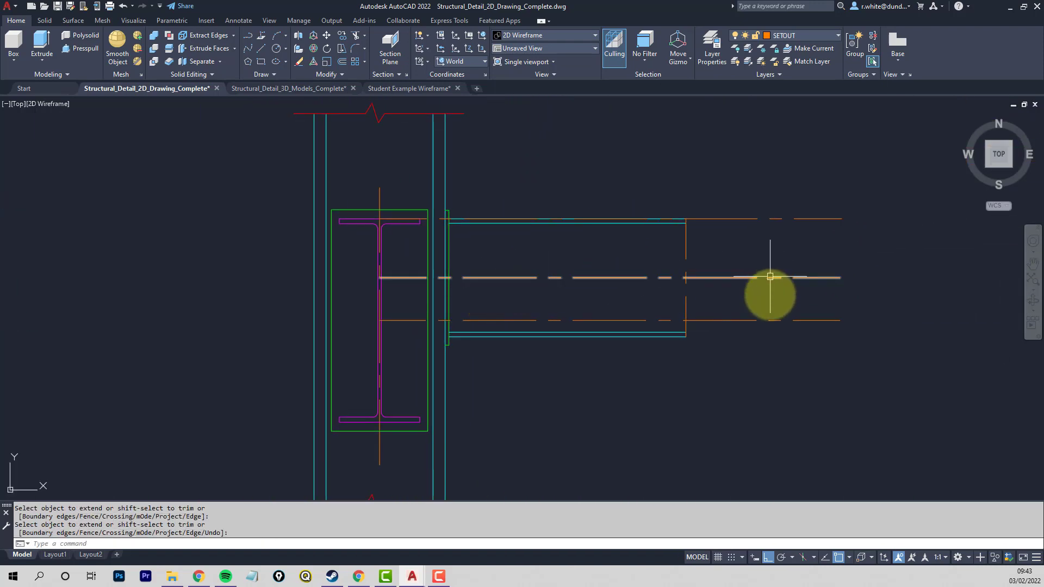
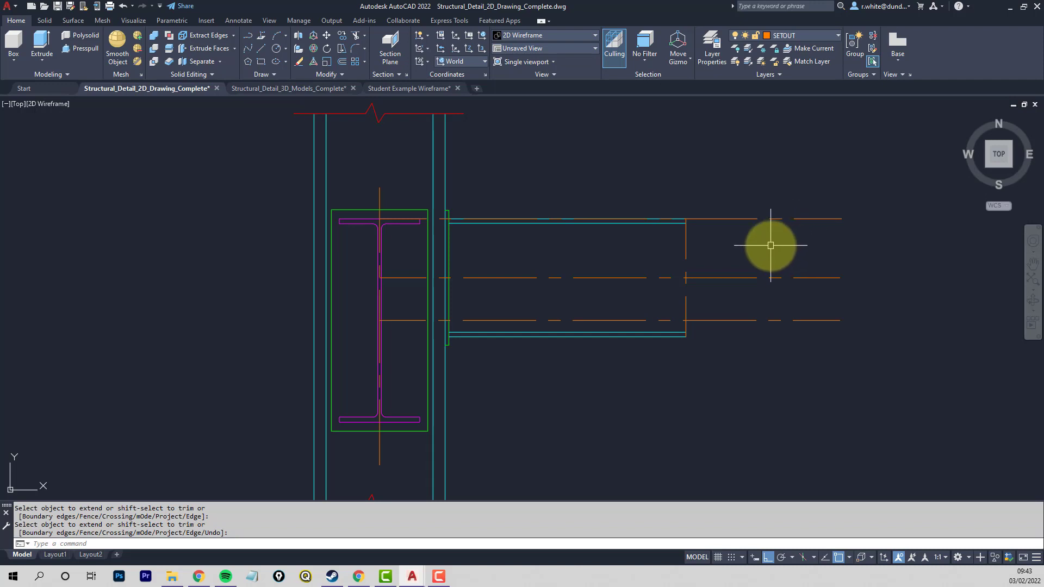
- Copy the beam's horizontal centreline with its base point where the top setout line meets the I-section's vertical centreline
key(Escape)
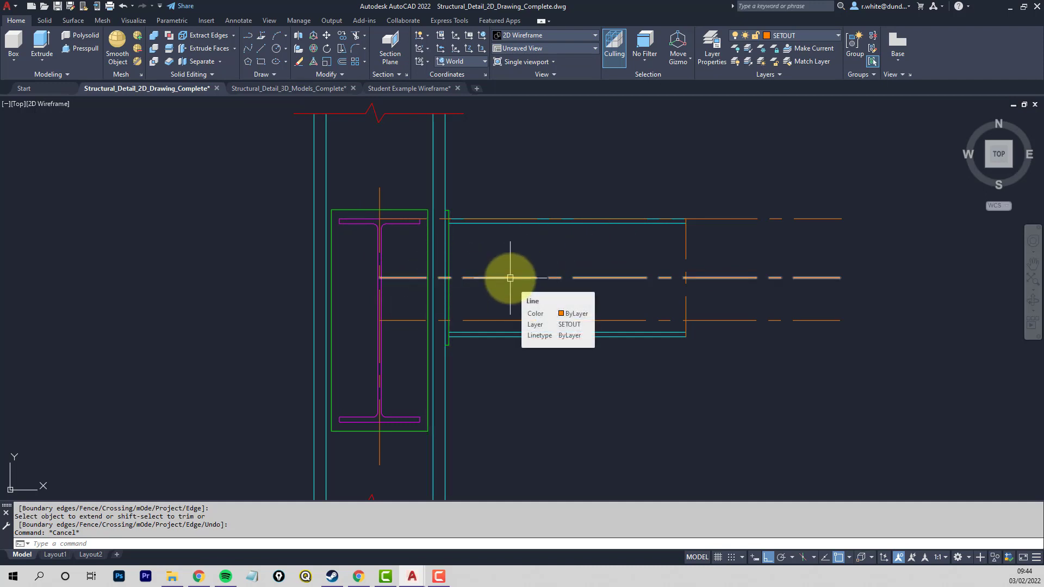
scroll(379, 206, up, 6)
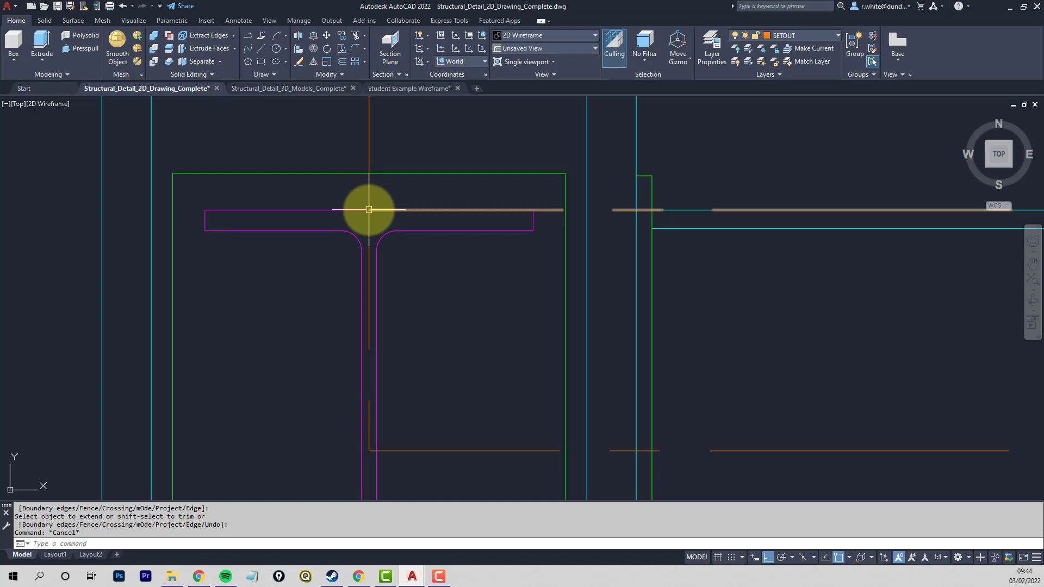
right_click(369, 210)
scroll(369, 208, down, 6)
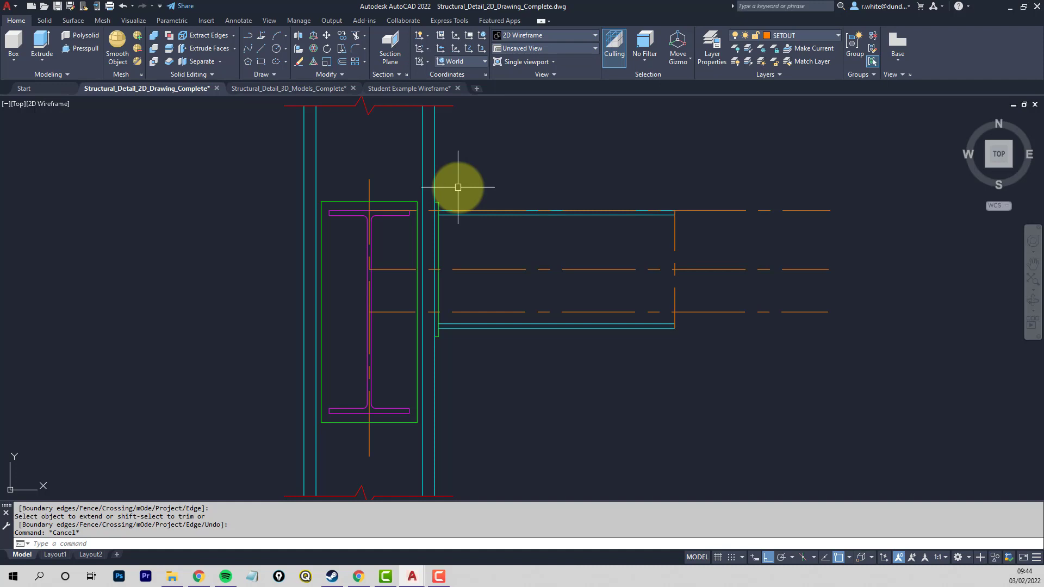
key(ctrl+shift+c)
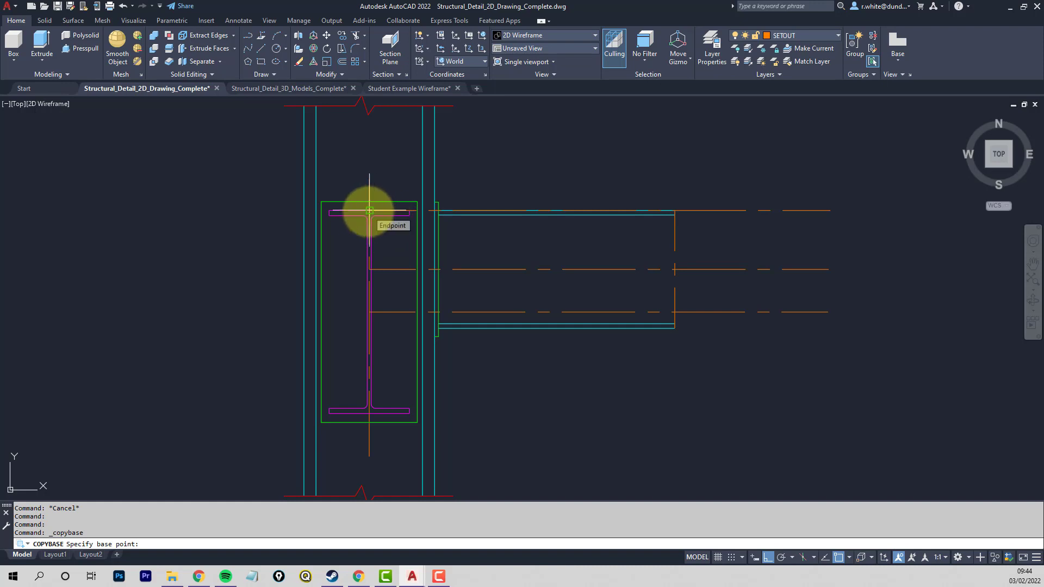
click(498, 269)
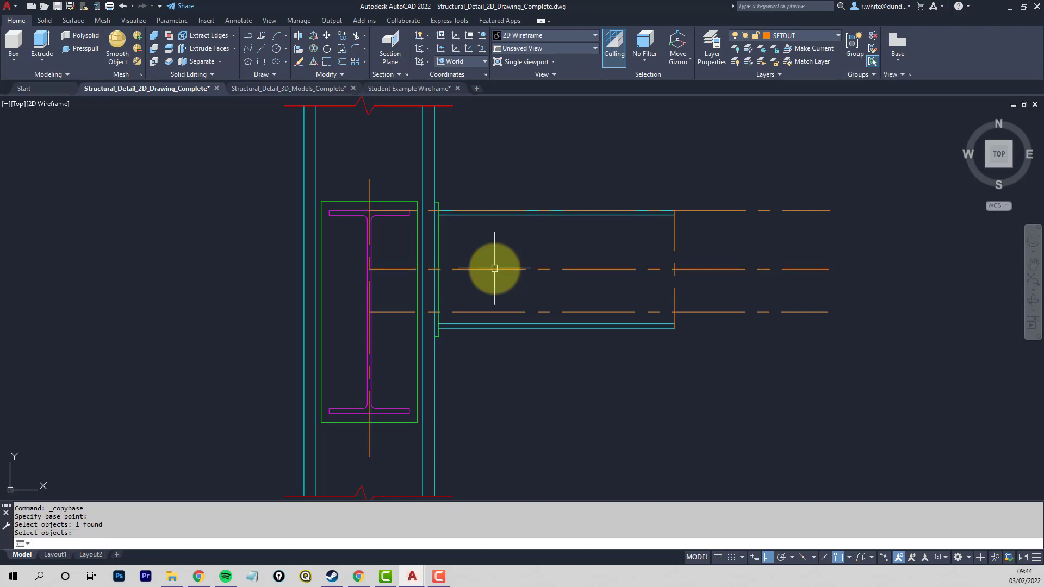
key(Return)
- Show the 3D bay setout in an oblique view and set the coordinate system to Front
scroll(531, 270, down, 8)
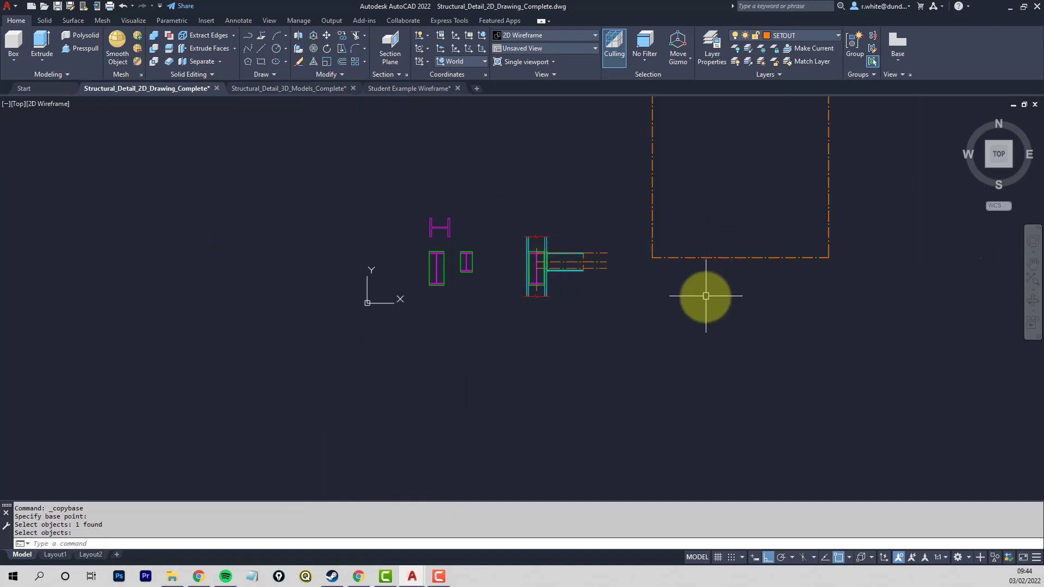
mouse_move(703, 296)
shift+middle_down()
mouse_move(657, 263)
mouse_move(648, 212)
mouse_move(536, 229)
shift+middle_up()
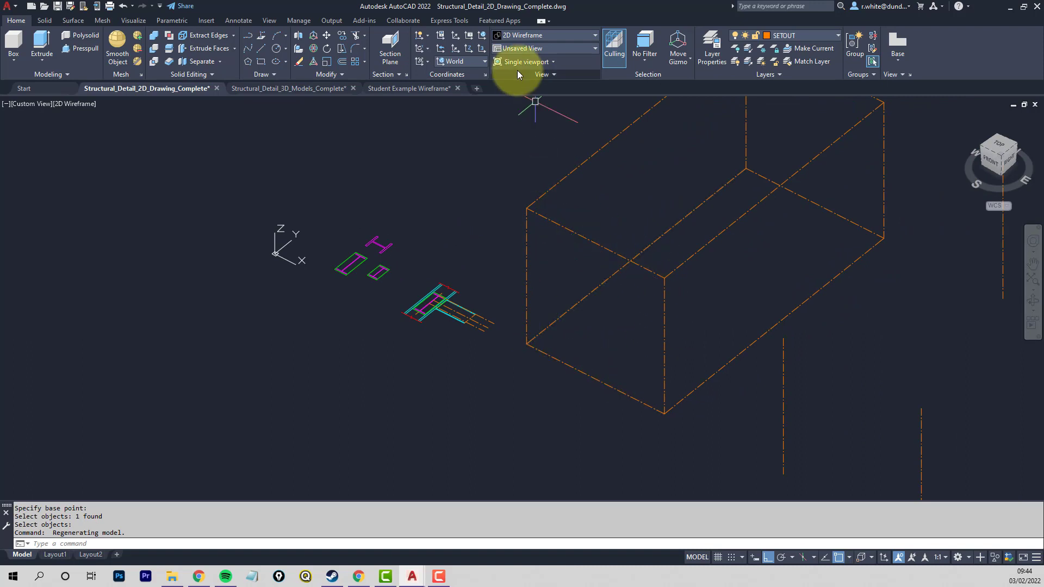
click(483, 62)
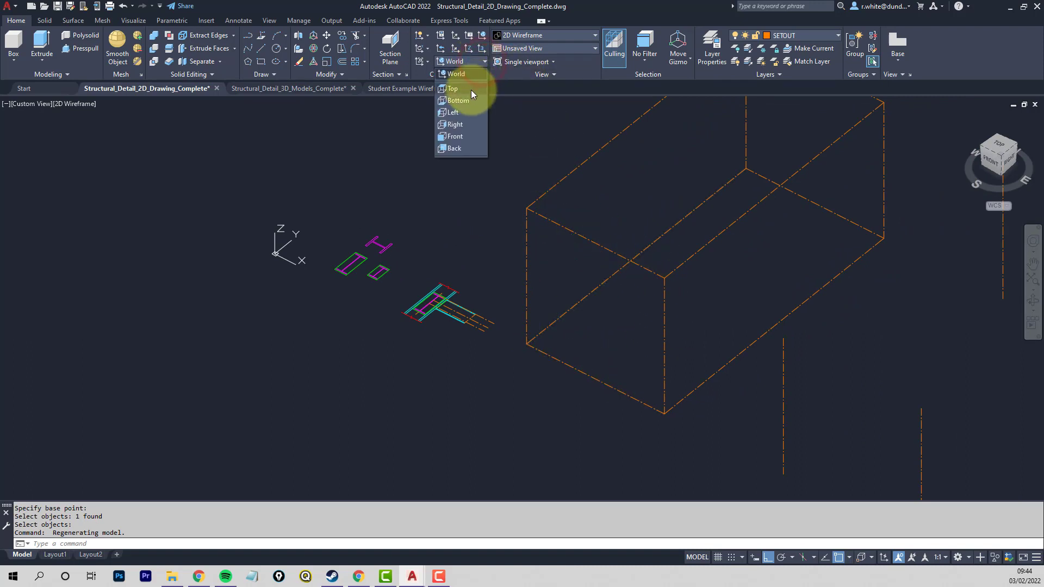
click(456, 137)
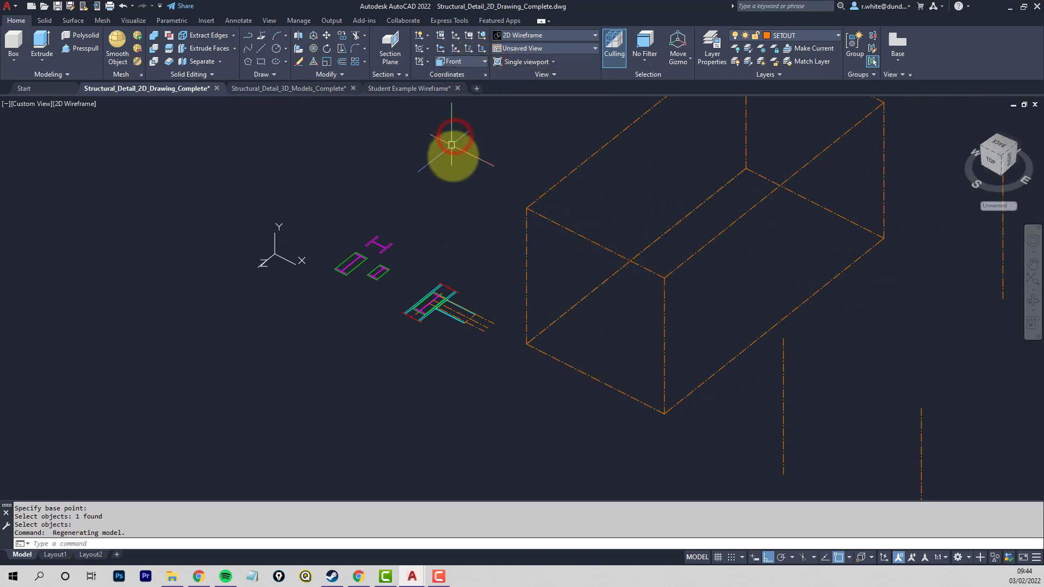
mouse_move(627, 276)
middle_down()
mouse_move(616, 257)
mouse_move(566, 250)
middle_up()
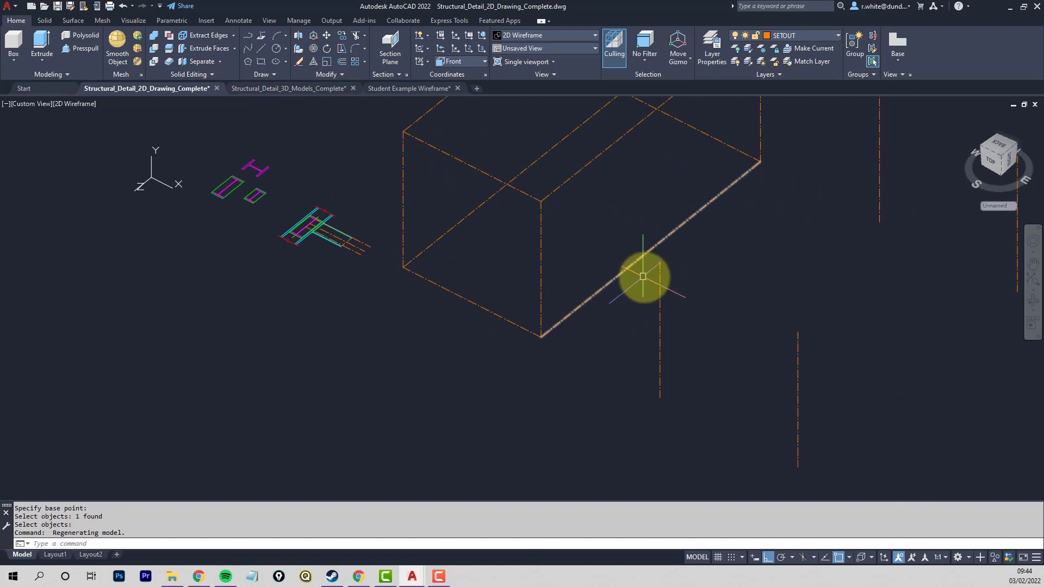
middle_drag(643, 277, 566, 268)
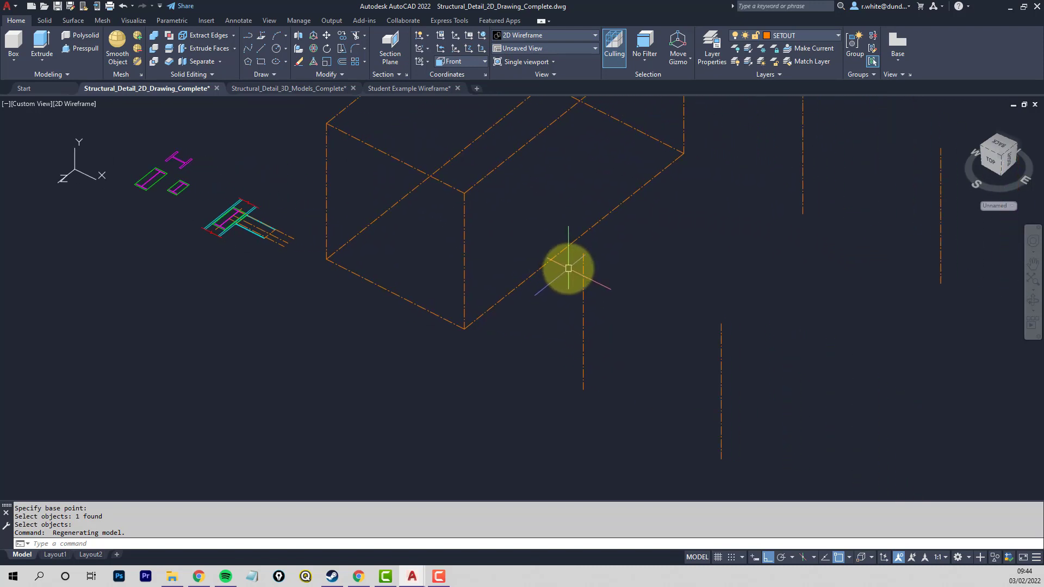
- Paste the copied beam centreline as a block at the top end of the separate front vertical setout line nearest the bay
key(ctrl+shift+v)
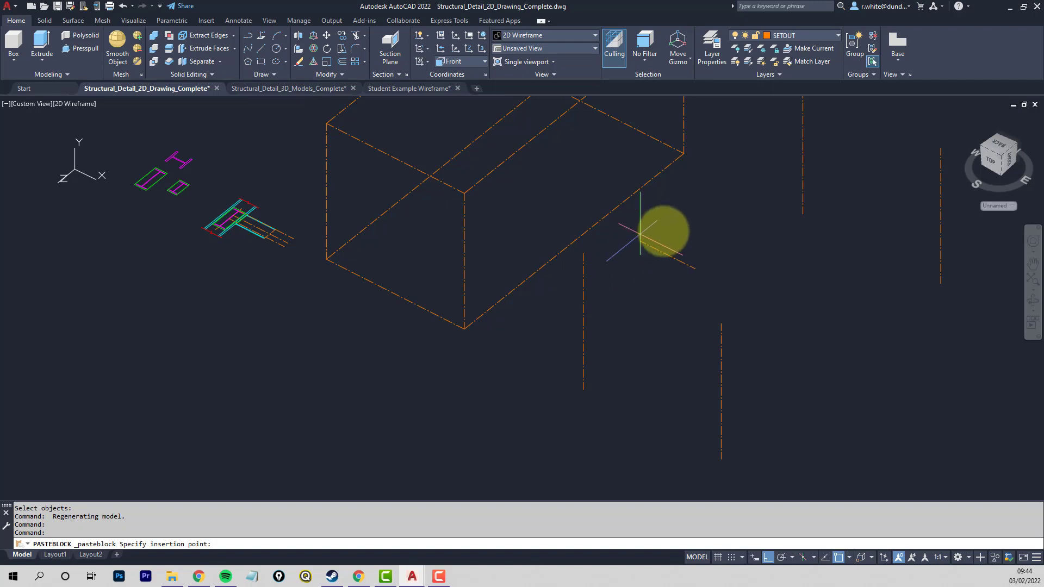
scroll(598, 261, up, 4)
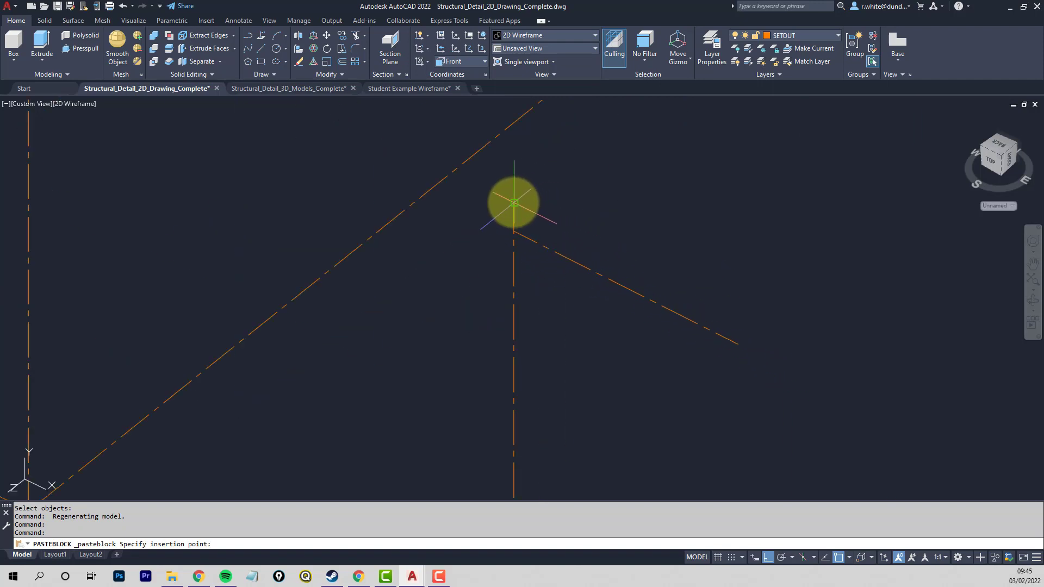
click(514, 203)
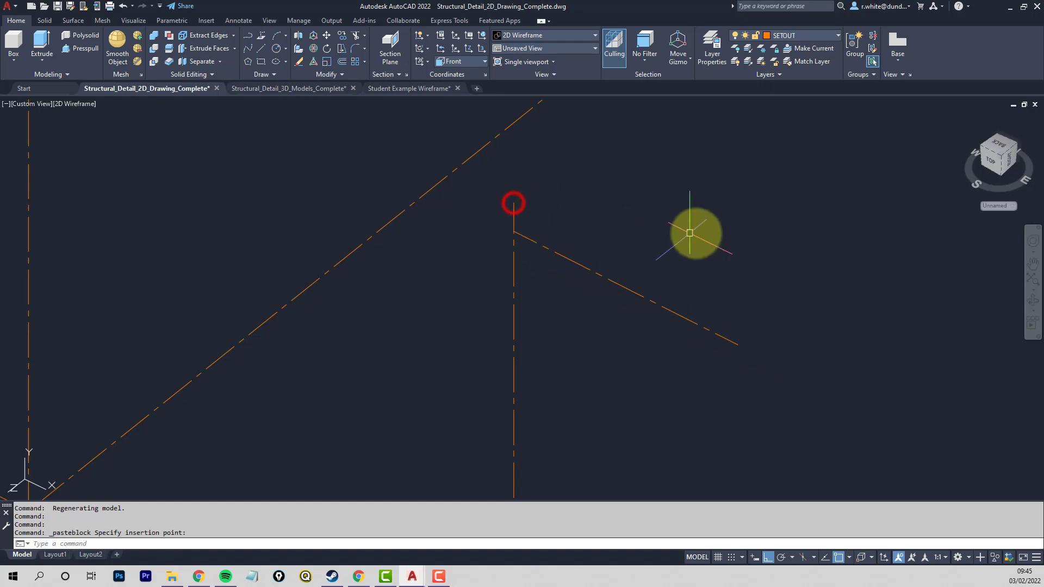
scroll(694, 234, down, 2)
middle_drag(744, 236, 671, 198)
scroll(516, 196, up, 5)
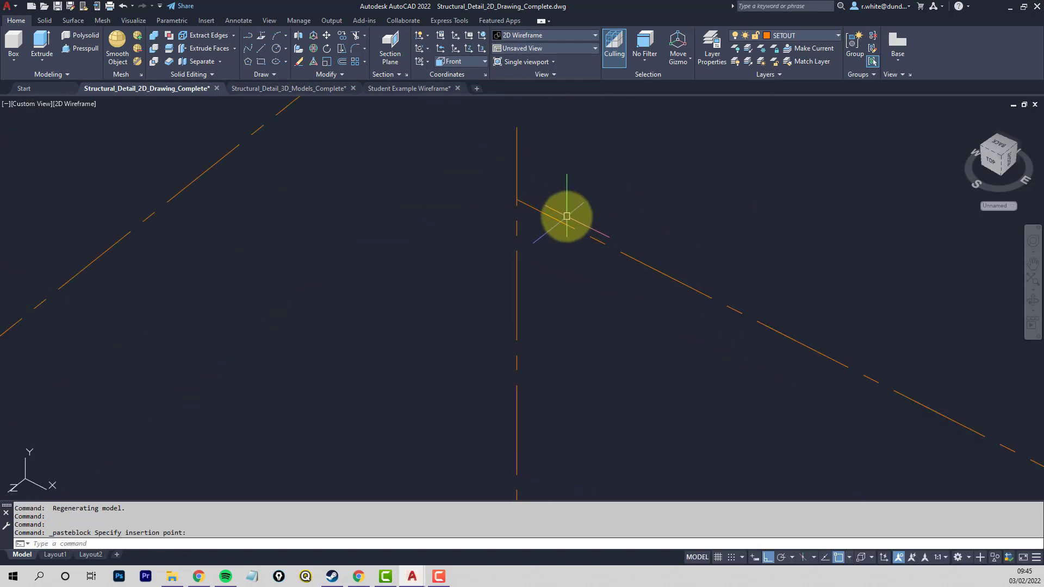
- Explode the pasted beam centreline block into a plain line
scroll(566, 220, down, 3)
scroll(629, 233, down, 3)
middle_drag(659, 228, 582, 222)
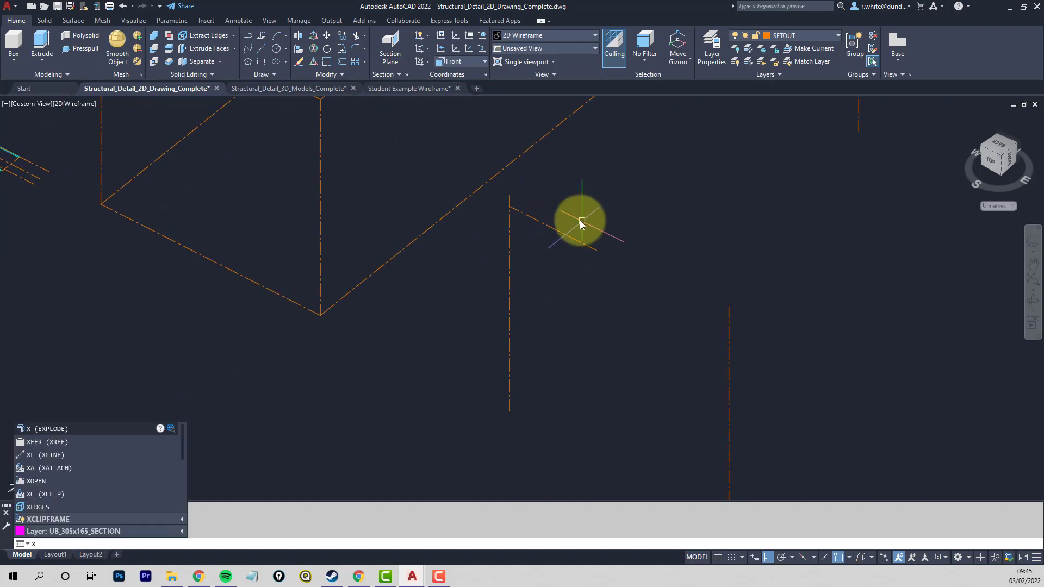
key(Return)
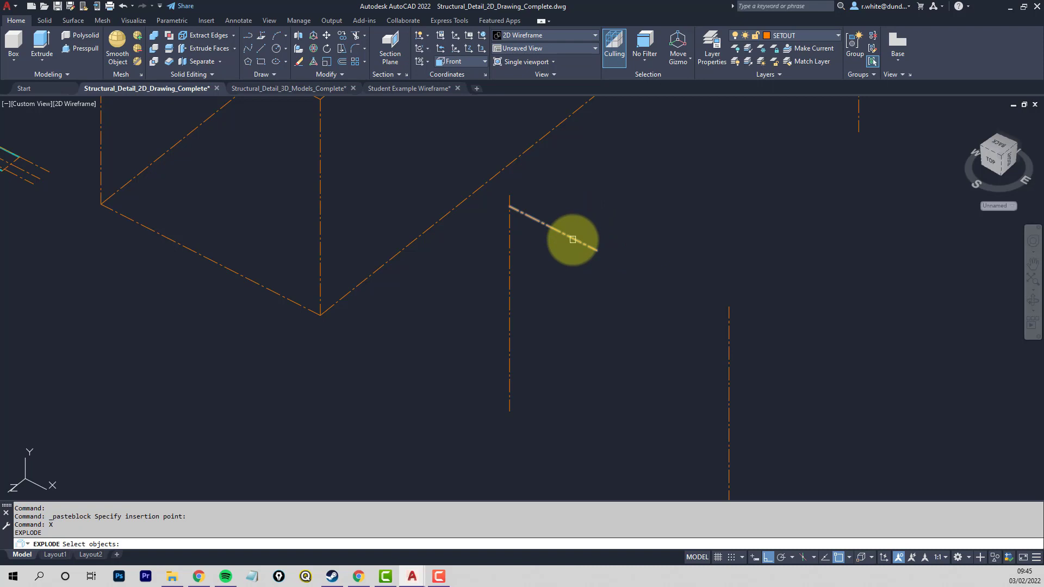
click(573, 239)
key(Return)
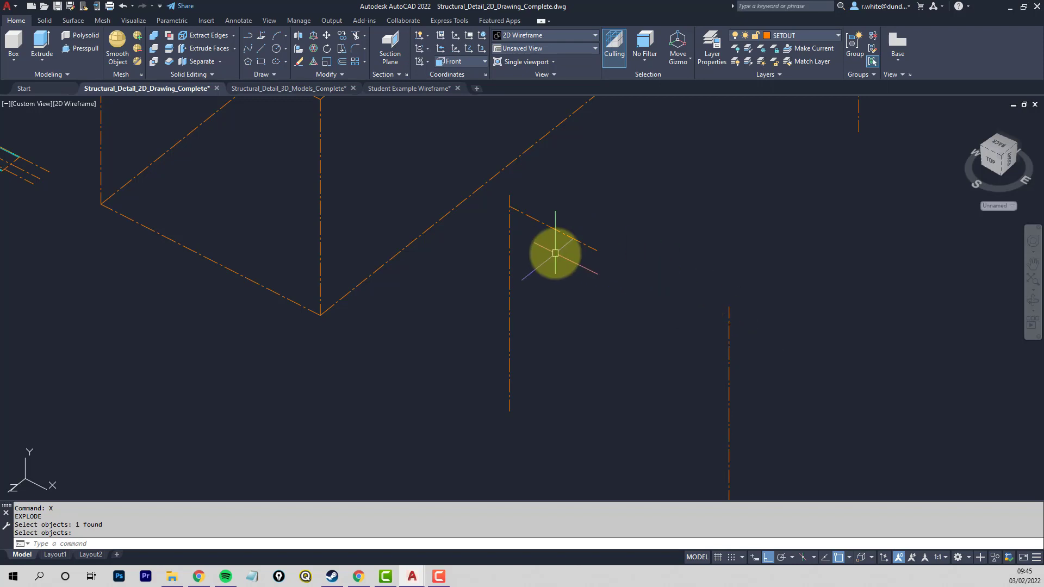
- Extend the exploded beam centreline to the opposite front vertical setout line as its boundary edge
key(Return)
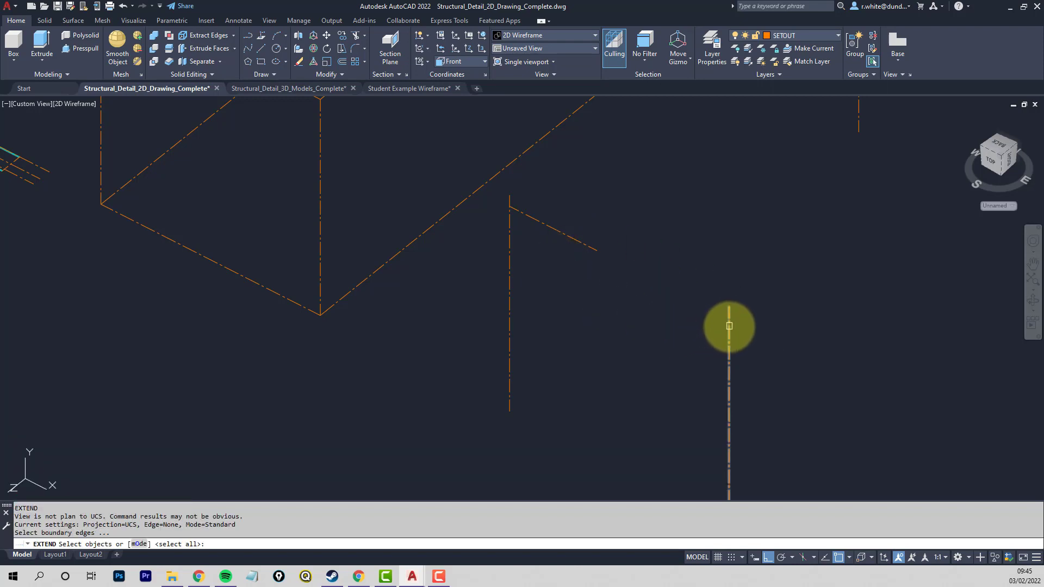
click(729, 327)
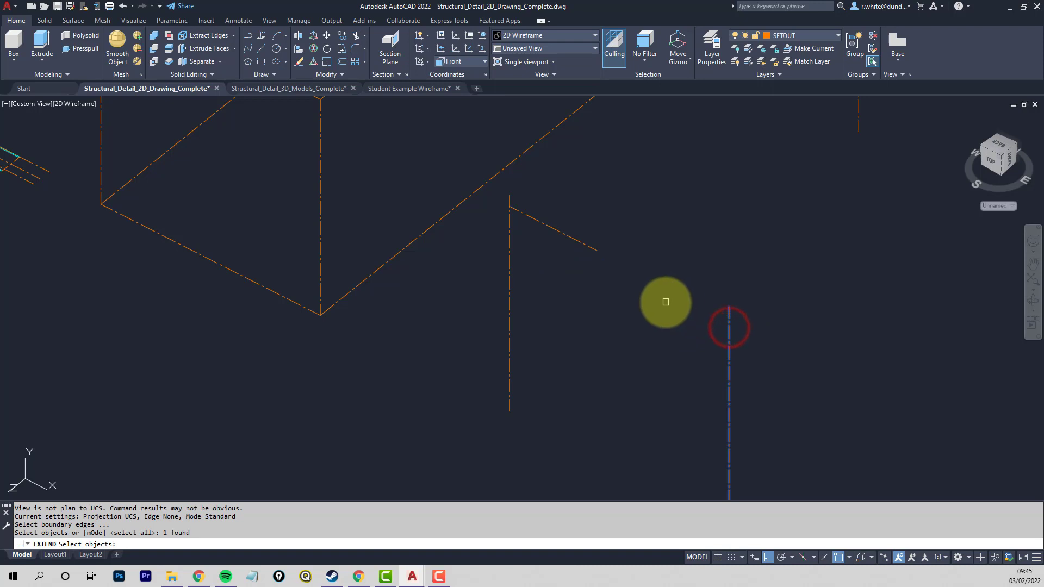
key(Return)
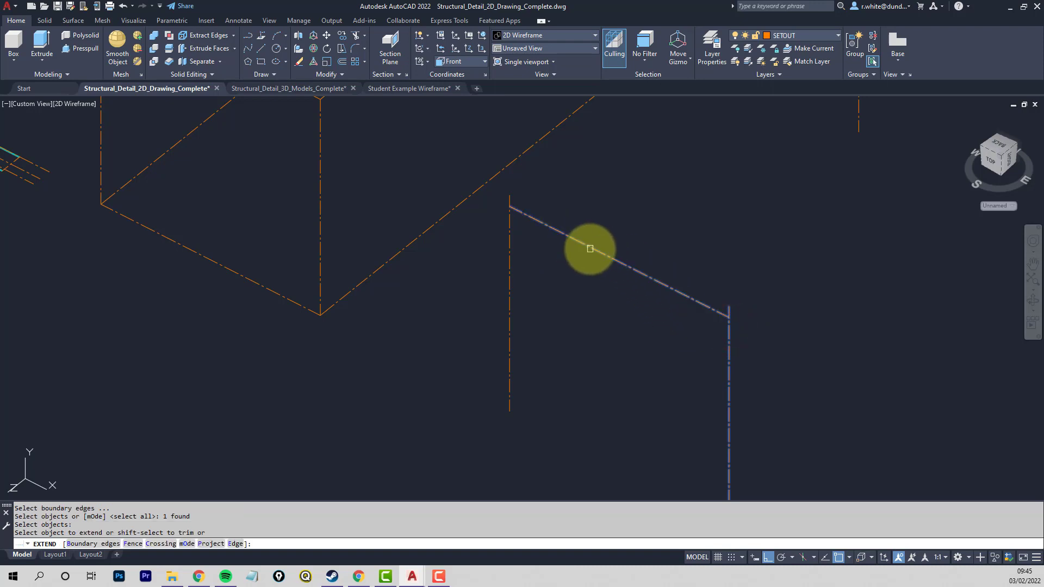
click(590, 249)
scroll(639, 304, down, 3)
middle_drag(663, 291, 592, 337)
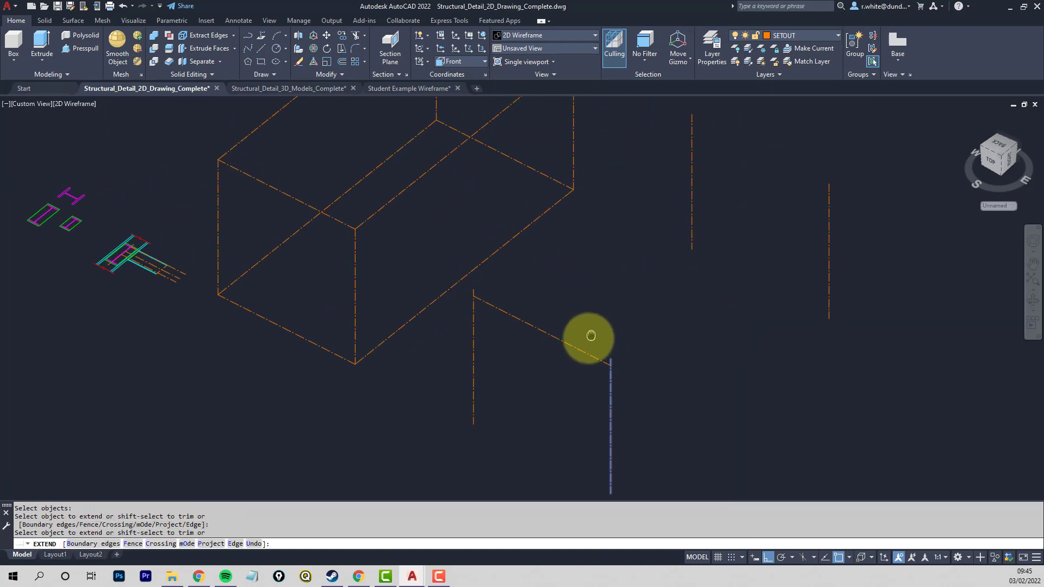
key(Escape)
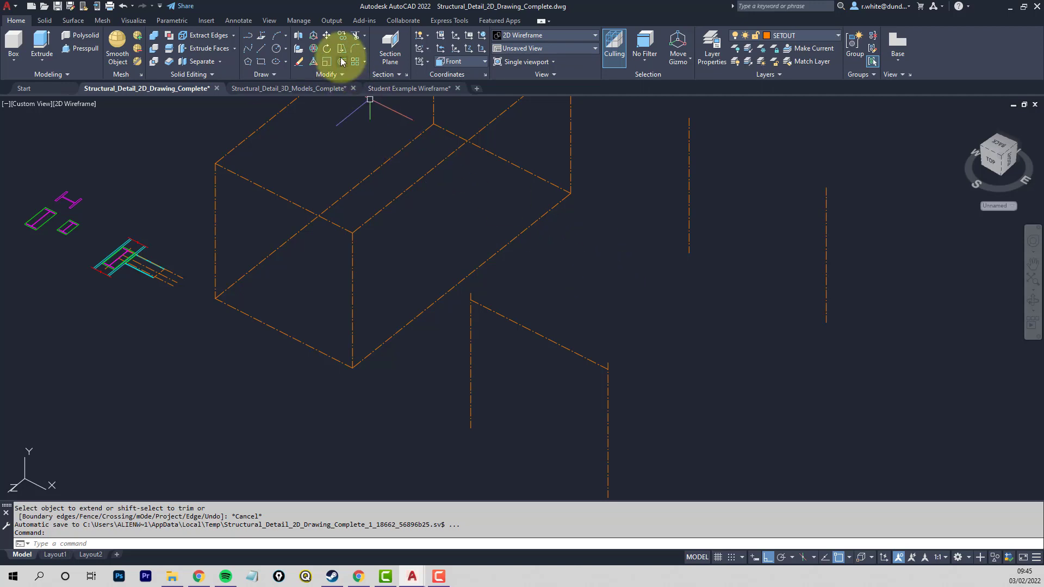
- Copy the extended beam centreline from the front pair of vertical setout lines to the matching top end of the rear pair
click(341, 36)
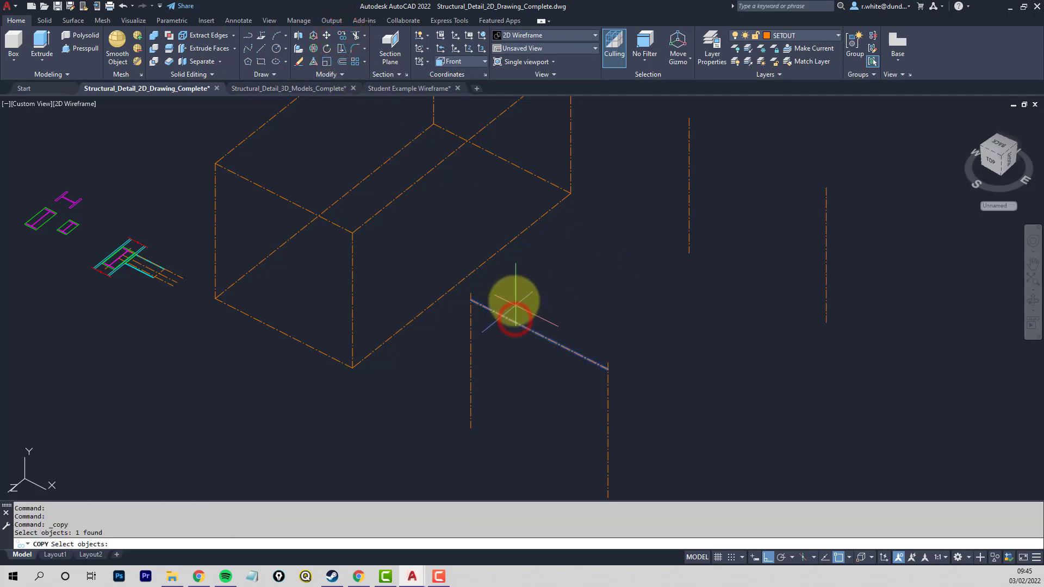
key(Return)
click(468, 291)
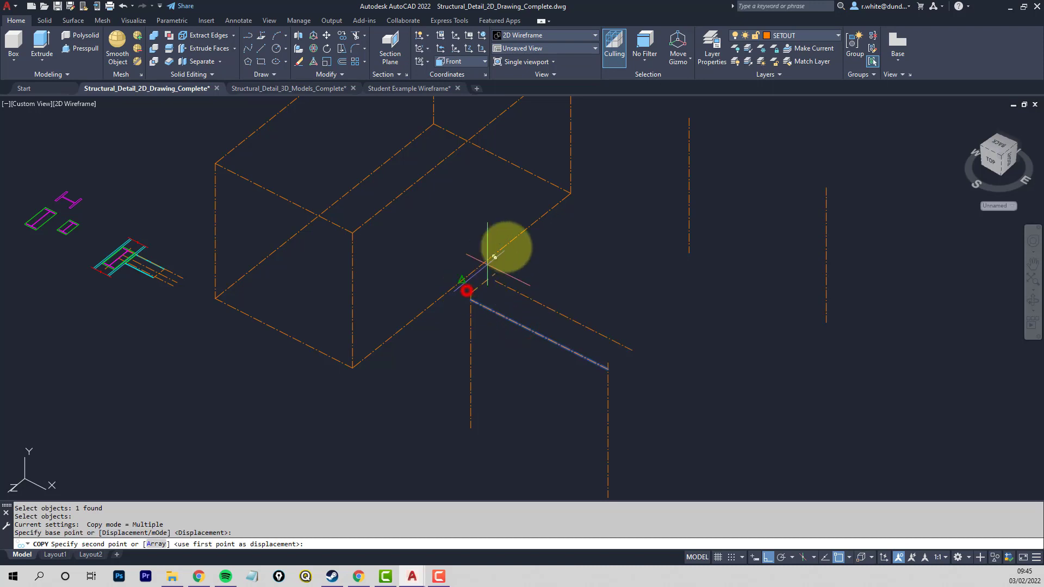
click(686, 120)
key(Return)
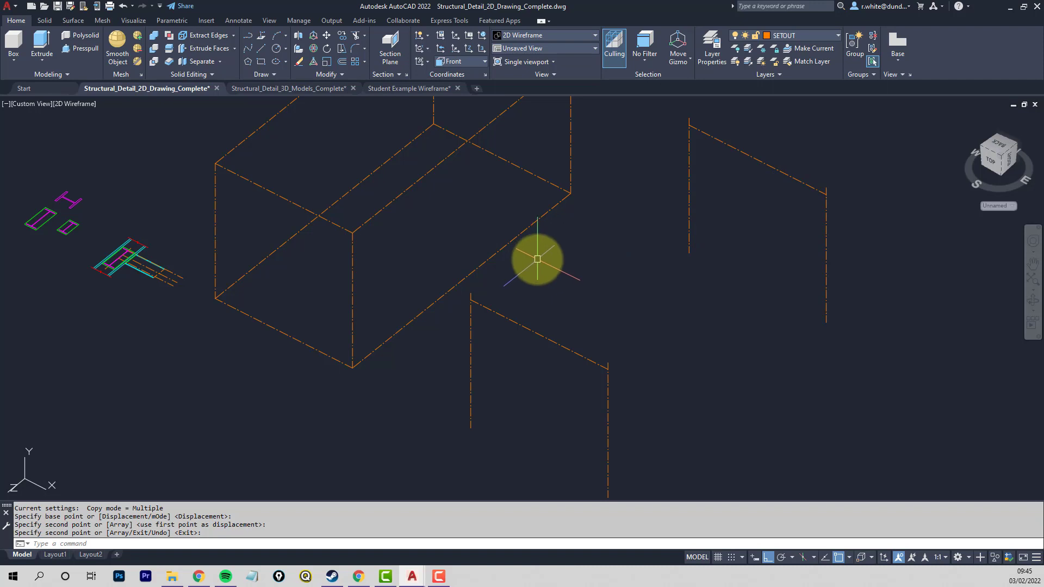
- Set the coordinate system back to World
middle_drag(298, 261, 419, 296)
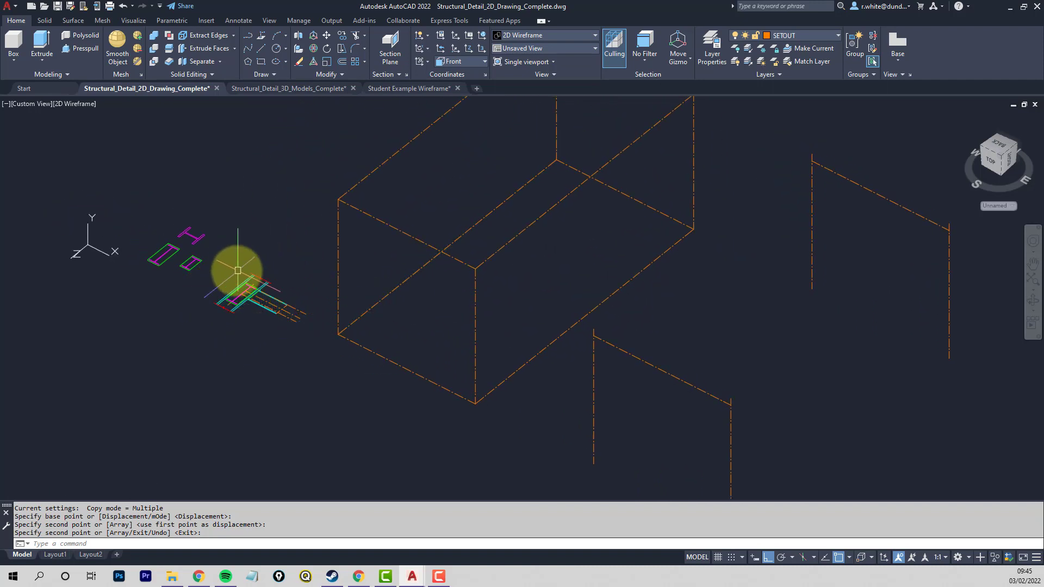
drag(86, 247, 465, 68)
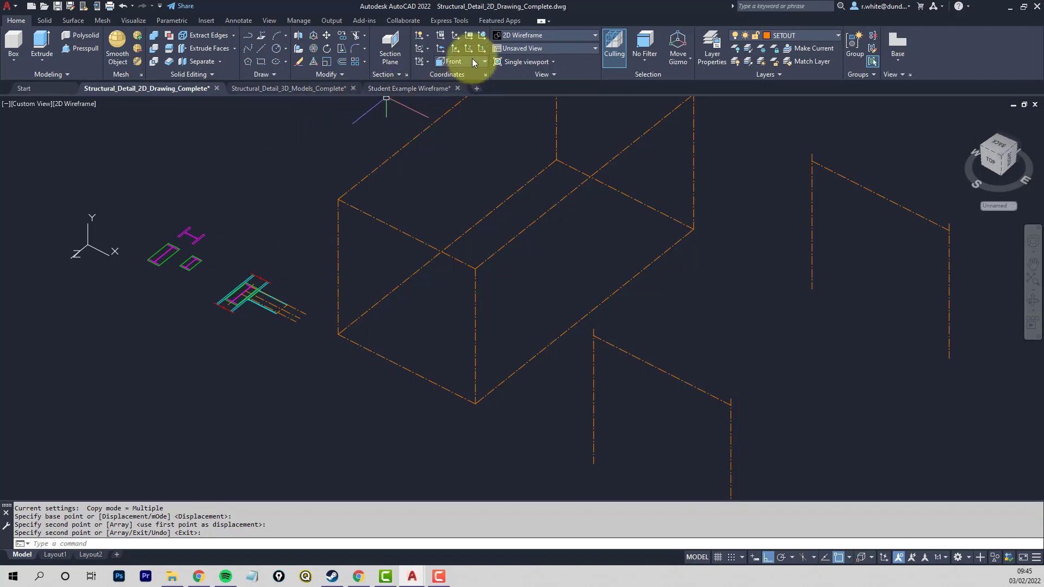
click(473, 63)
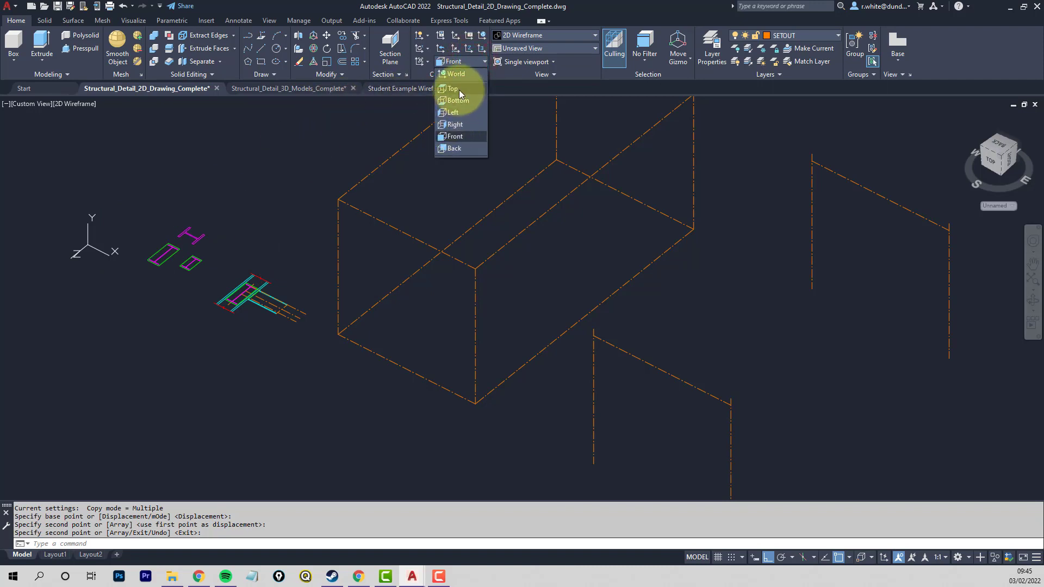
click(460, 76)
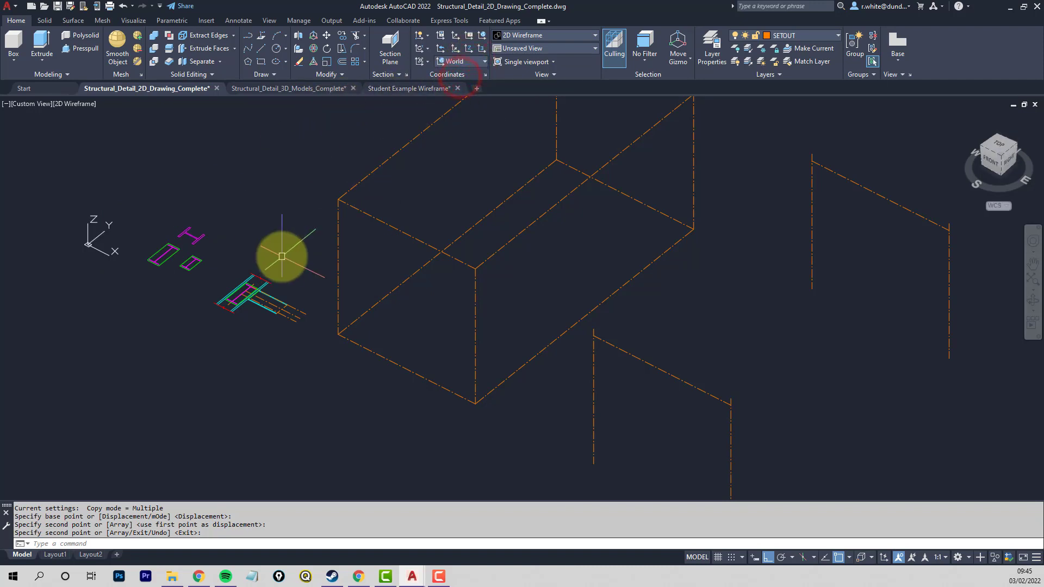
- Copy the lowest beam centreline from the 2D connection detail, using the I-section's upper flange and vertical centreline intersection as base point
scroll(244, 295, up, 8)
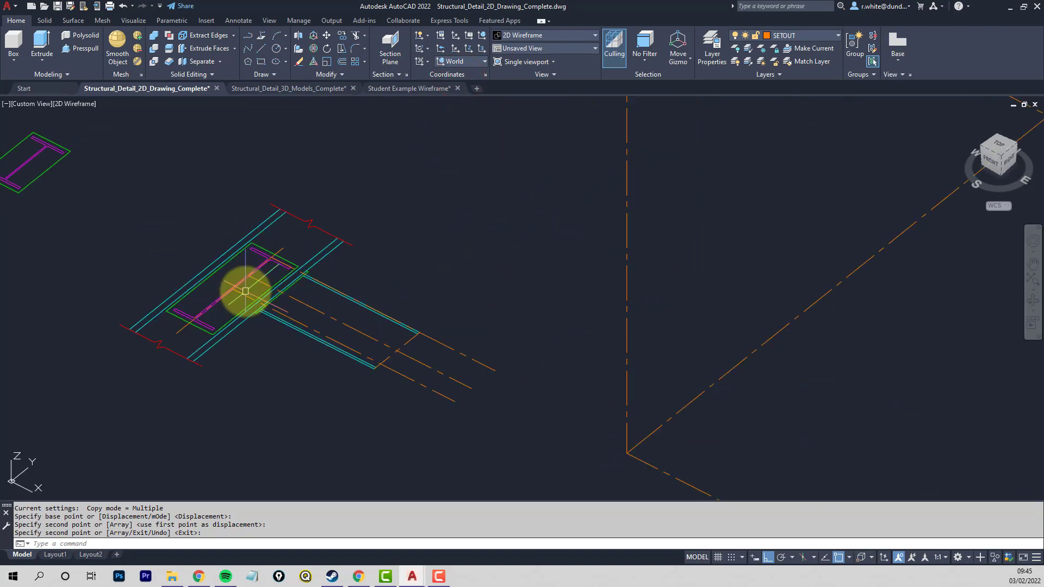
middle_drag(263, 286, 357, 255)
scroll(365, 246, up, 2)
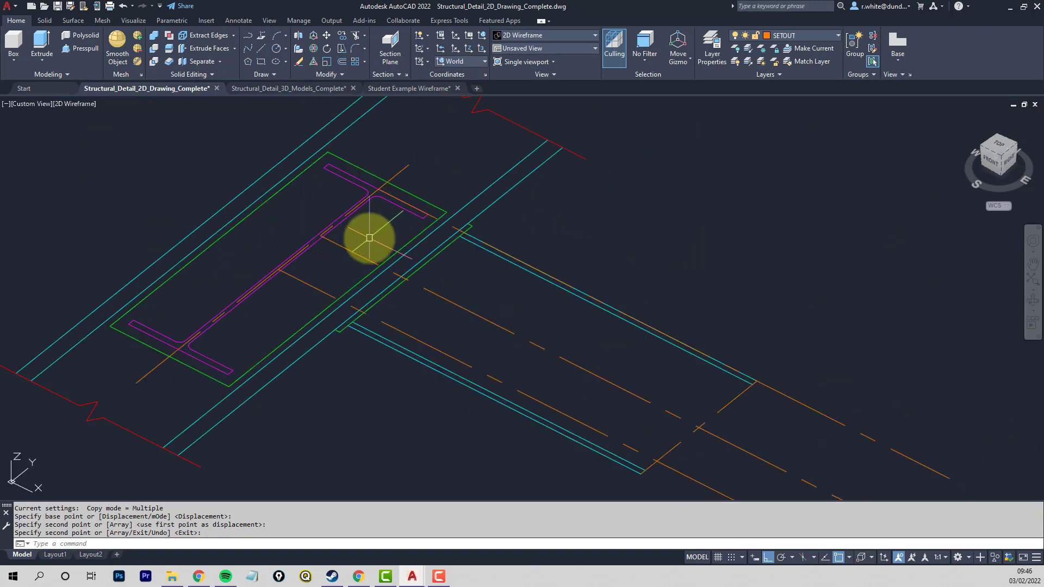
scroll(371, 240, down, 2)
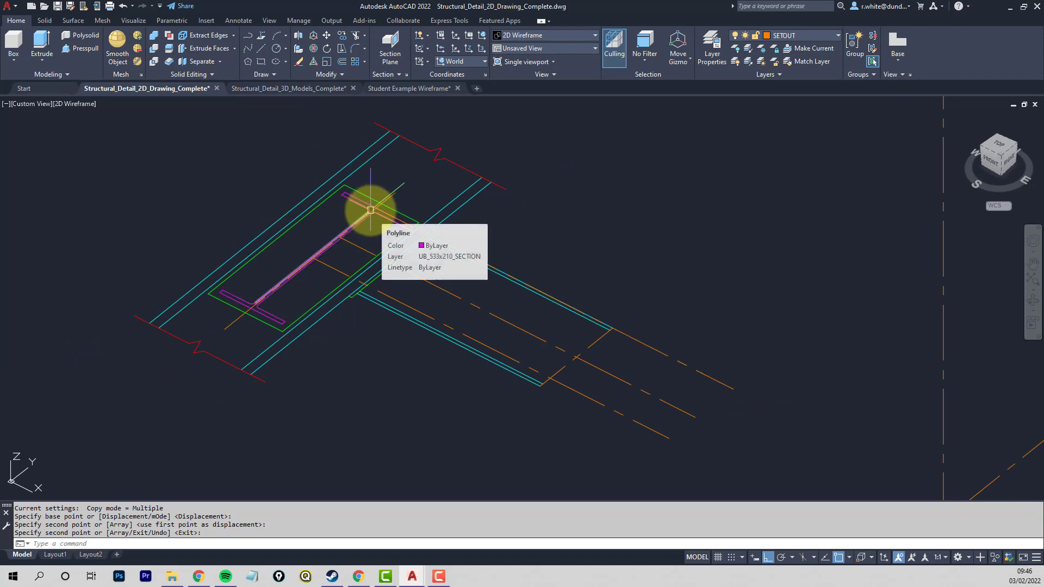
key(ctrl+shift+c)
scroll(382, 204, up, 3)
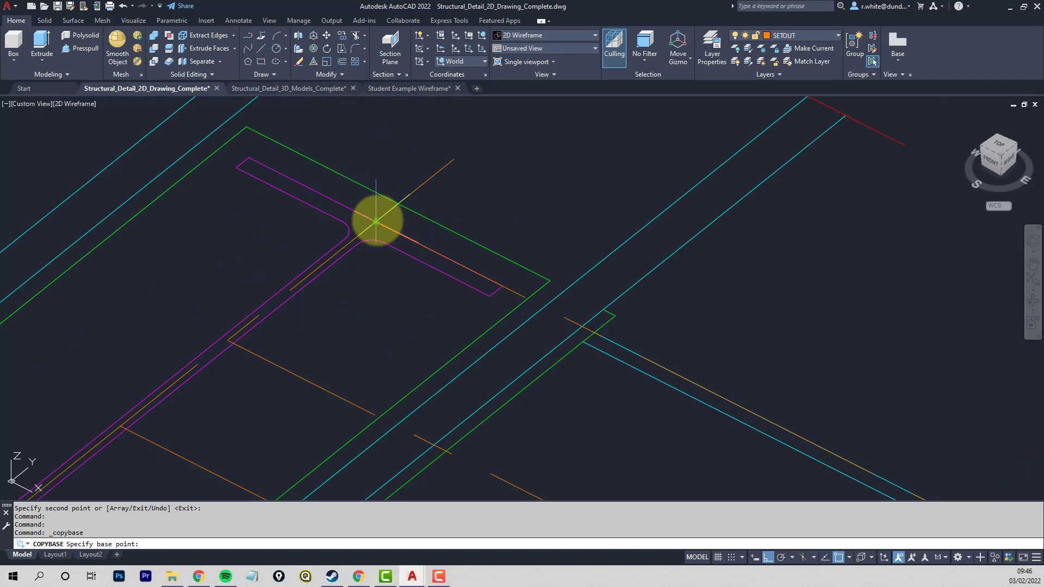
click(375, 221)
scroll(374, 234, down, 4)
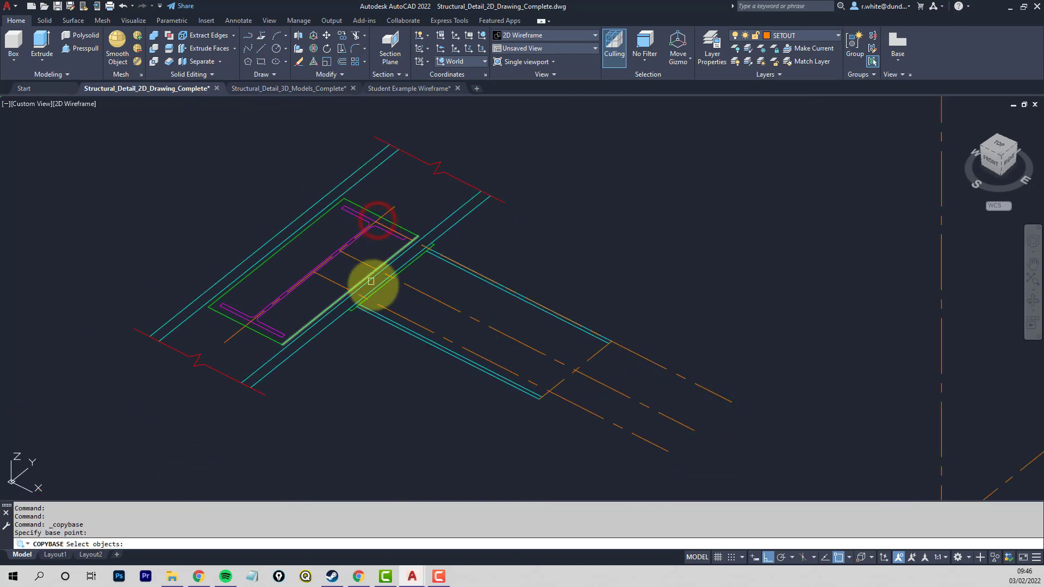
click(331, 279)
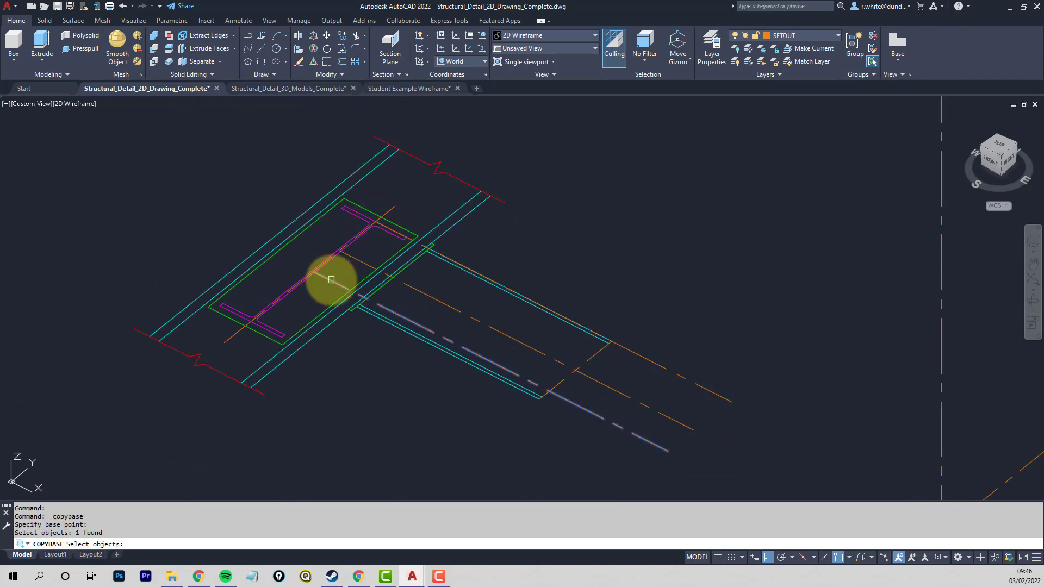
key(Return)
- Set the coordinate system to Left and paste the centreline as a block at the top end of the rear-left column setout line
scroll(517, 232, down, 4)
scroll(715, 263, down, 3)
middle_drag(716, 263, 392, 281)
scroll(392, 282, down, 3)
middle_drag(594, 299, 496, 301)
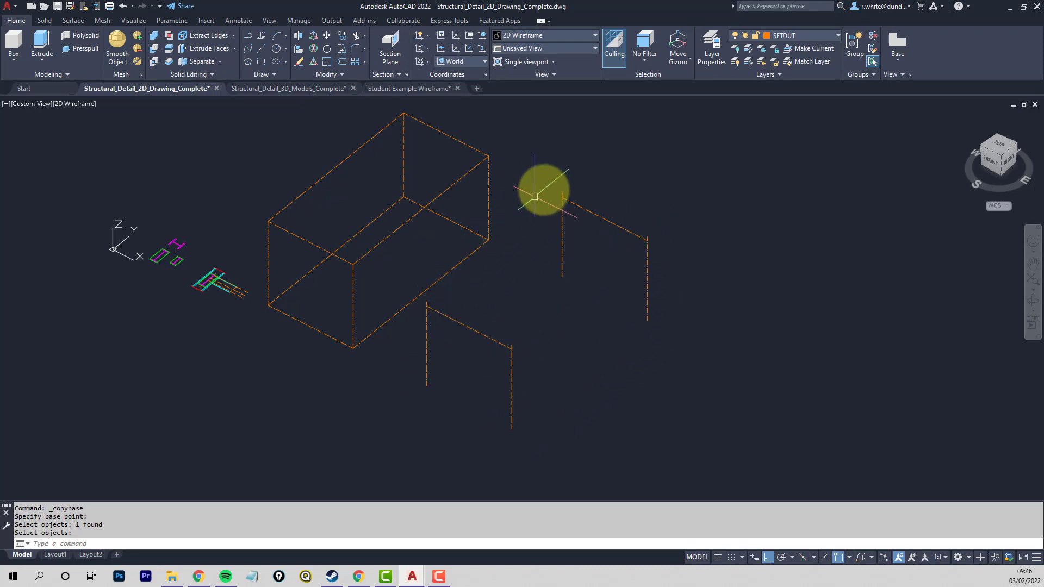
click(484, 61)
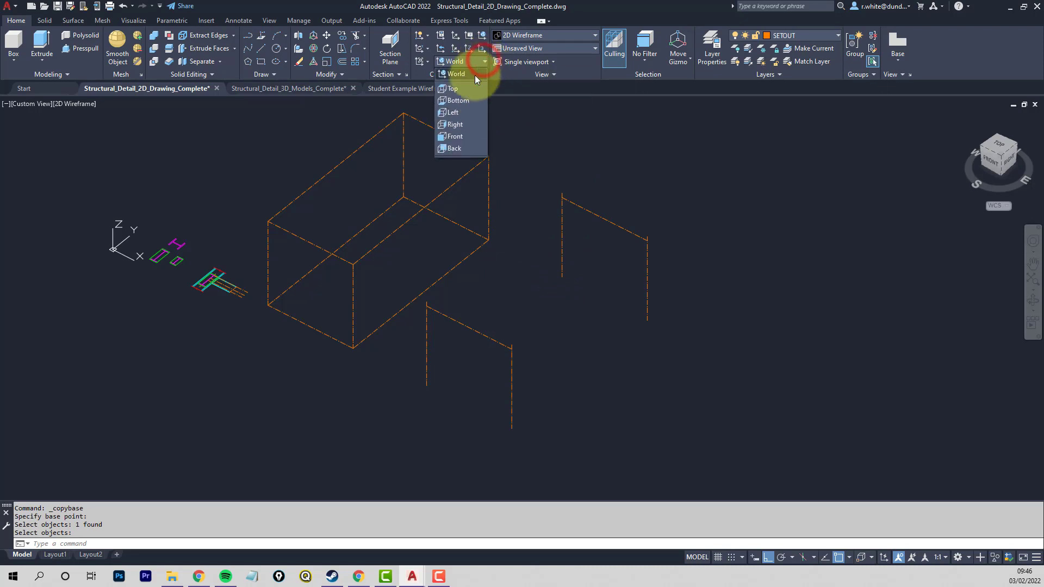
click(454, 112)
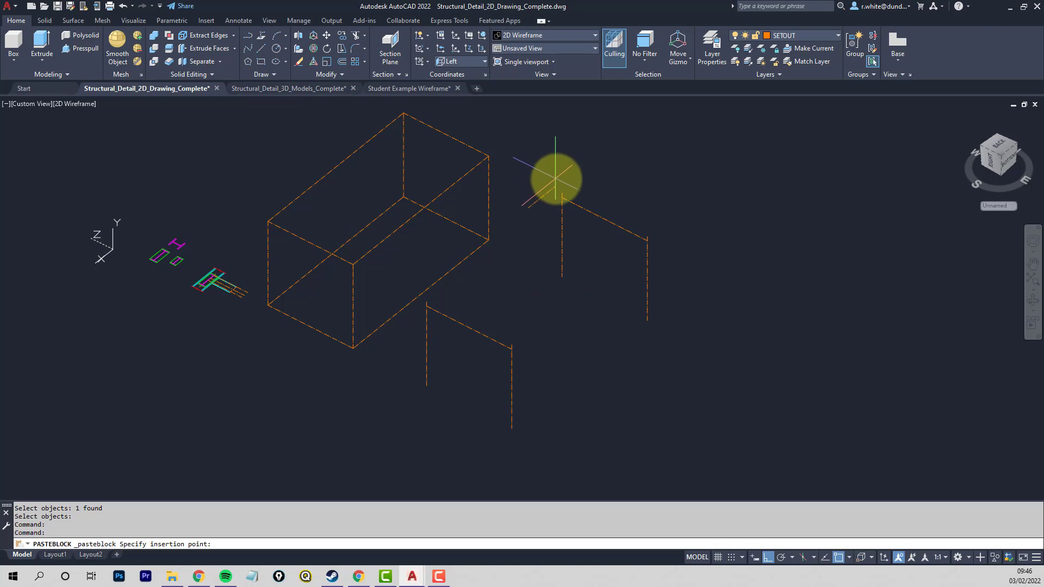
scroll(562, 193, up, 6)
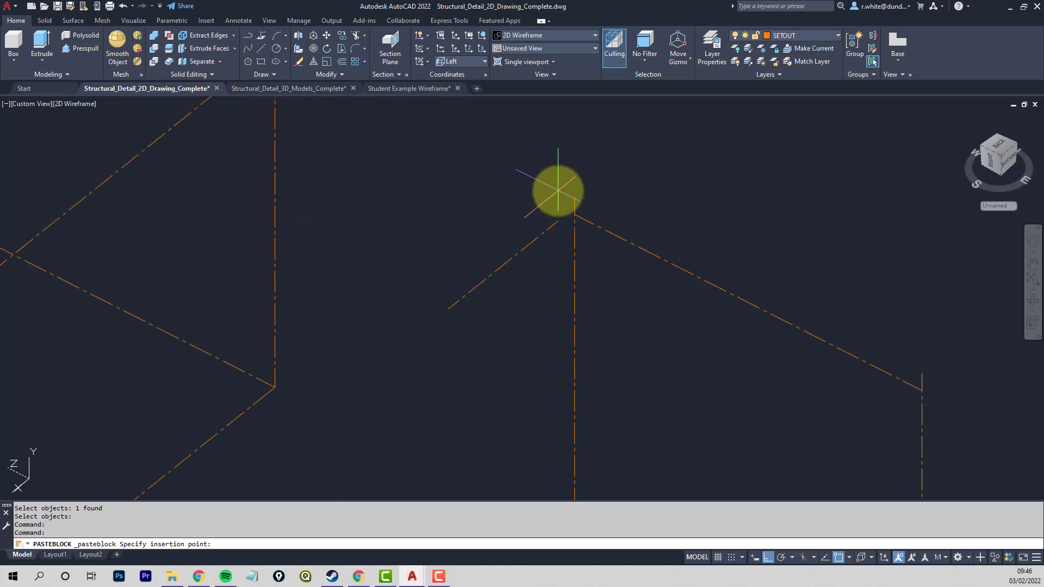
click(575, 196)
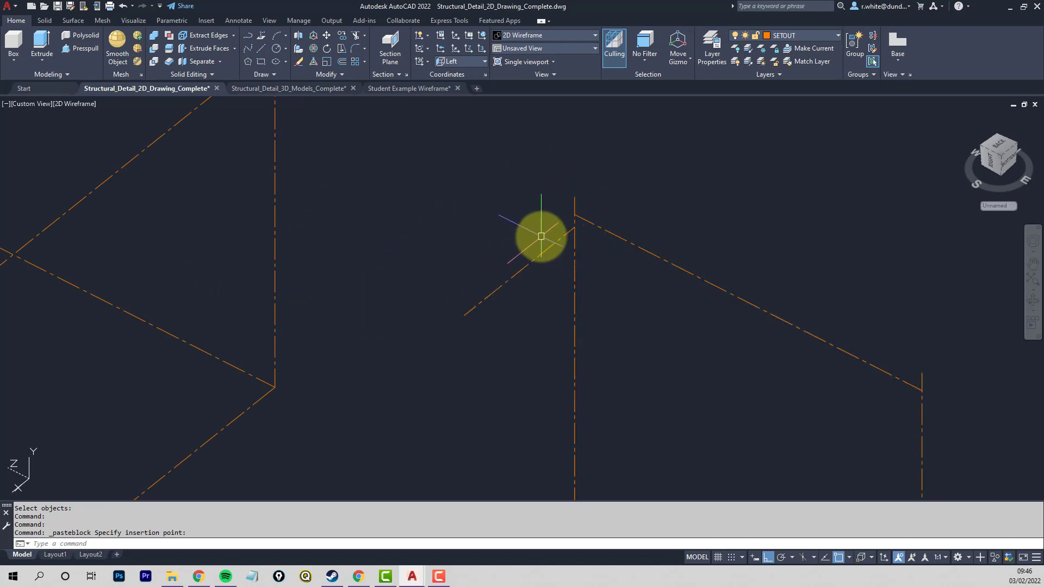
- Explode the pasted block at the rear-left column setout line
text(x)
key(Return)
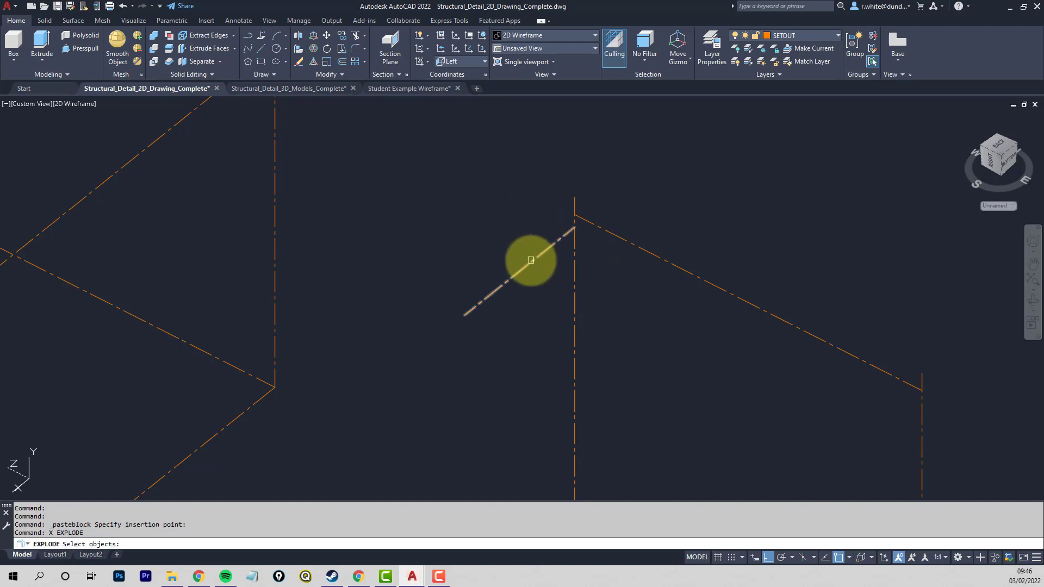
click(531, 261)
key(Return)
- Extend the exploded centreline to the front-left column setout line as its boundary edge
scroll(517, 252, down, 4)
middle_drag(470, 278, 477, 264)
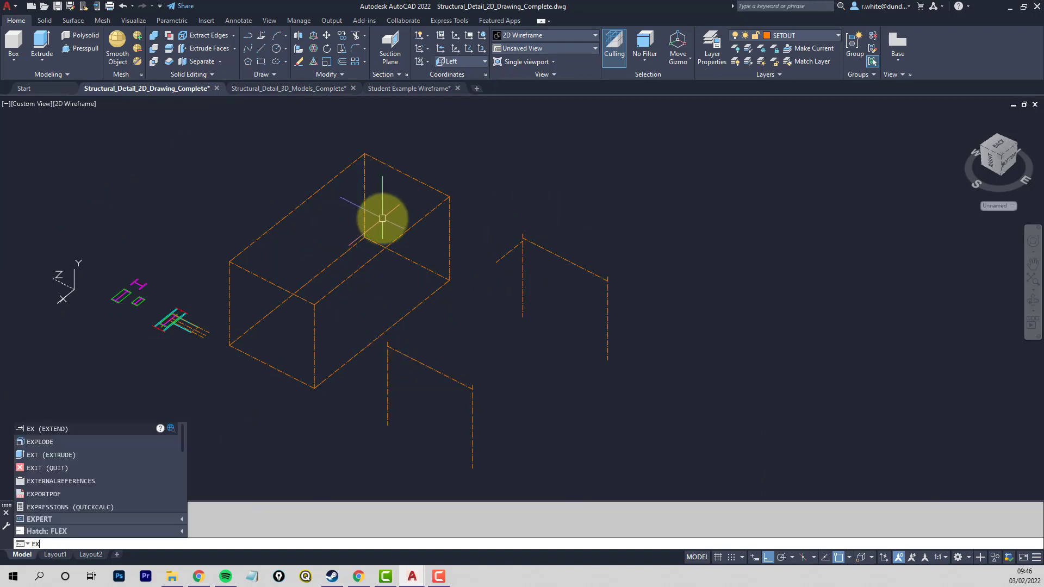
key(Return)
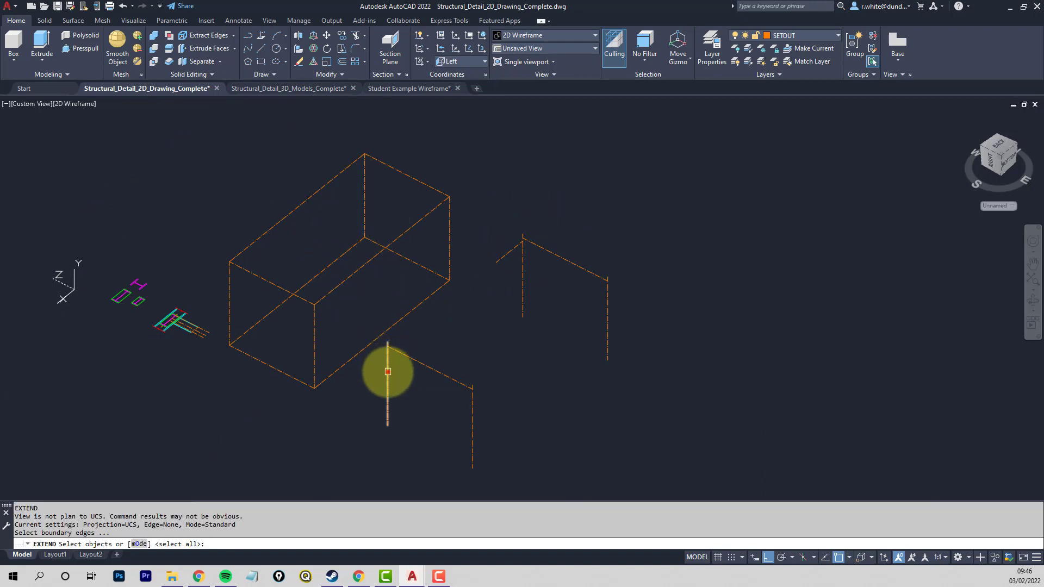
click(387, 372)
key(Return)
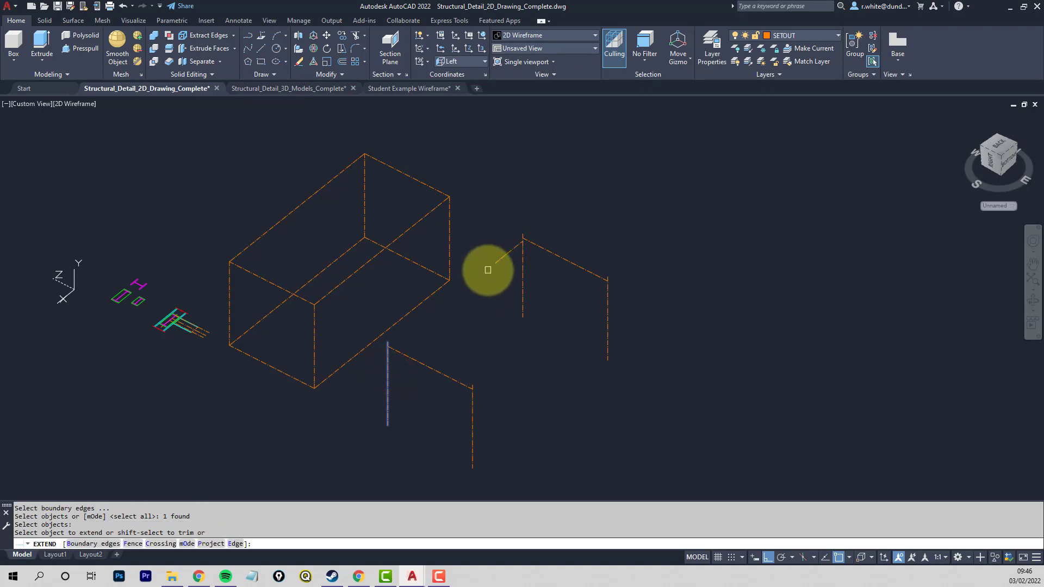
click(497, 262)
middle_drag(482, 319, 426, 280)
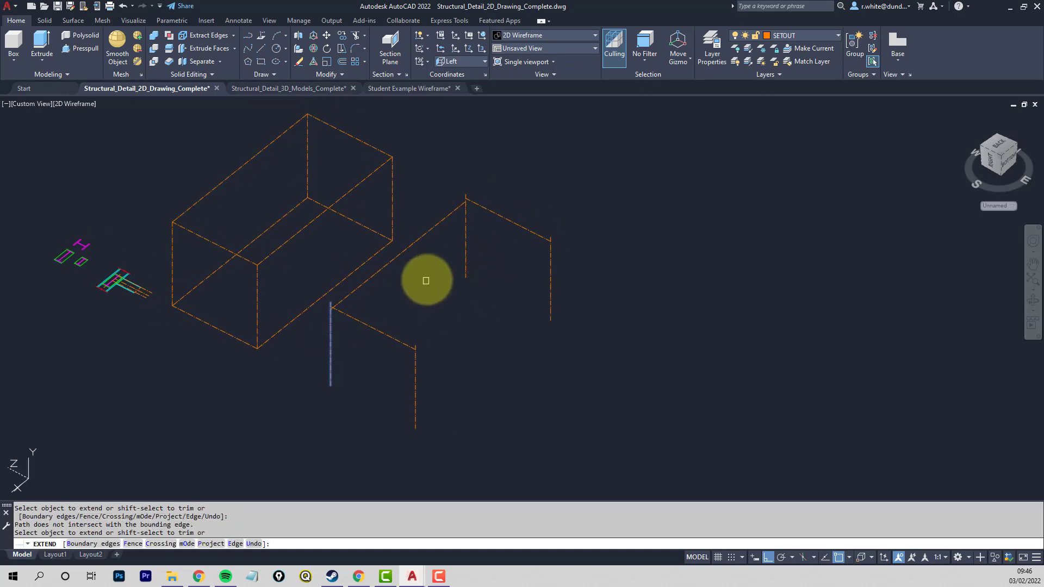
key(Escape)
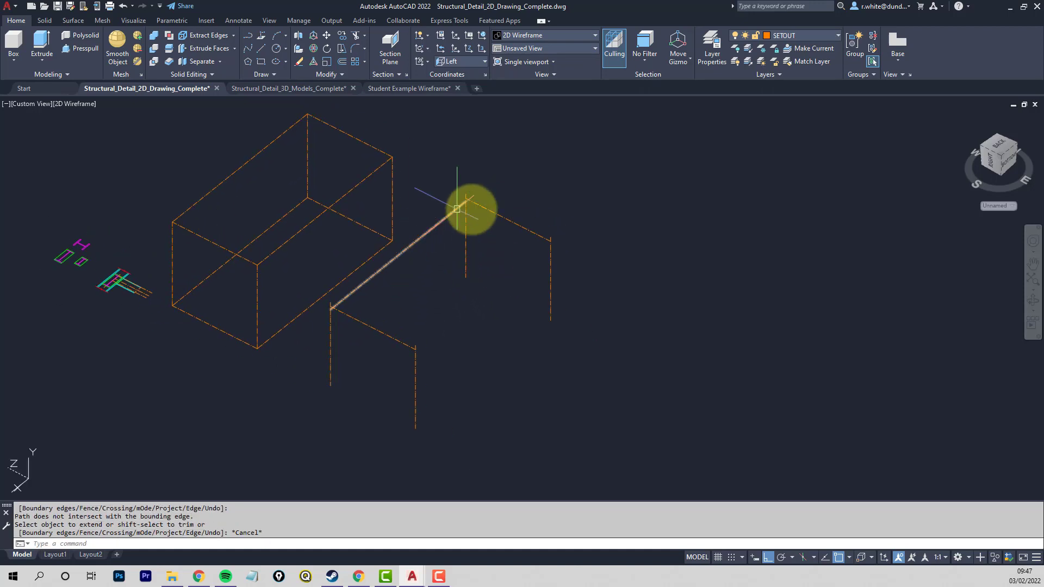
- Try copying the long beam centreline from the rear-left column top to the rear-right column top, and undo the copy
click(342, 36)
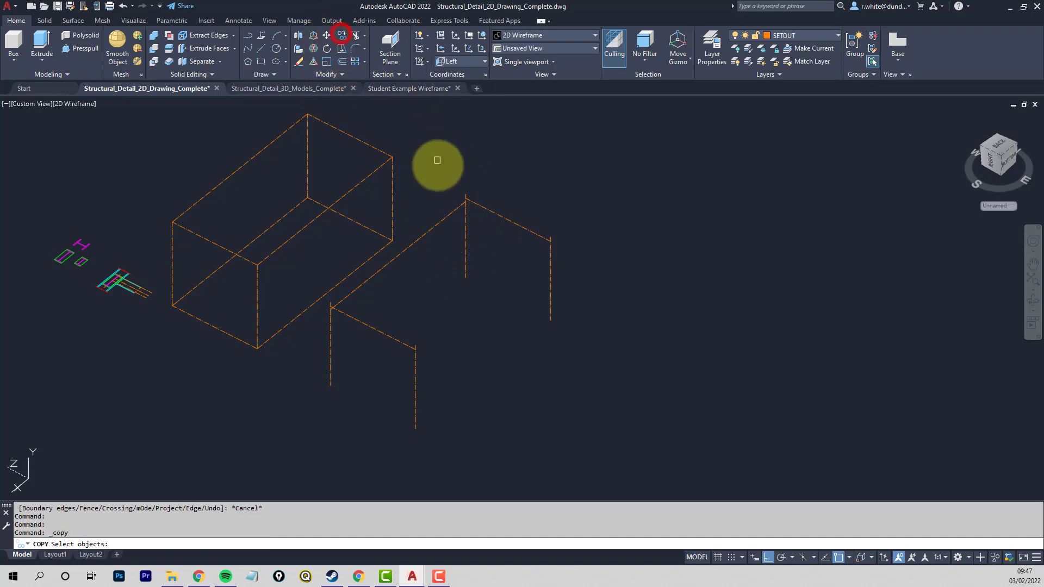
click(436, 225)
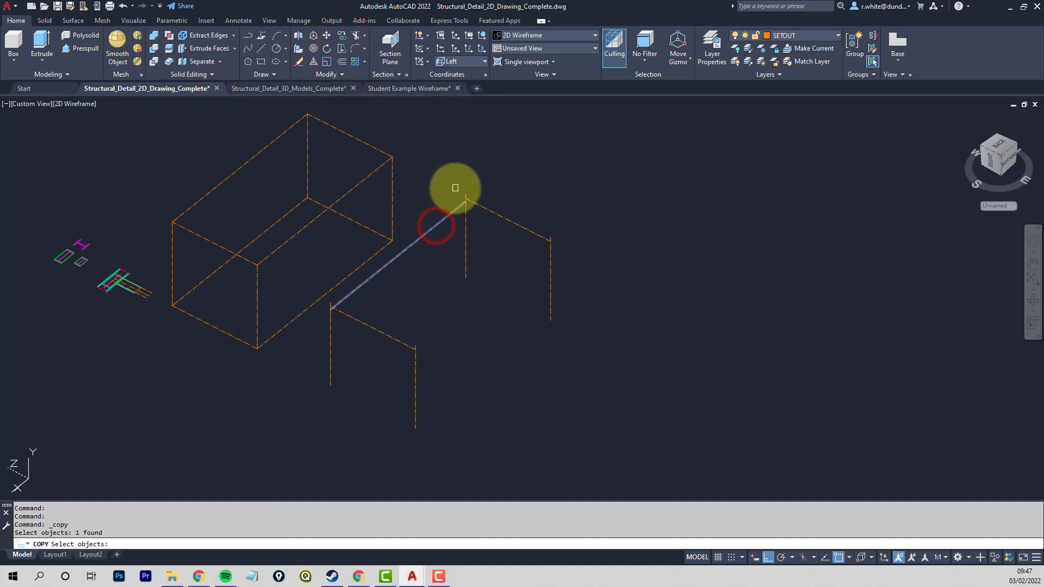
key(Return)
click(465, 194)
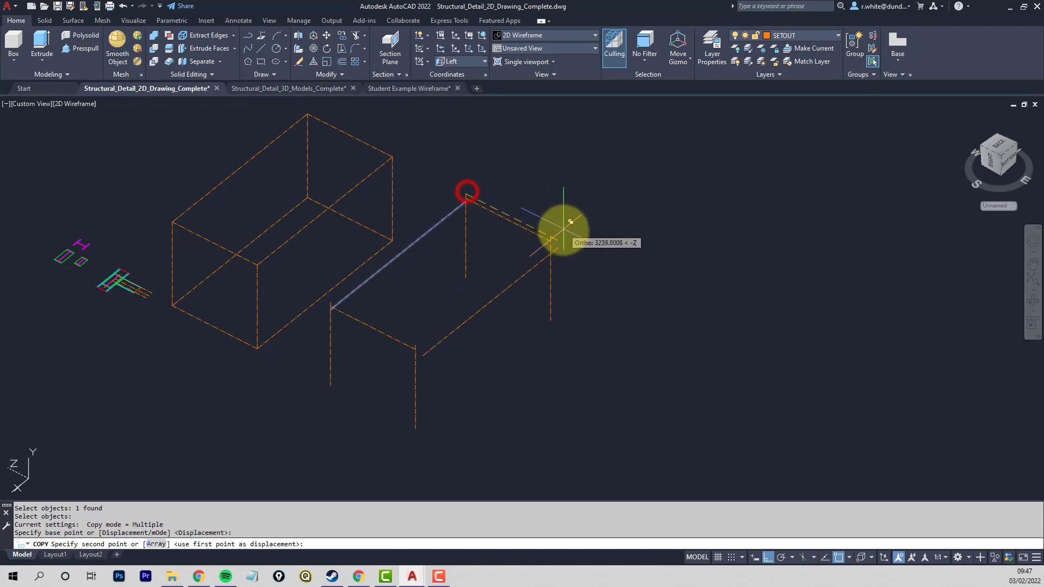
click(550, 239)
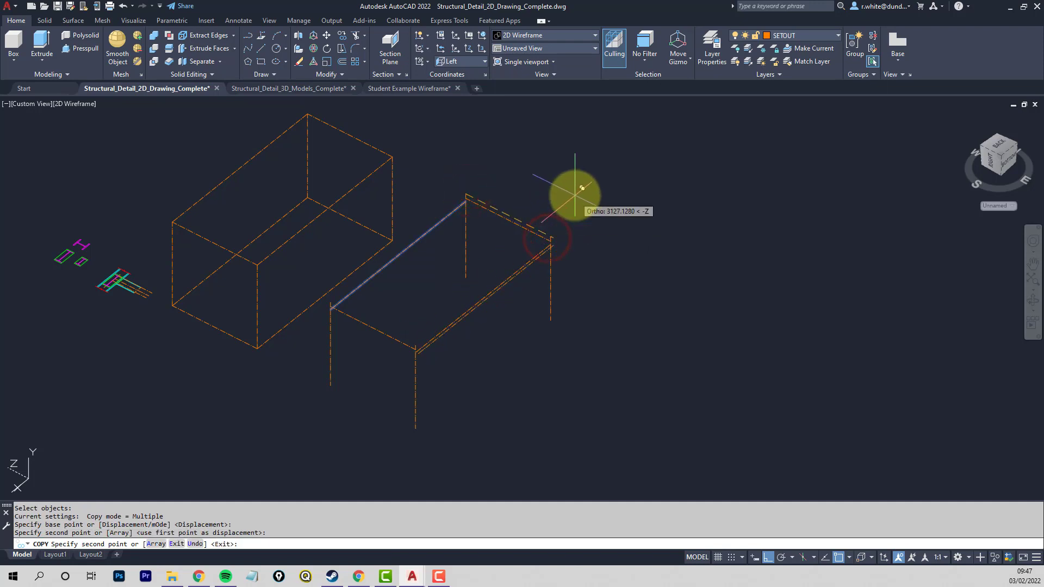
key(Return)
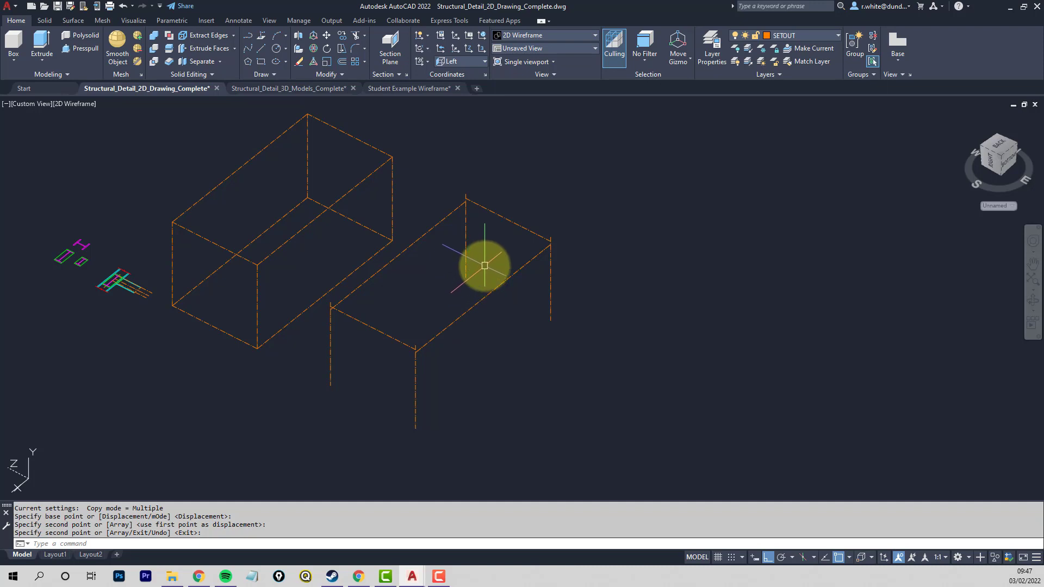
text(u)
key(Return)
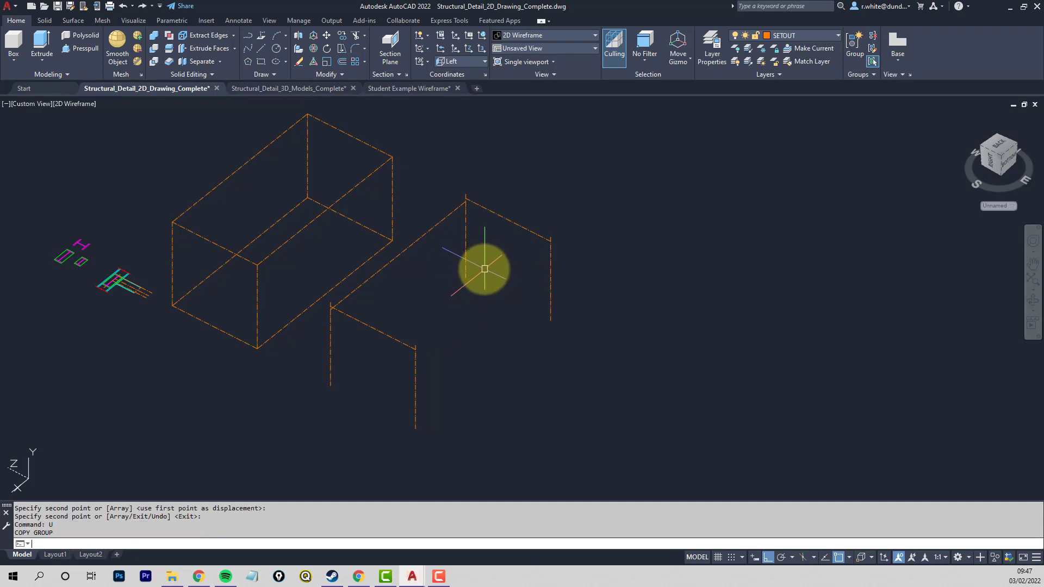
- Set the coordinate system to World and offset the long beam centreline by 3000 towards the opposite pair of columns
click(471, 61)
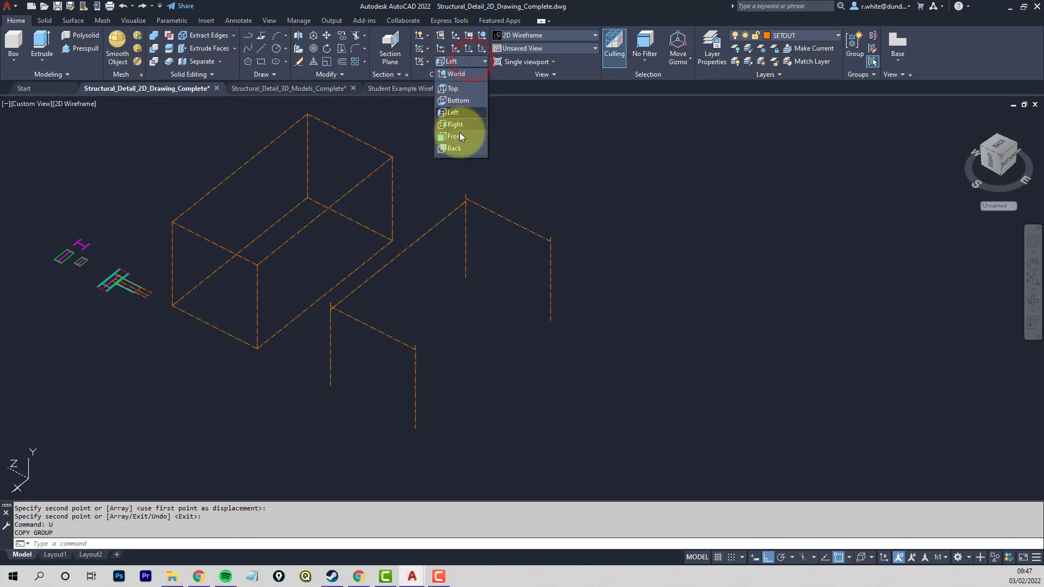
click(458, 74)
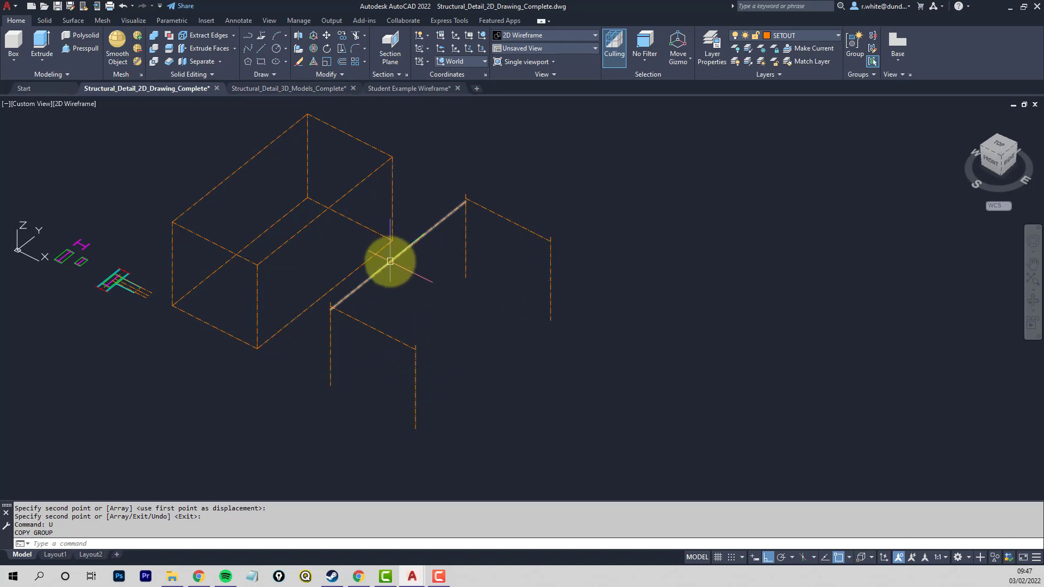
mouse_move(390, 262)
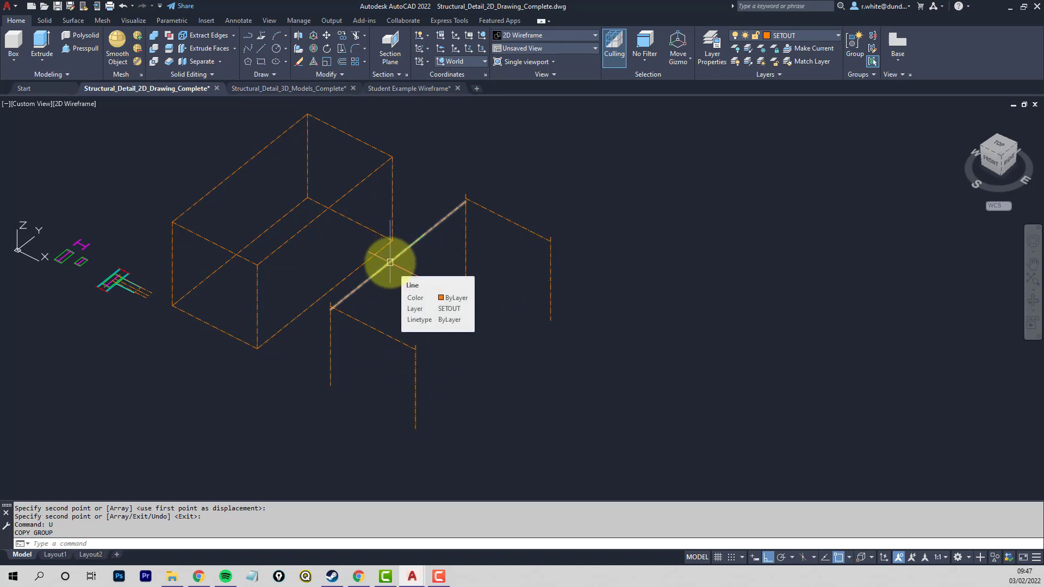
click(342, 61)
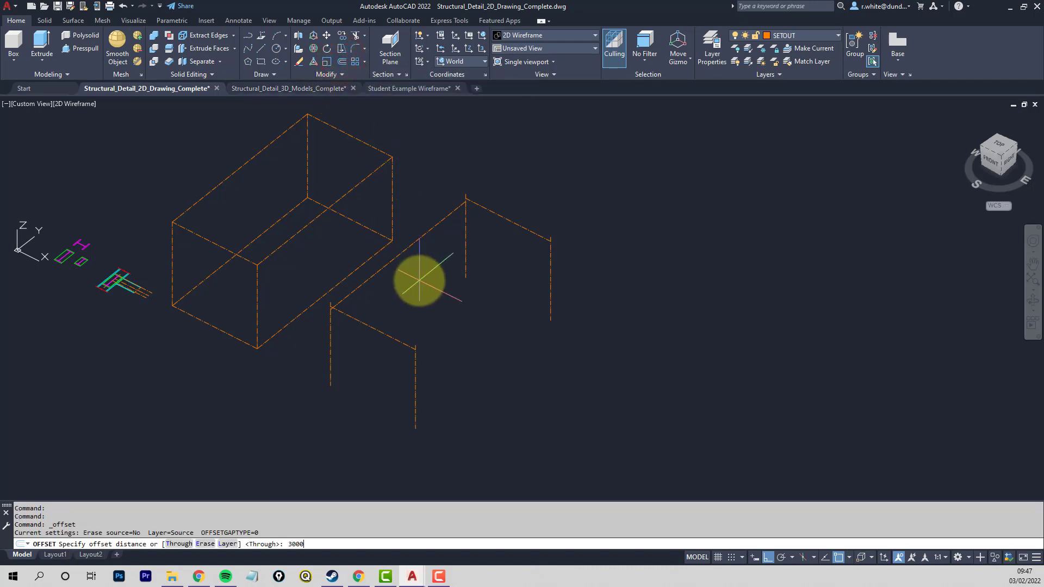
text(3000)
key(Return)
click(413, 245)
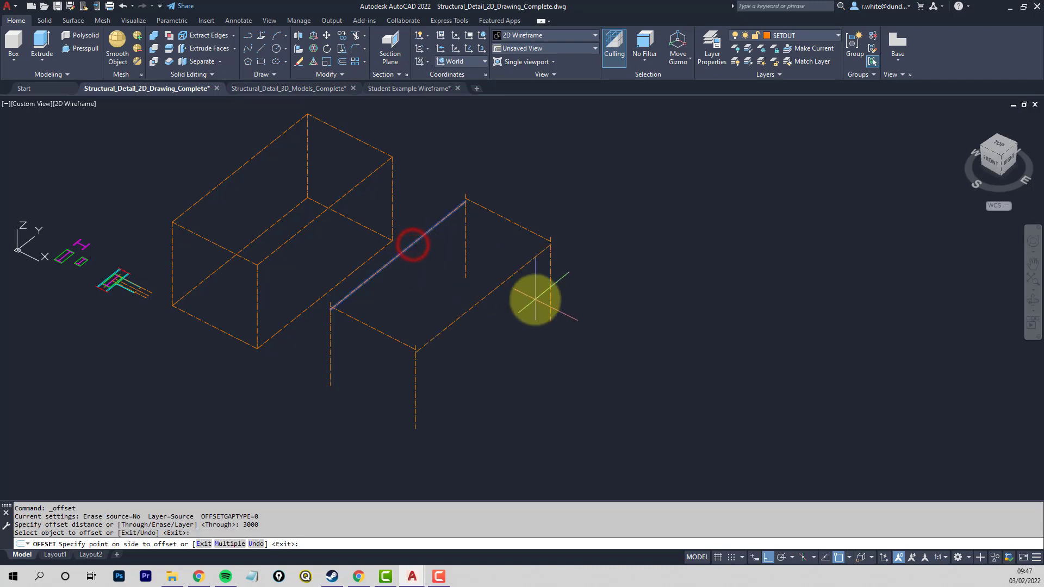
click(512, 313)
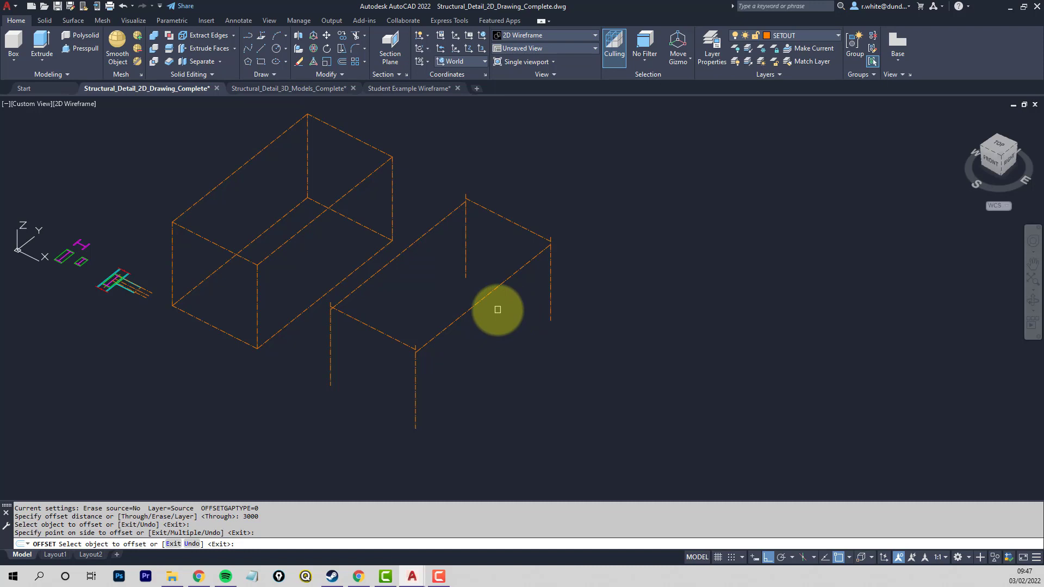
key(Escape)
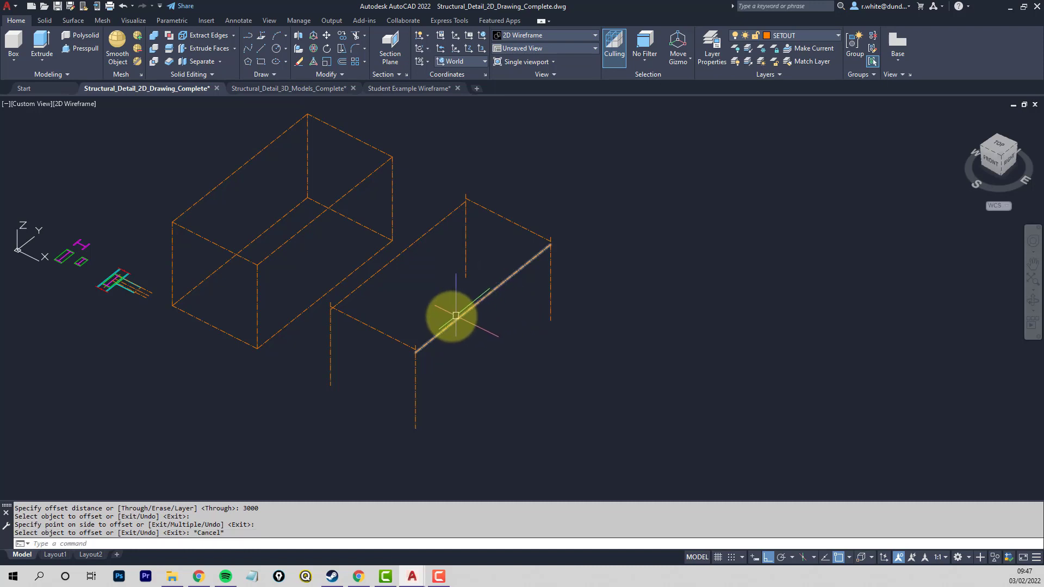
shift+middle_drag(420, 303, 417, 280)
scroll(343, 228, up, 2)
scroll(337, 240, down, 2)
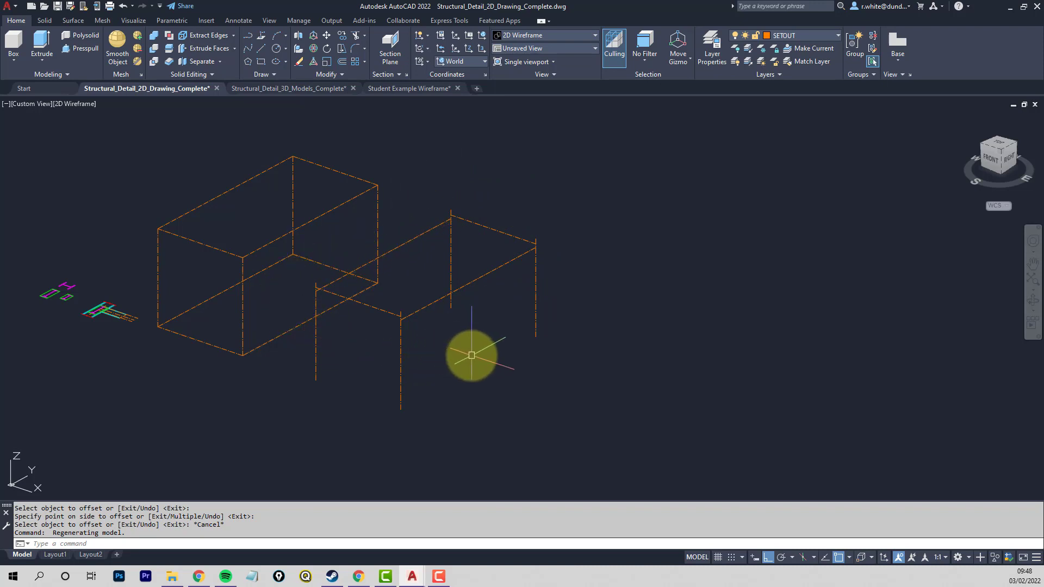
shift+middle_drag(496, 375, 453, 364)
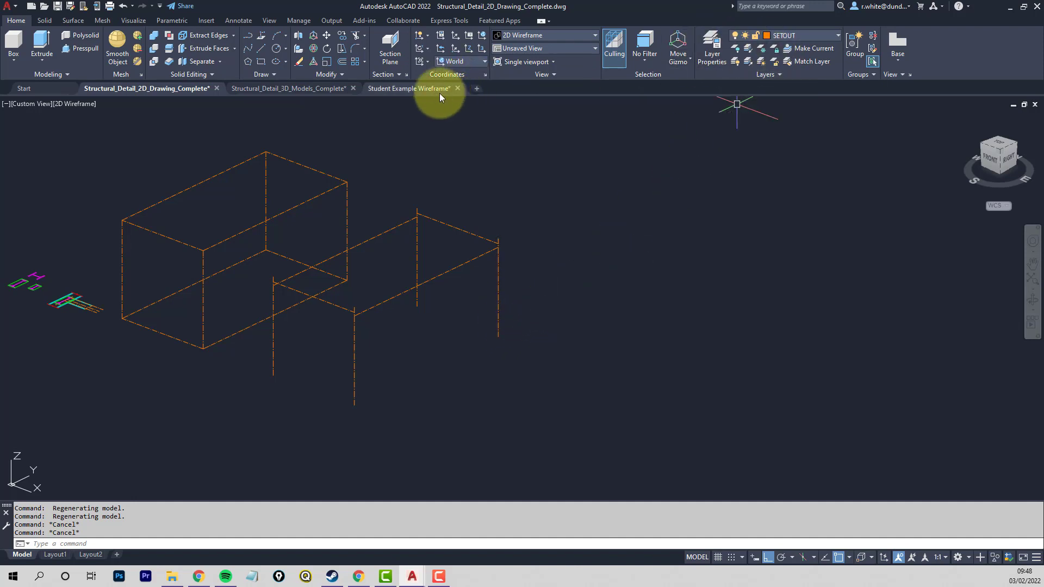
- Switch to the Structural_Detail_3D_Models_Complete drawing and select the rear yellow beam of the stage 4 bay for inspection
click(293, 88)
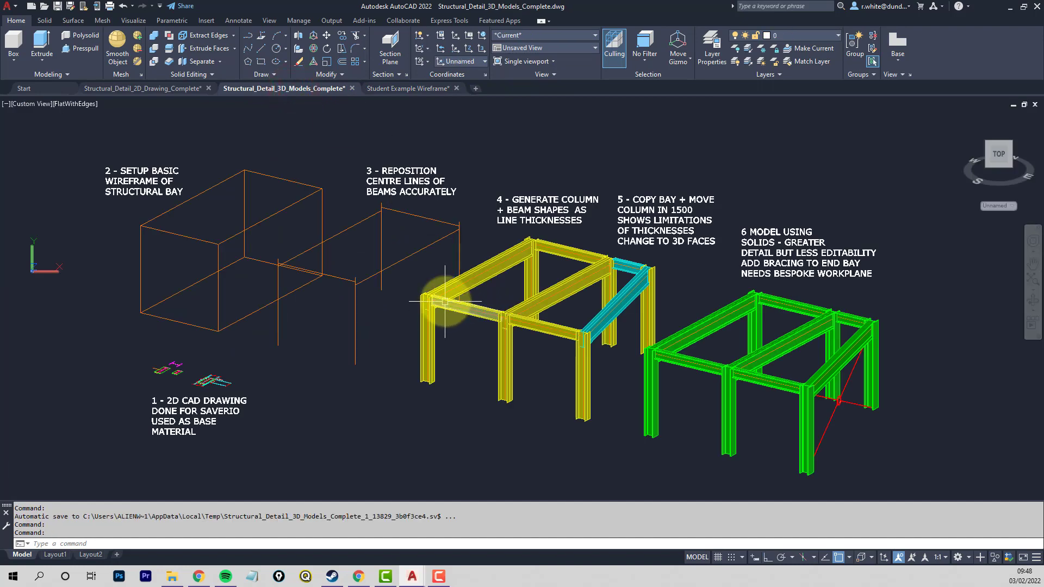
scroll(457, 295, up, 3)
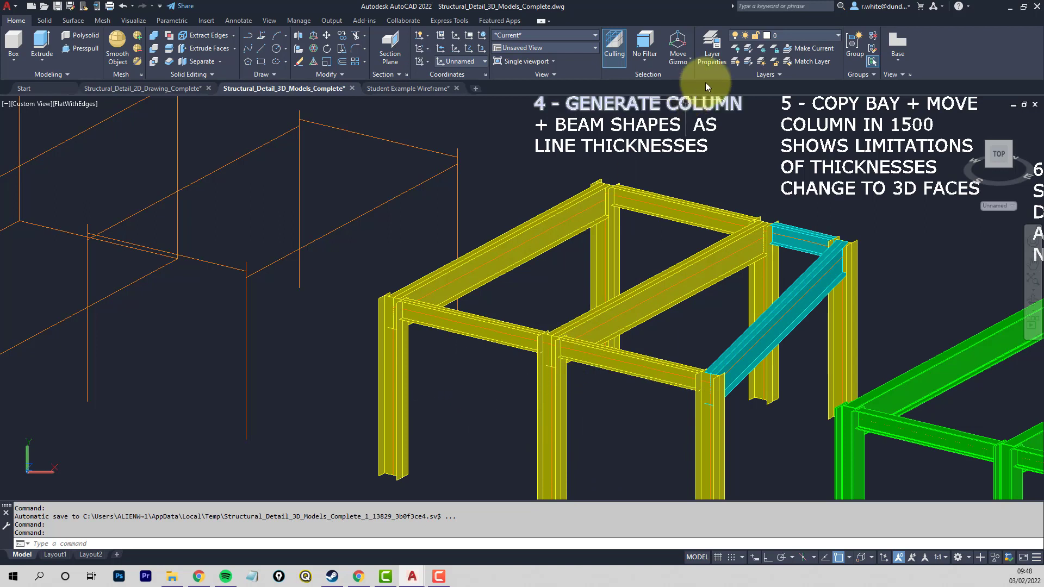
click(680, 200)
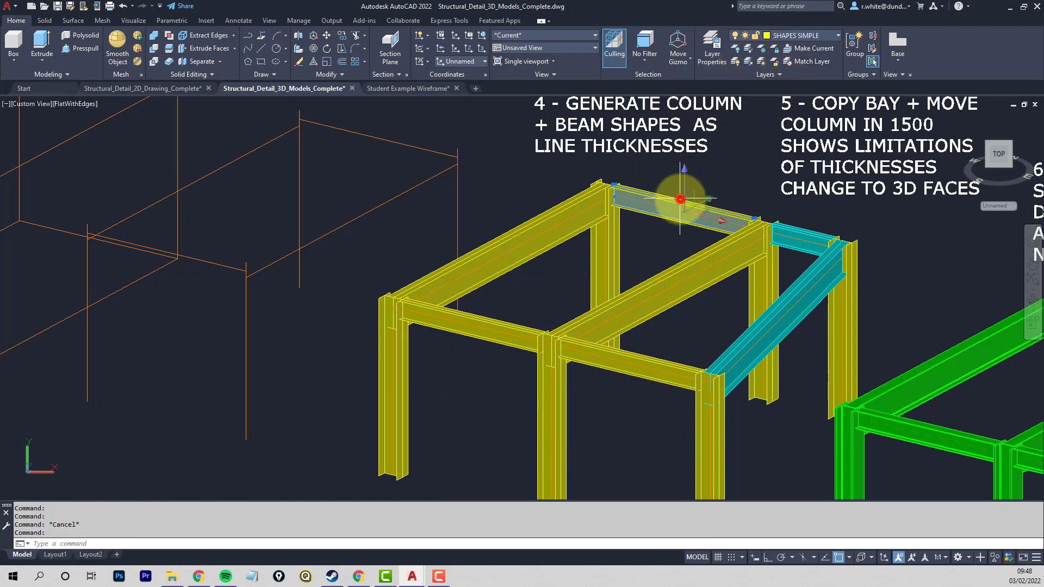
- Switch back to the Structural_Detail_2D_Drawing_Complete drawing and create a new layer named SHAPE SIMPLE
key(Escape)
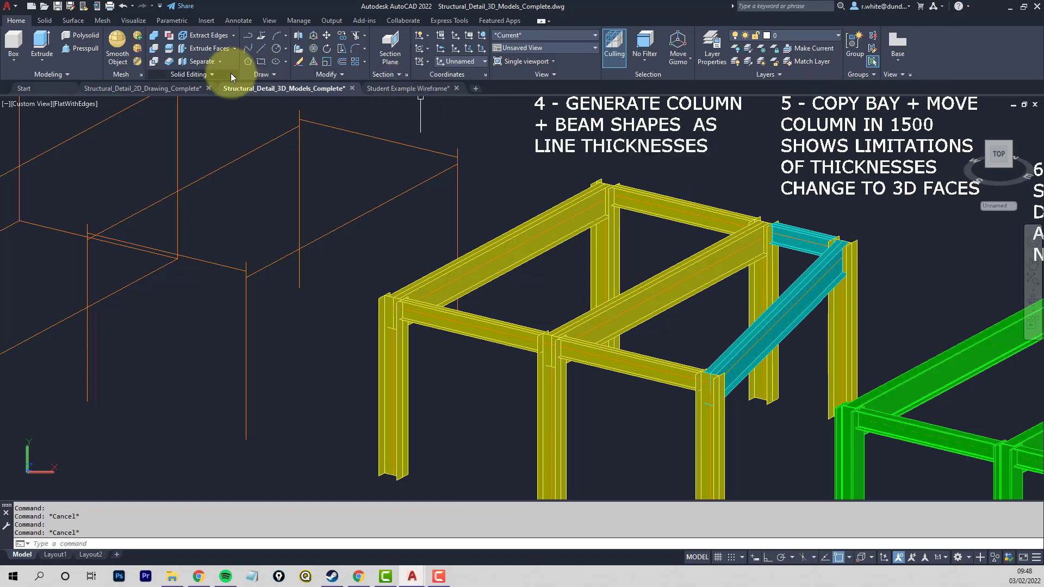
click(146, 89)
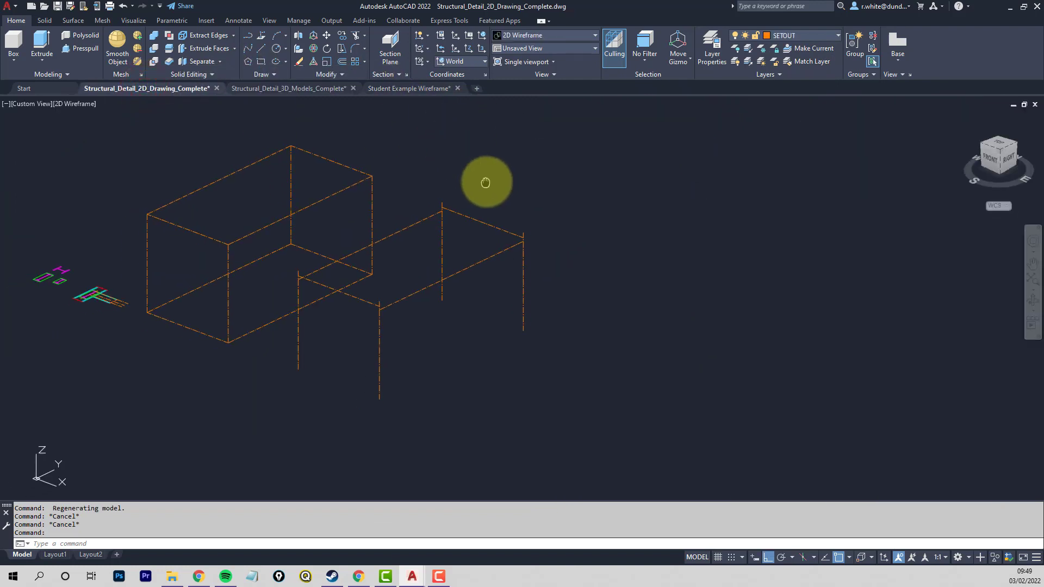
click(710, 49)
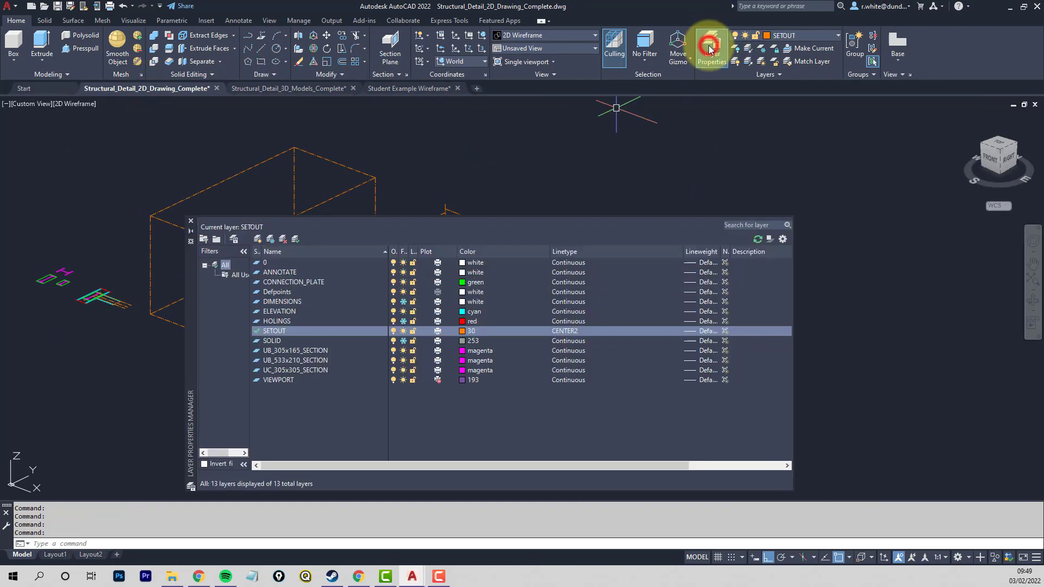
click(259, 240)
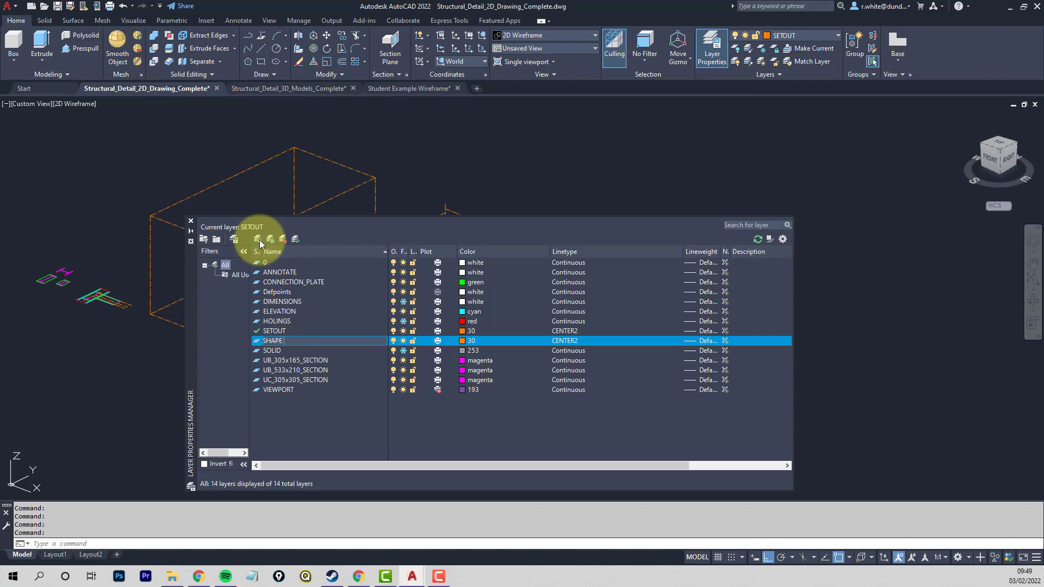
- Set the SHAPE SIMPLE layer to yellow with the Continuous linetype and make it the current layer
click(463, 342)
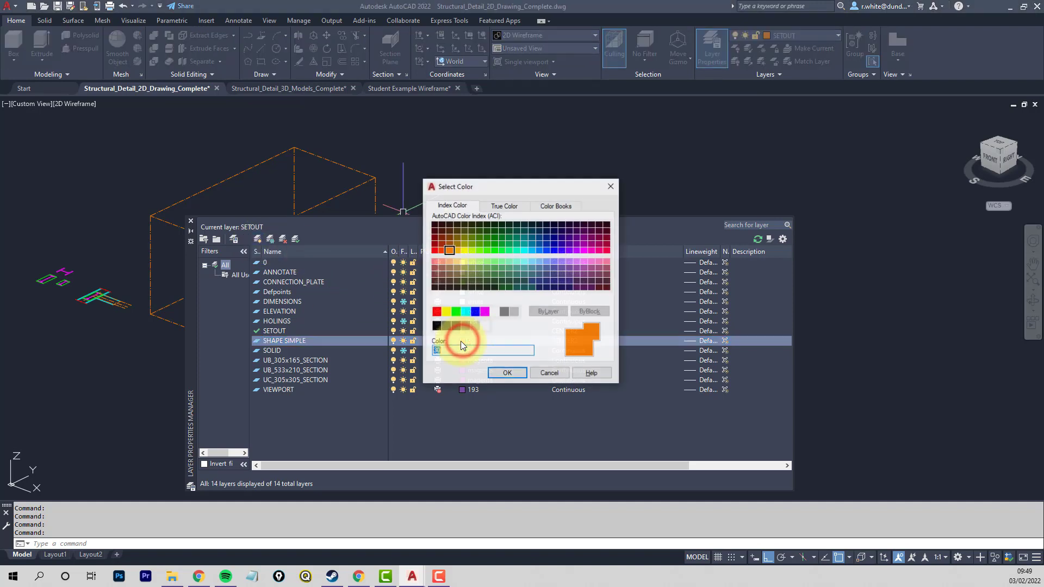
click(446, 312)
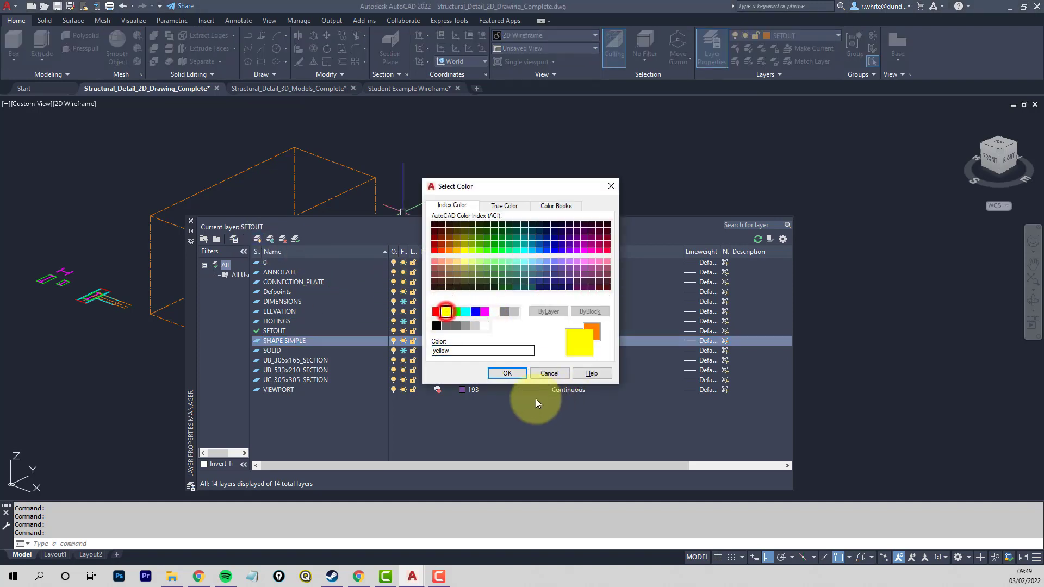
click(507, 373)
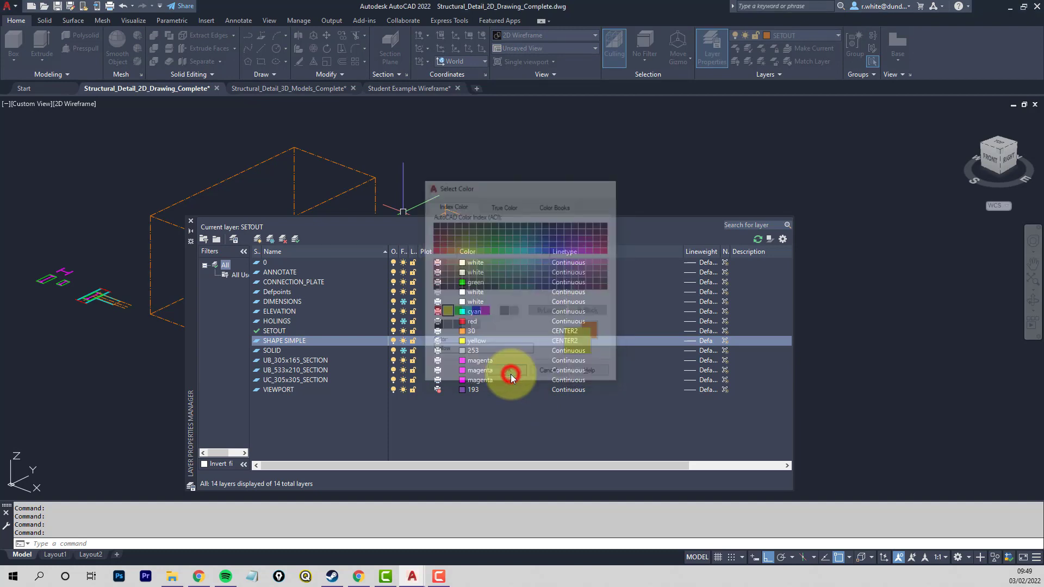
click(565, 341)
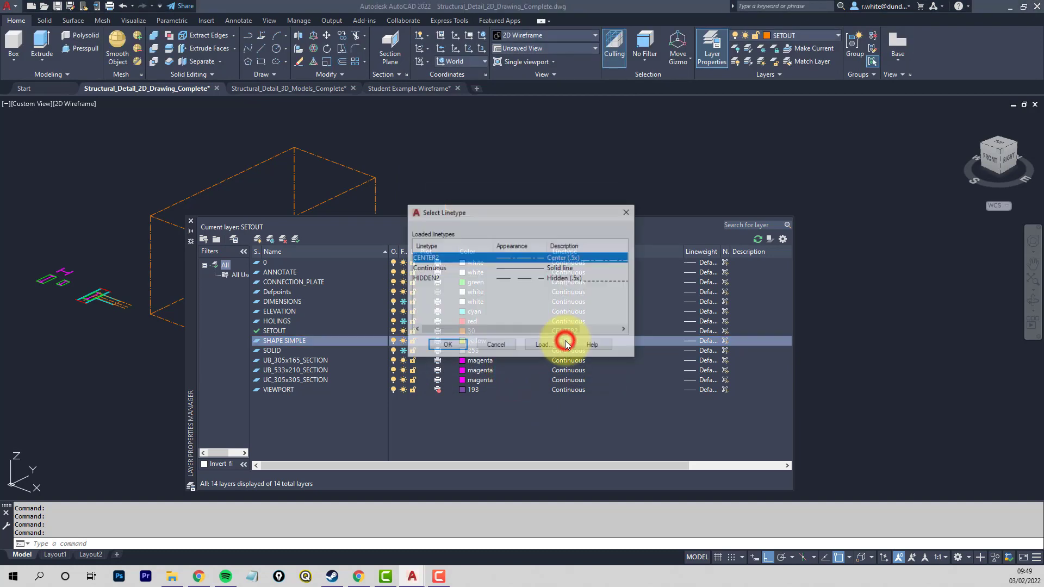
click(449, 269)
click(456, 345)
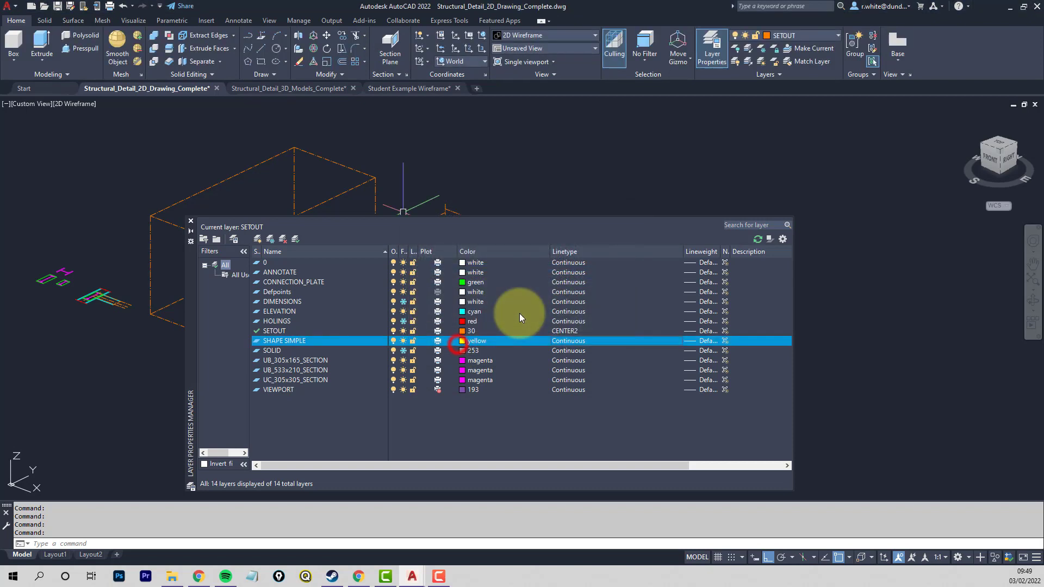
click(295, 240)
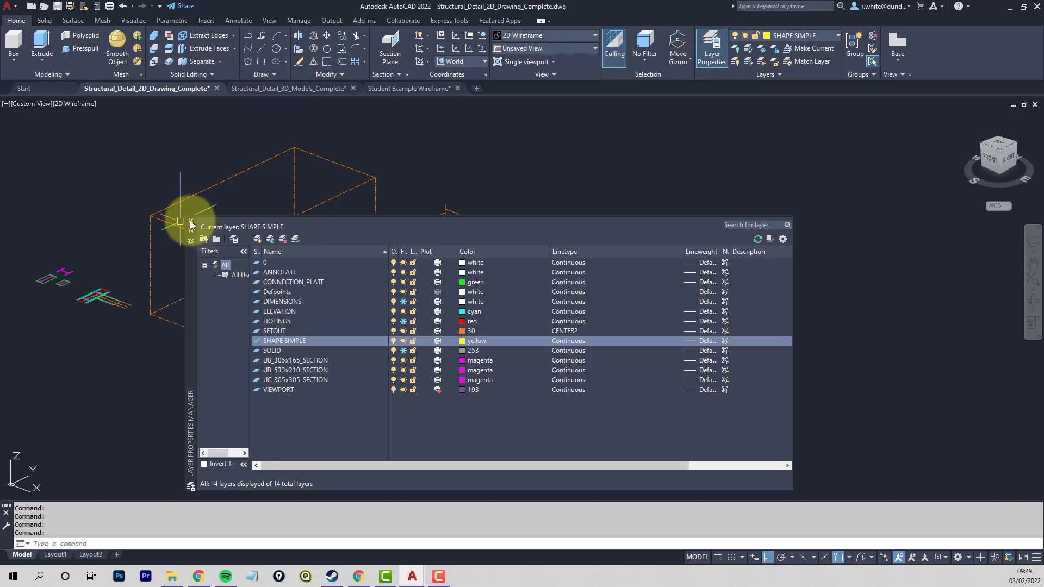
click(190, 222)
- Copy the column-and-beam setout bay along X, from the box's front-left bottom corner to the foot of the bay's front-left column
middle_drag(143, 337, 312, 325)
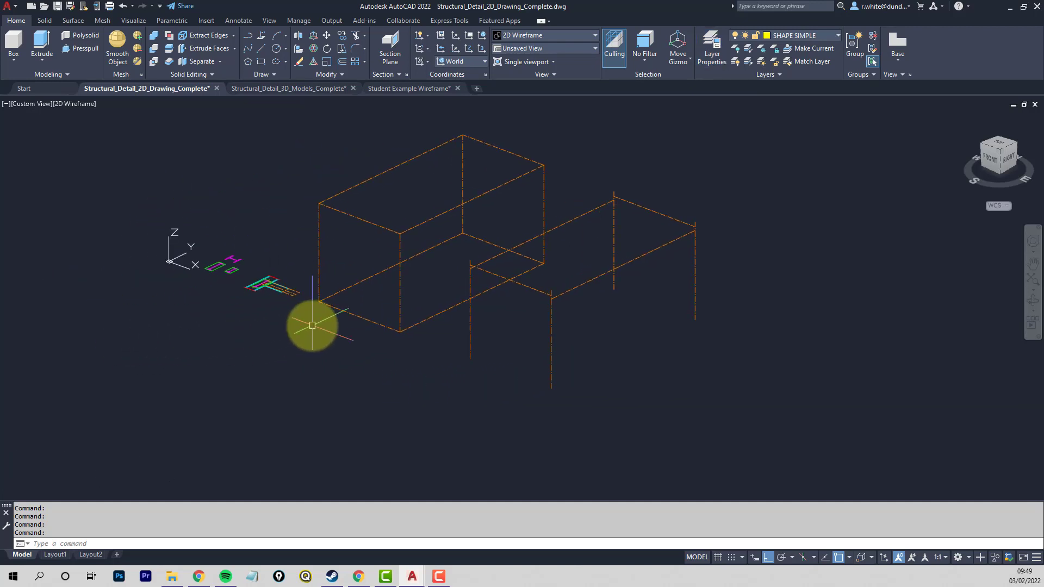
middle_drag(440, 325, 310, 298)
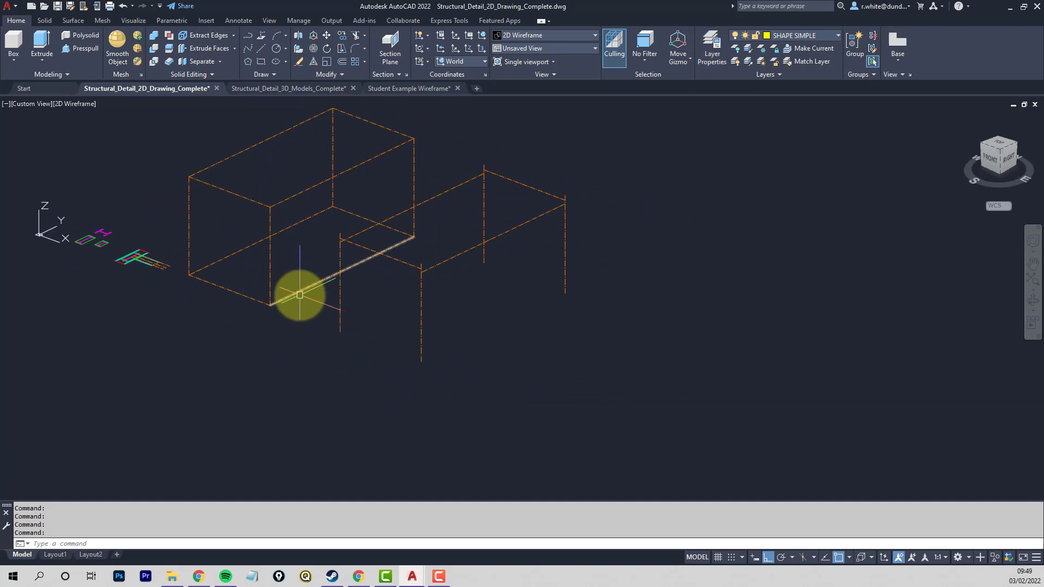
key(Escape)
key(Escape)
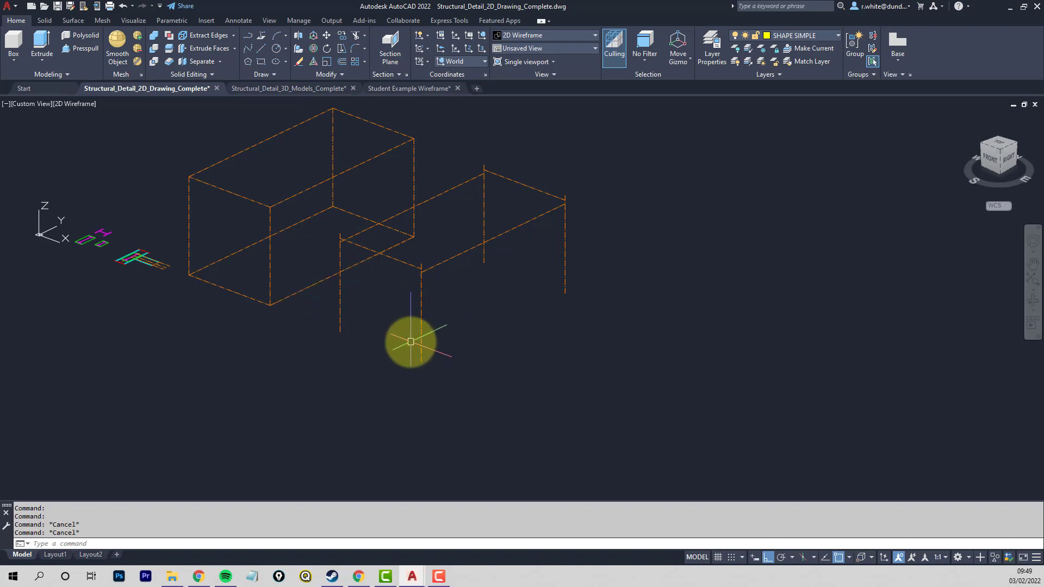
shift+middle_drag(408, 337, 454, 350)
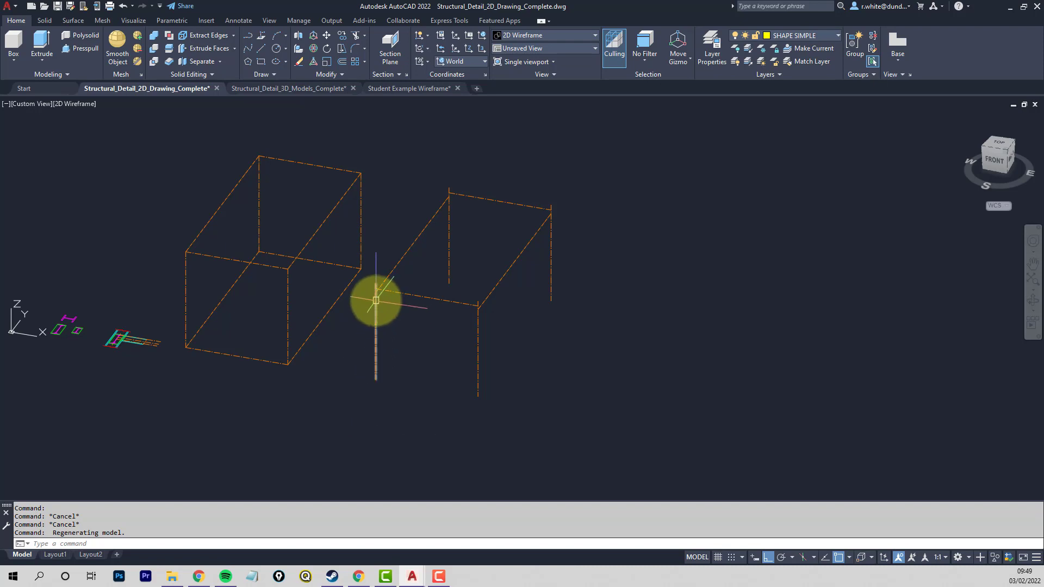
mouse_move(410, 419)
shift+middle_down()
mouse_move(430, 430)
mouse_move(424, 418)
shift+middle_up()
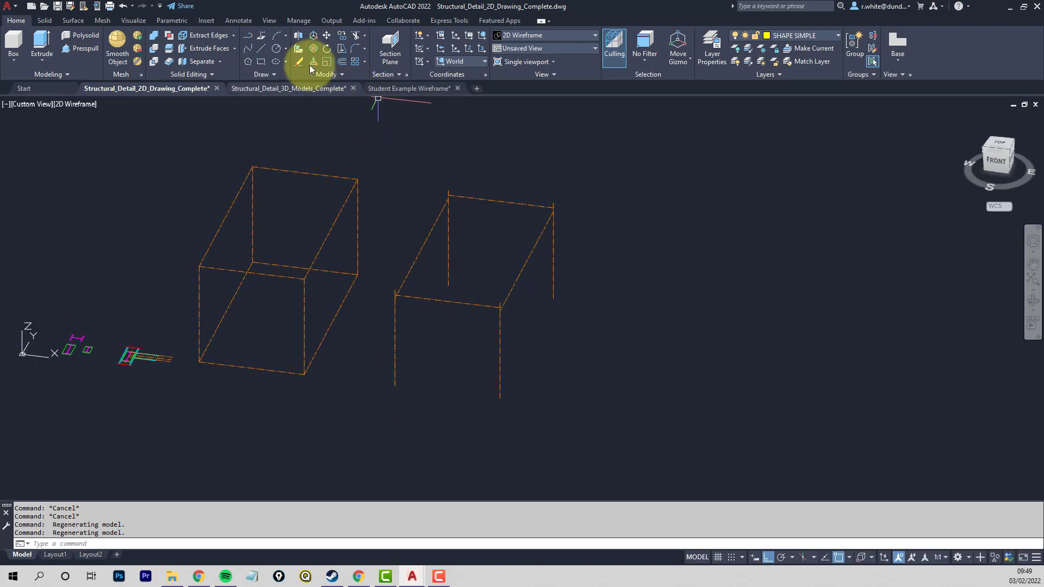
click(342, 35)
click(380, 462)
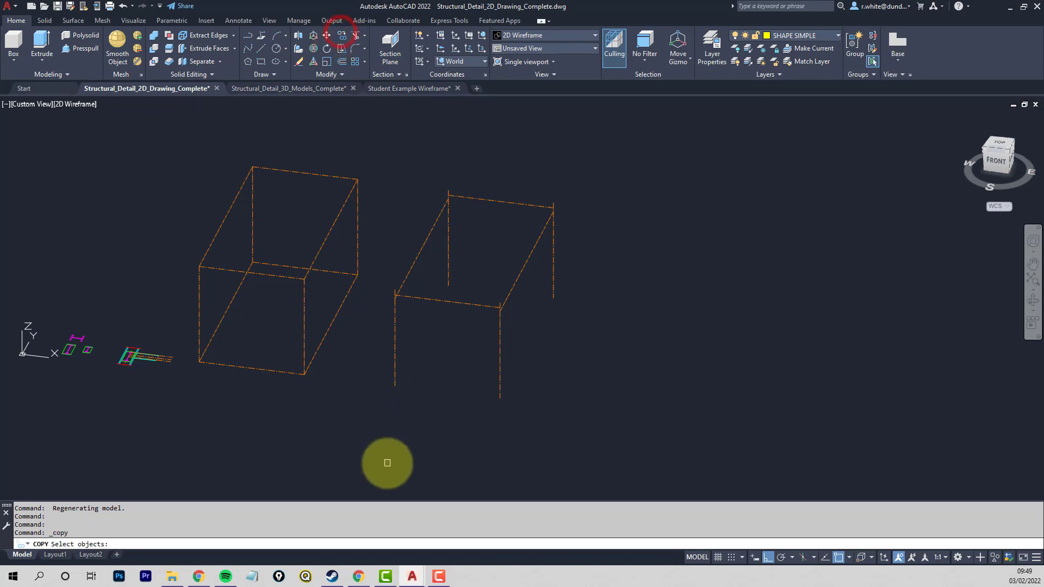
click(607, 143)
key(Return)
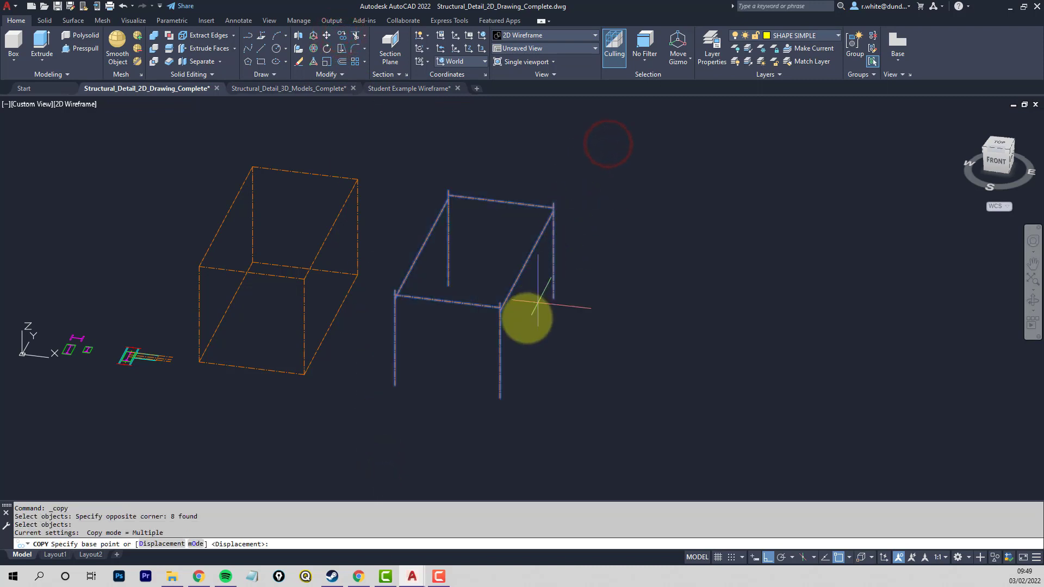
click(209, 362)
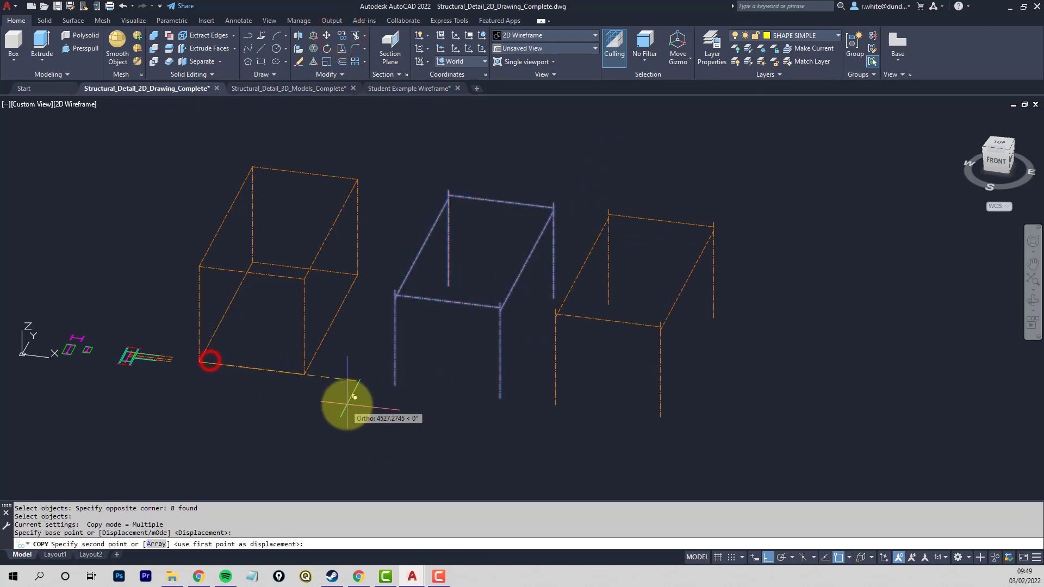
click(397, 386)
key(Return)
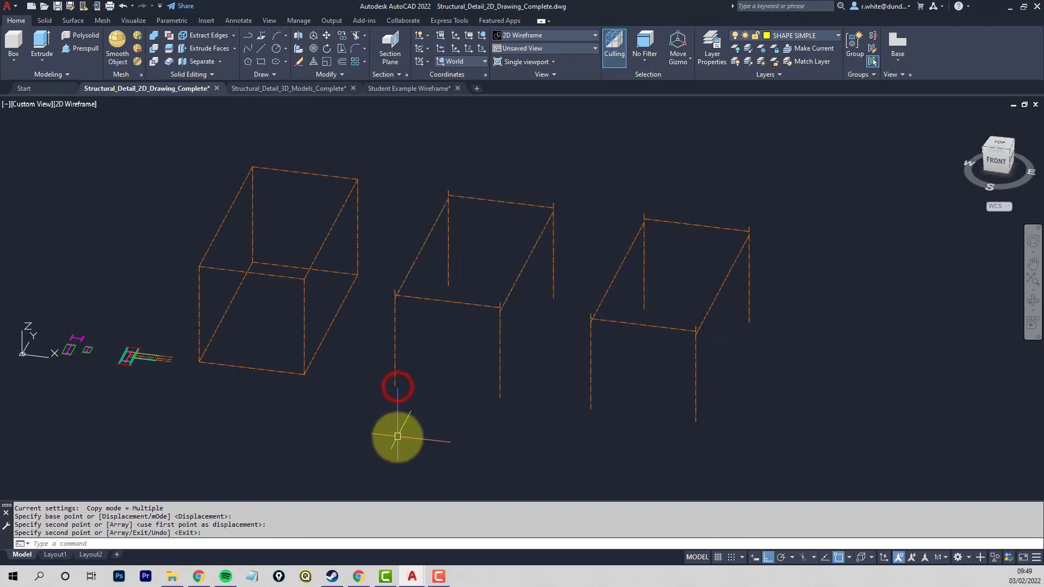
- Draw a line along the outer edge of each flange of the separate magenta H-shaped column section
shift+middle_drag(422, 443, 261, 351)
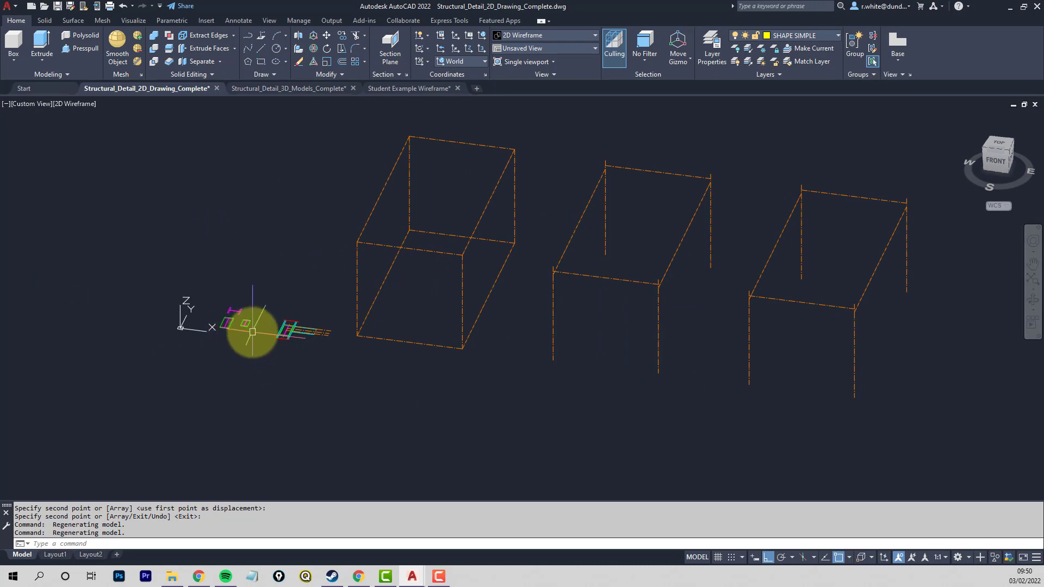
scroll(253, 312, up, 8)
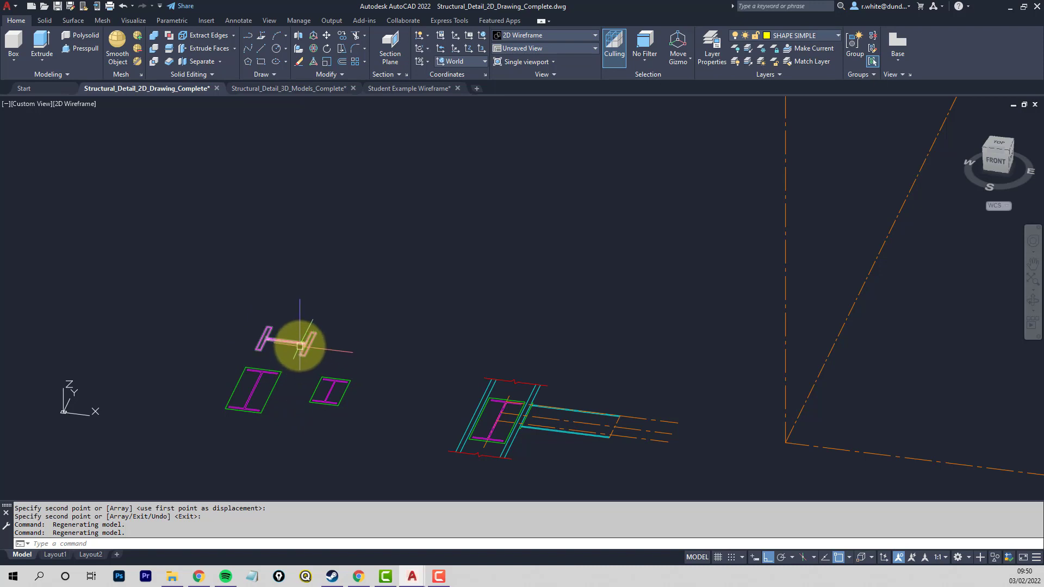
scroll(298, 351, up, 5)
scroll(246, 329, up, 3)
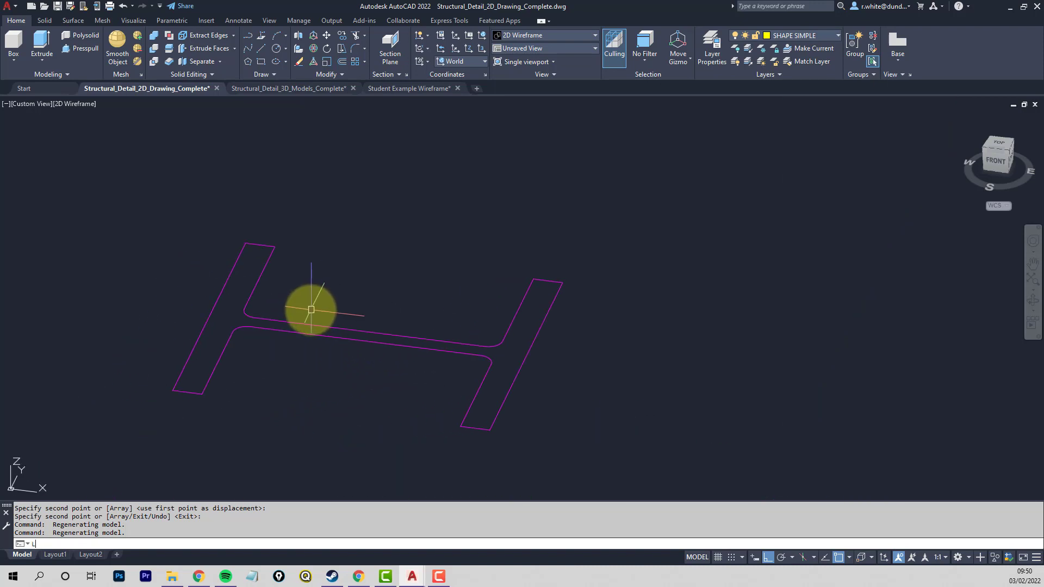
key(Return)
click(173, 389)
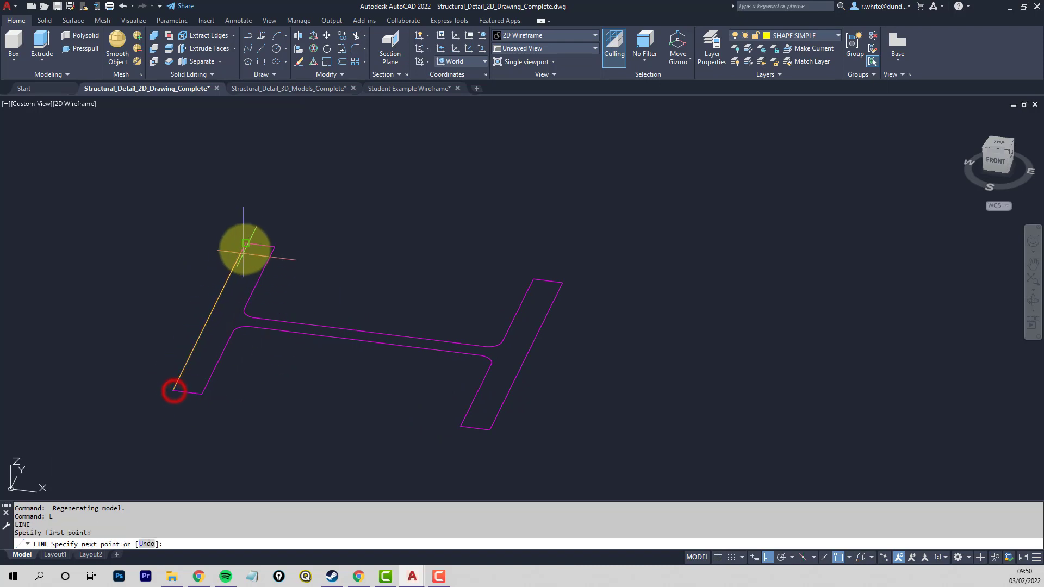
click(246, 243)
key(Return)
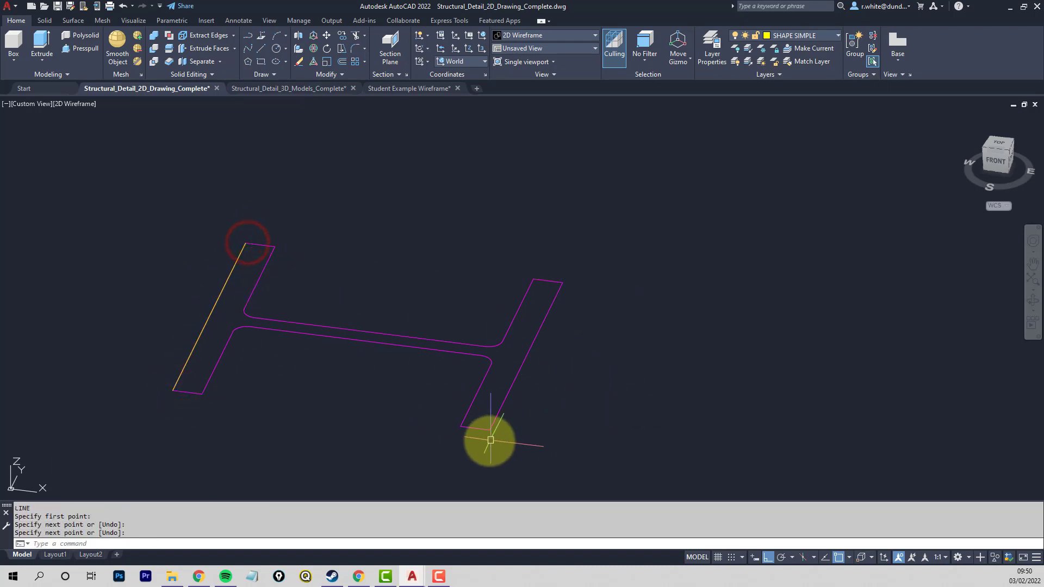
key(Return)
click(491, 430)
click(562, 283)
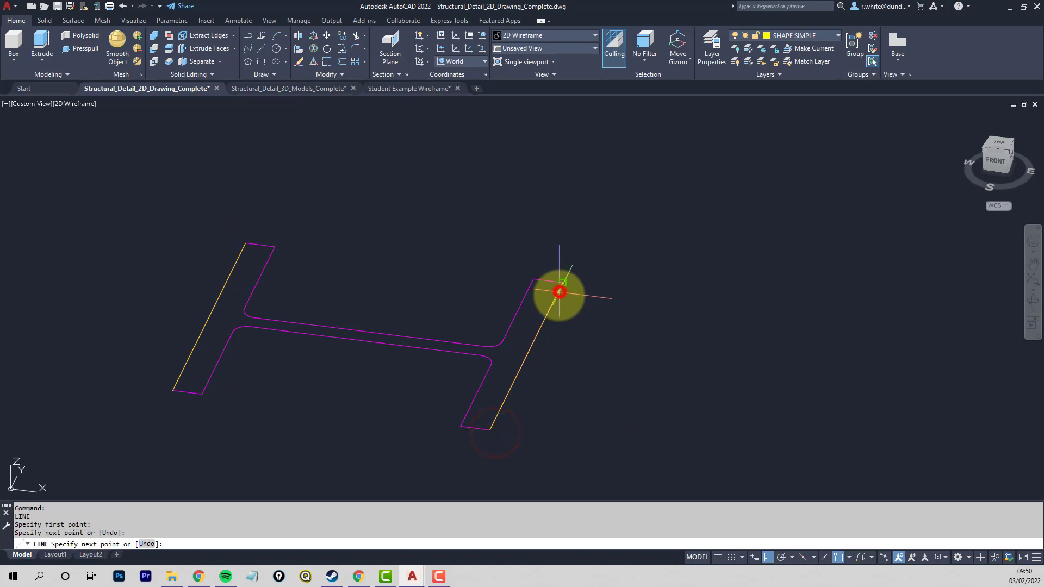
key(Return)
key(Return)
- Draw the web line of the column section between the midpoints of the two flange lines
click(209, 316)
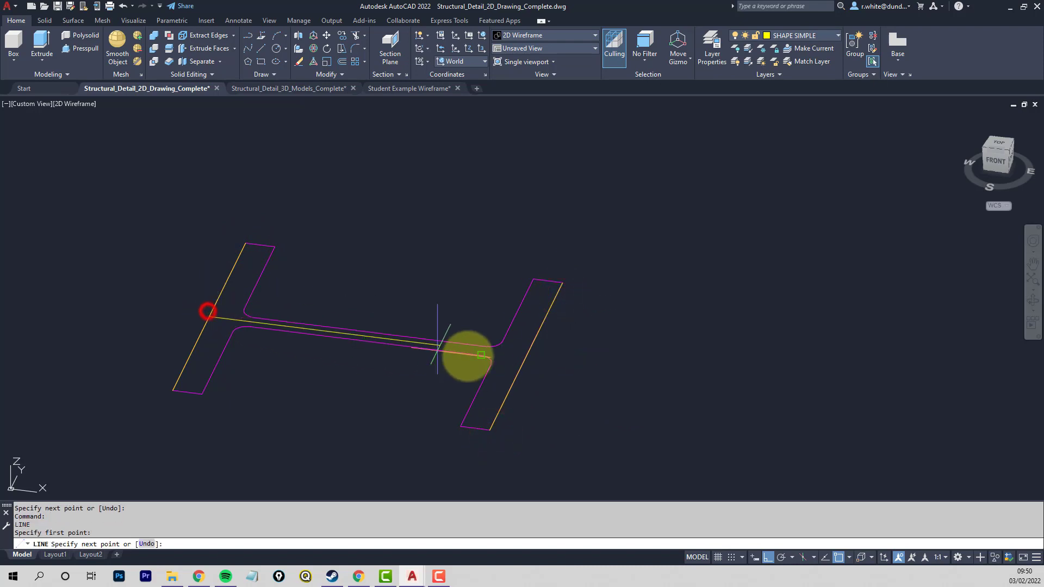
click(528, 357)
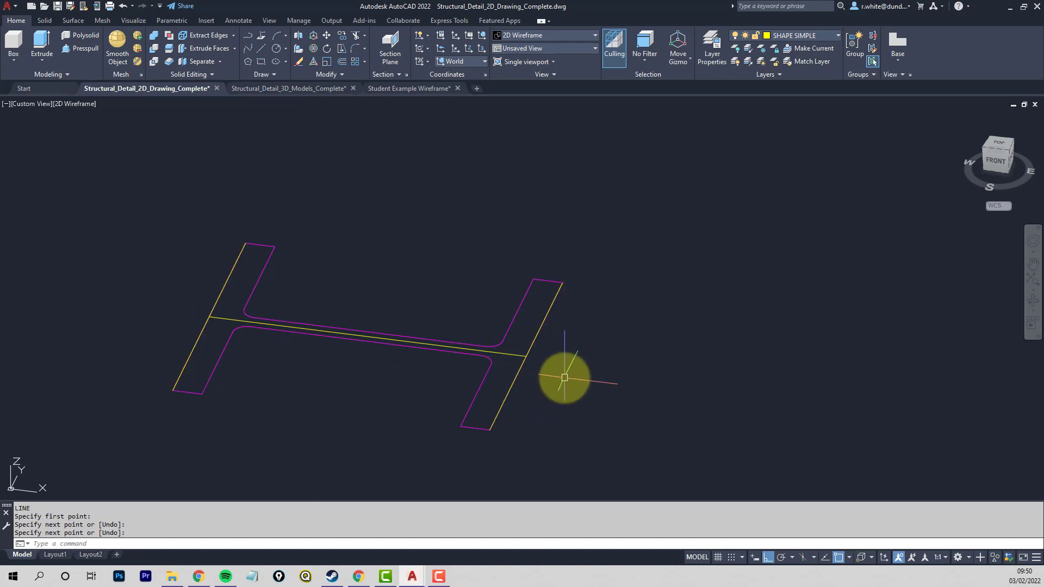
- Copy the two flange lines and the web line to the clipboard with the web line's midpoint as base point
key(ctrl+shift+c)
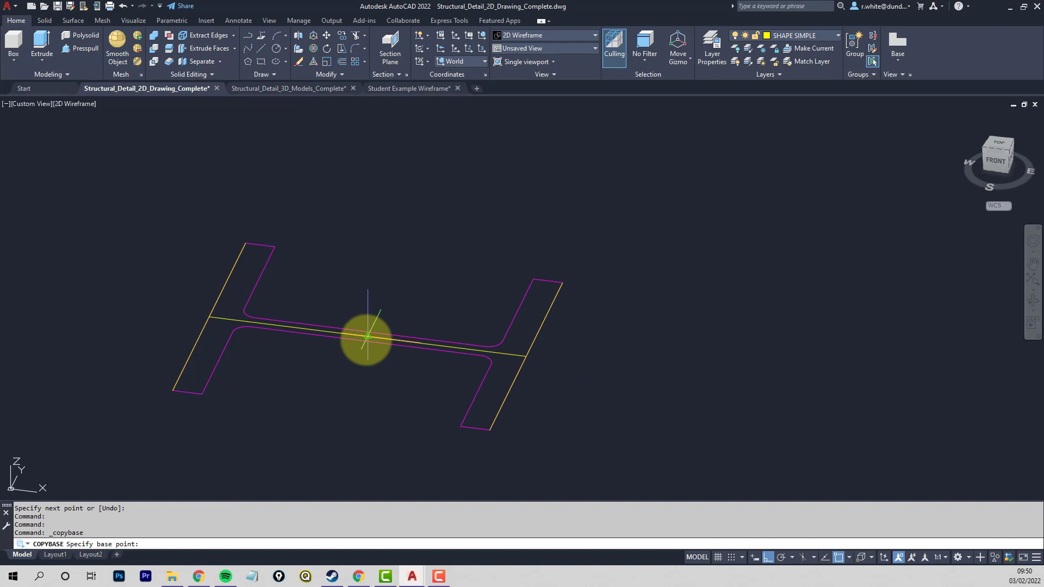
click(368, 337)
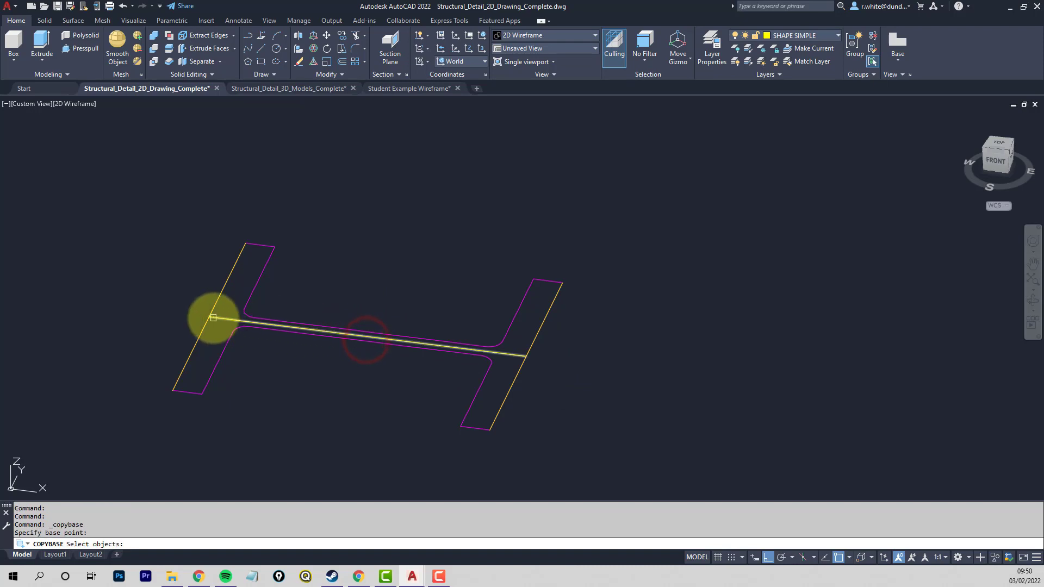
click(222, 317)
click(222, 288)
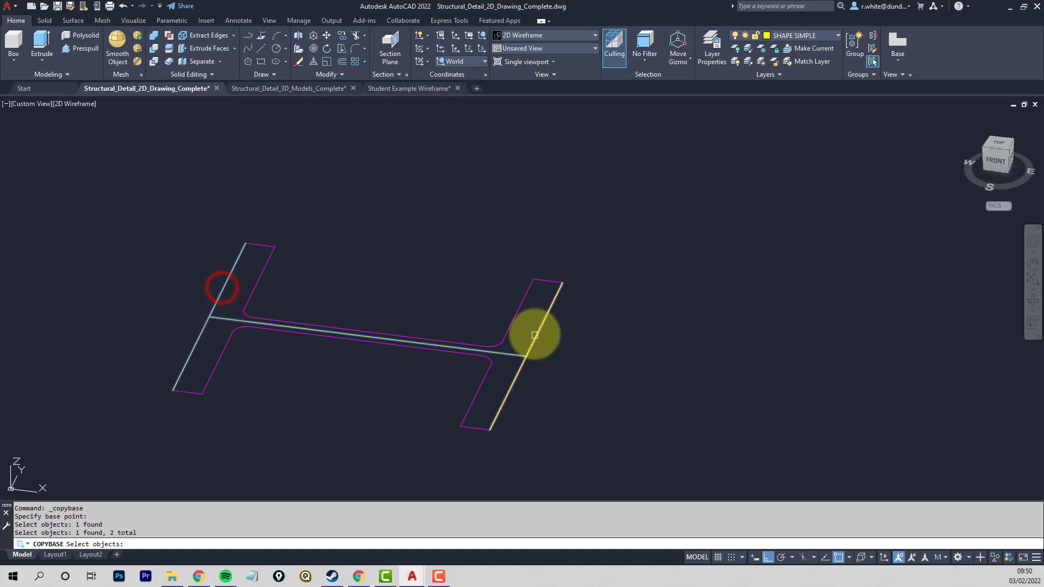
click(536, 336)
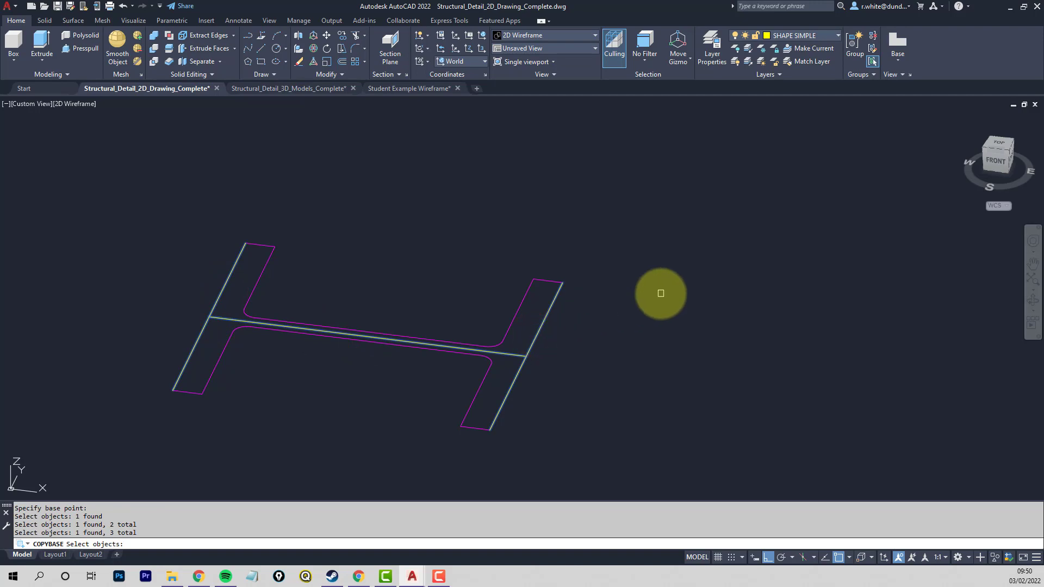
key(Return)
- Paste the simplified column section as a block at the foot of the copied bay's front-left column centreline
scroll(721, 291, down, 10)
middle_drag(837, 355, 471, 337)
scroll(748, 360, down, 2)
middle_drag(824, 376, 341, 303)
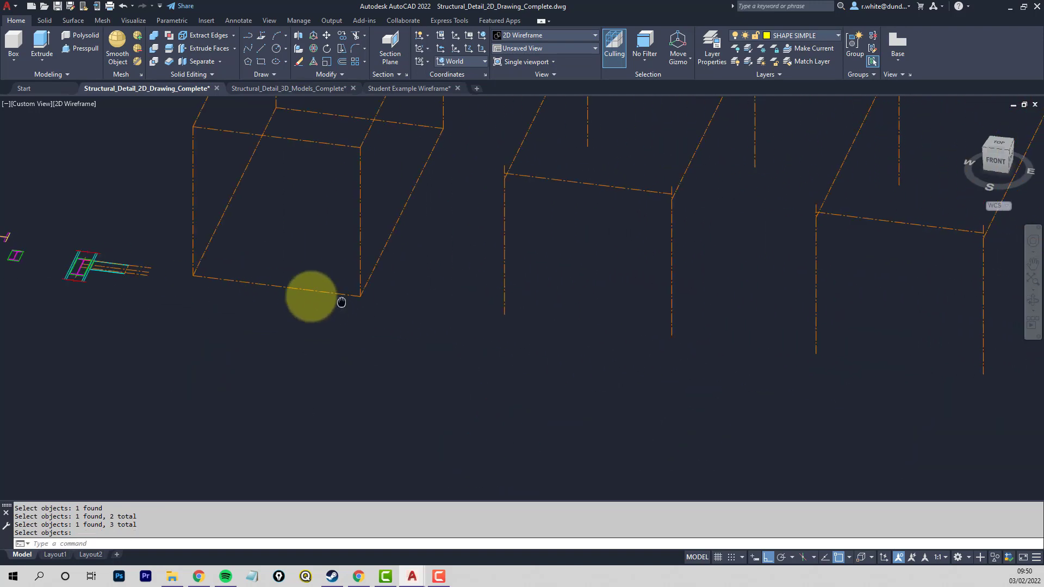
scroll(659, 366, up, 6)
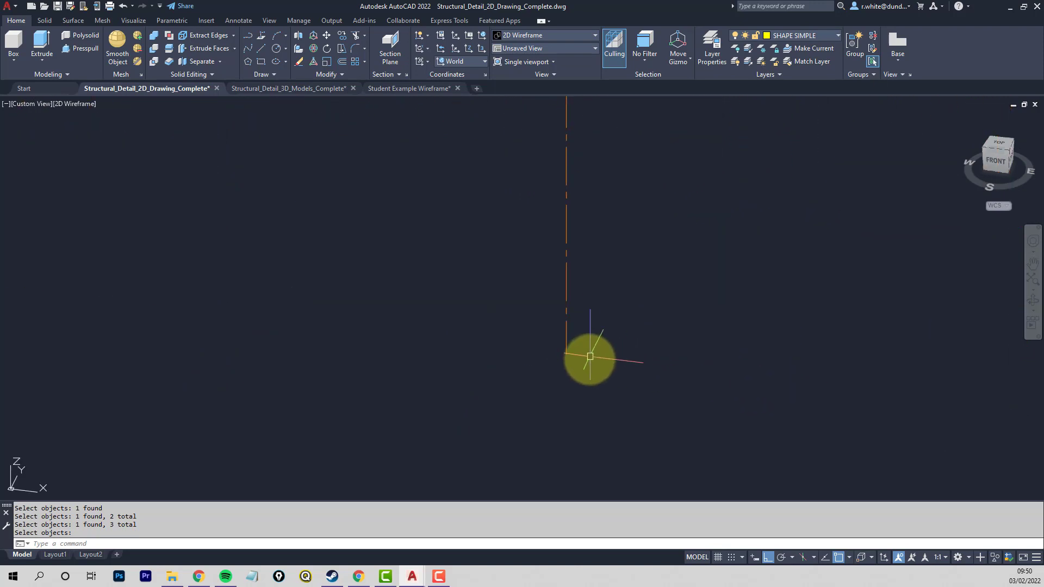
key(ctrl+shift+v)
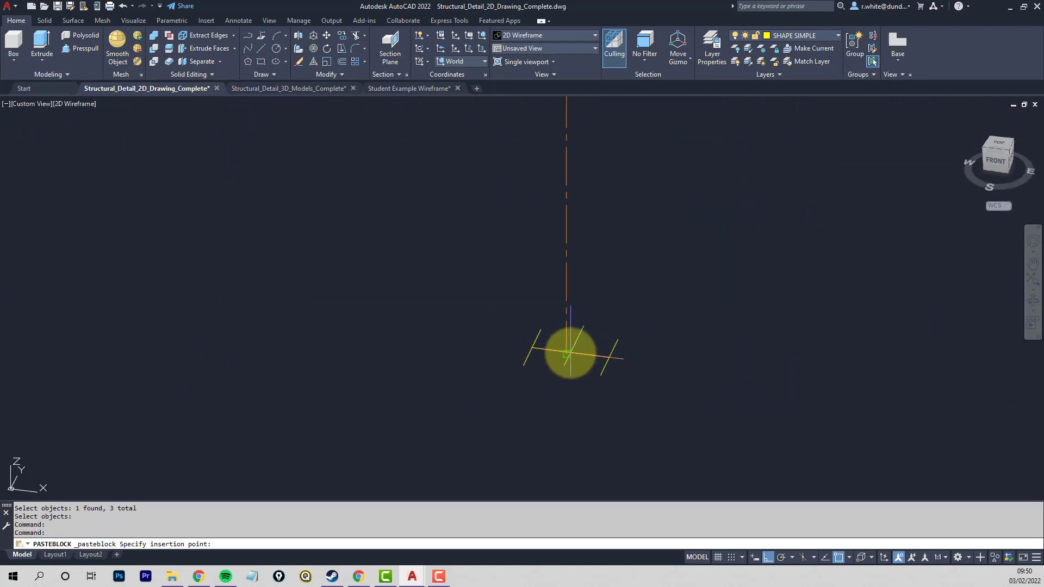
click(565, 355)
scroll(692, 343, down, 3)
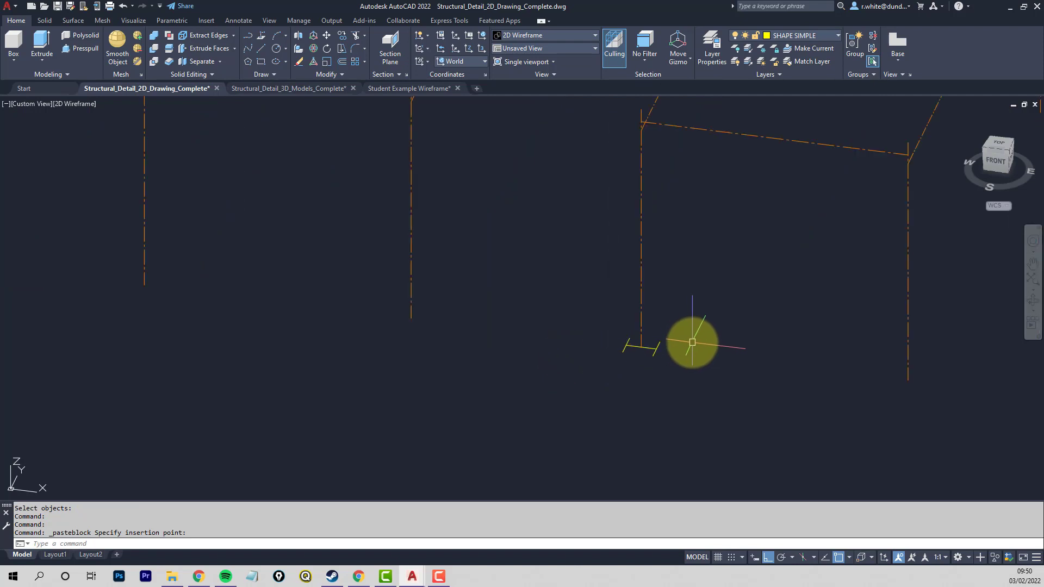
- Explode the pasted column section block at the foot of the copied bay's front-left column centreline
shift+right_click(698, 341)
click(653, 307)
key(Escape)
middle_drag(670, 320, 595, 386)
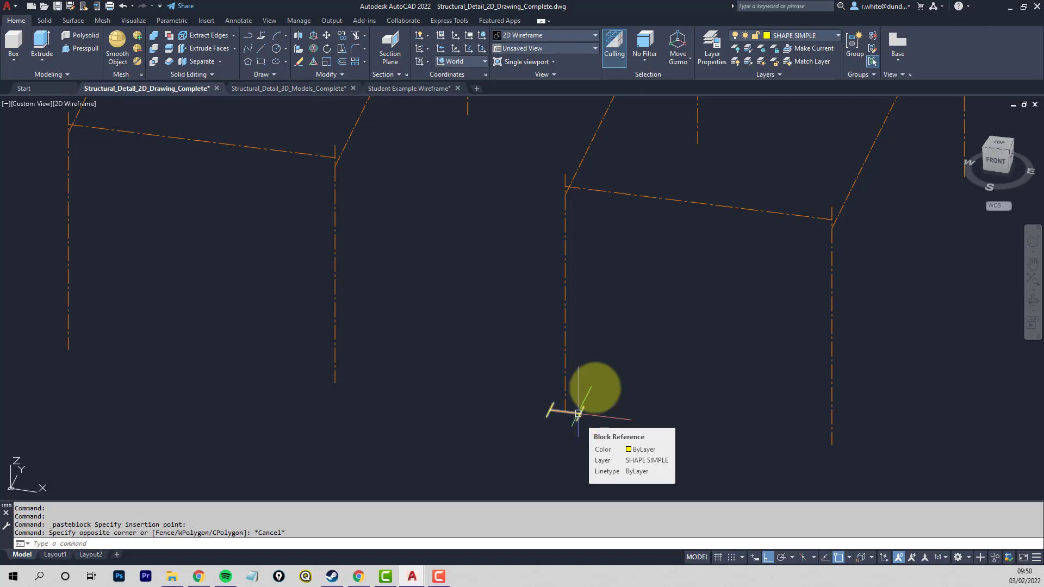
key(Escape)
key(Return)
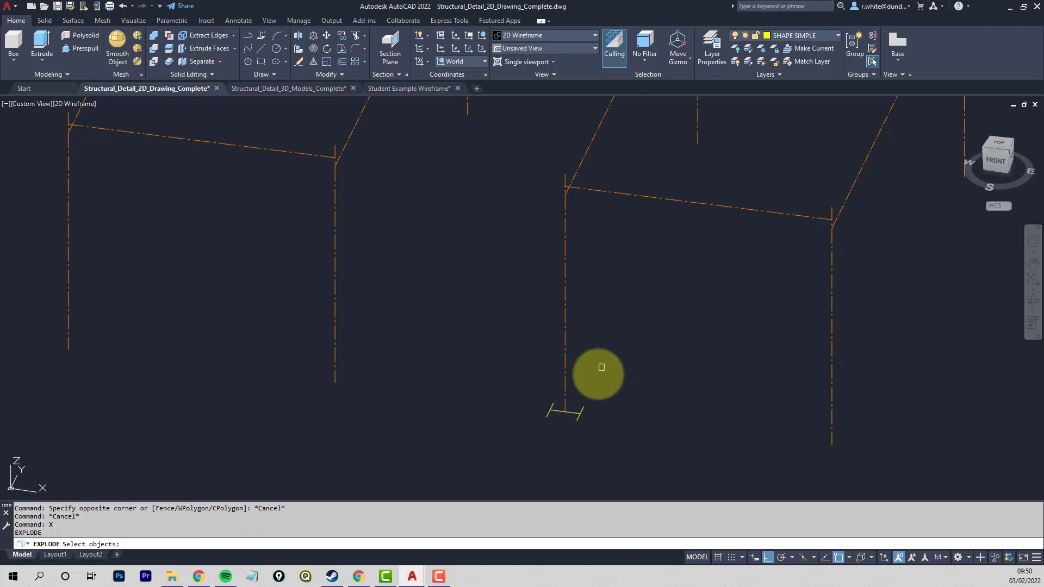
click(577, 413)
key(Return)
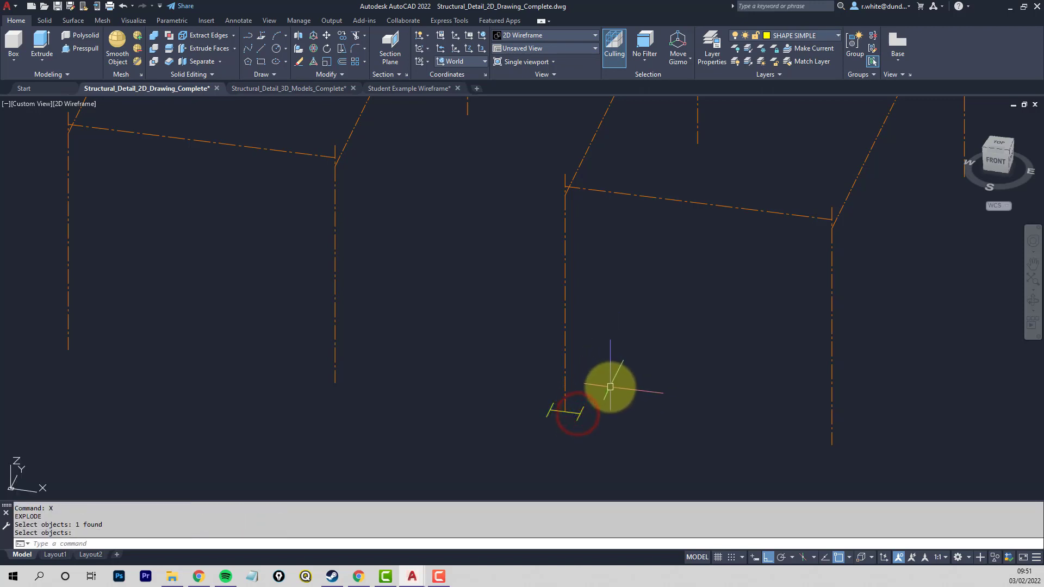
- Set the thickness of the column section's two flange lines and web line to 3000 in their properties
middle_drag(611, 387, 536, 373)
middle_drag(444, 415, 494, 441)
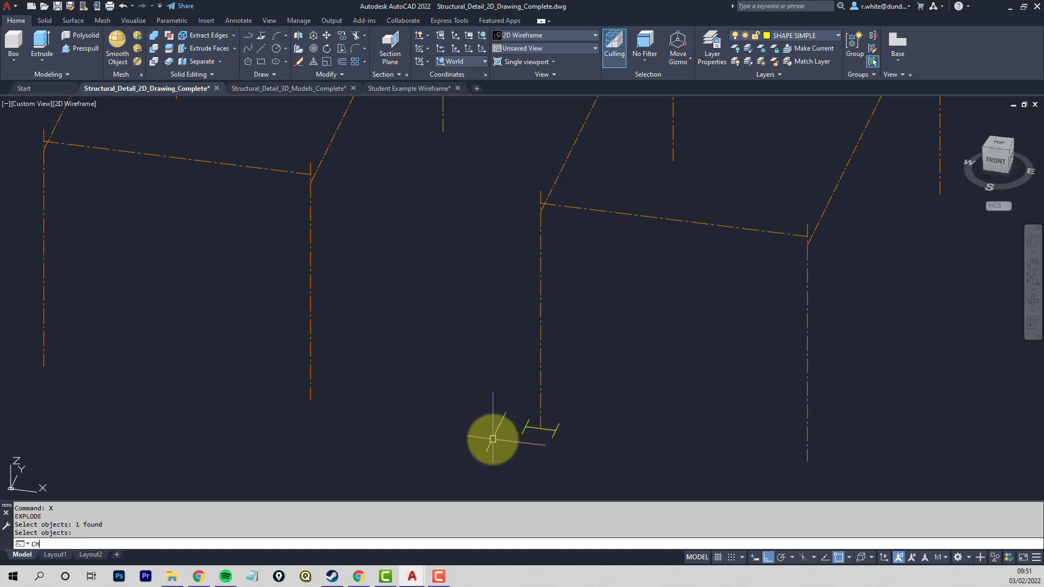
key(Return)
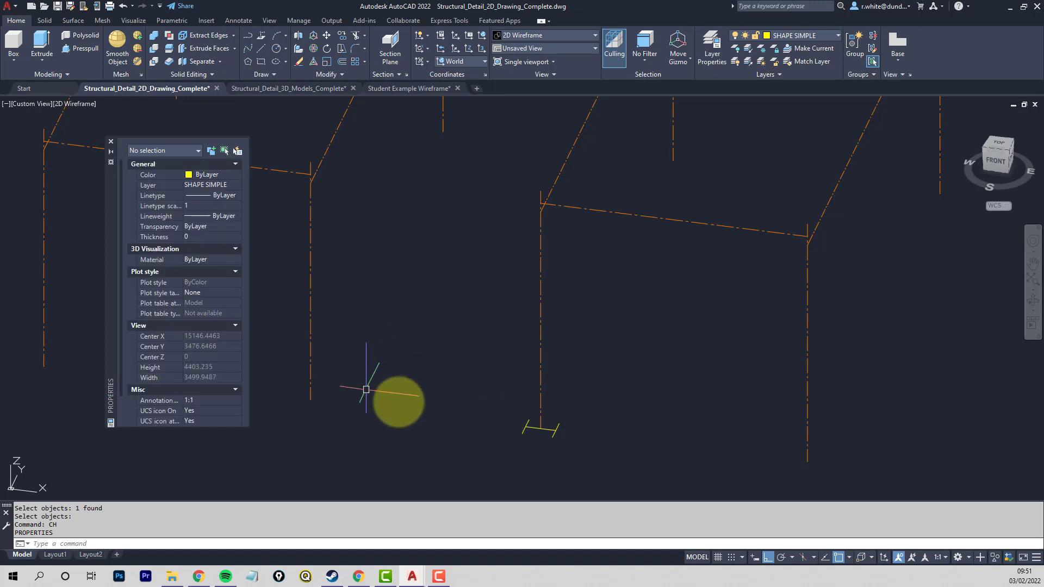
click(486, 458)
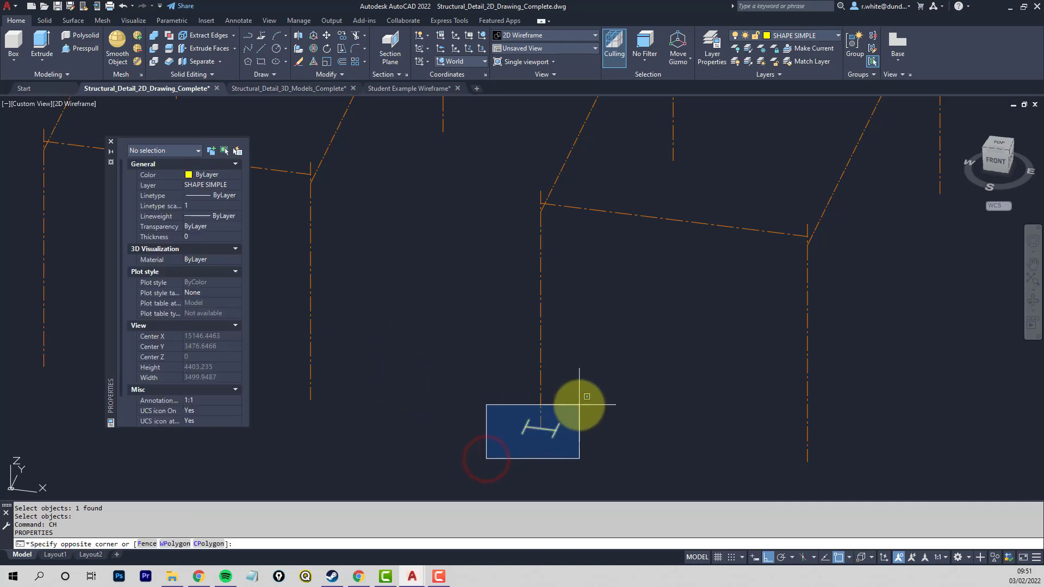
click(579, 404)
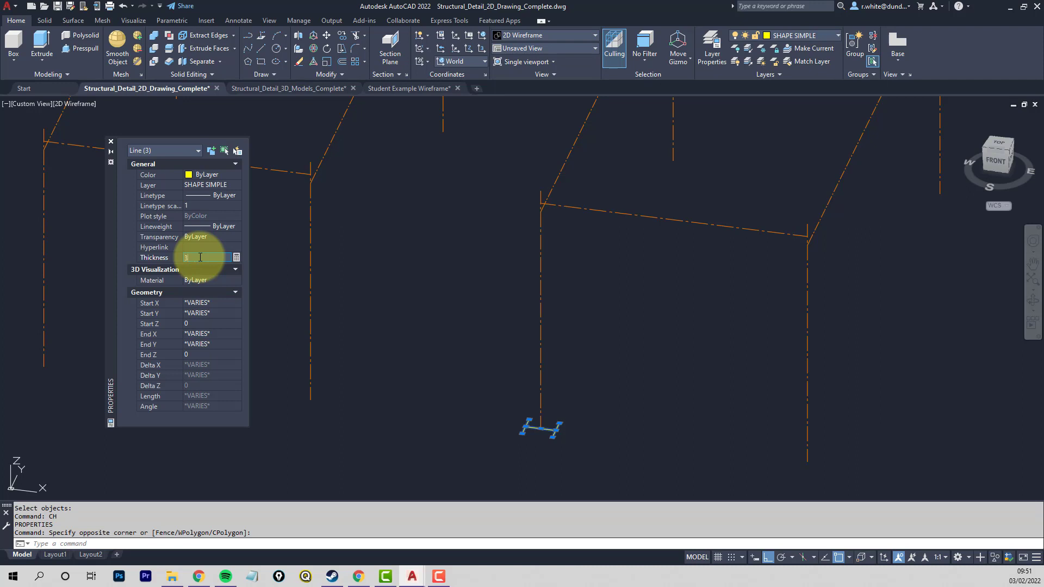
key(Return)
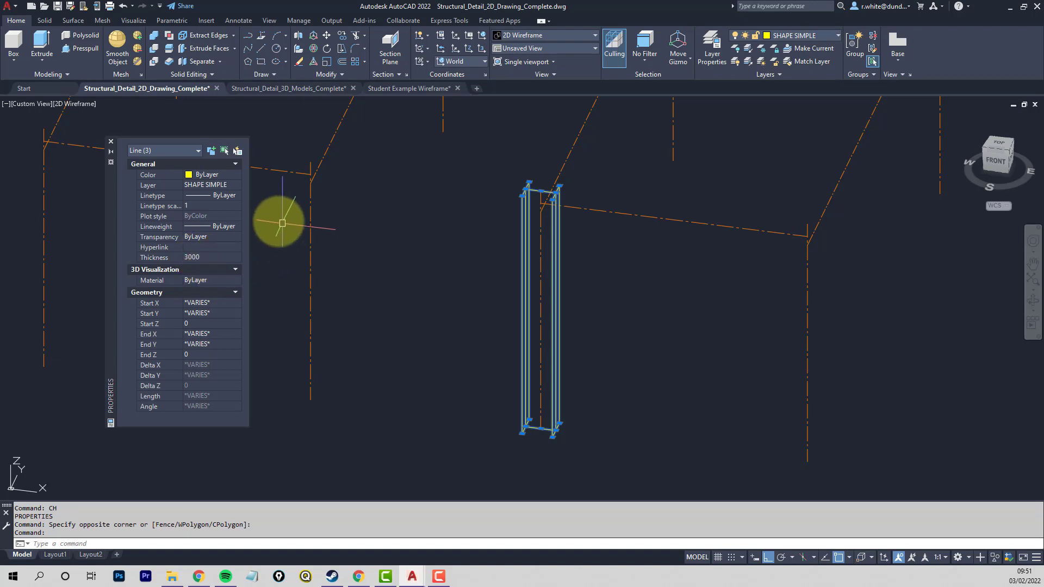
key(Escape)
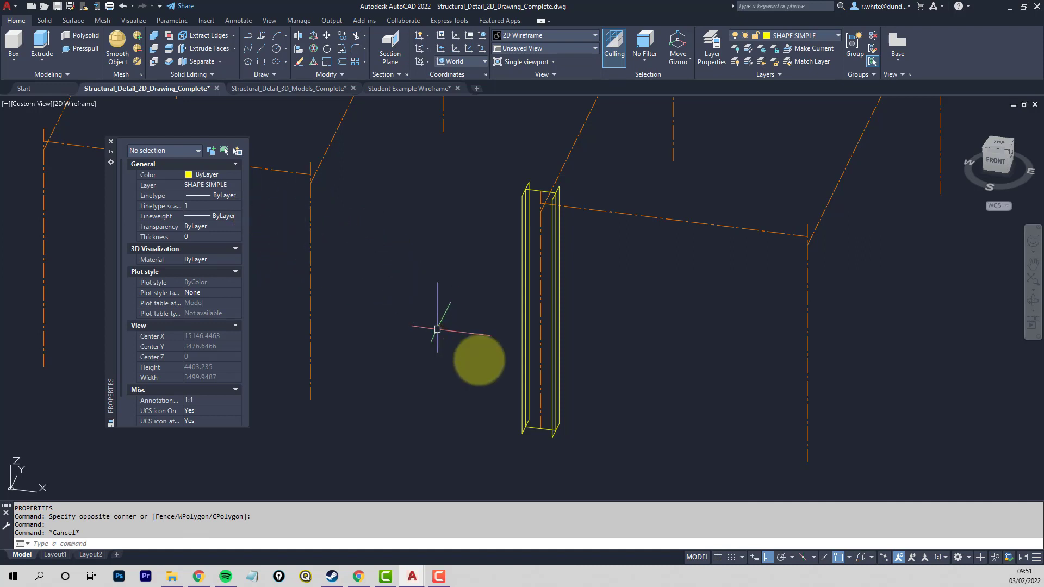
- Copy the front-left column from the midpoint of its web base to the feet of the other three column centrelines
mouse_move(674, 419)
middle_down()
mouse_move(601, 392)
mouse_move(538, 400)
middle_up()
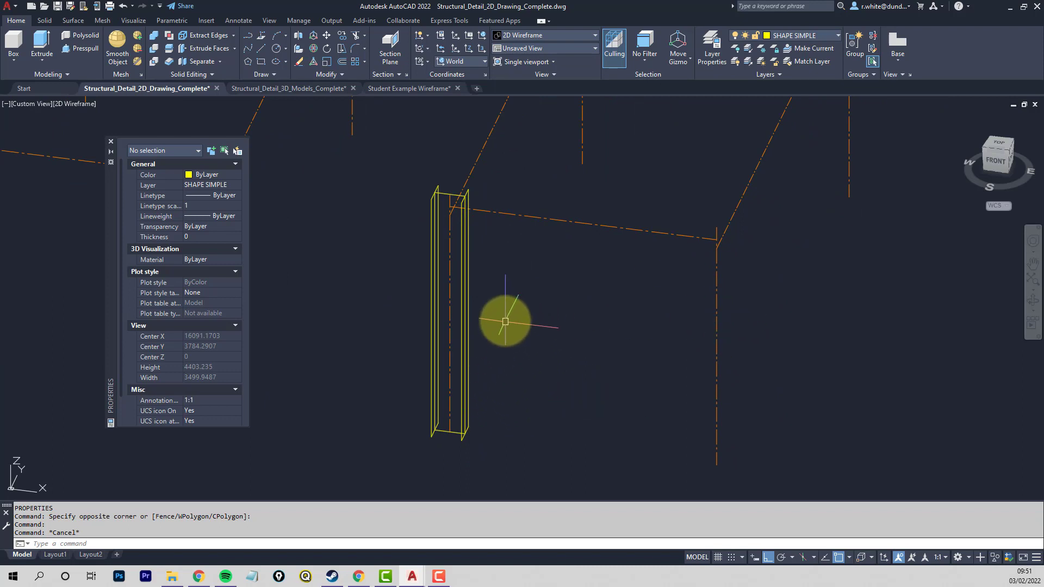
text(cp)
key(Return)
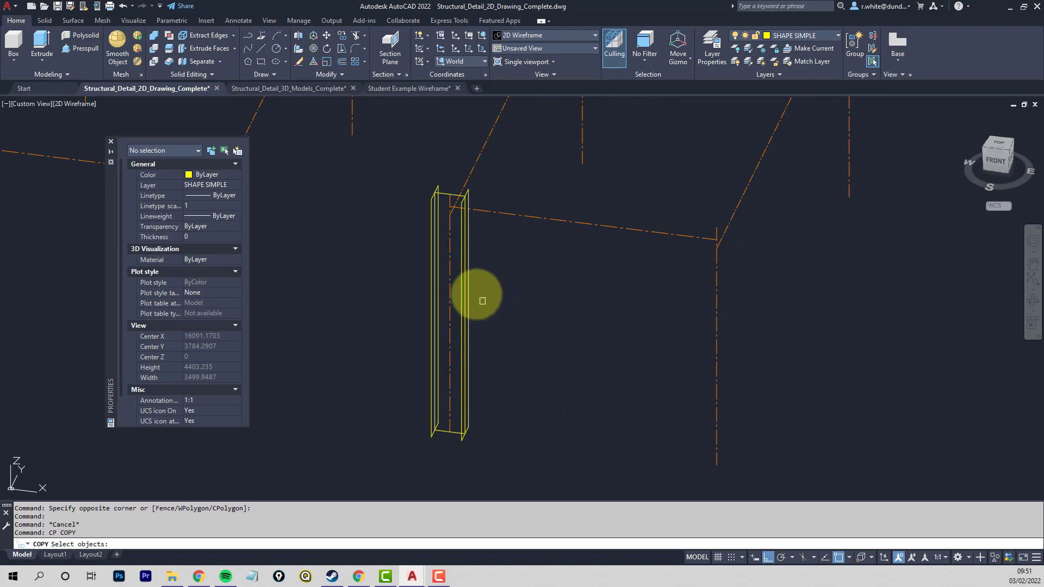
click(478, 258)
click(456, 284)
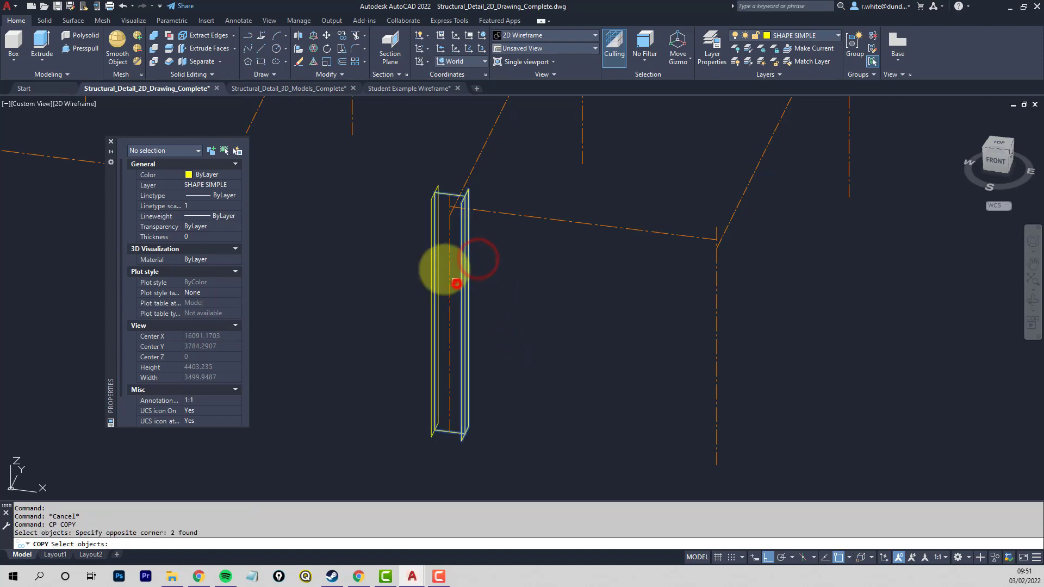
click(440, 226)
key(Return)
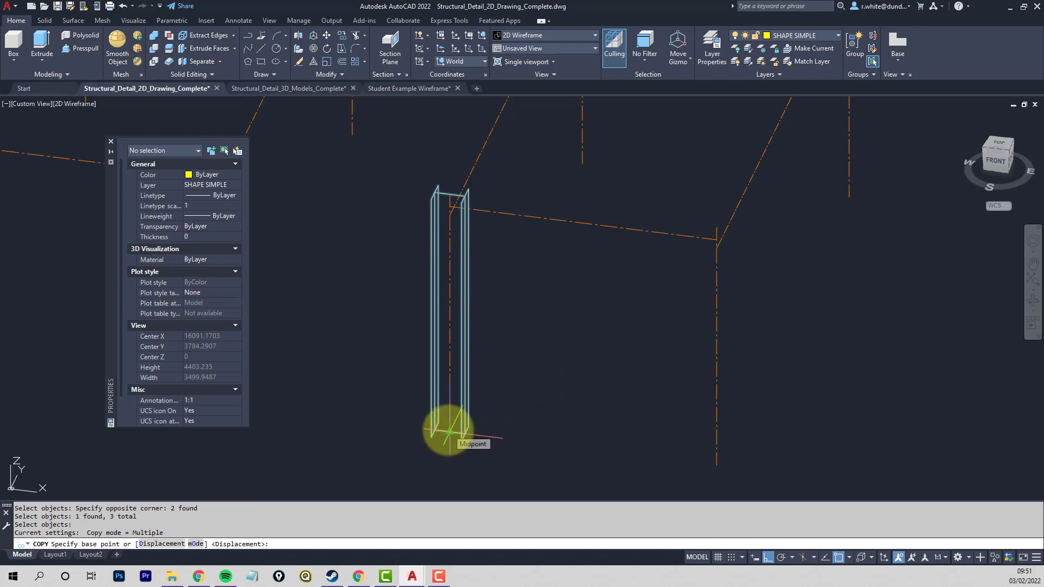
click(449, 432)
click(718, 465)
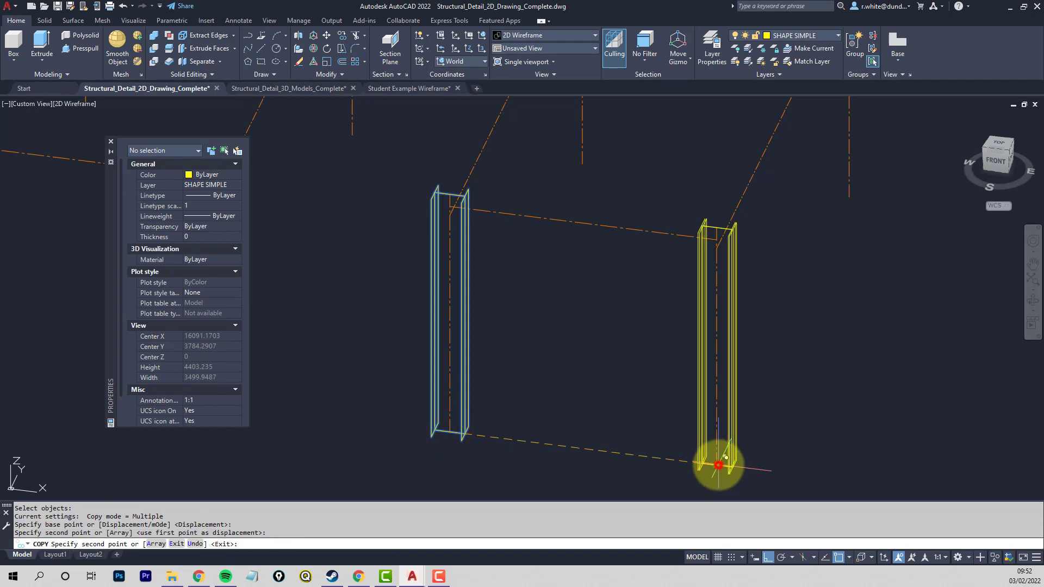
middle_drag(806, 290, 718, 431)
click(761, 342)
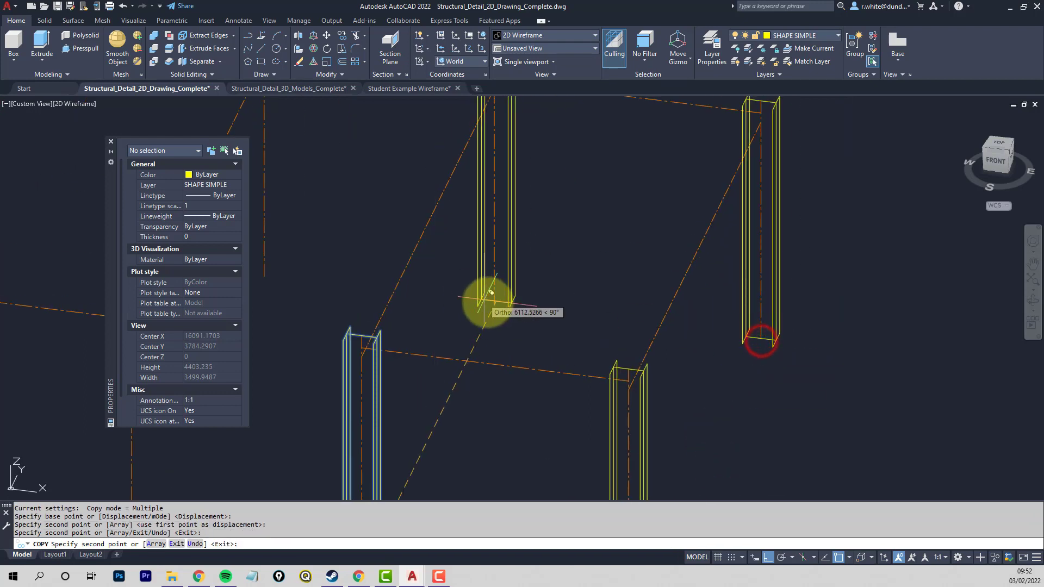
click(493, 297)
key(Return)
scroll(561, 305, down, 2)
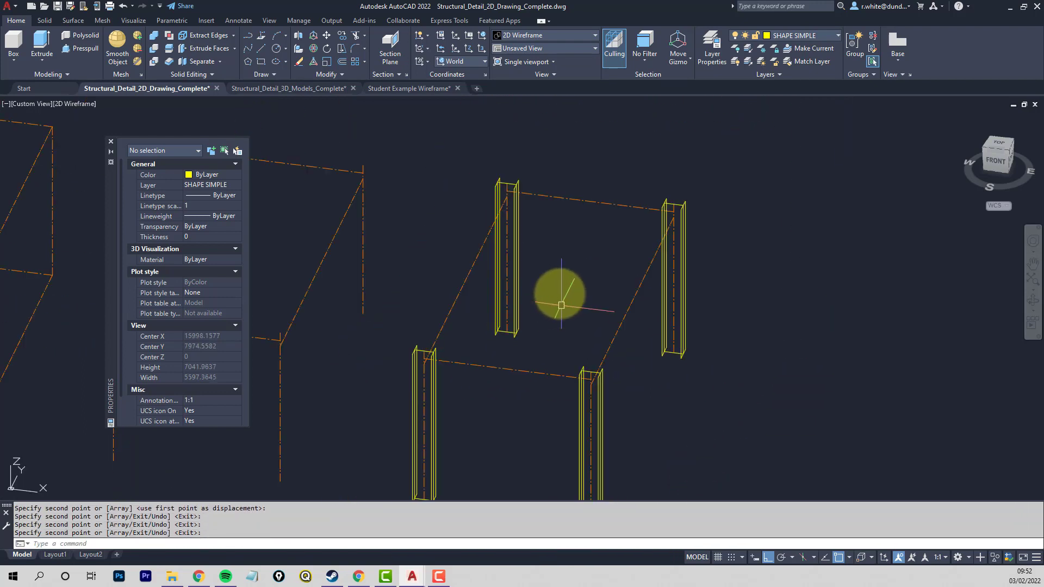
middle_drag(511, 302, 512, 230)
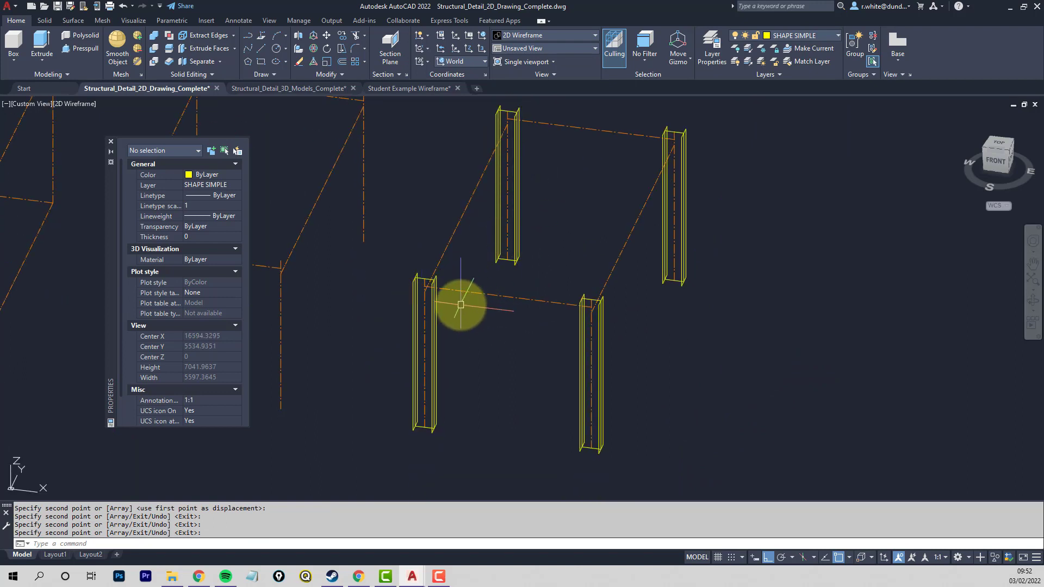
- Draw a line along the outer edge of the upper flange of the larger green-framed magenta I-section
scroll(460, 305, up, 2)
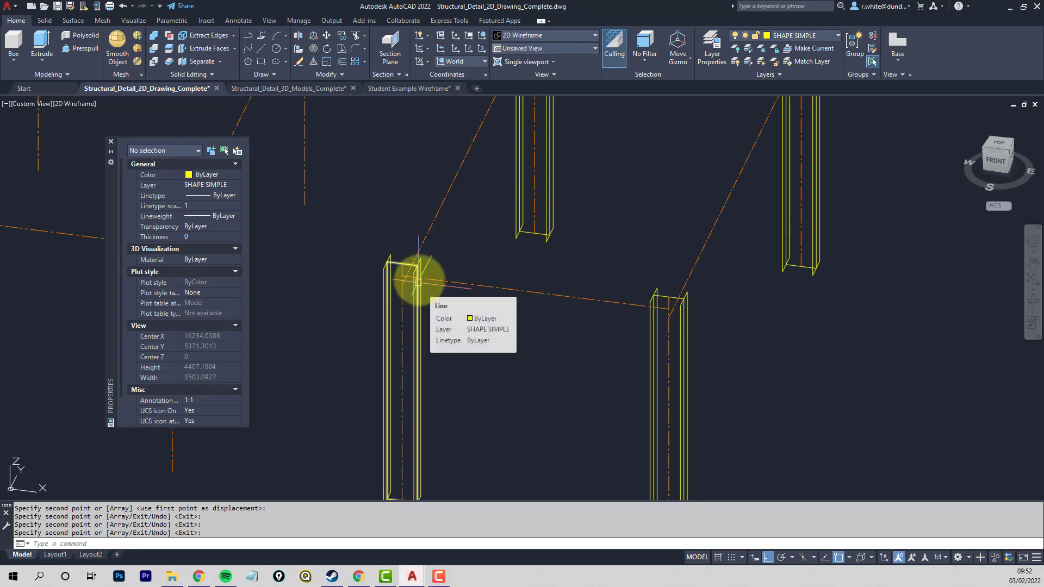
middle_drag(443, 260, 450, 333)
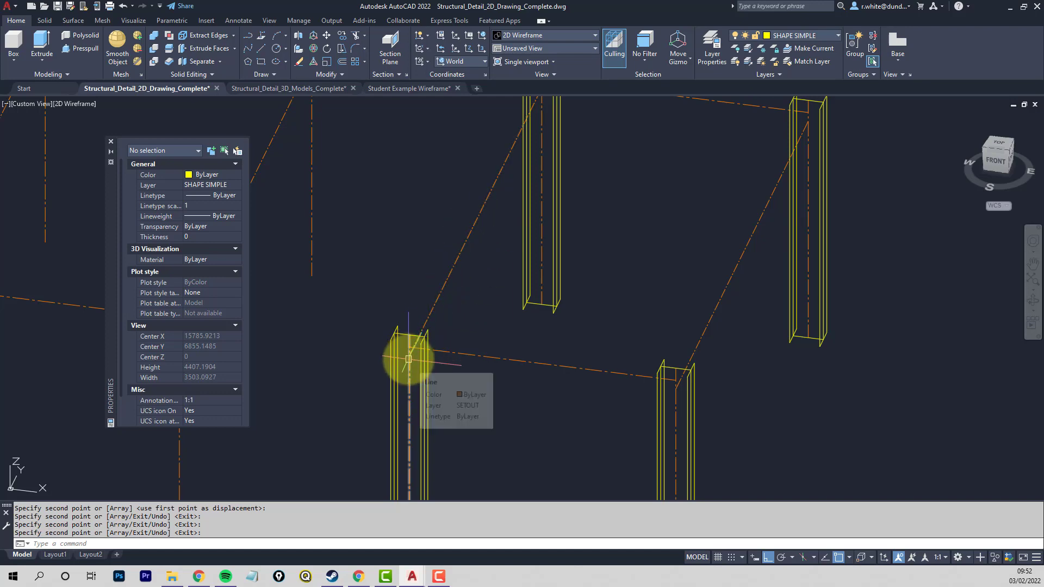
scroll(408, 358, down, 5)
scroll(522, 329, up, 8)
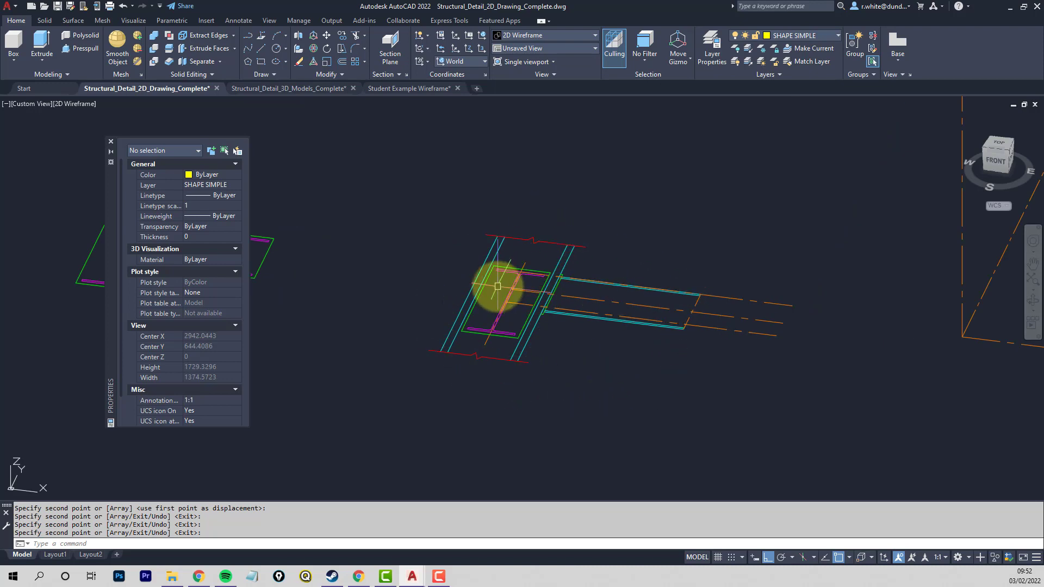
scroll(435, 223, down, 2)
middle_drag(435, 223, 518, 275)
scroll(464, 262, up, 4)
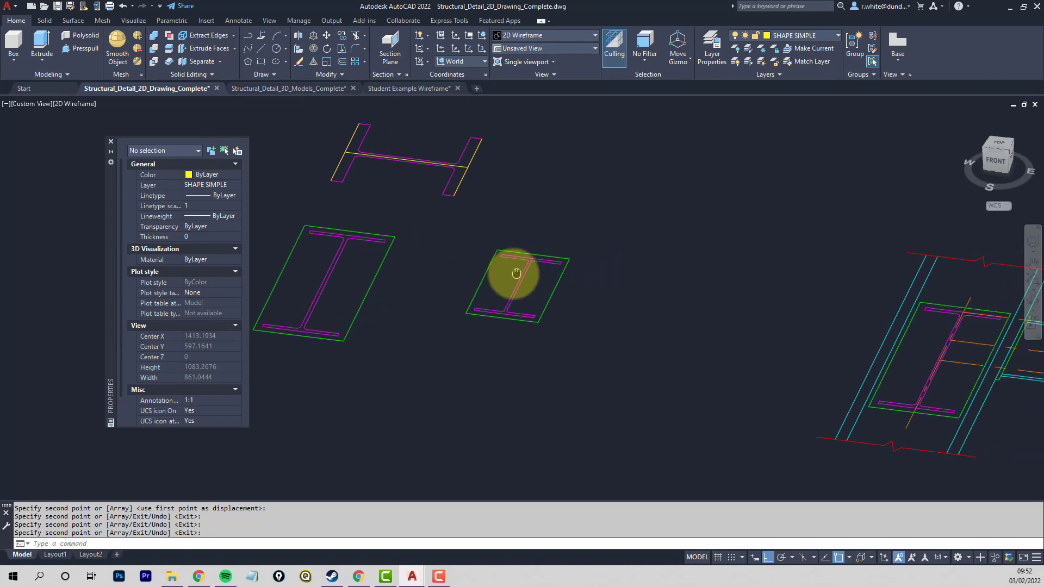
scroll(560, 265, up, 4)
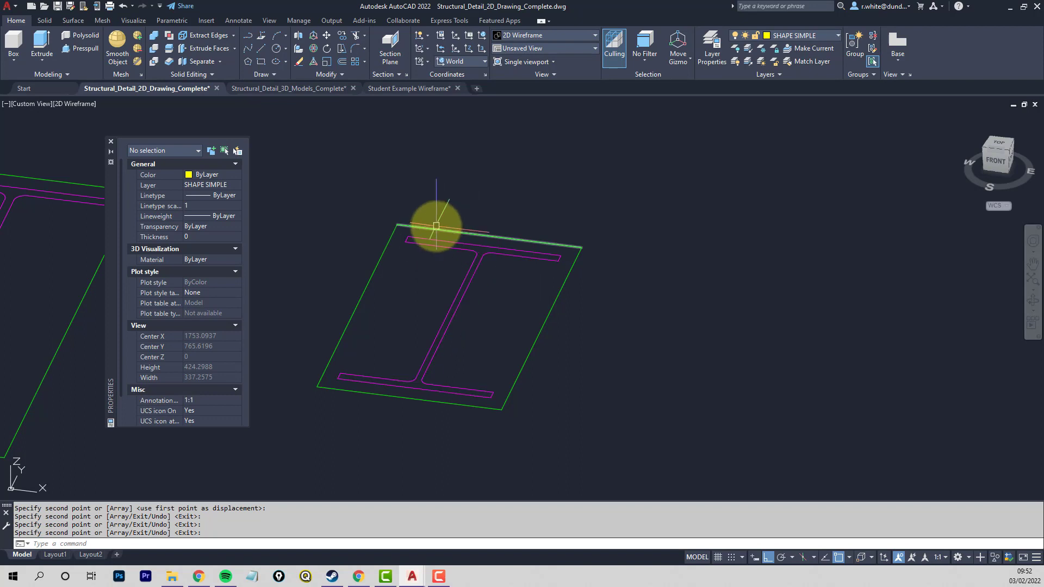
scroll(436, 225, down, 4)
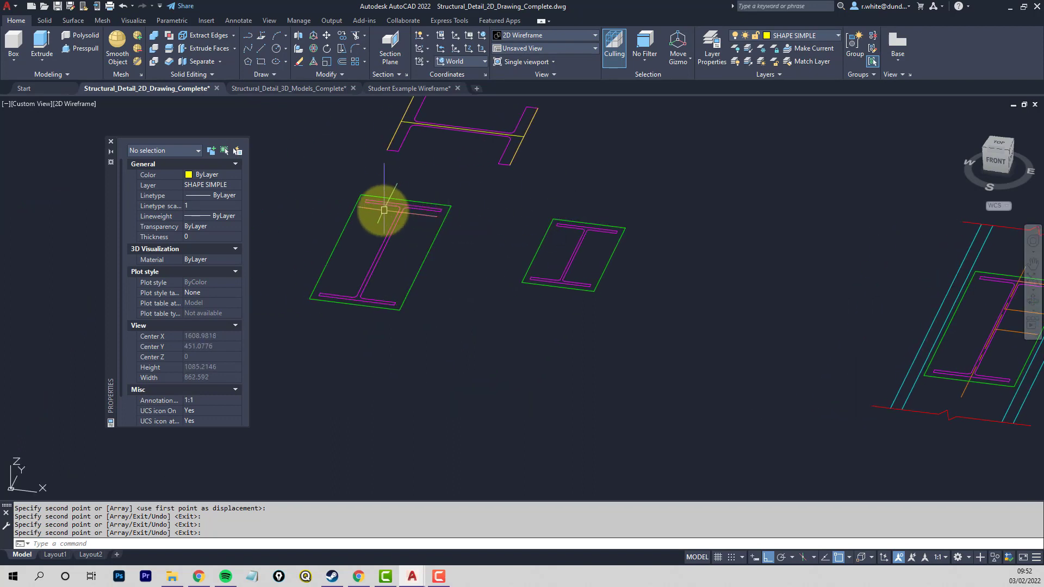
scroll(348, 193, up, 4)
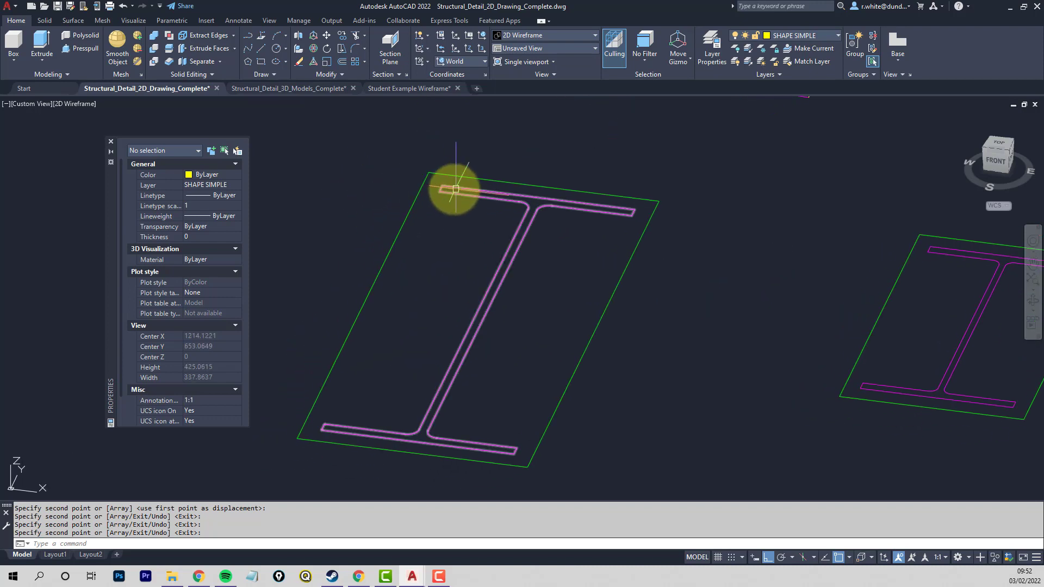
key(Return)
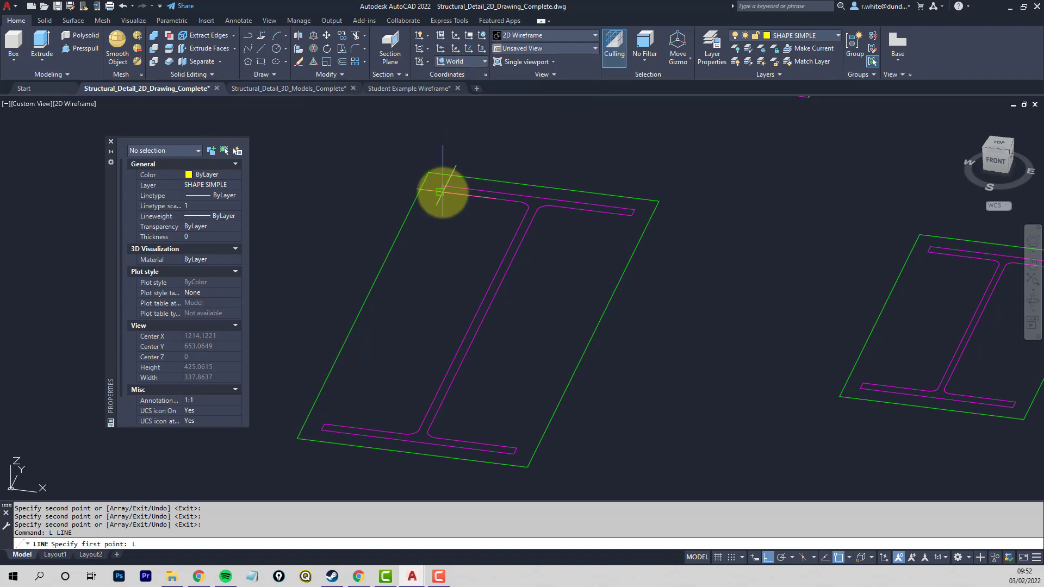
text(L)
key(Return)
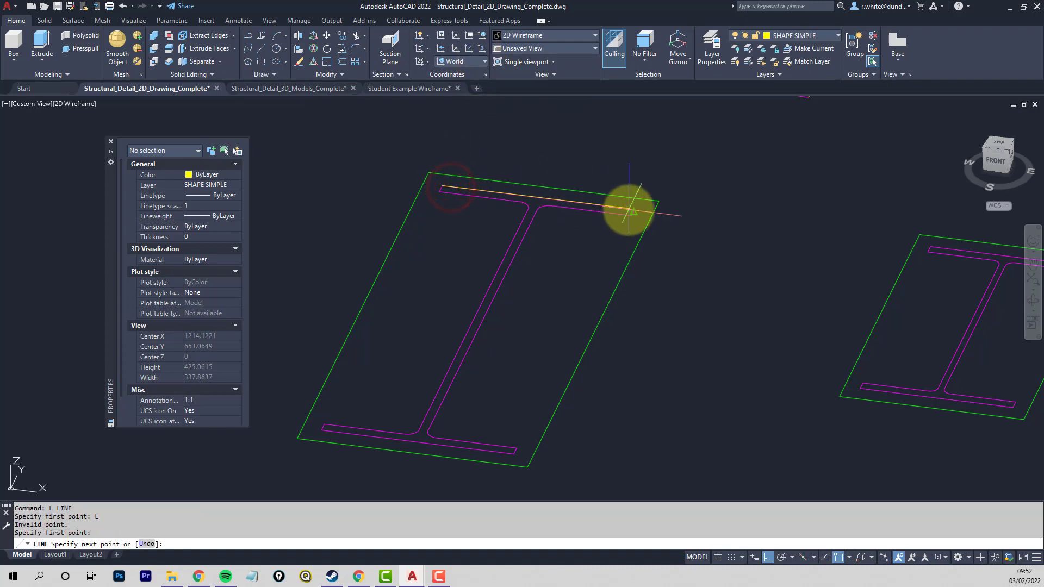
click(635, 210)
key(Return)
key(Return)
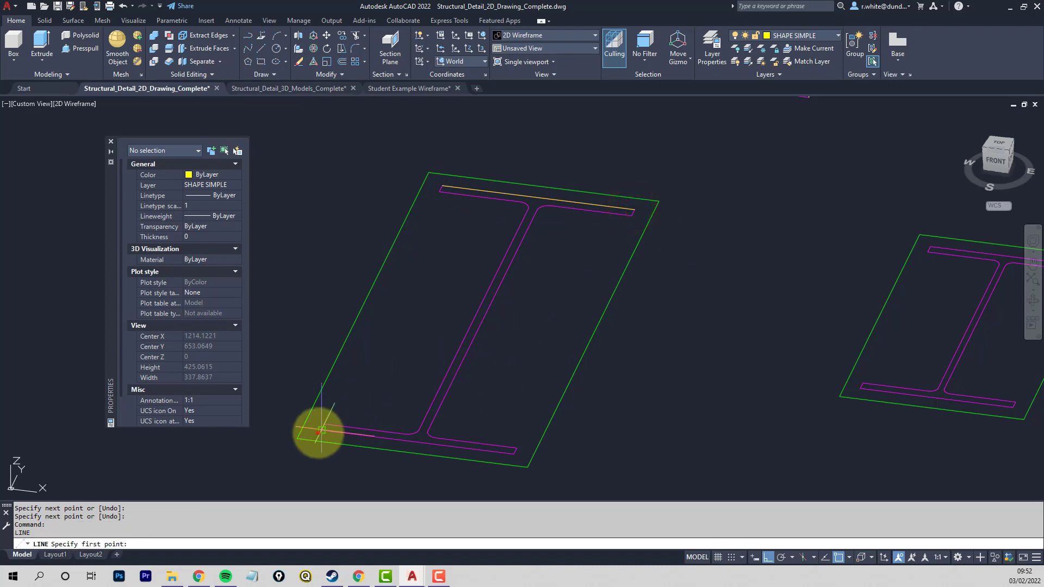
- Draw a line along the lower flange's outer edge and a web line joining the midpoints of the two flange lines
click(321, 429)
click(513, 451)
key(Return)
key(Return)
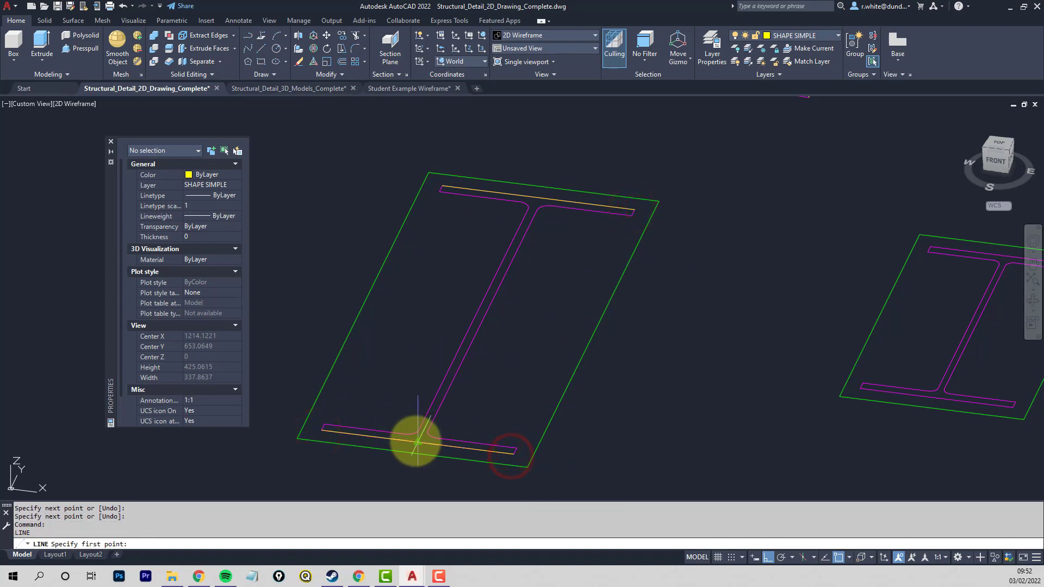
click(417, 441)
click(544, 197)
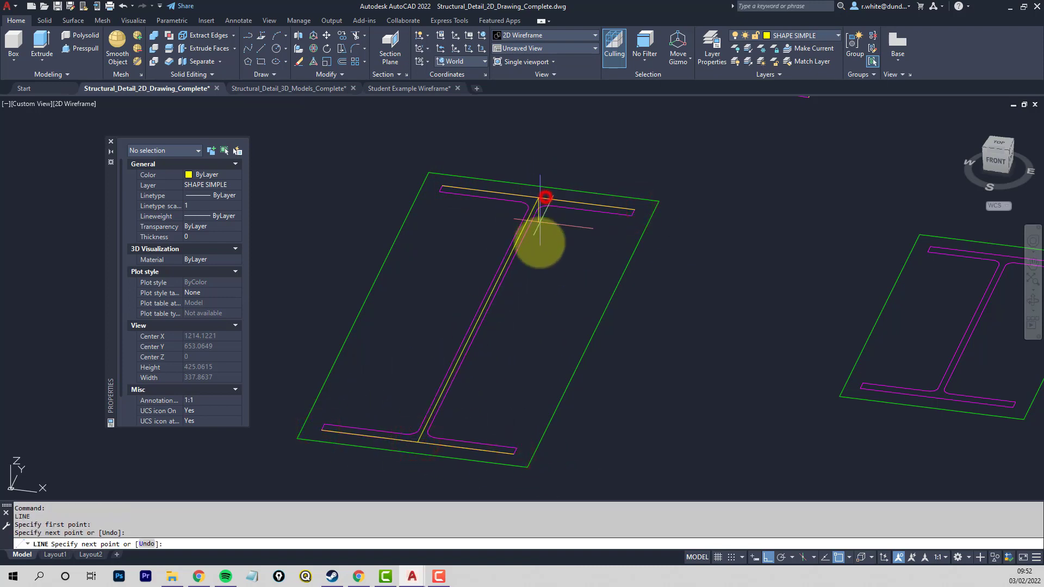
key(Return)
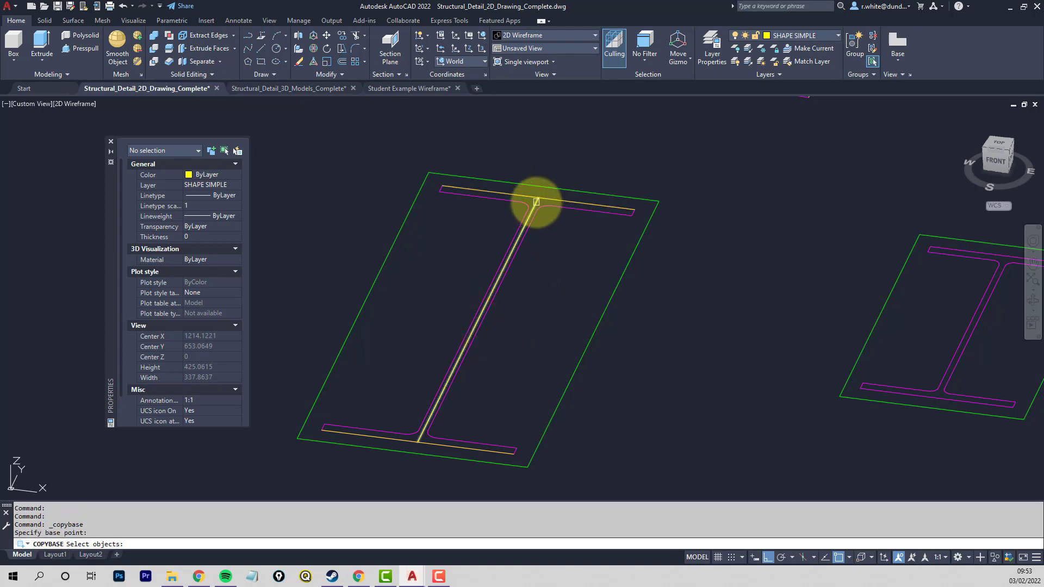
- Copy the simplified I-section's web line and two flange lines to the clipboard with a base point
click(536, 202)
click(538, 199)
click(447, 446)
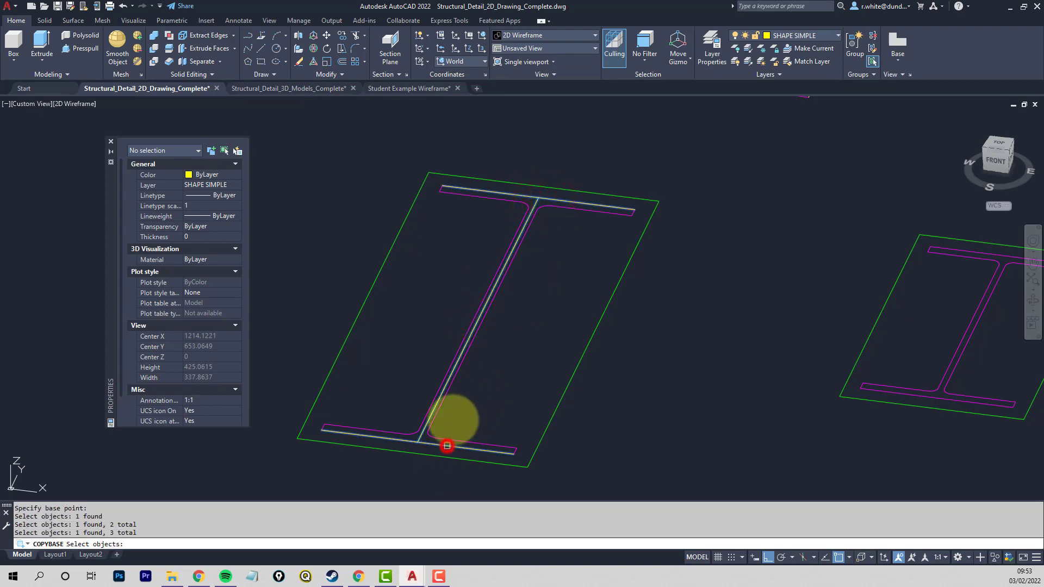
key(Return)
- Set the UCS to the Front preset for placing the beam section at the columns of the 3D bay
scroll(570, 350, down, 5)
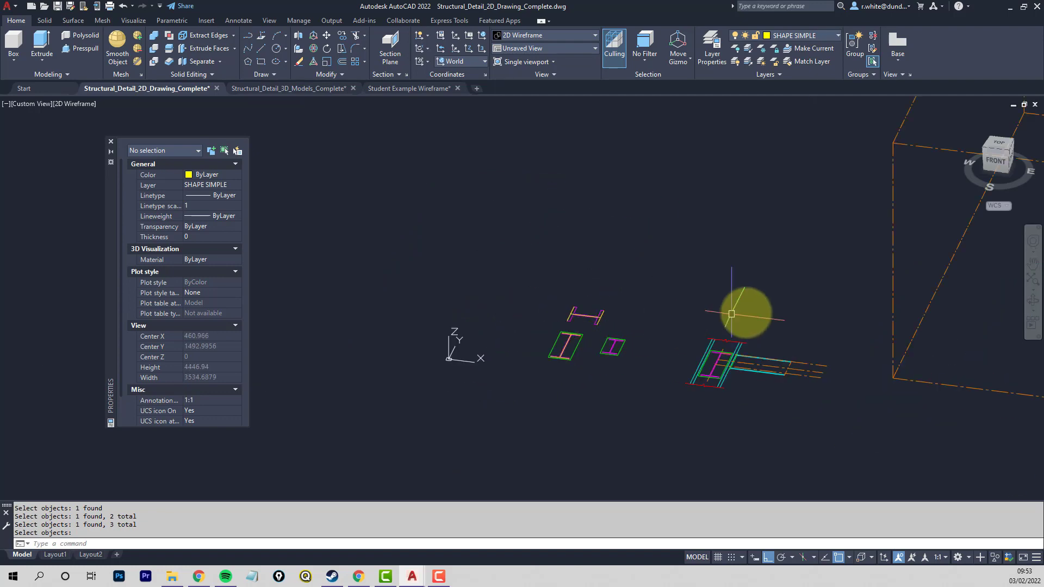
middle_drag(753, 313, 505, 345)
middle_drag(717, 266, 701, 348)
scroll(731, 334, down, 6)
middle_drag(972, 342, 727, 311)
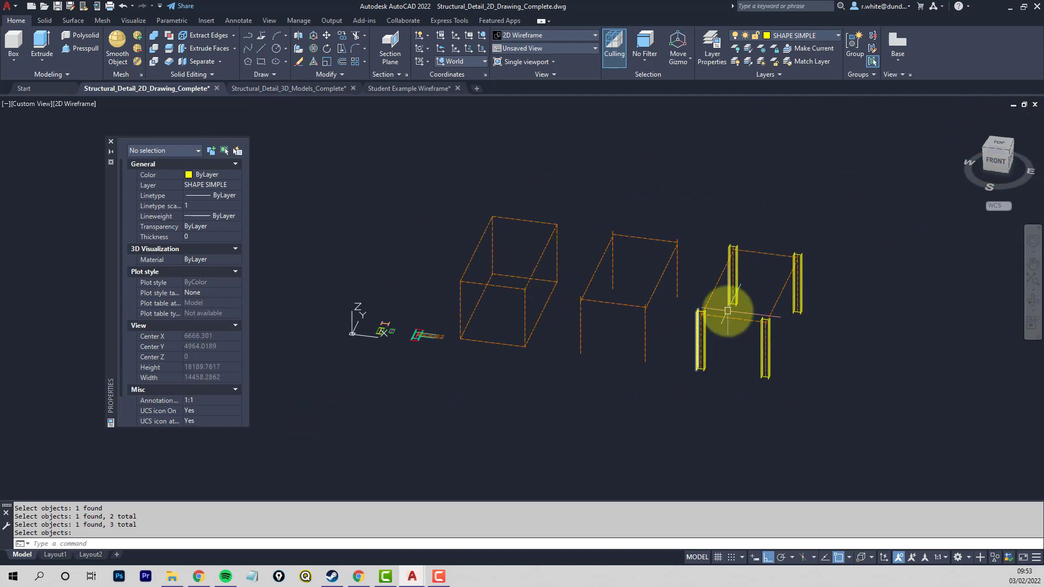
scroll(727, 311, up, 5)
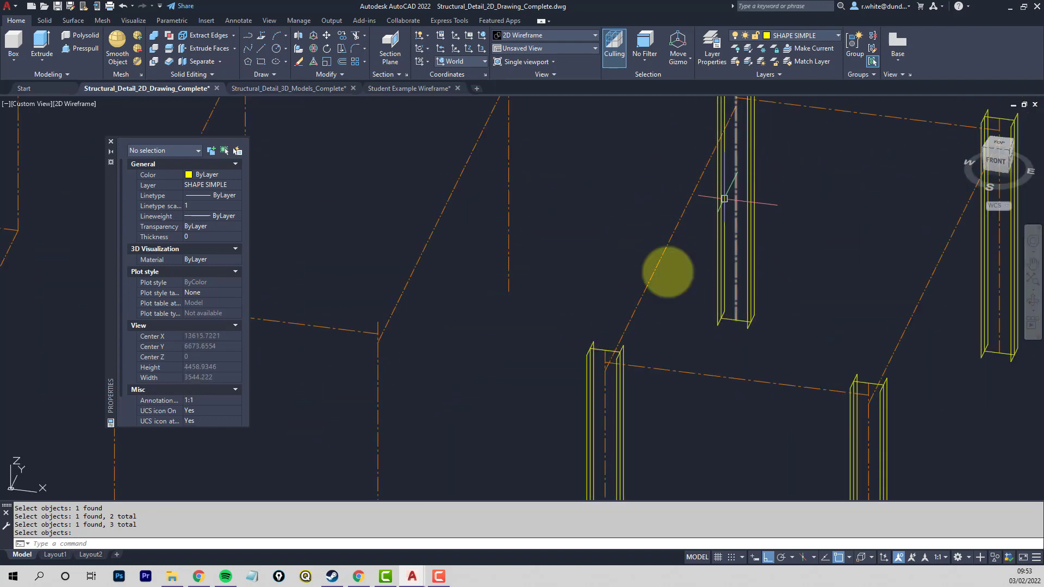
scroll(672, 247, down, 2)
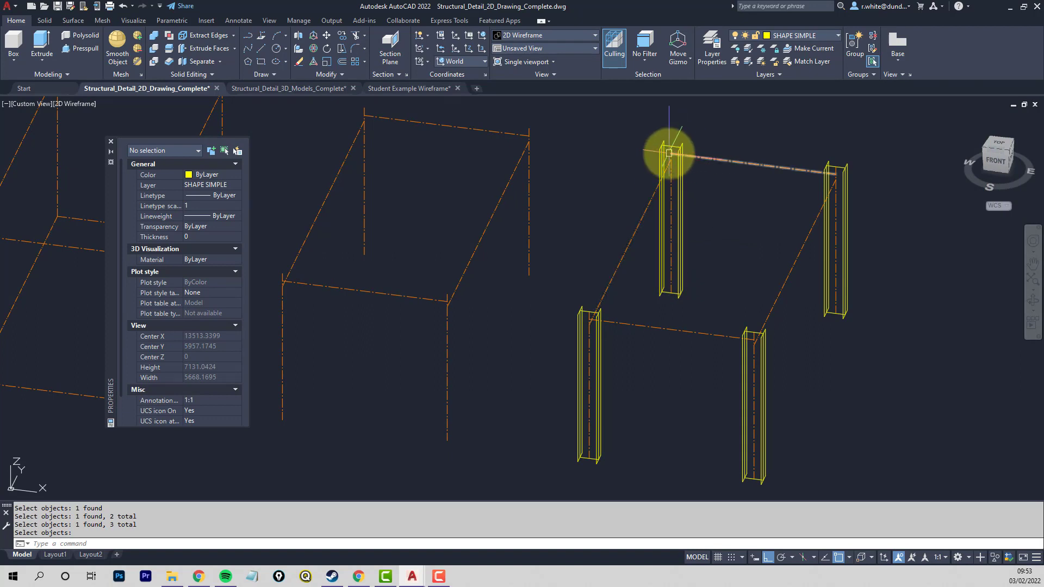
click(479, 61)
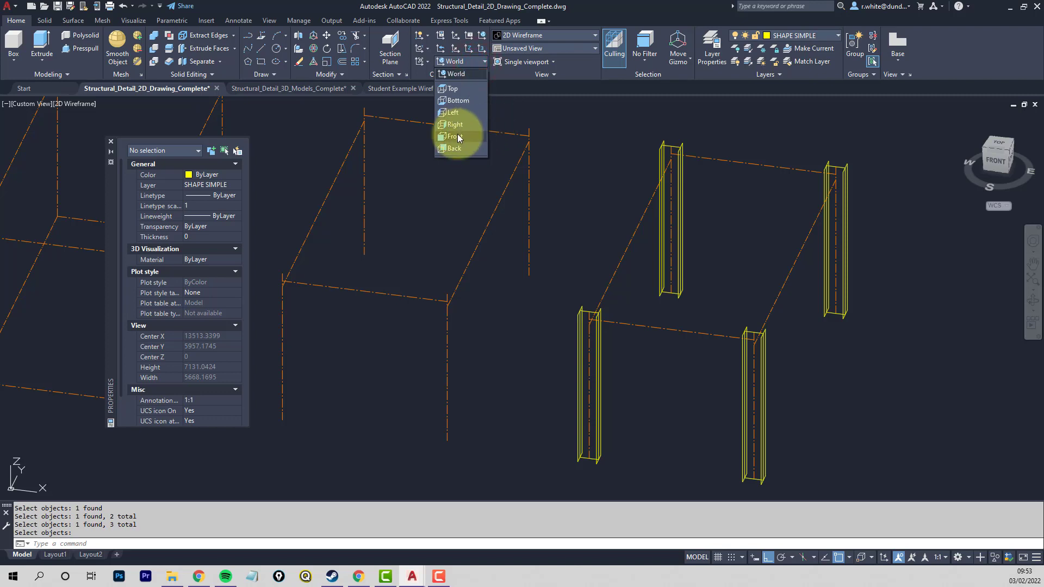
click(458, 136)
- Paste the copied I-section as a block at the side beam centreline's endpoint on the rear-left column
scroll(680, 154, up, 4)
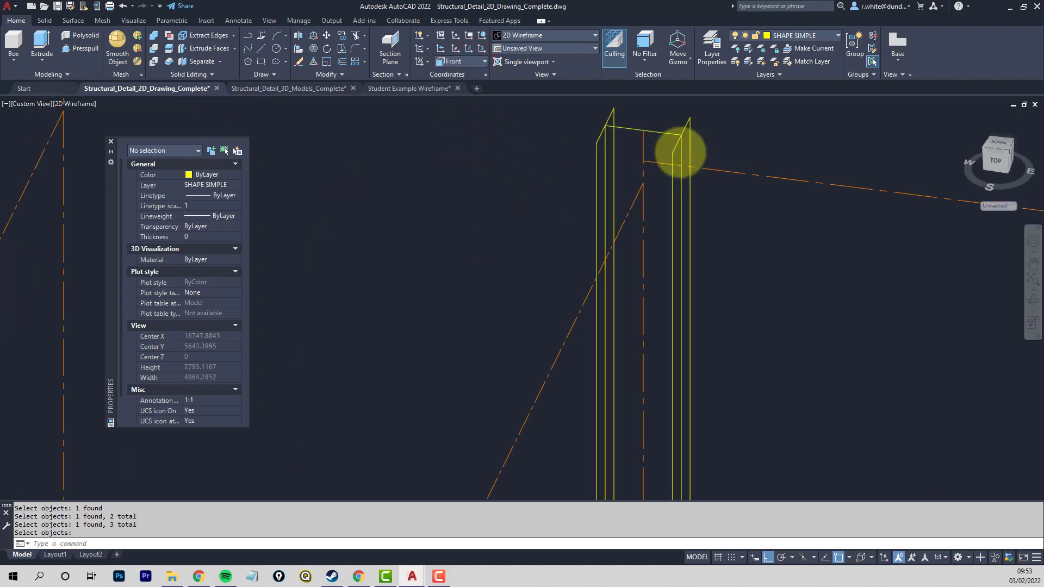
scroll(680, 153, up, 3)
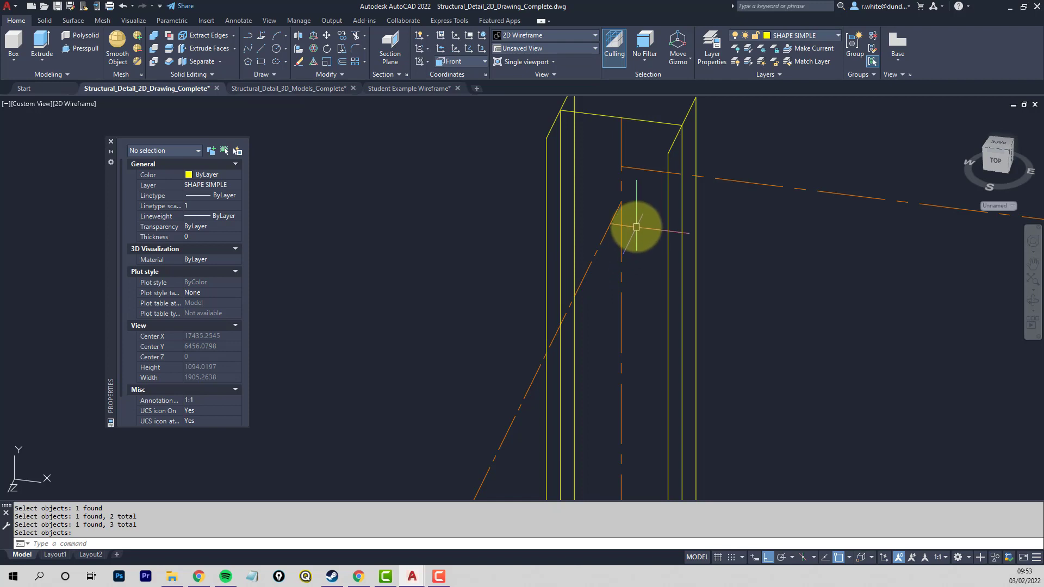
key(Return)
key(ctrl+shift+v)
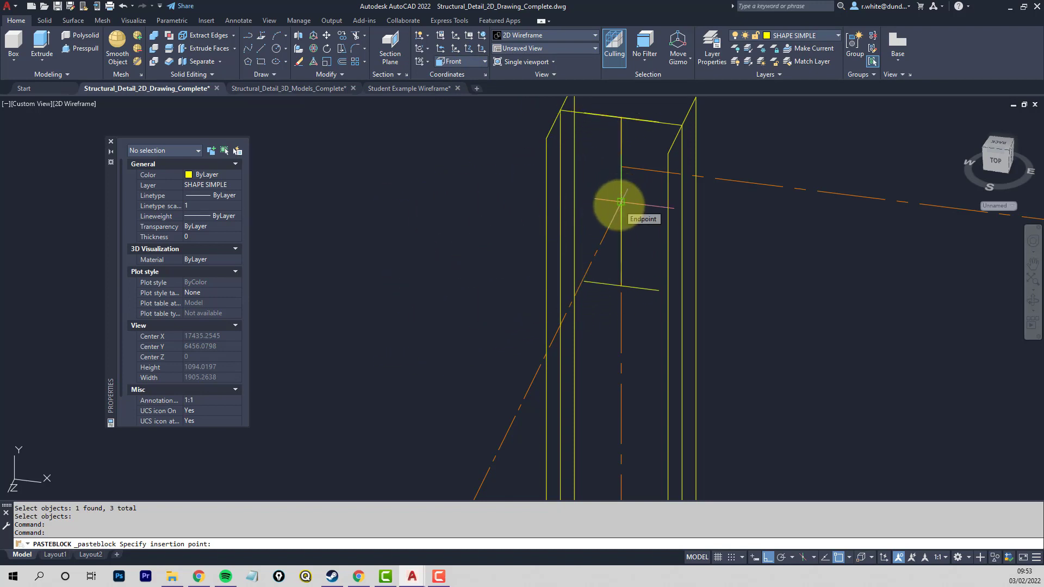
click(621, 203)
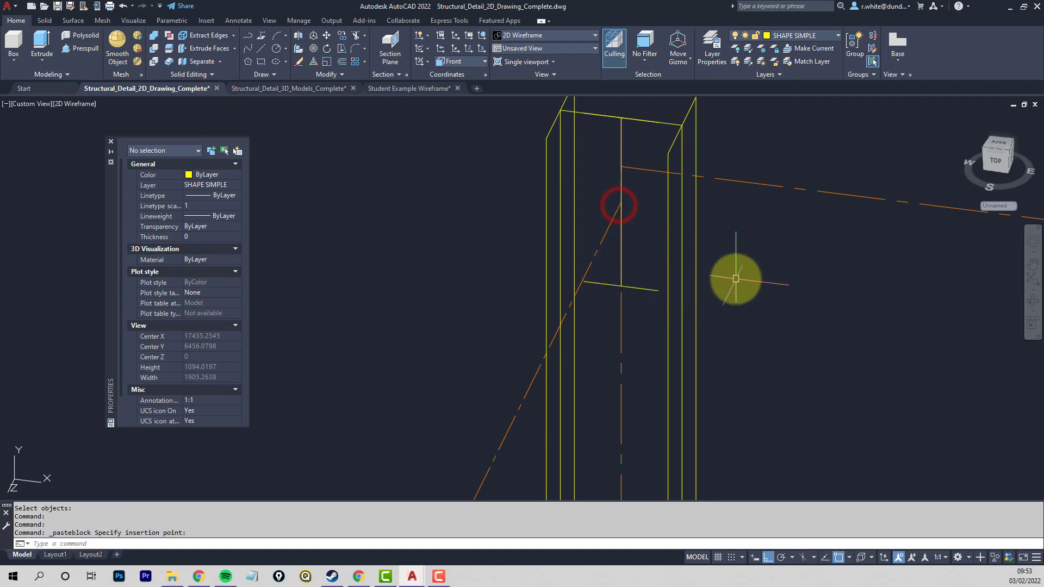
key(Escape)
key(Escape)
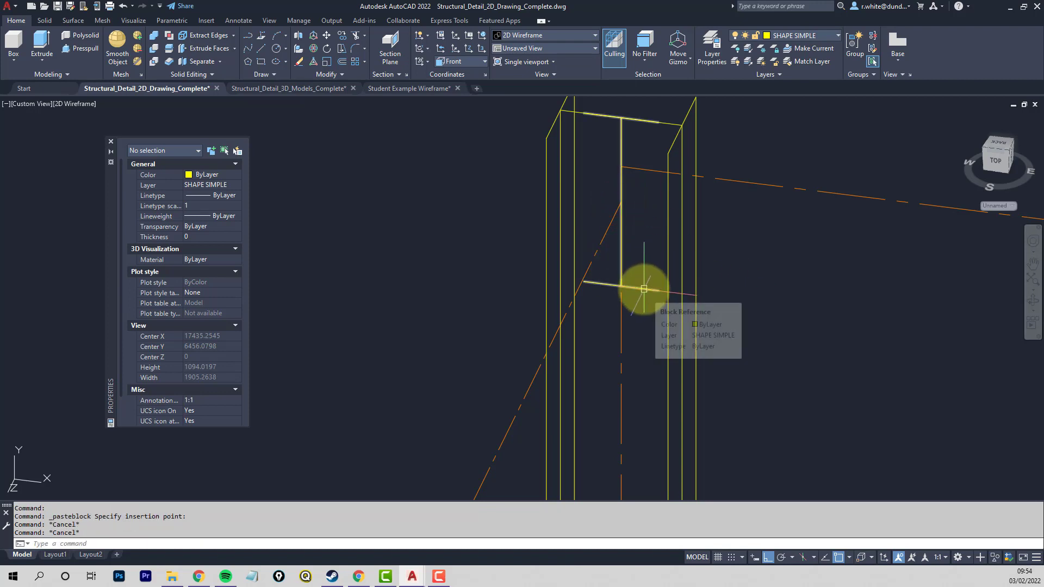
- Explode the pasted I-section block at the rear-left column into separate lines
text(x)
key(Return)
click(642, 289)
key(Return)
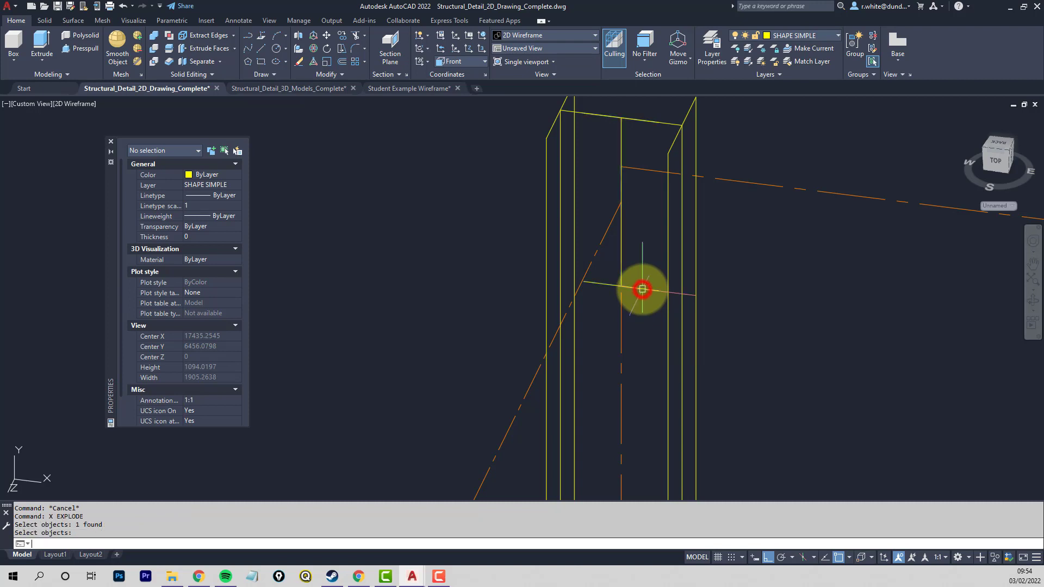
- Give the pasted section's web line and two flange lines a thickness of 6000 to form the left side beam
middle_drag(512, 337, 474, 361)
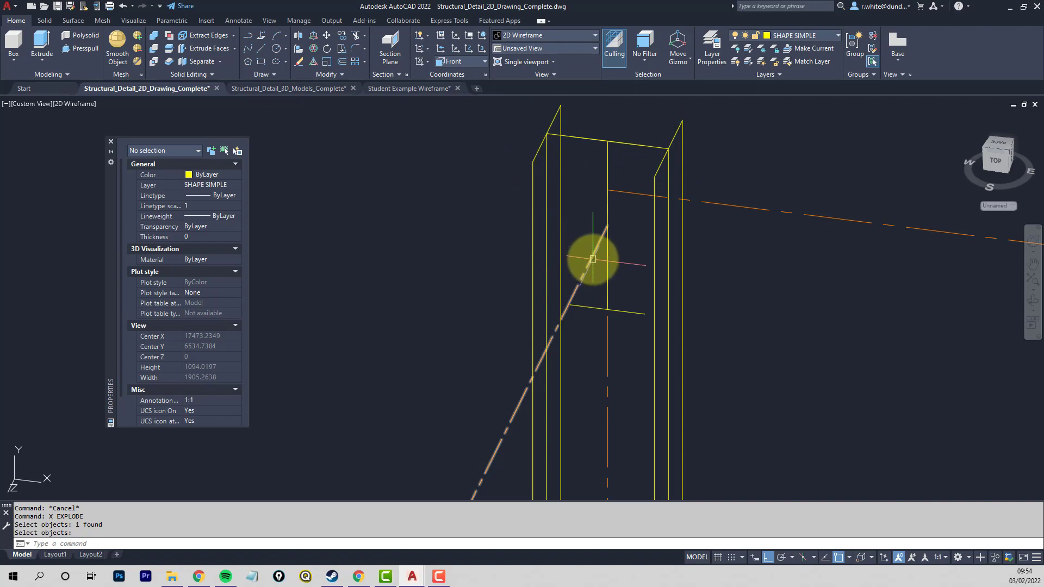
mouse_move(593, 259)
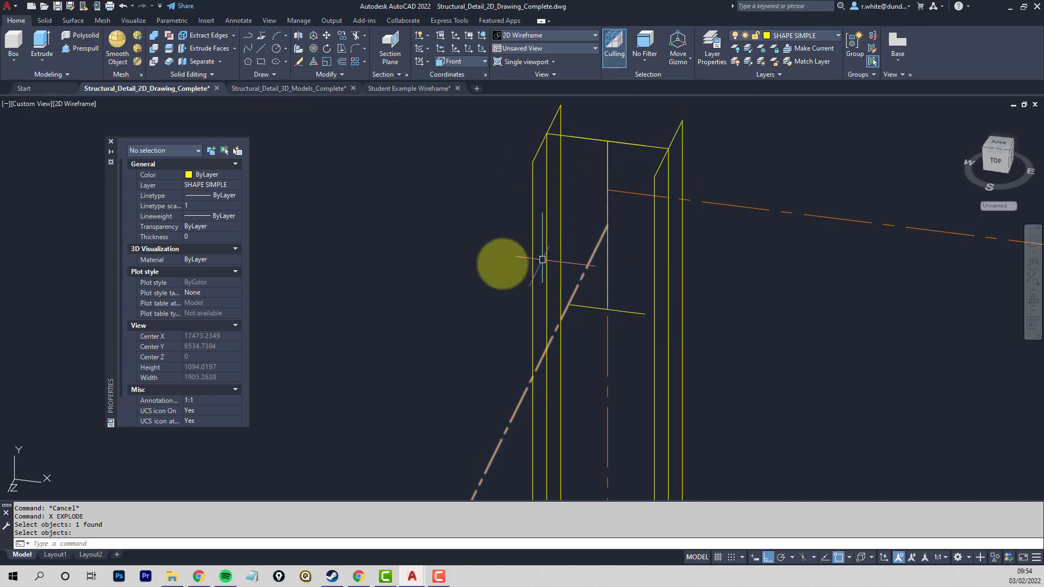
click(462, 363)
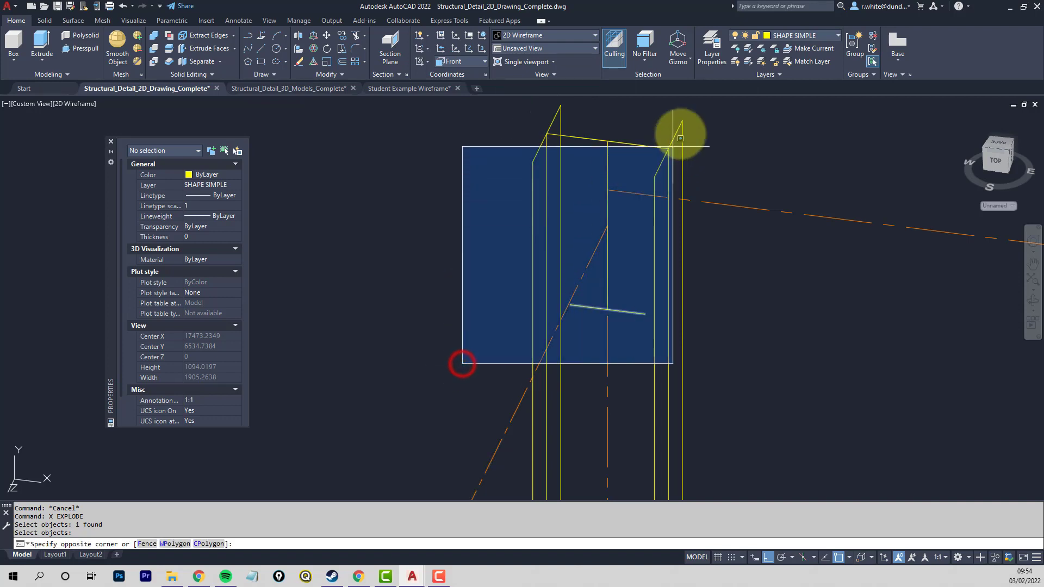
click(694, 113)
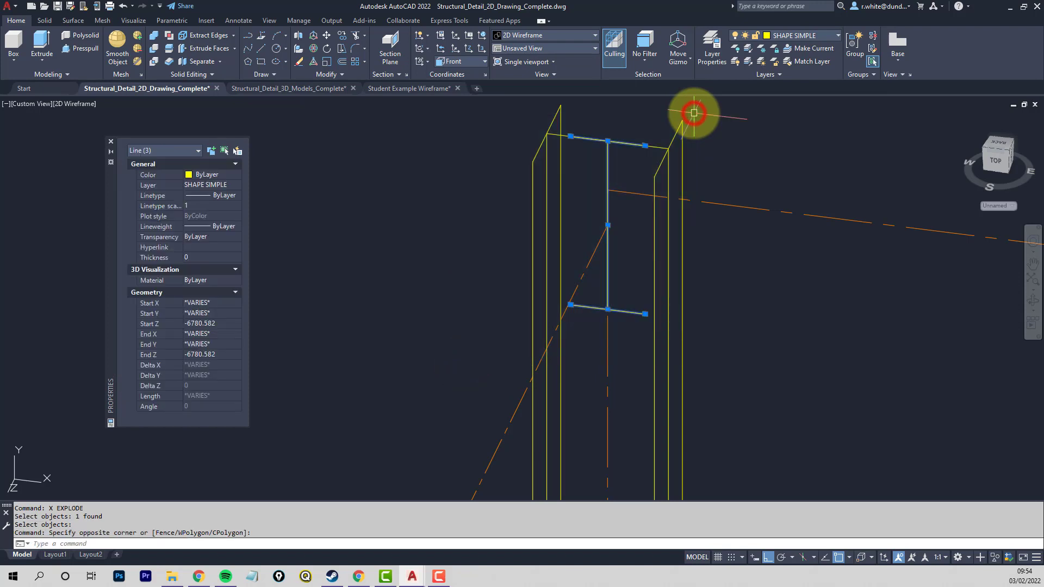
click(191, 256)
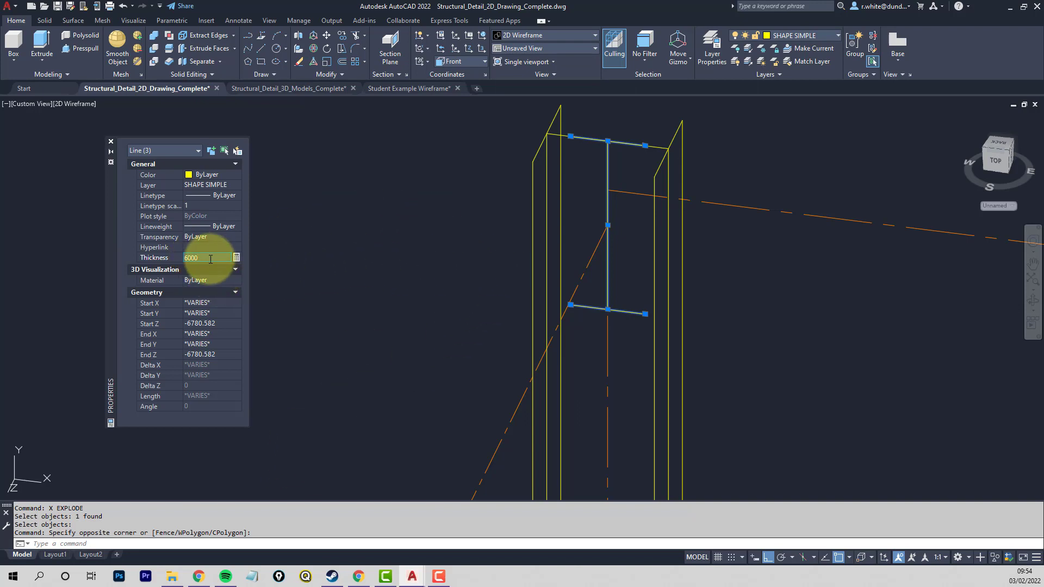
scroll(637, 229, down, 5)
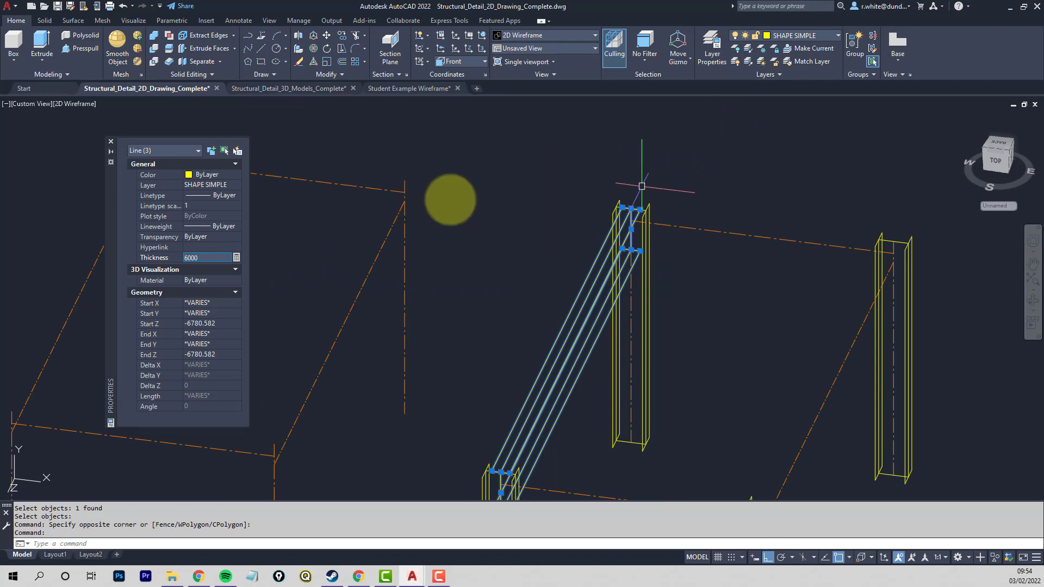
- Try a thickness of -6000 on the three beam lines and set it back to 6000
click(204, 256)
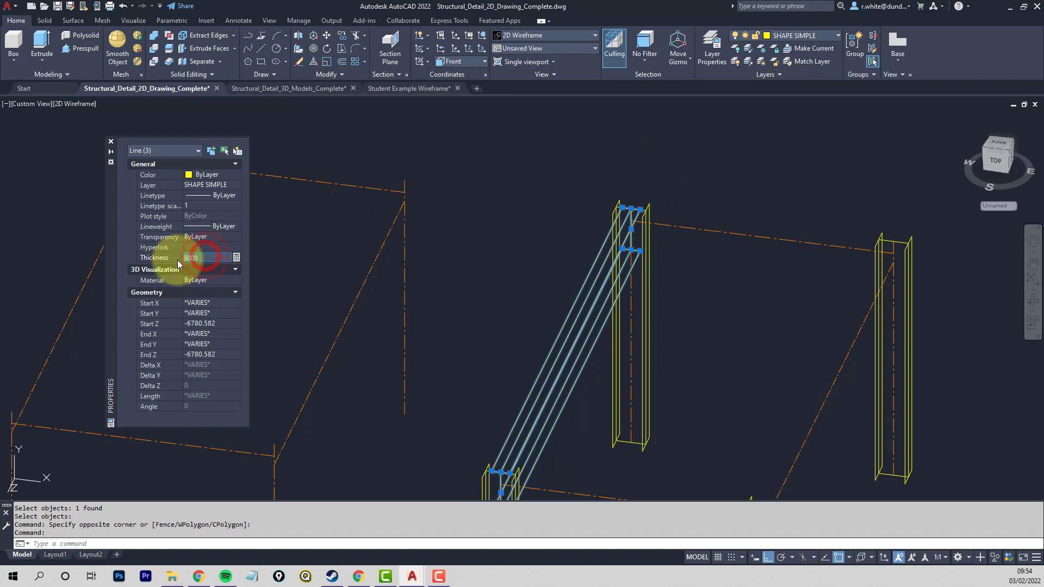
text(-600)
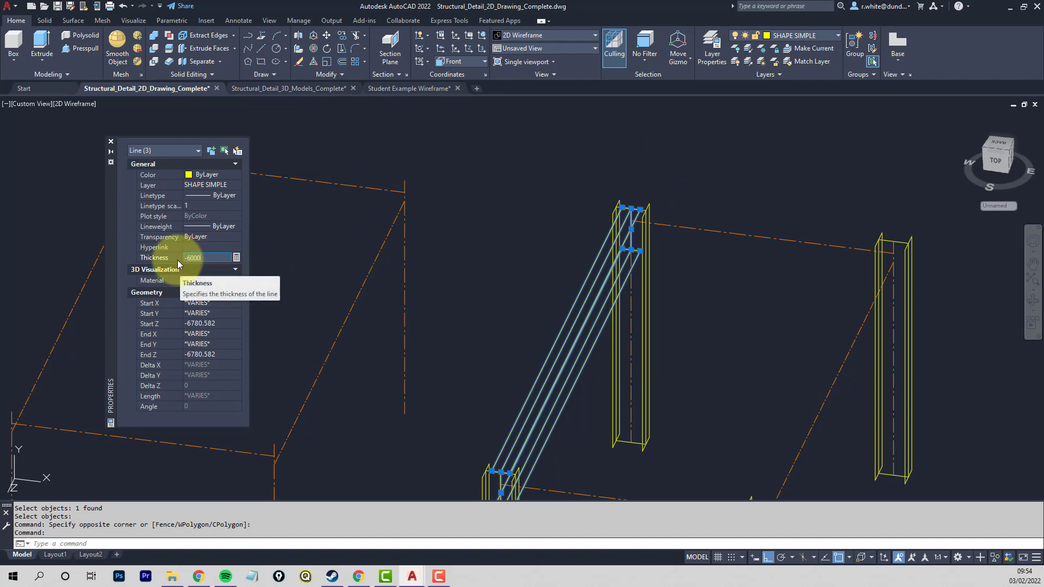
click(447, 261)
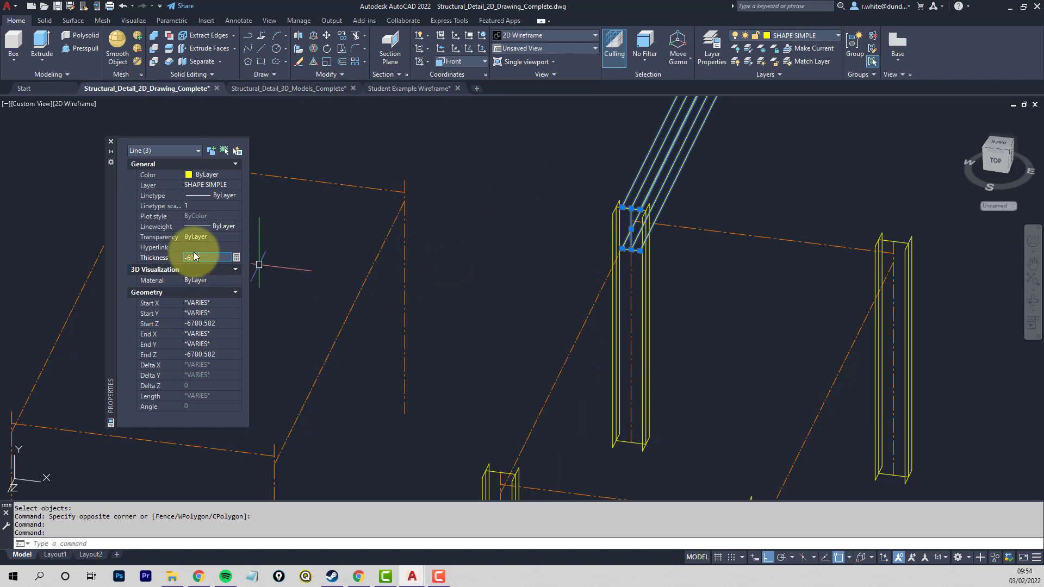
drag(206, 258, 176, 257)
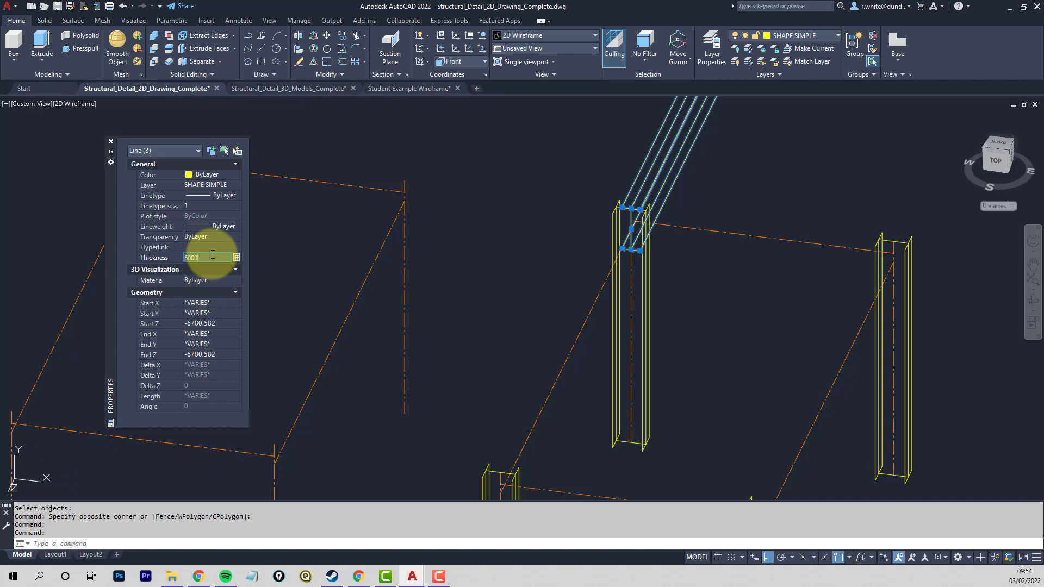
key(Return)
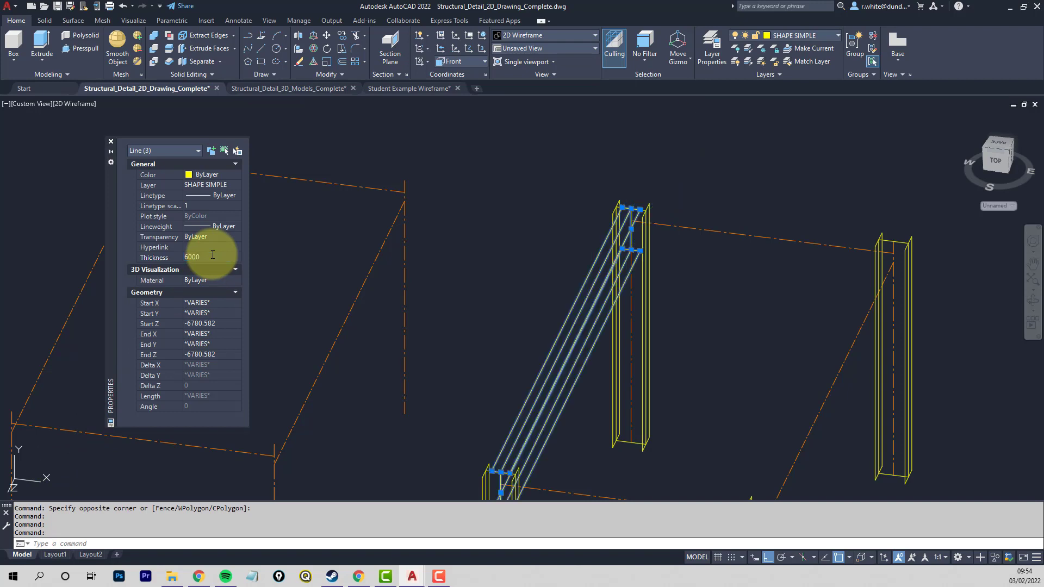
key(Escape)
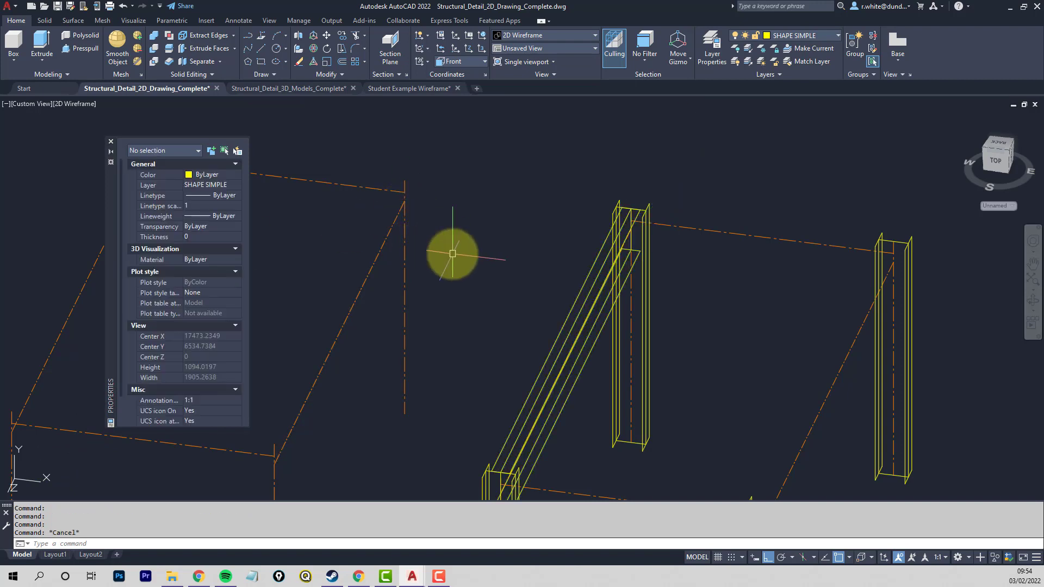
- Copy the left side beam's web and flanges from the web's upper rear endpoint to the midpoint of the rear-right column's top web edge
middle_drag(520, 309, 497, 281)
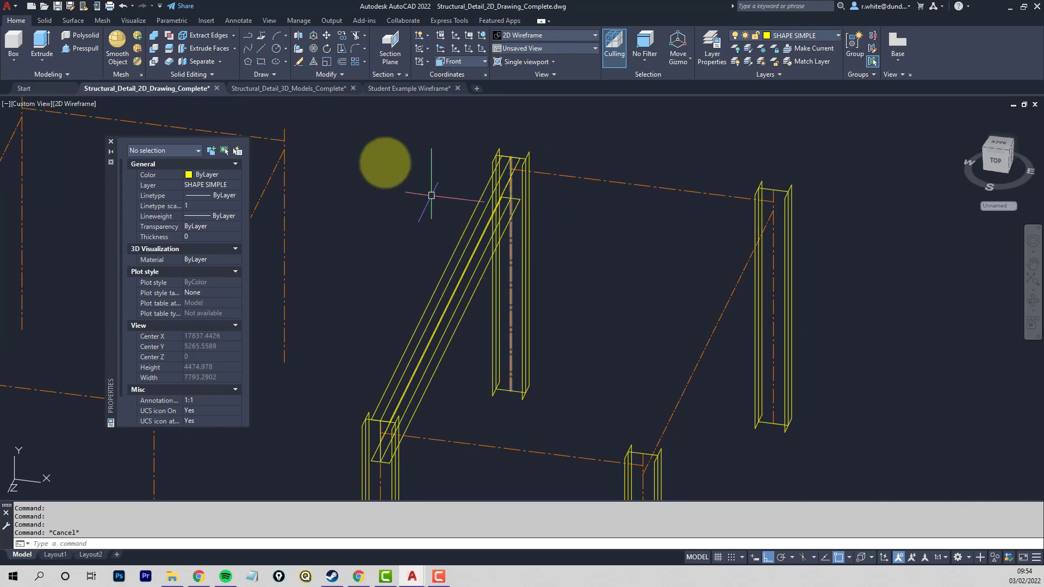
click(342, 34)
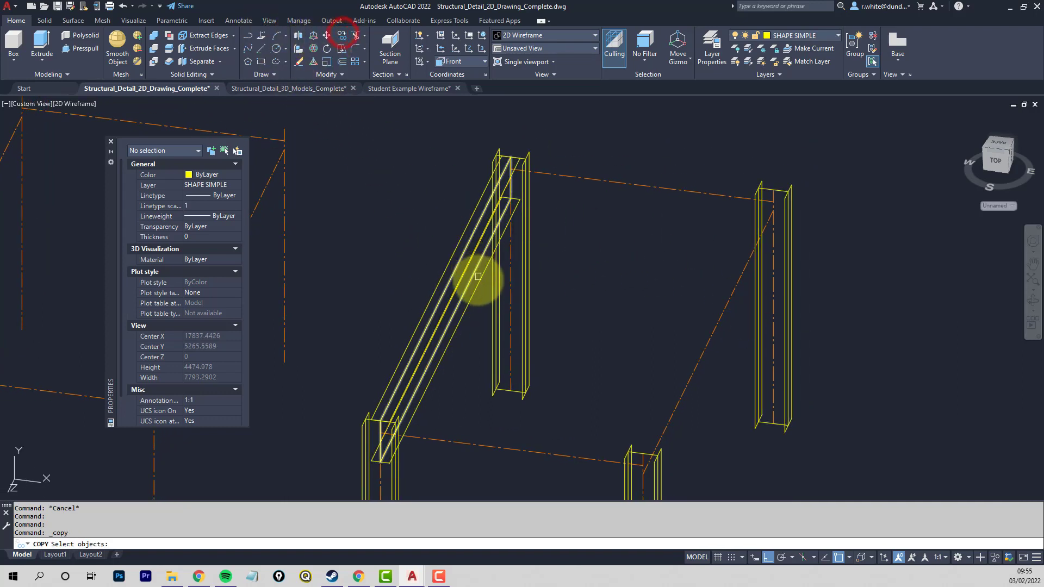
click(479, 281)
click(481, 261)
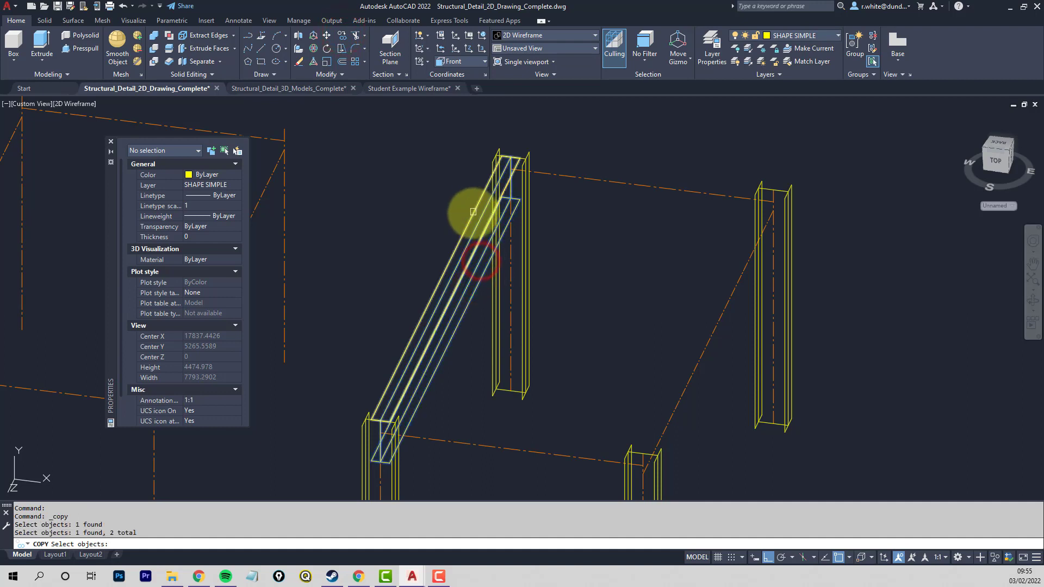
click(477, 213)
key(Return)
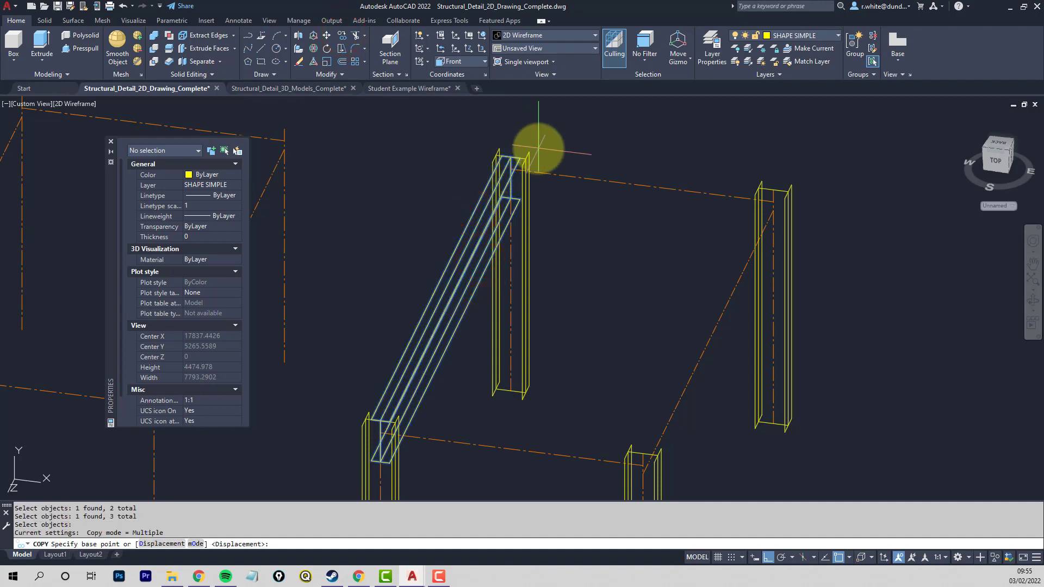
scroll(573, 155, up, 2)
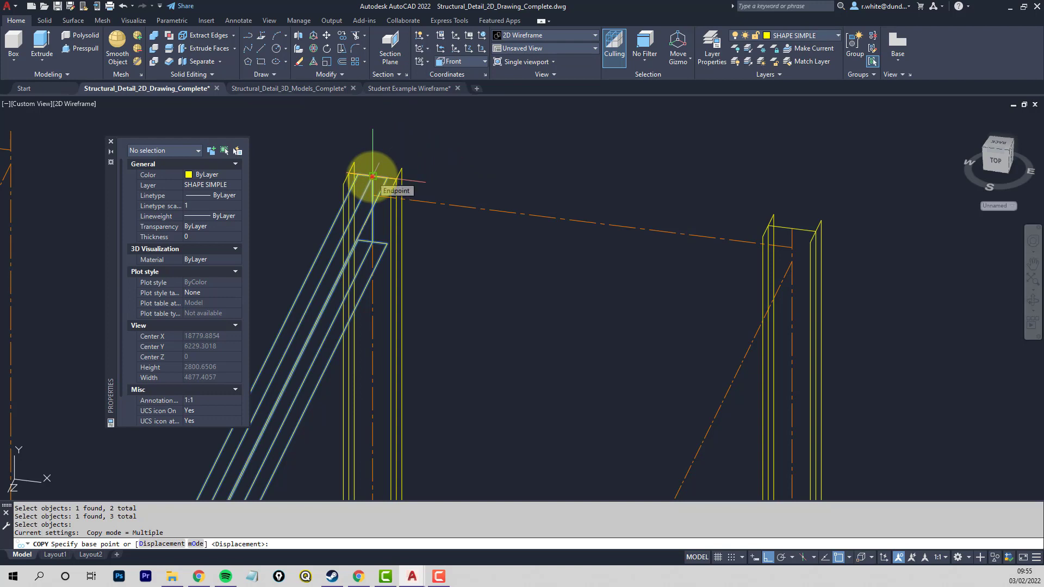
click(372, 175)
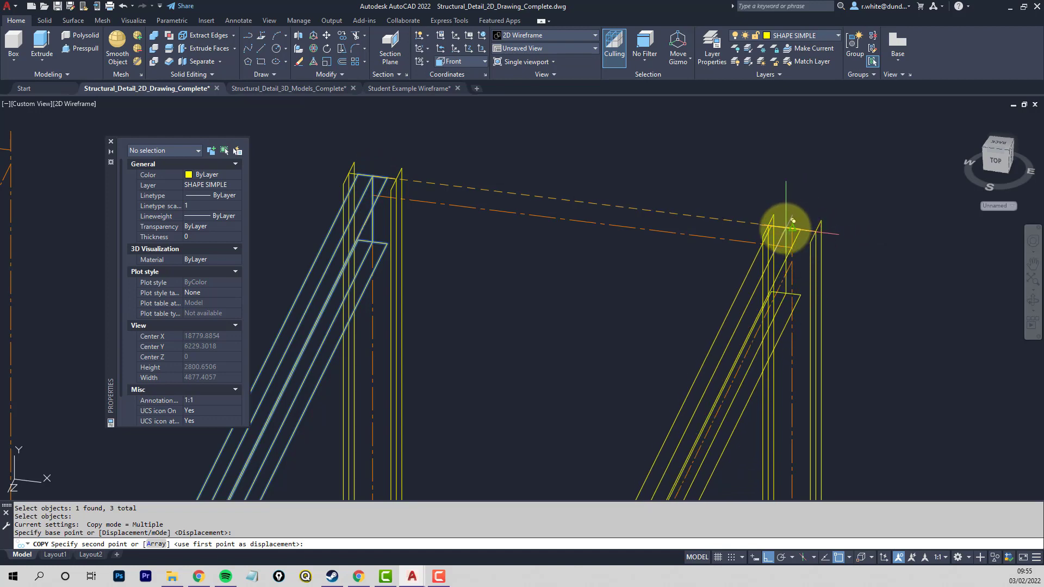
click(792, 228)
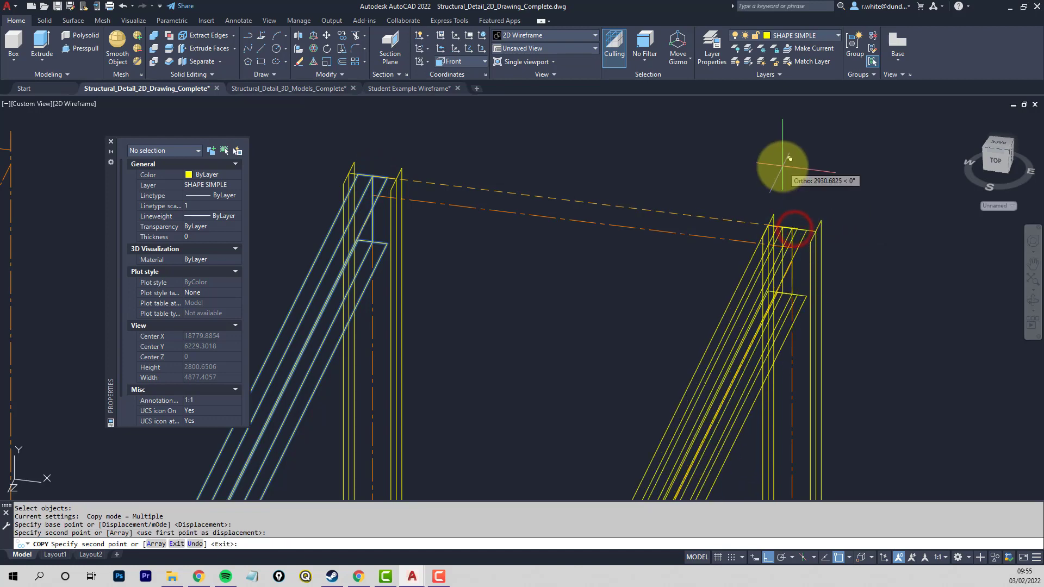
key(Return)
scroll(779, 174, down, 3)
middle_drag(749, 246, 775, 189)
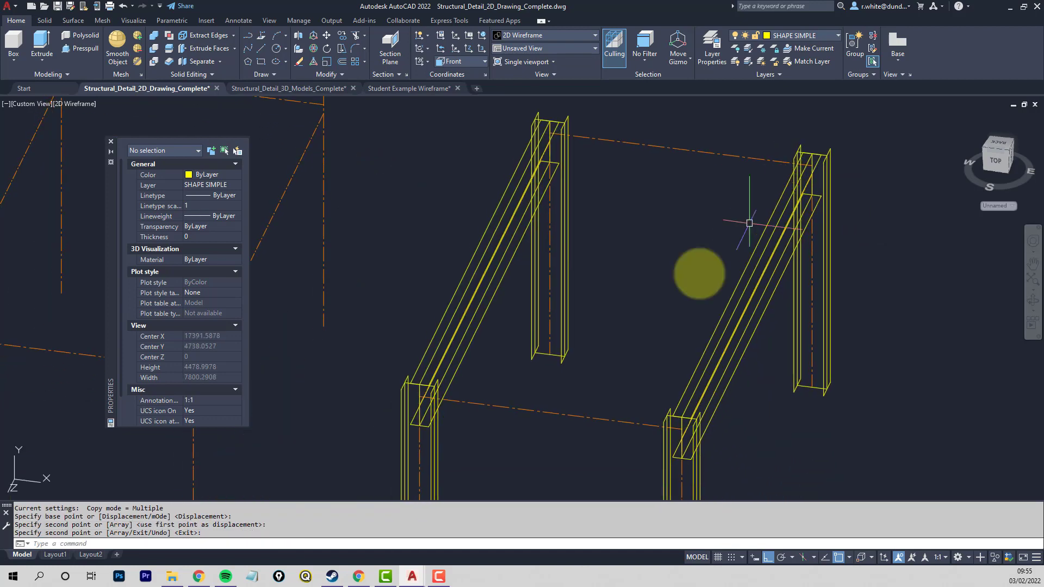
- Preview the column and beam frame in the X-ray and Shaded with edges visual styles
shift+middle_drag(525, 375, 506, 354)
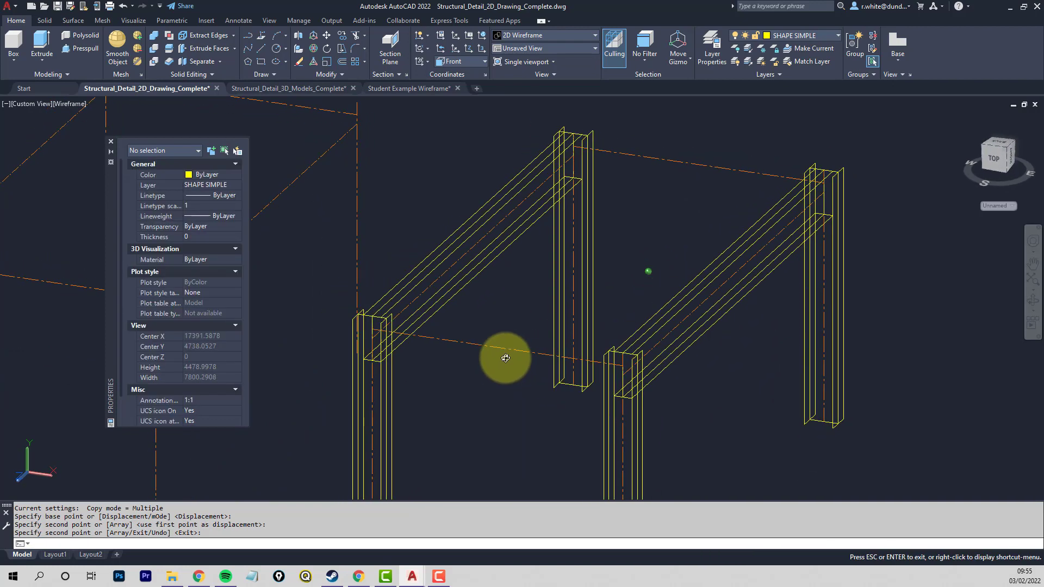
click(73, 107)
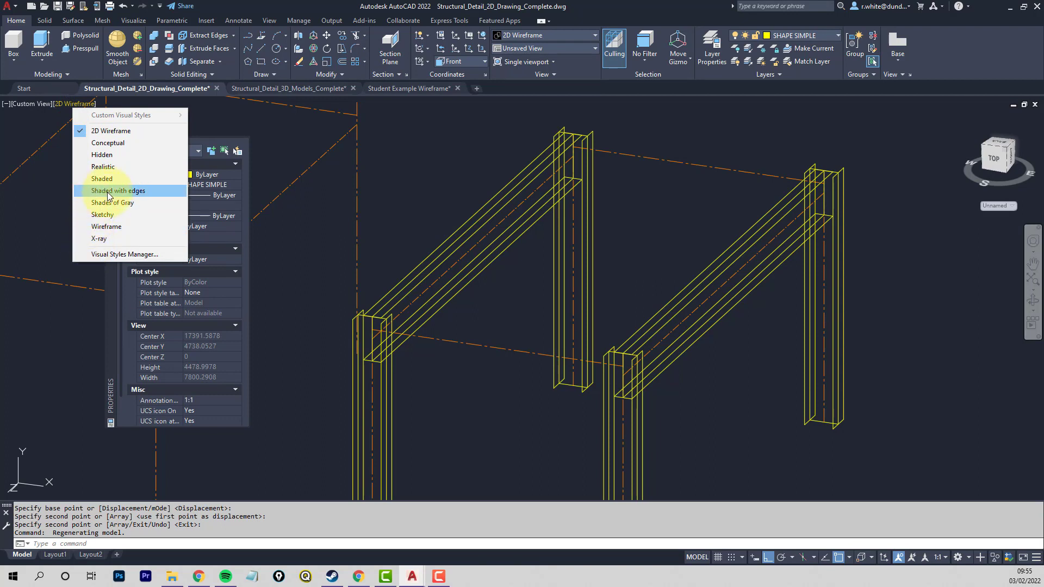
click(109, 239)
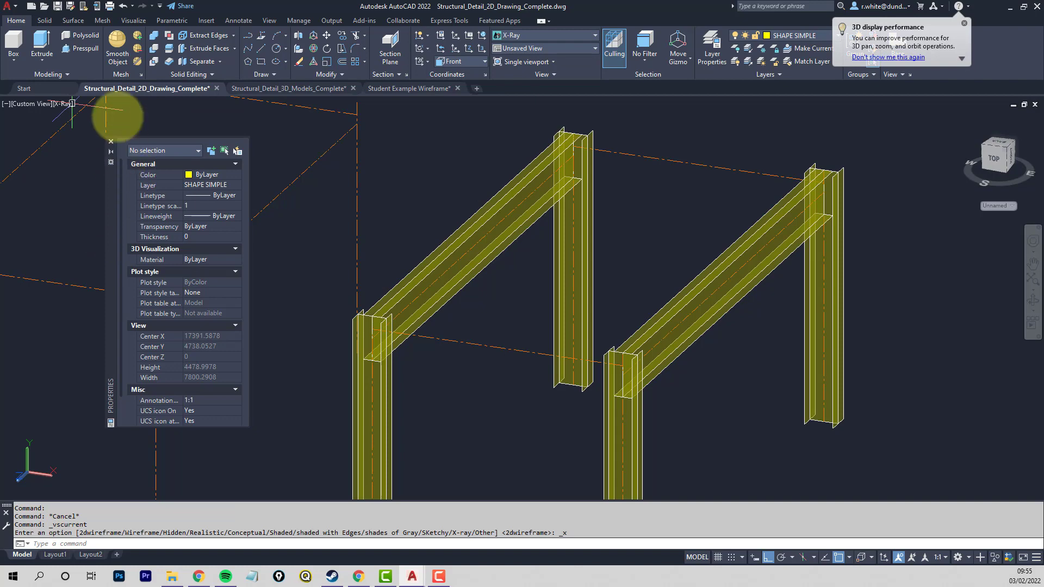
click(63, 103)
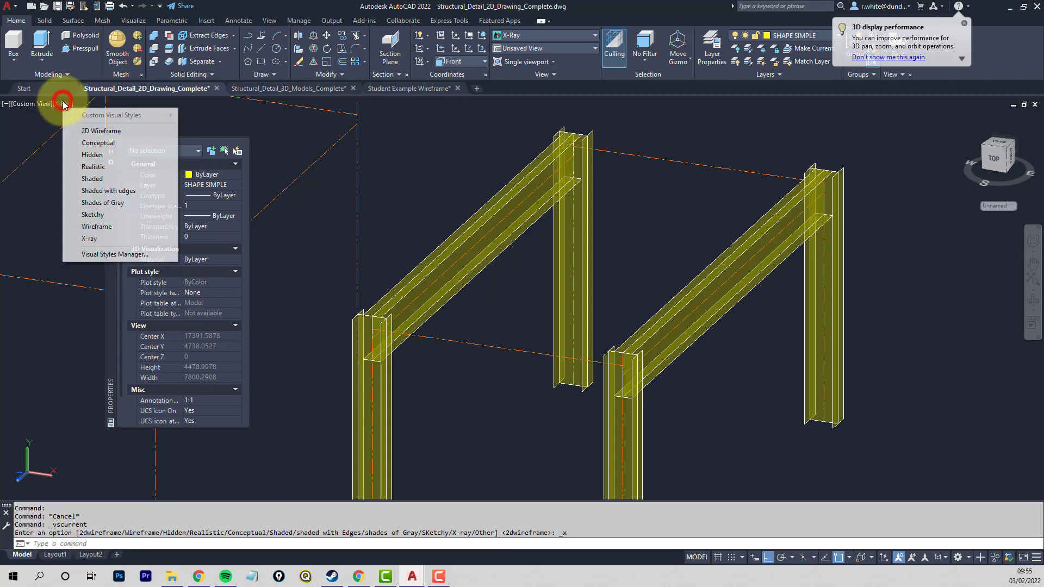
click(101, 191)
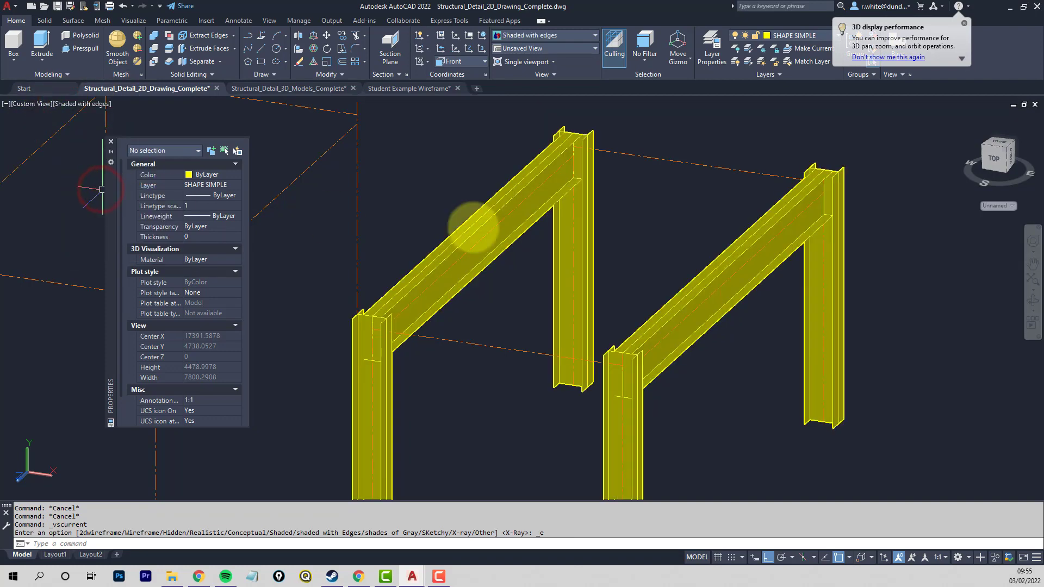
shift+middle_drag(820, 236, 721, 245)
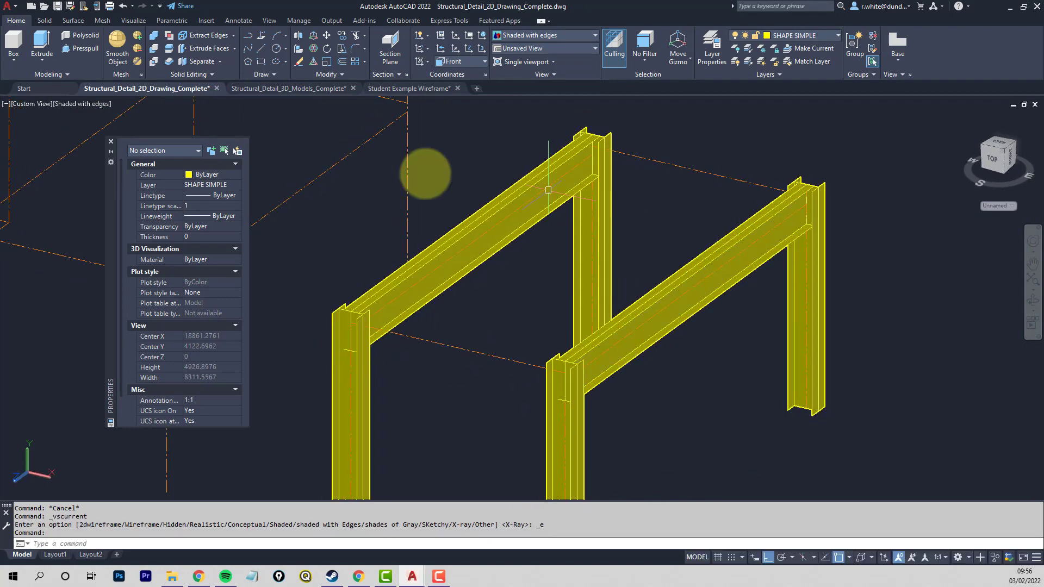
- Preview the frame in the Wireframe visual style and return it to 2D Wireframe
click(87, 104)
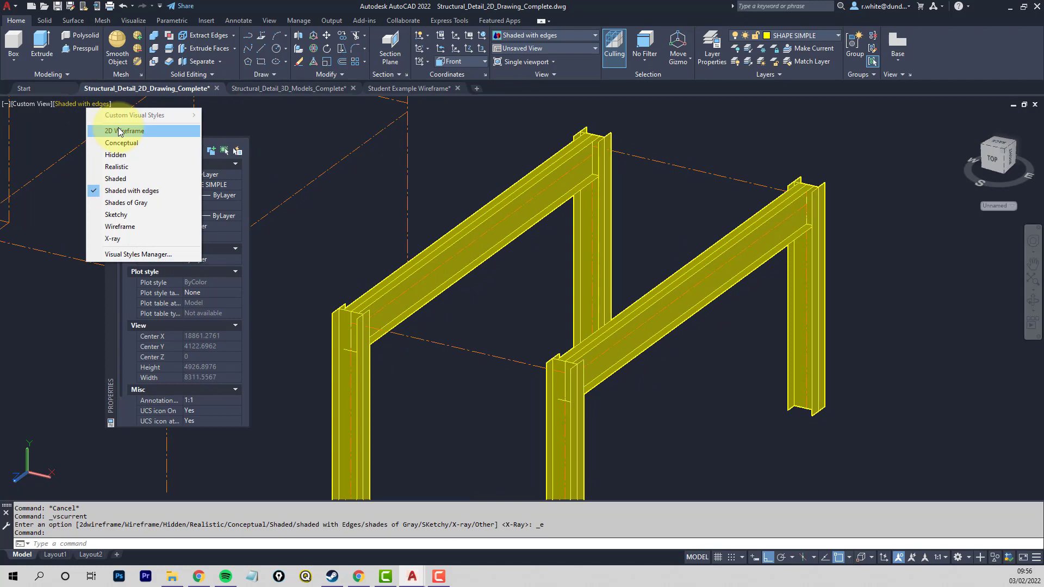
click(130, 228)
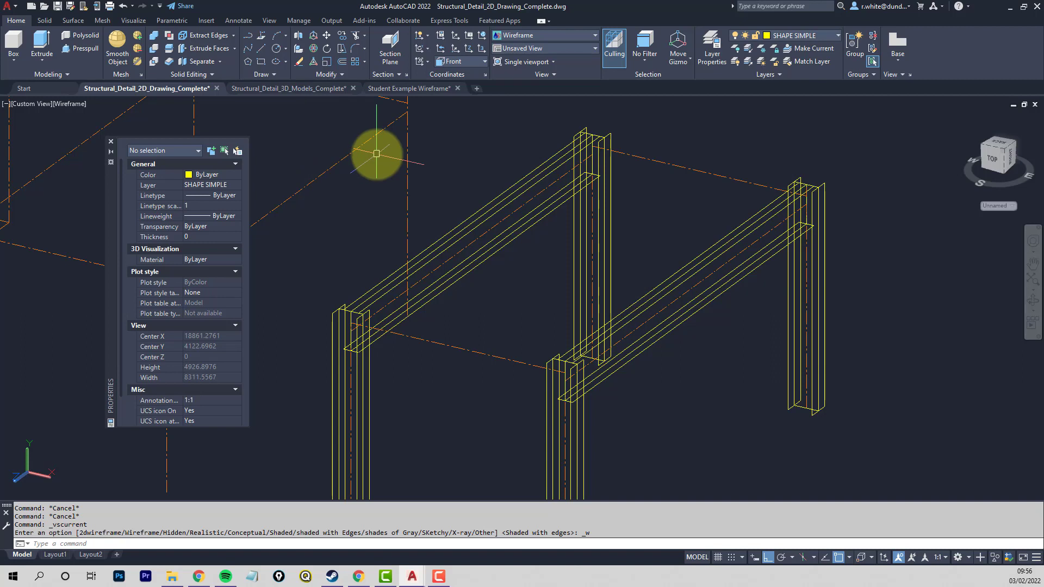
click(64, 103)
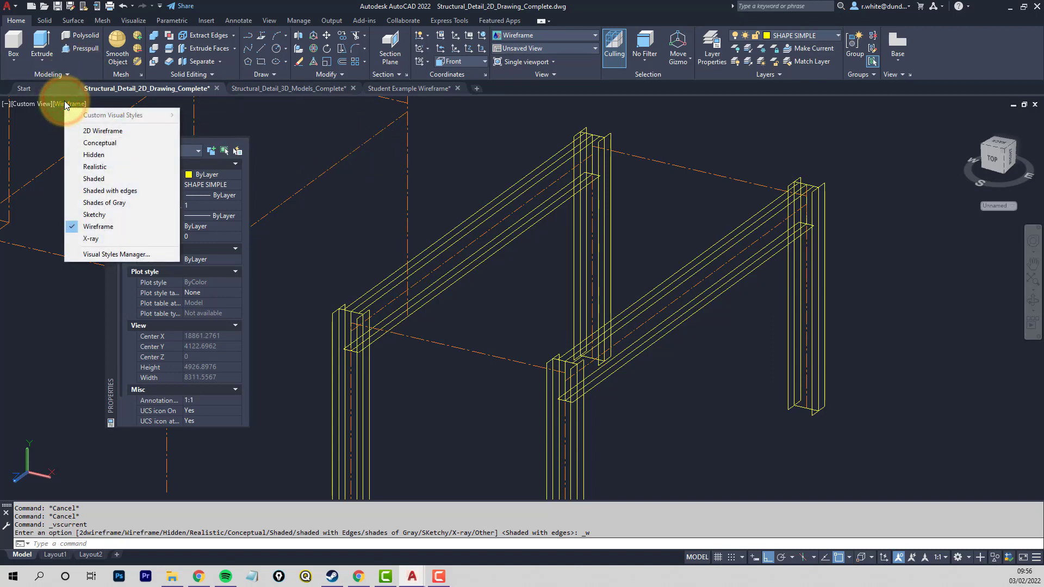
click(106, 132)
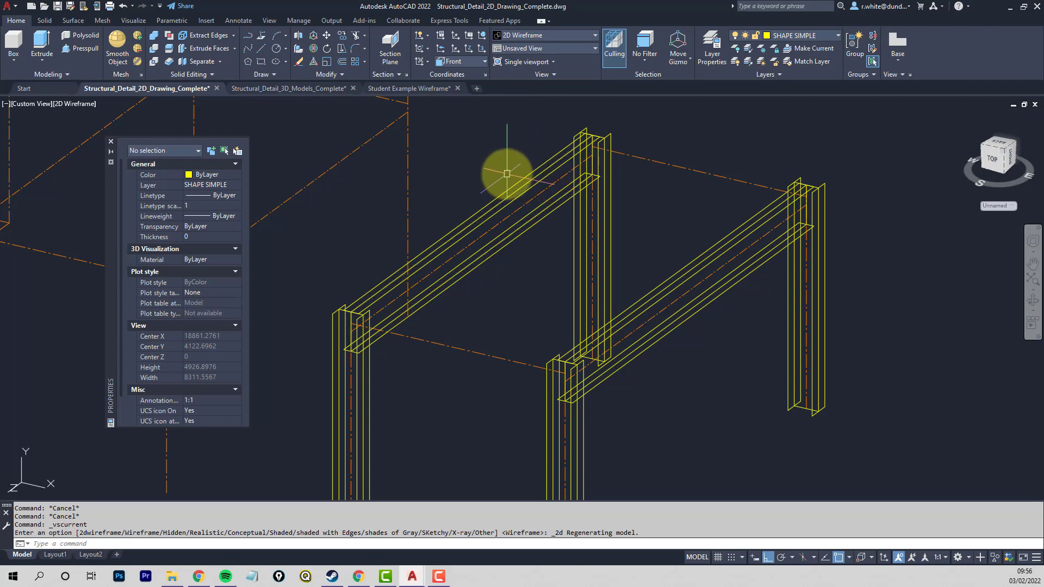
- Check the properties of the rear cross-beam setout centreline between the two rear columns
scroll(496, 198, down, 2)
scroll(545, 171, up, 4)
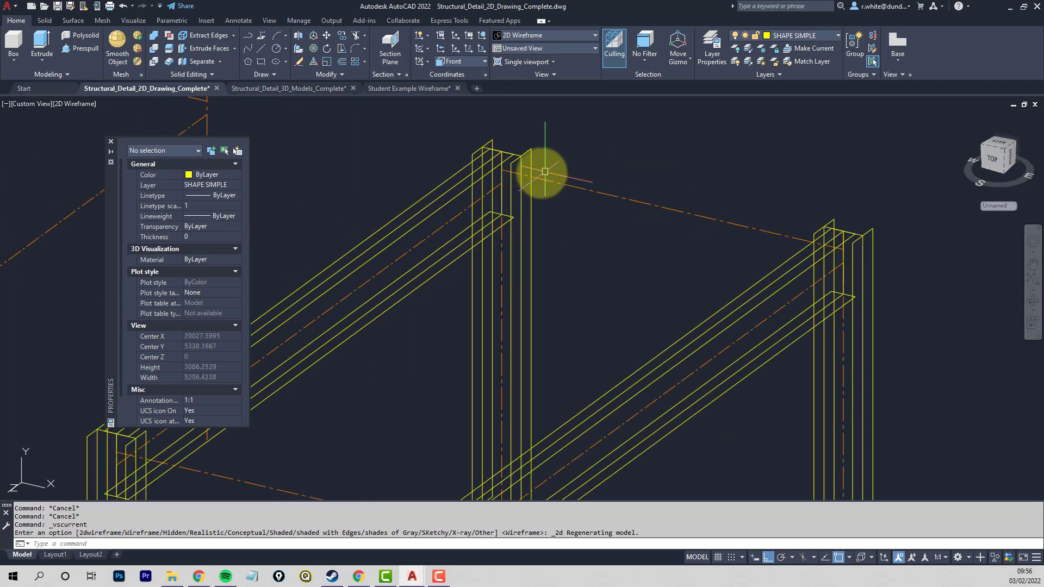
scroll(549, 176, up, 4)
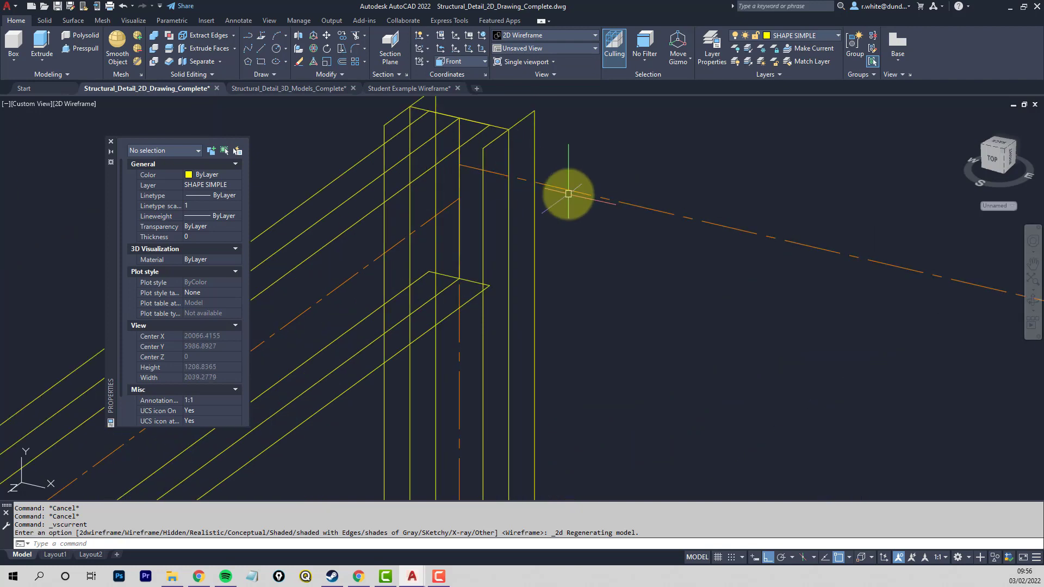
click(568, 191)
scroll(568, 194, down, 4)
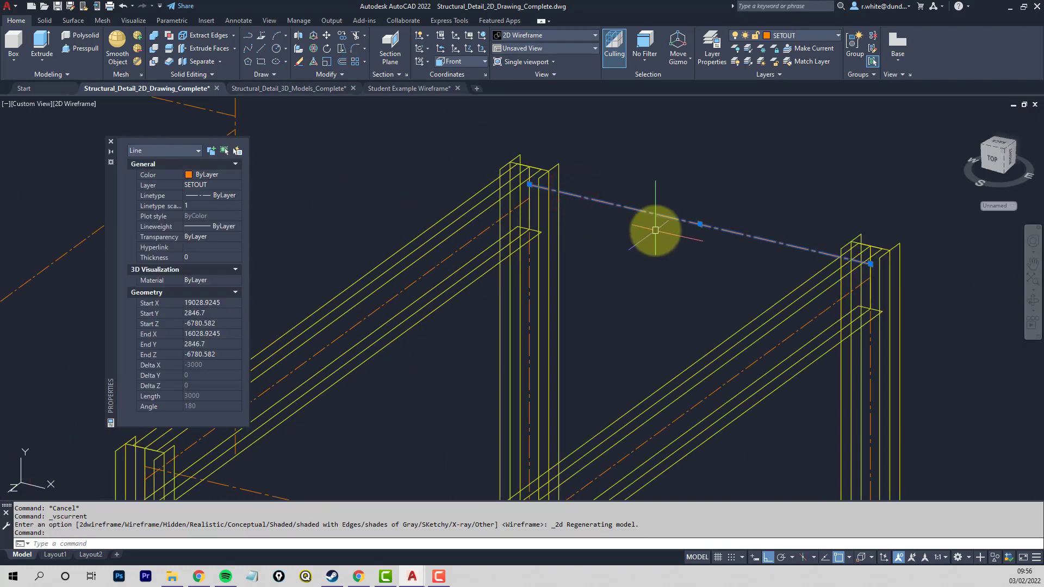
key(Escape)
key(Escape)
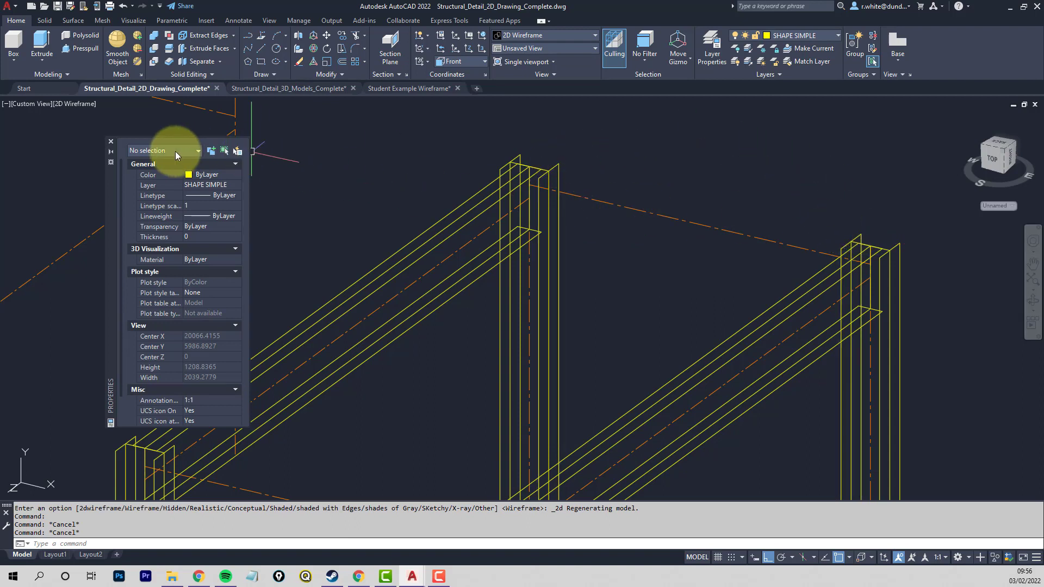
- Close the Properties palette and set the coordinate system to World
click(110, 144)
scroll(252, 252, down, 3)
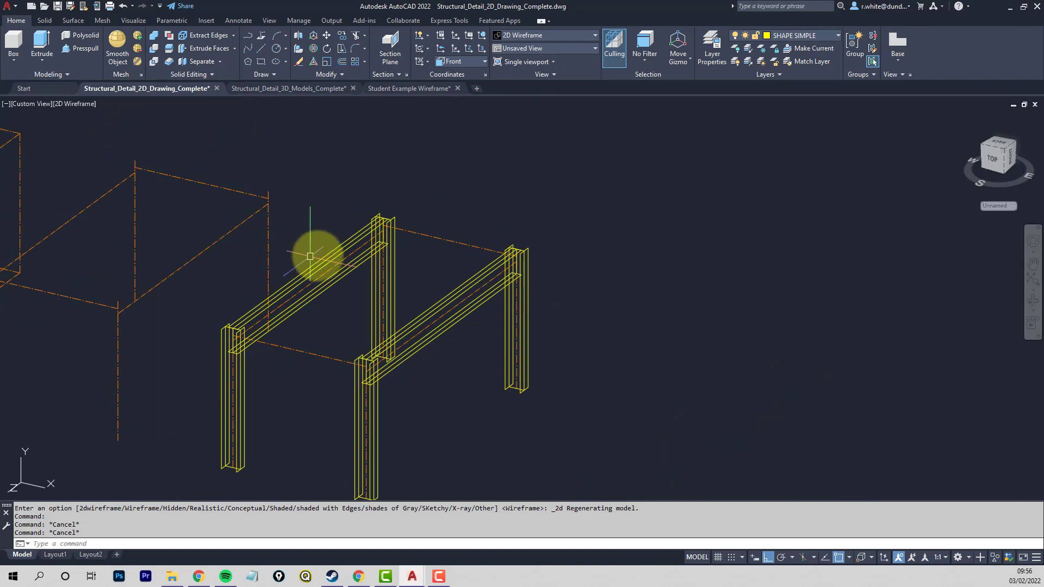
scroll(309, 256, up, 4)
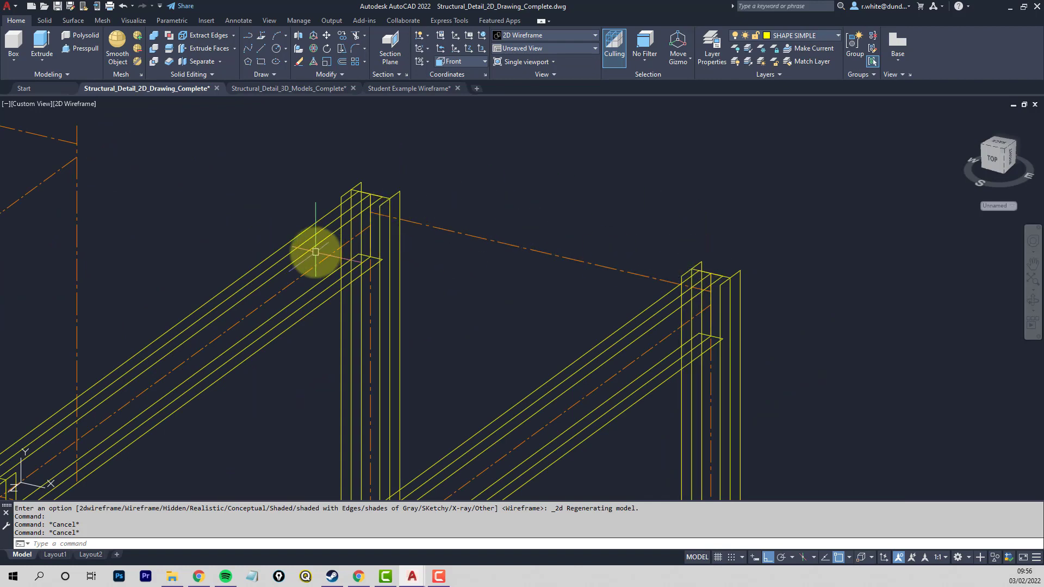
scroll(316, 252, down, 4)
middle_drag(263, 285, 529, 251)
scroll(376, 290, down, 2)
middle_drag(311, 295, 432, 275)
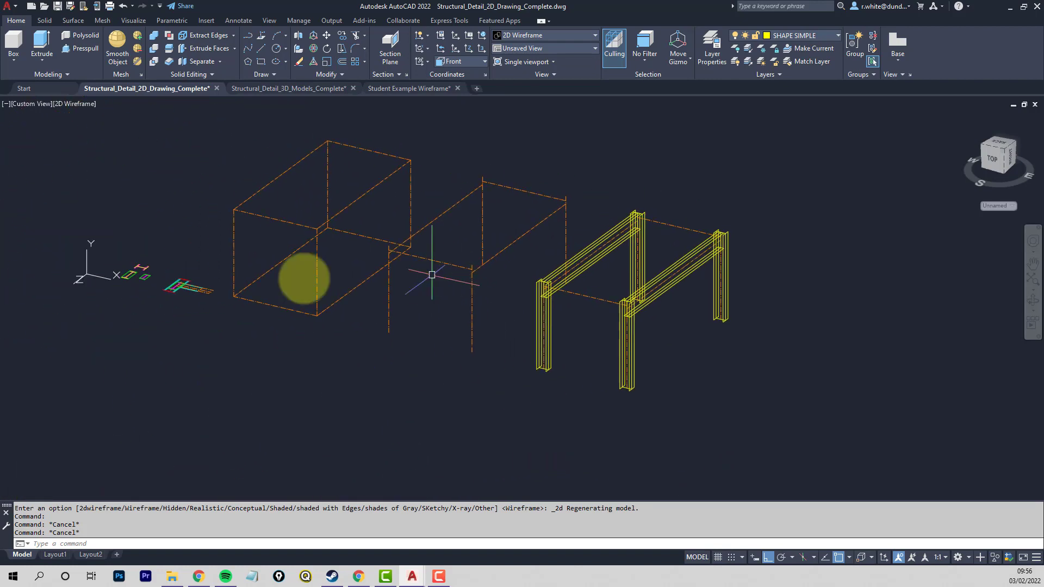
scroll(126, 275, up, 2)
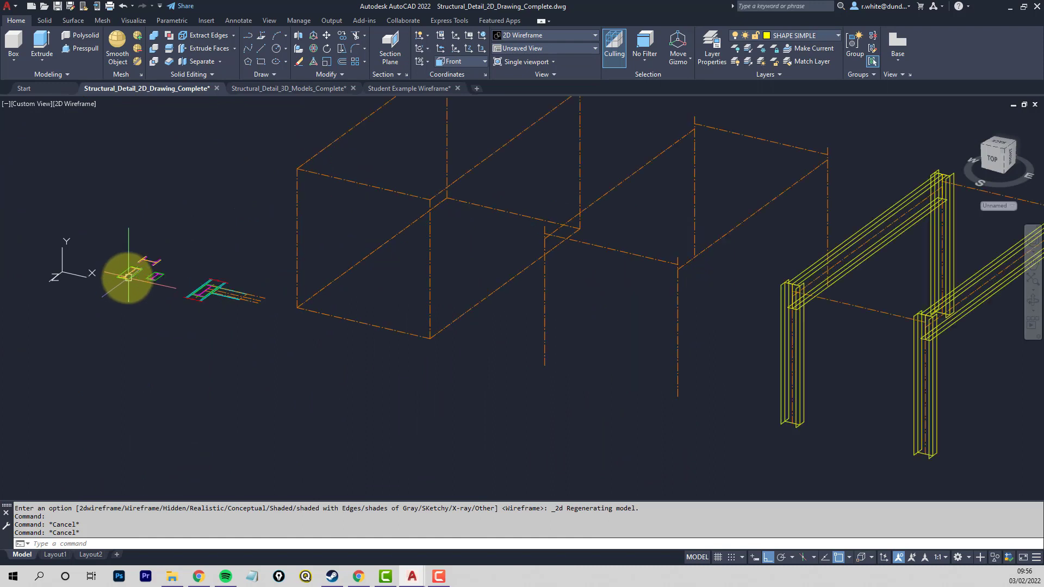
click(471, 61)
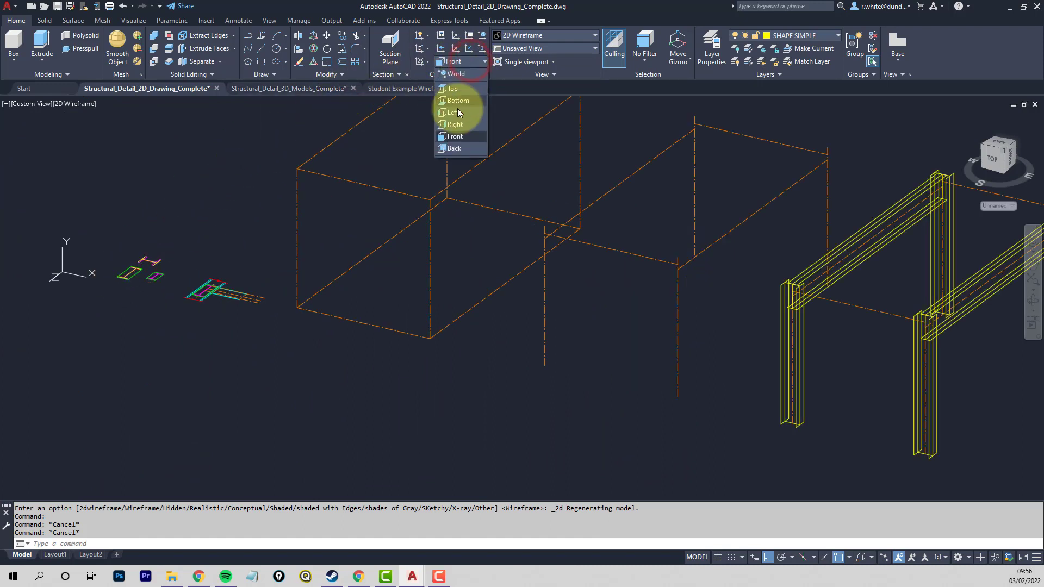
click(459, 75)
- Draw lines on the SHAPE SIMPLE layer along the outer edges of both flanges of the smaller green-boxed I-section
scroll(147, 266, up, 6)
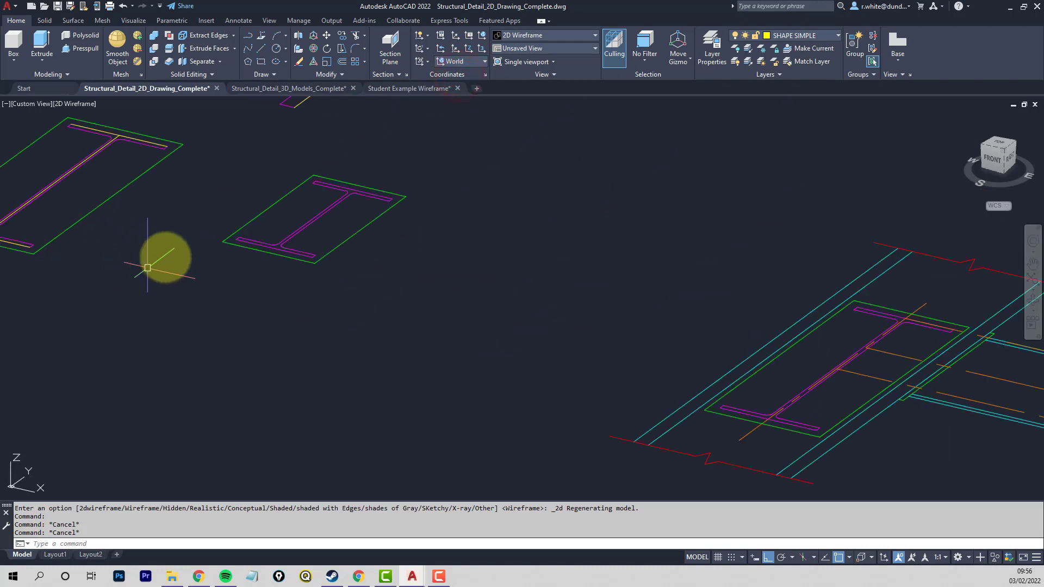
middle_drag(248, 213, 238, 296)
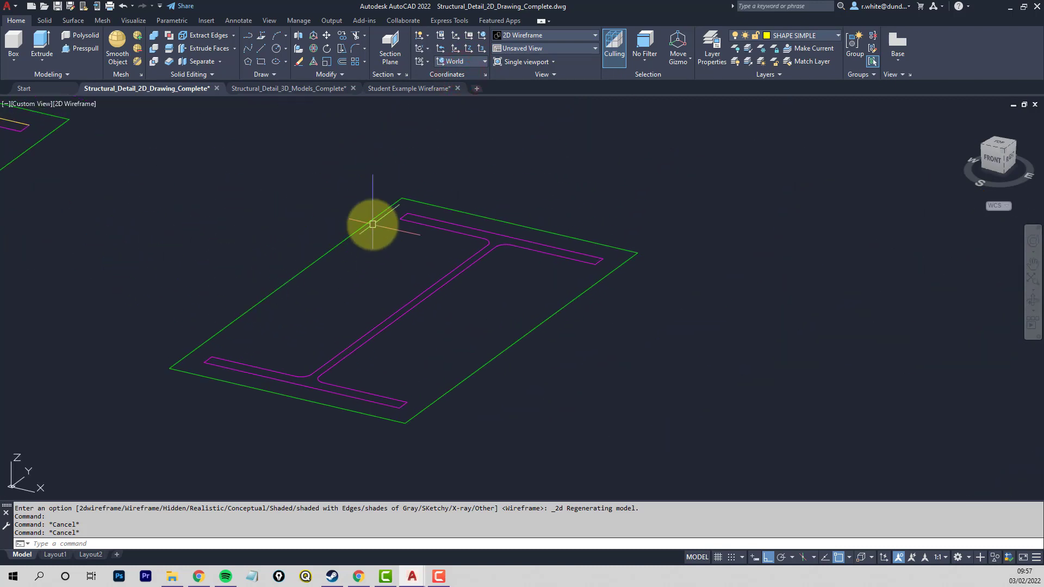
key(Return)
click(412, 211)
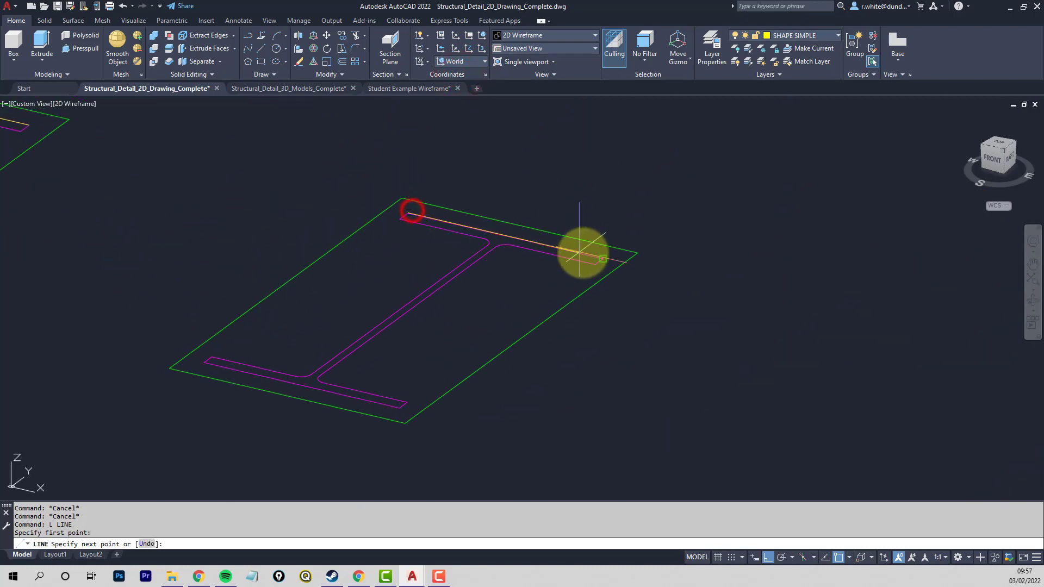
click(582, 252)
key(Return)
key(Return)
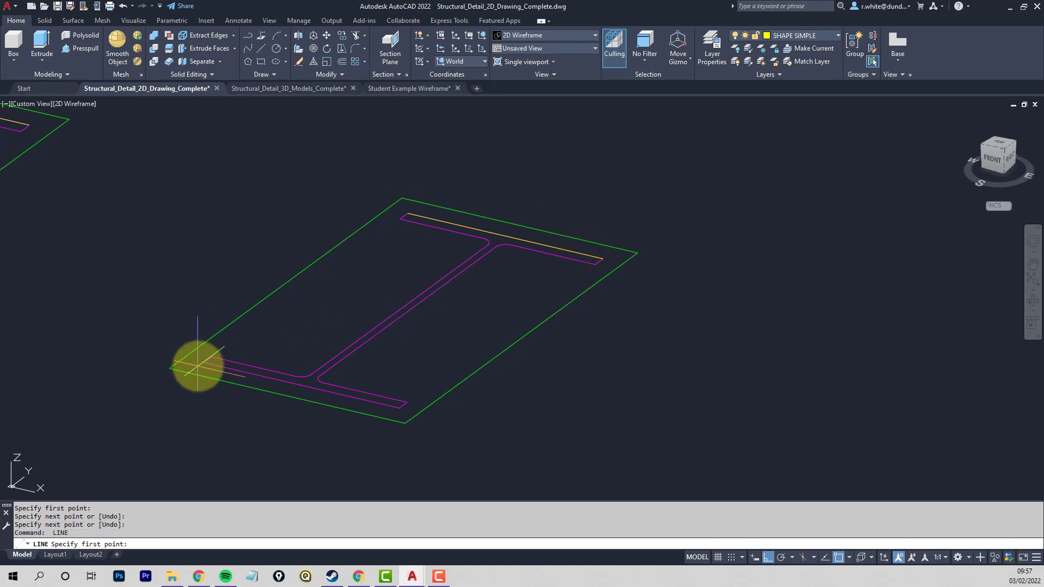
click(206, 361)
click(402, 405)
key(Return)
key(Return)
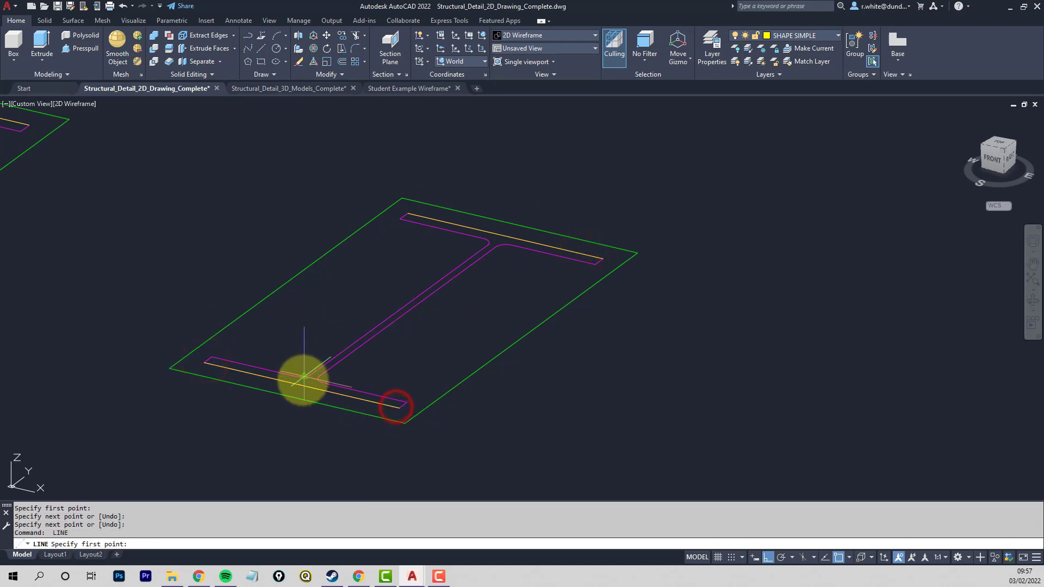
- Draw the web line of the smaller I-section between the midpoints of its two flange lines
click(301, 385)
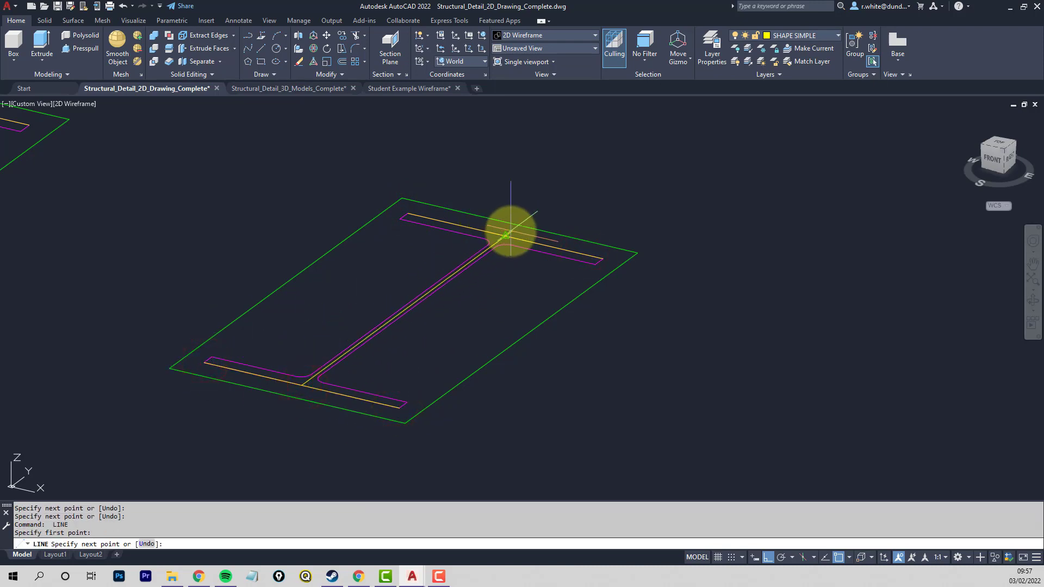
click(505, 234)
key(Return)
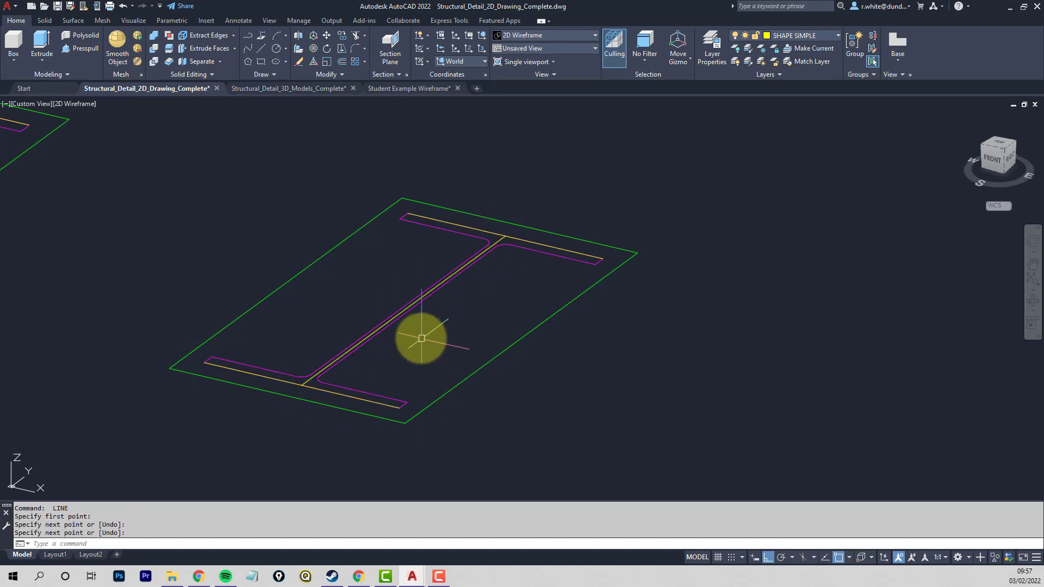
scroll(405, 309, up, 5)
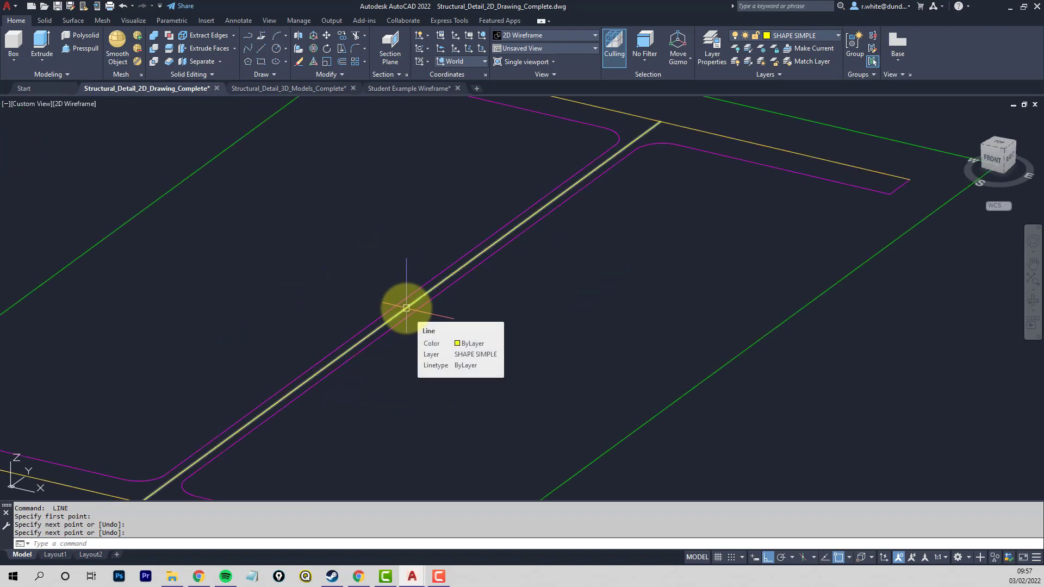
scroll(408, 310, down, 5)
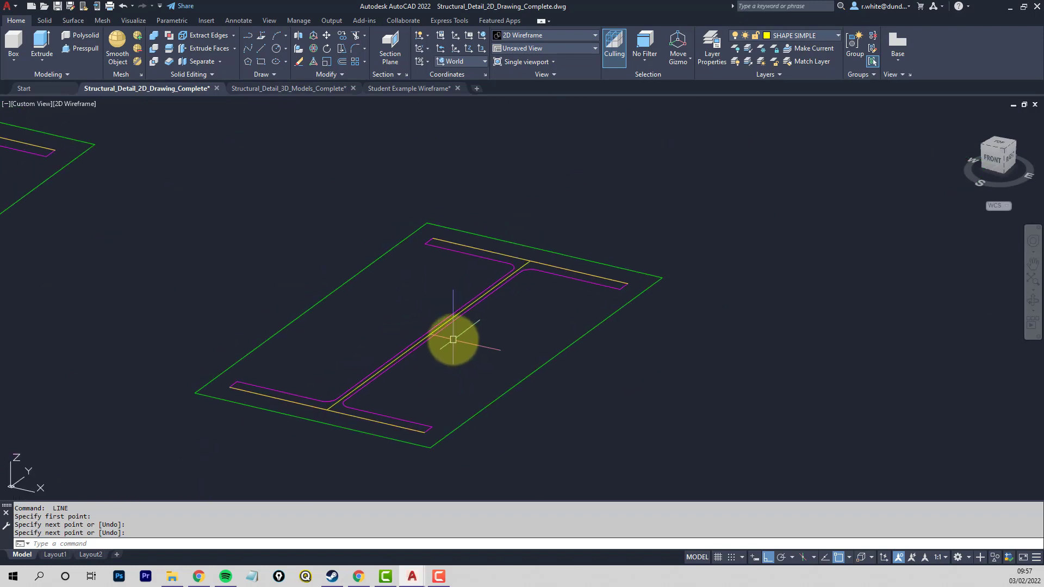
- Copy the smaller section's web line and two flange lines to the clipboard with the web line's midpoint as base point
key(Return)
key(ctrl+shift+c)
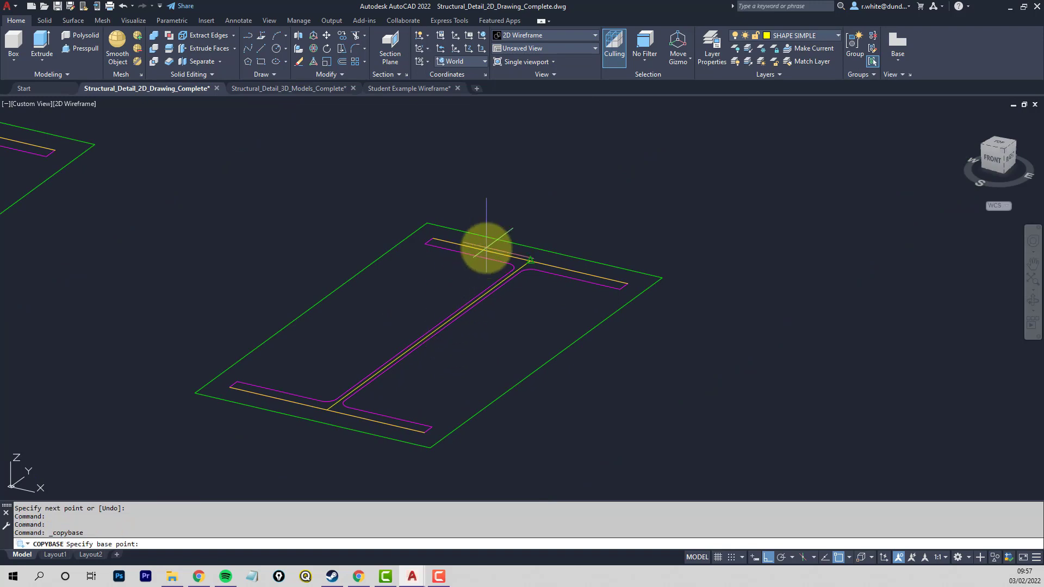
scroll(430, 334, up, 5)
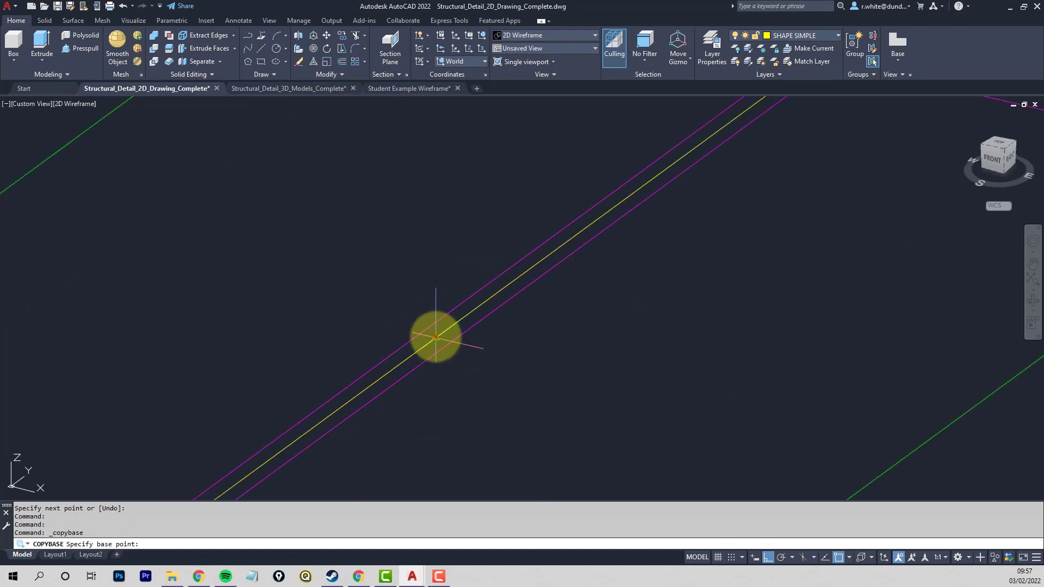
click(436, 337)
scroll(435, 337, down, 5)
click(594, 222)
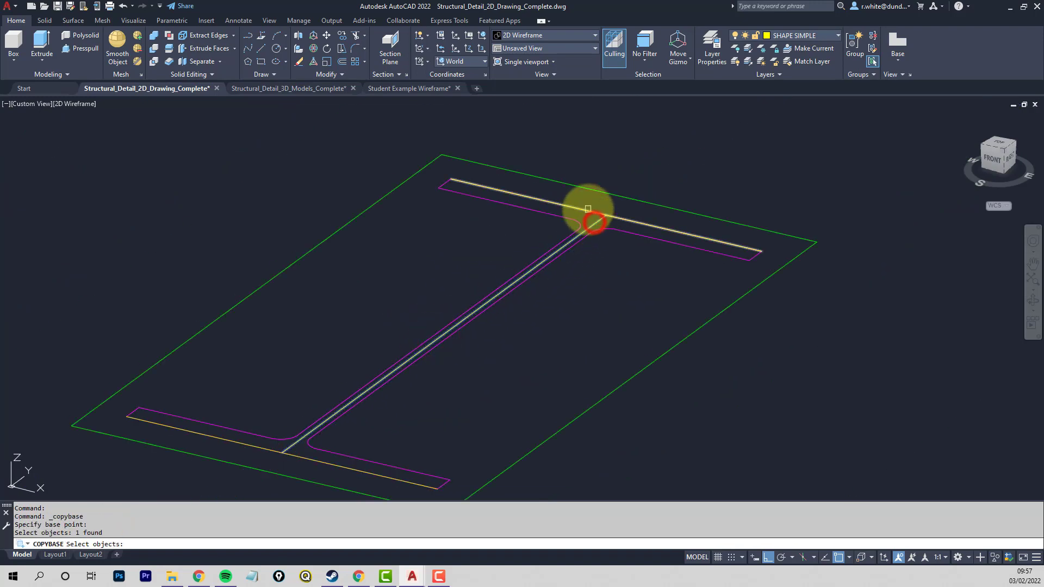
click(258, 446)
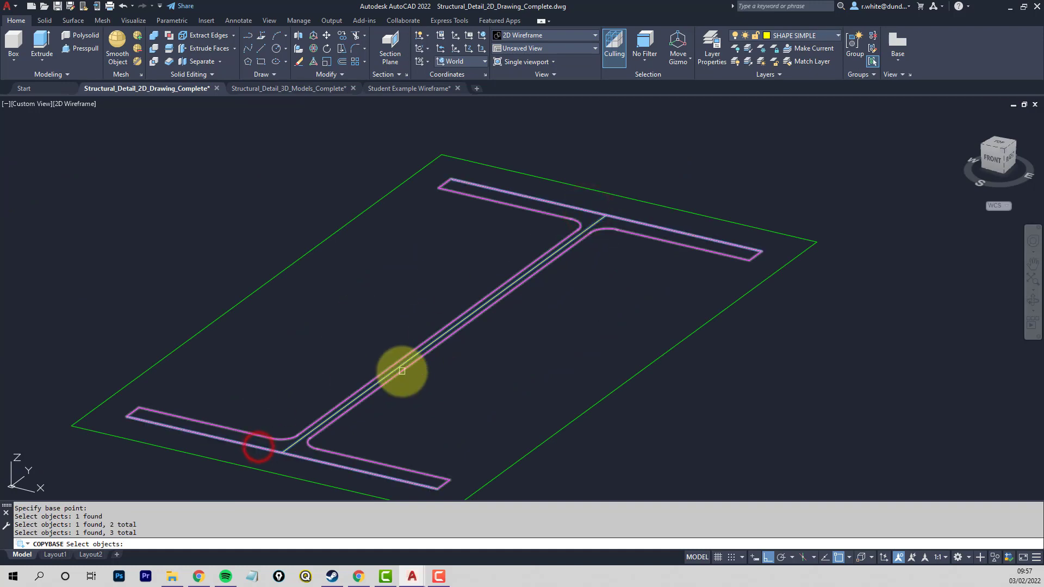
key(Return)
scroll(667, 348, down, 6)
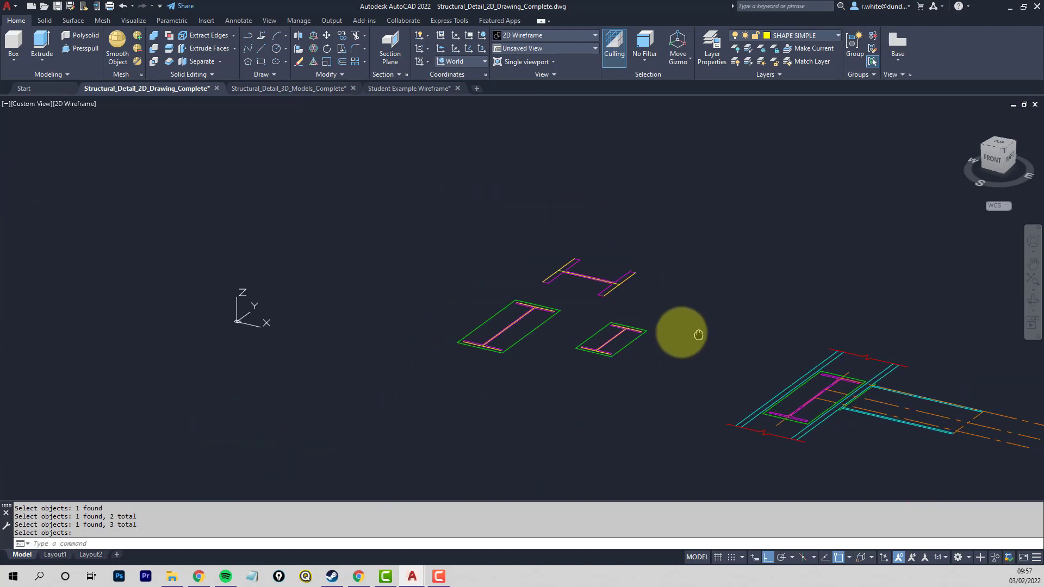
scroll(605, 316, down, 4)
middle_drag(704, 312, 168, 315)
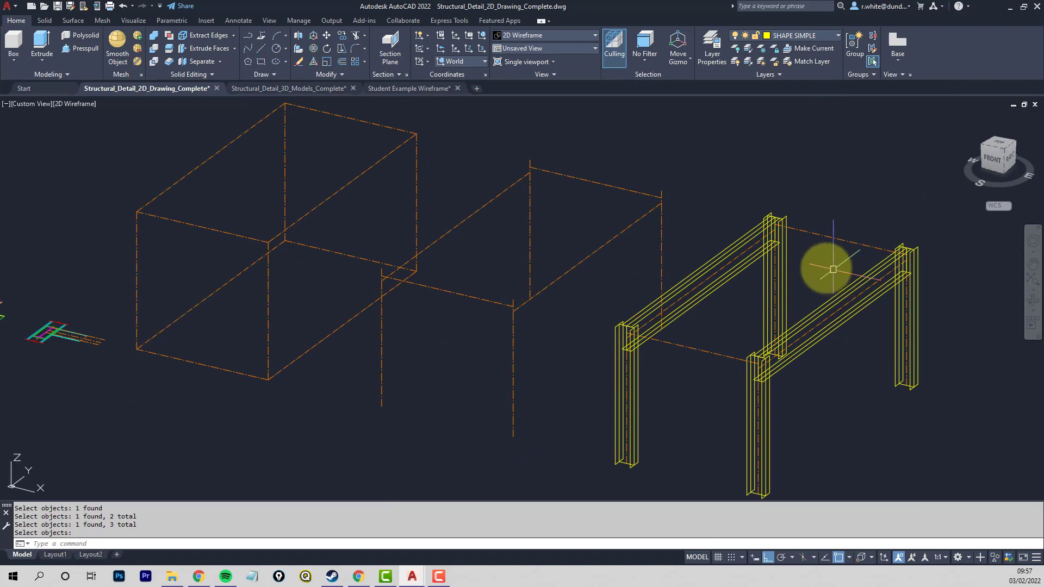
scroll(829, 231, up, 4)
scroll(830, 231, up, 4)
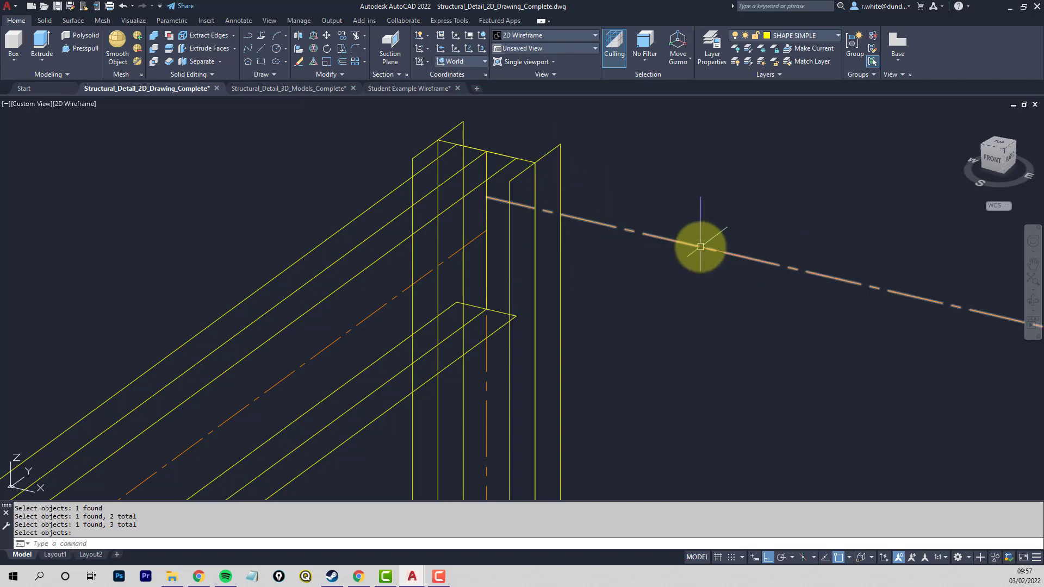
- Set the coordinate system to Right and paste the smaller section as a block at the end of the cross-beam centreline on the rear column
click(484, 62)
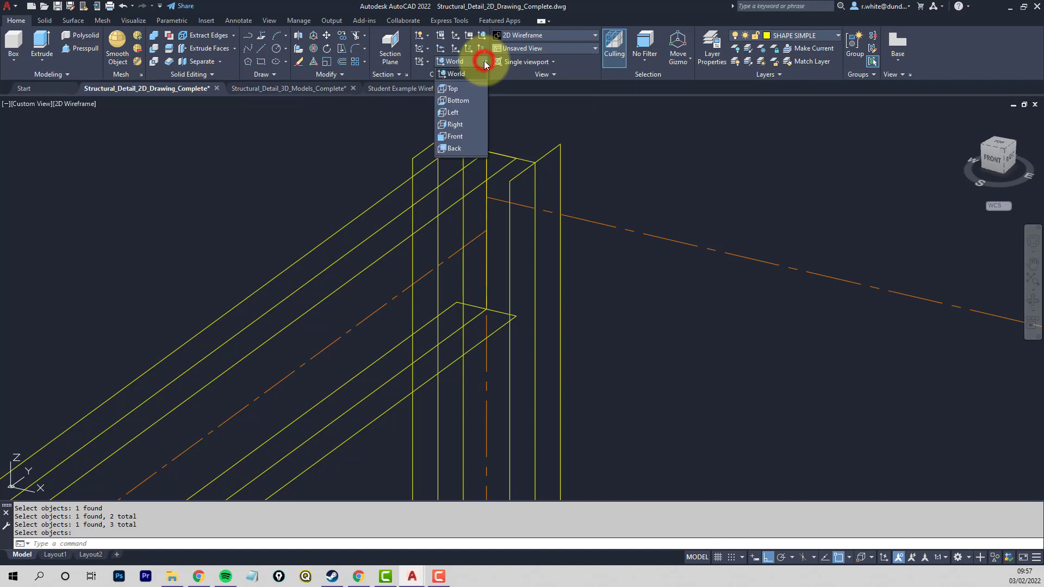
click(456, 125)
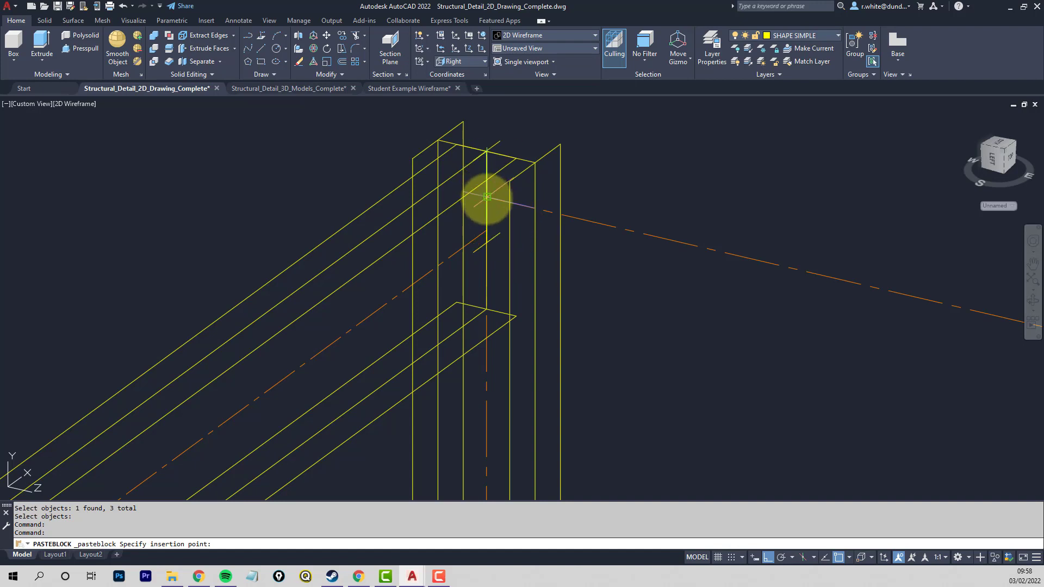
click(486, 196)
scroll(490, 154, up, 2)
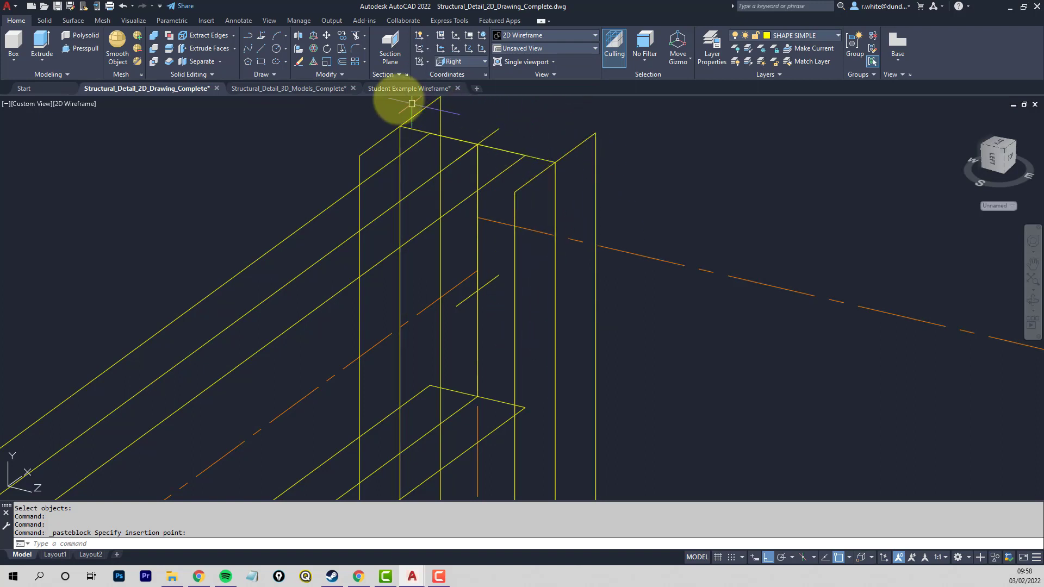
- Move the pasted section block from its upper flange midpoint to the top midpoint of the column's inner flange
click(327, 33)
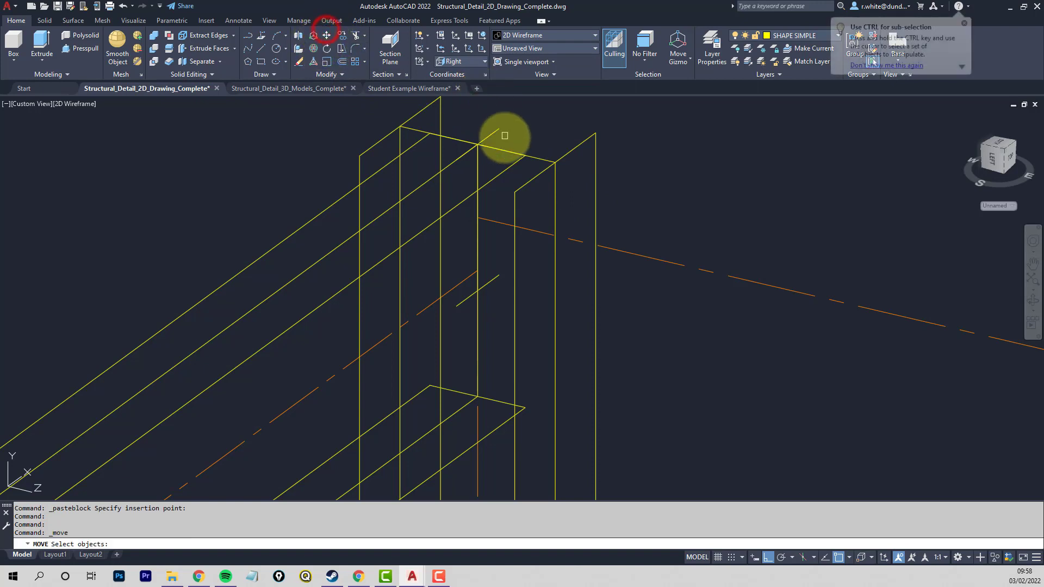
click(476, 173)
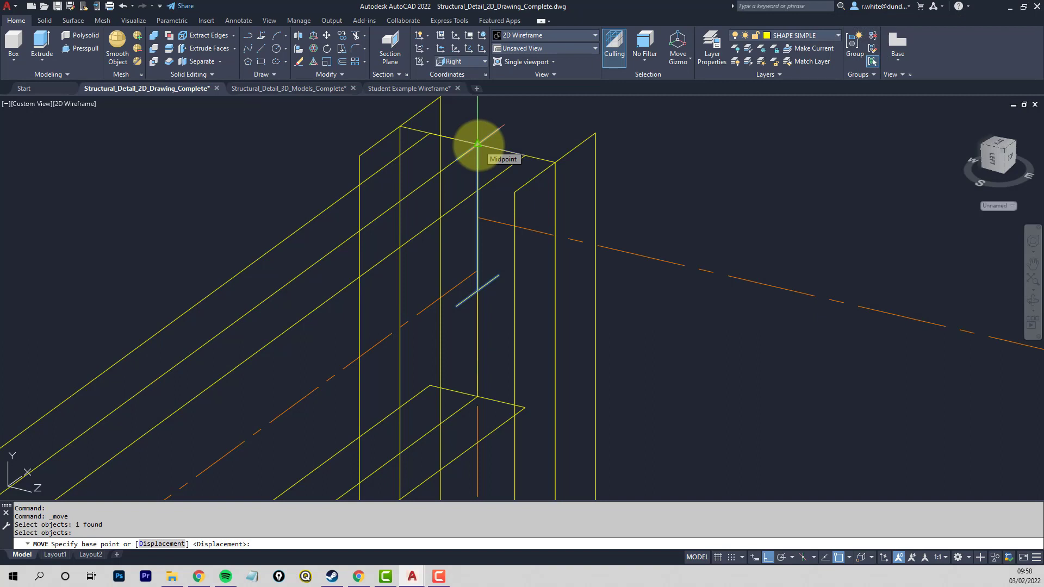
click(478, 144)
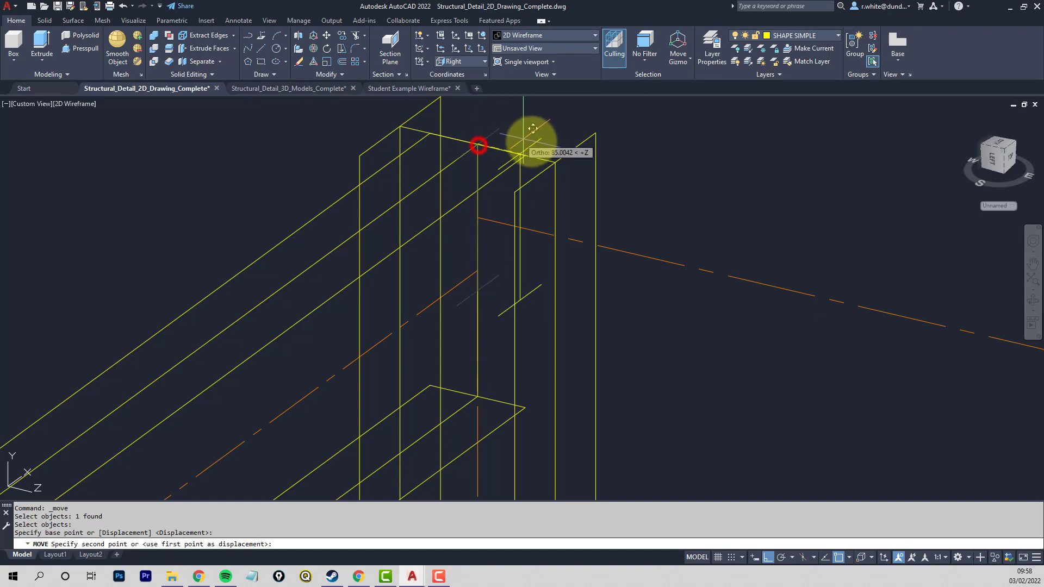
click(555, 163)
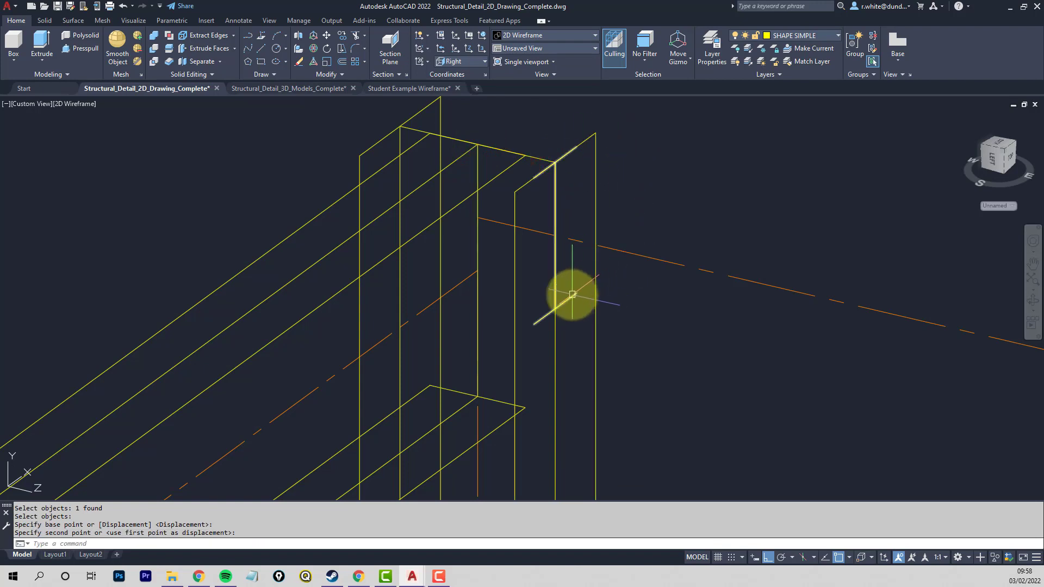
- Explode the pasted cross-beam section block into separate web and flange lines
scroll(694, 330, down, 3)
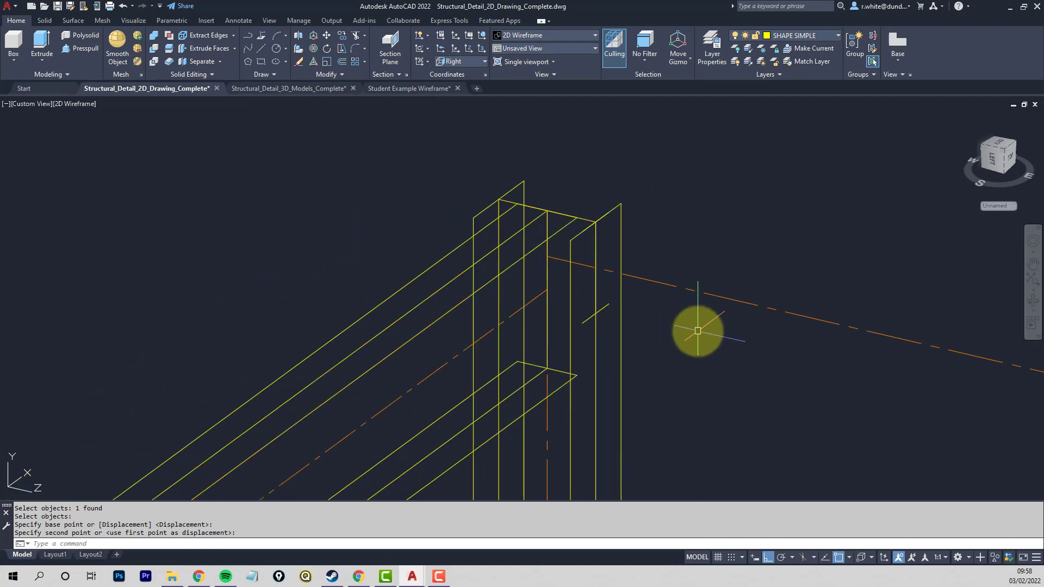
middle_drag(695, 331, 391, 265)
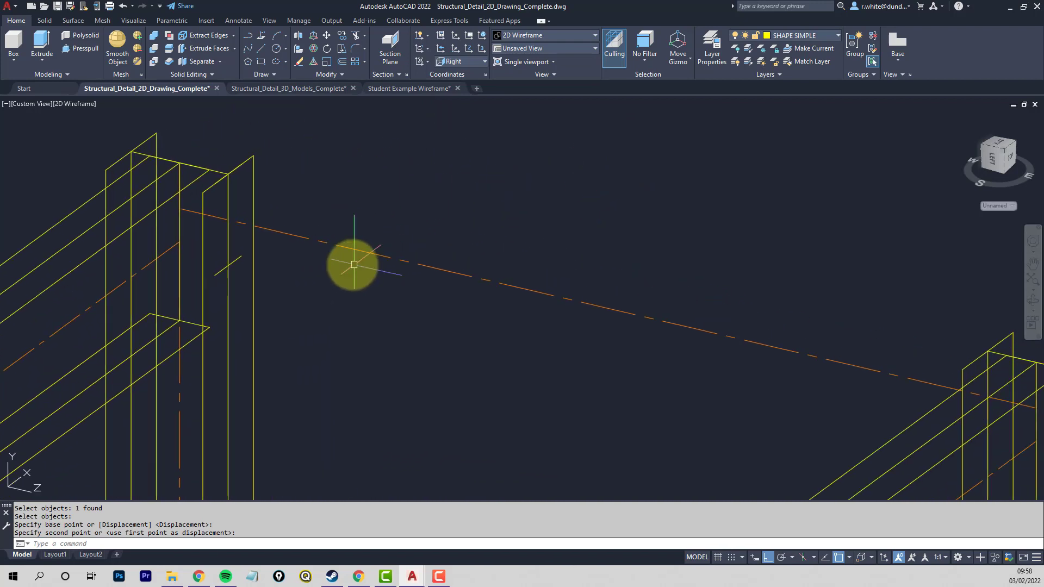
key(Escape)
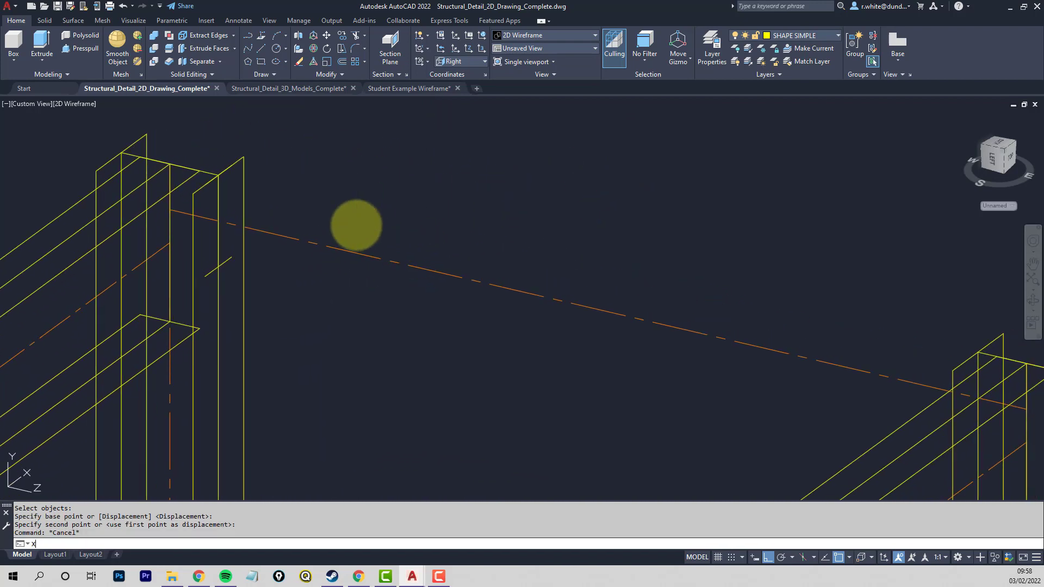
key(Return)
click(227, 262)
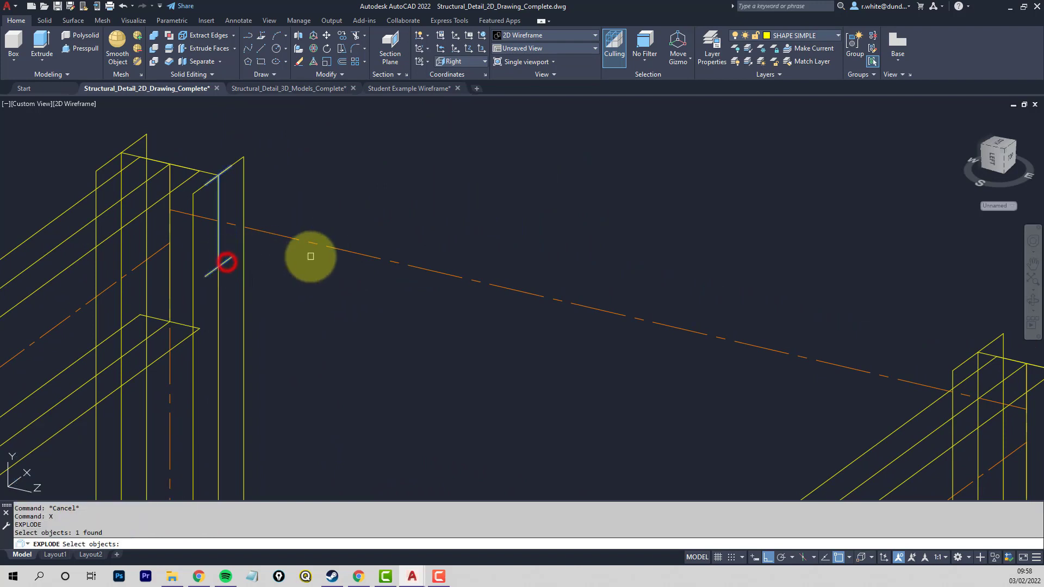
key(Return)
middle_drag(342, 250, 311, 252)
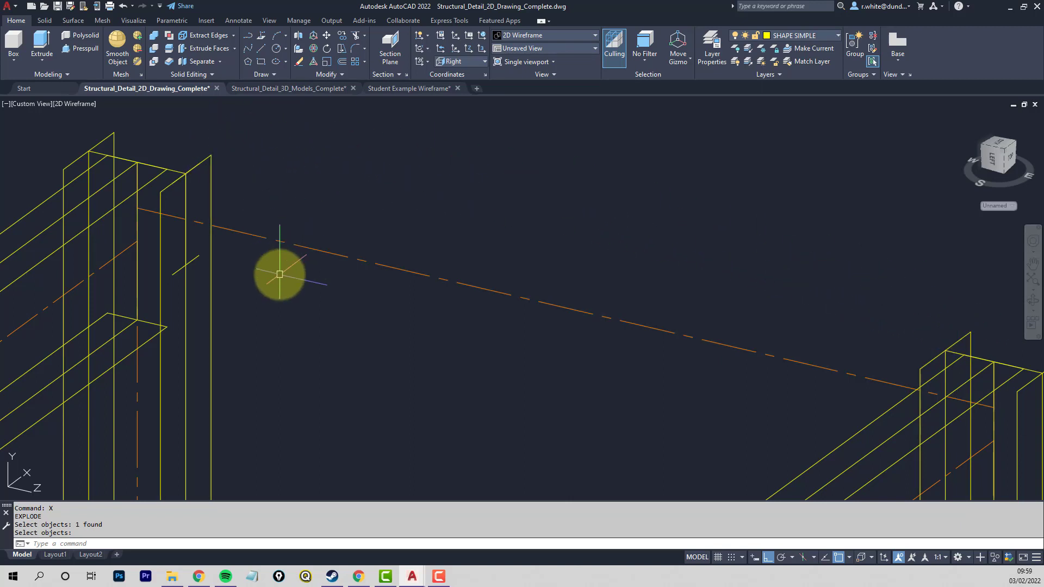
text(h)
key(Return)
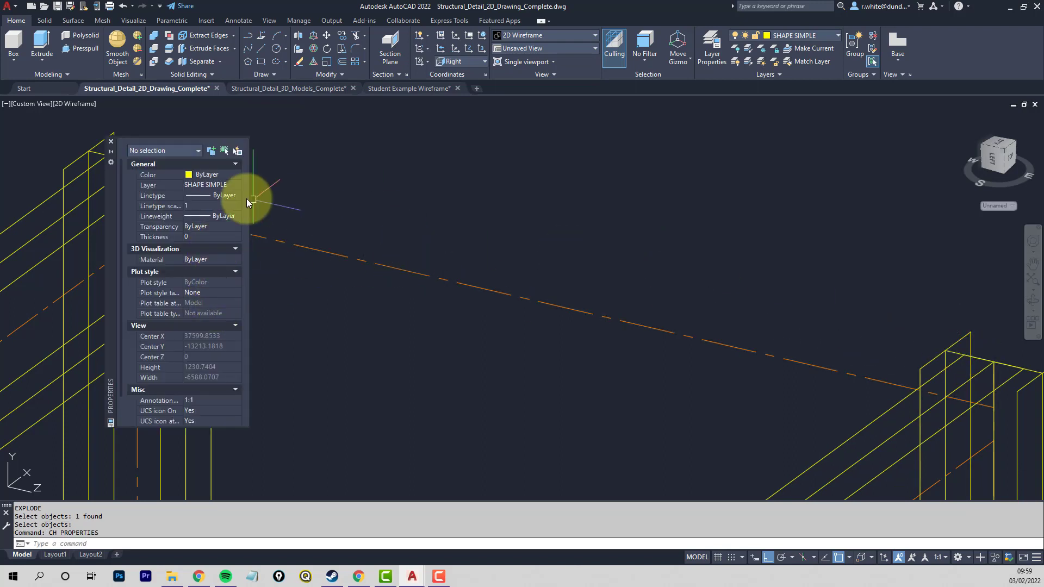
click(111, 144)
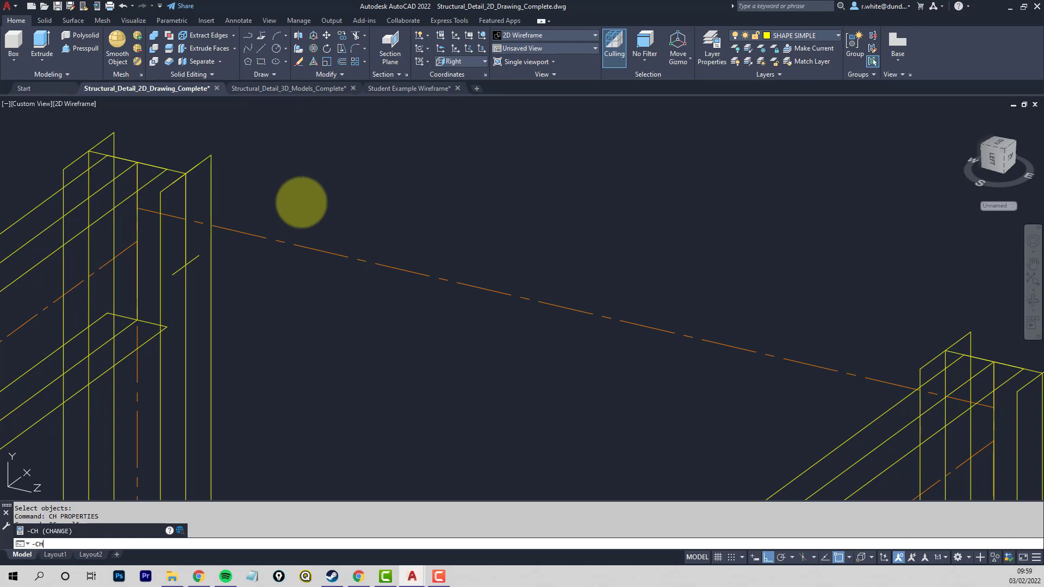
- Use CHANGE to give the cross-beam's web and flange lines a thickness picked from the column's inner flange corner to the opposite column's facing flange corner
key(Return)
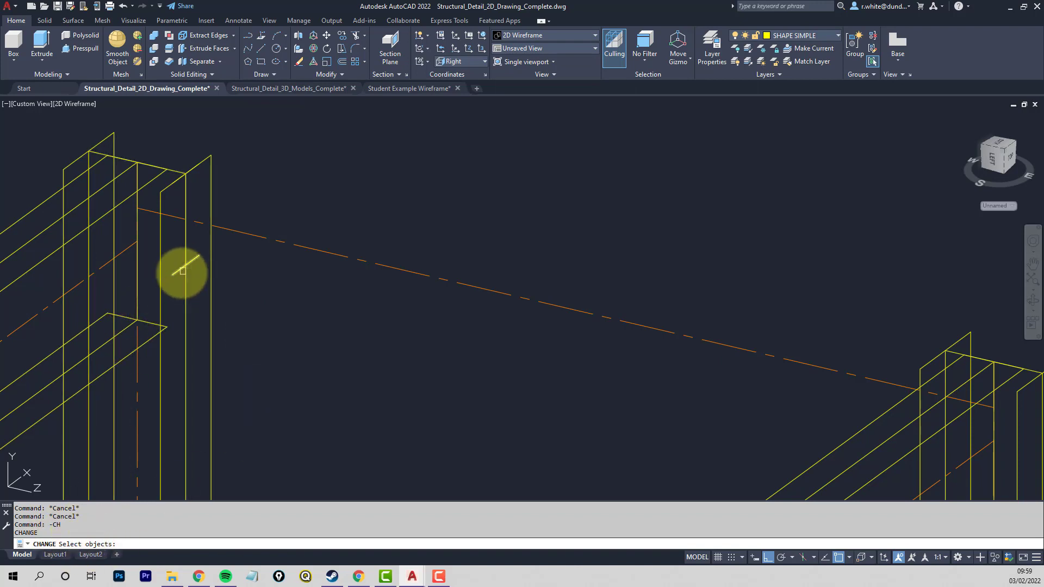
click(179, 272)
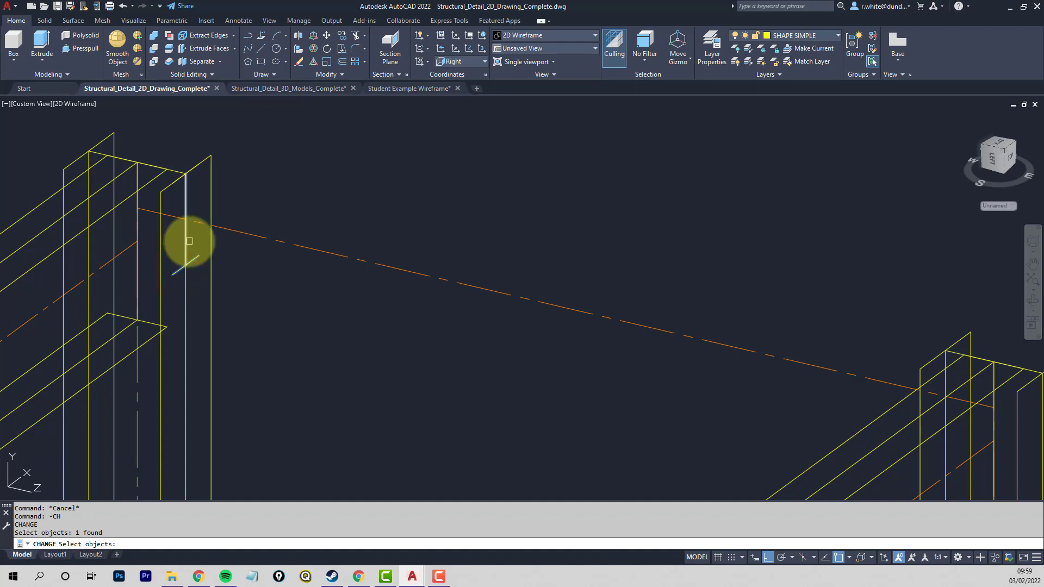
click(185, 245)
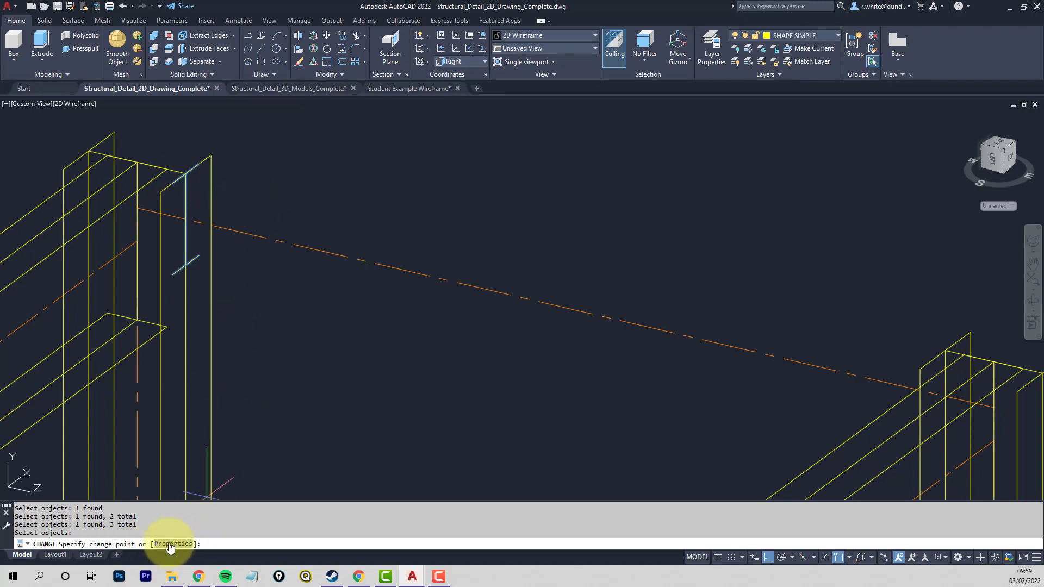
click(168, 543)
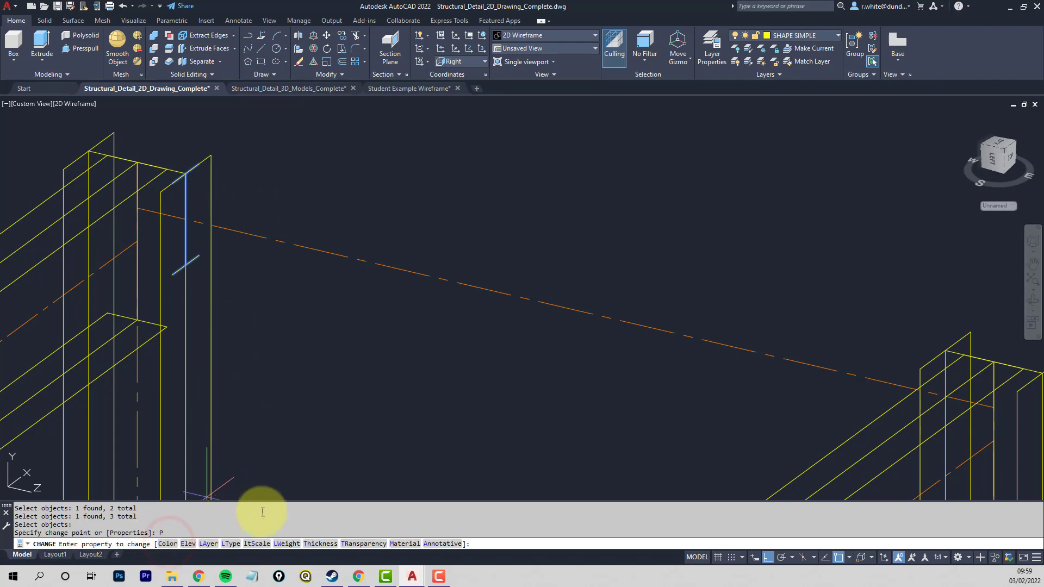
click(317, 542)
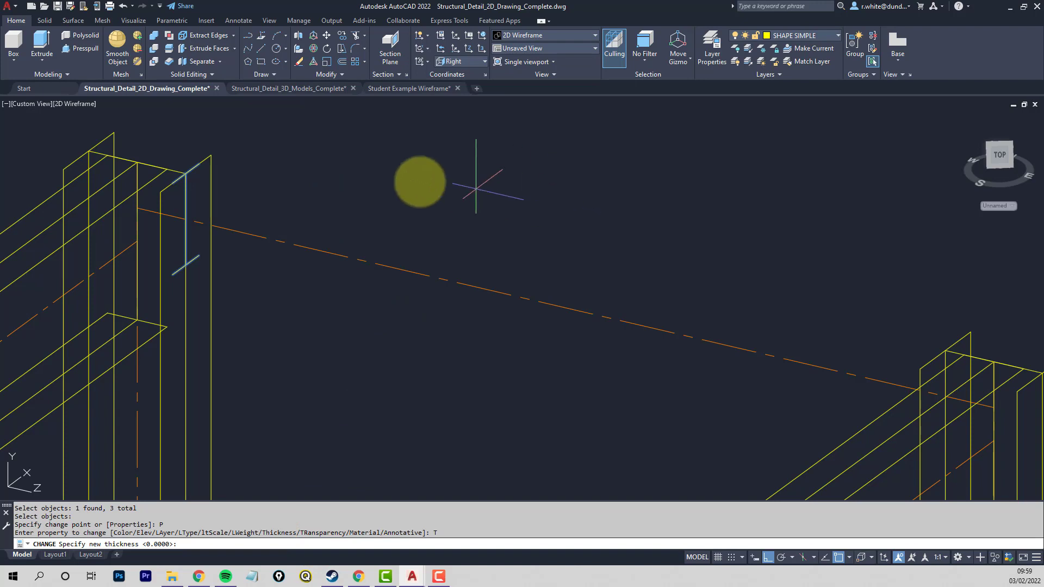
click(211, 156)
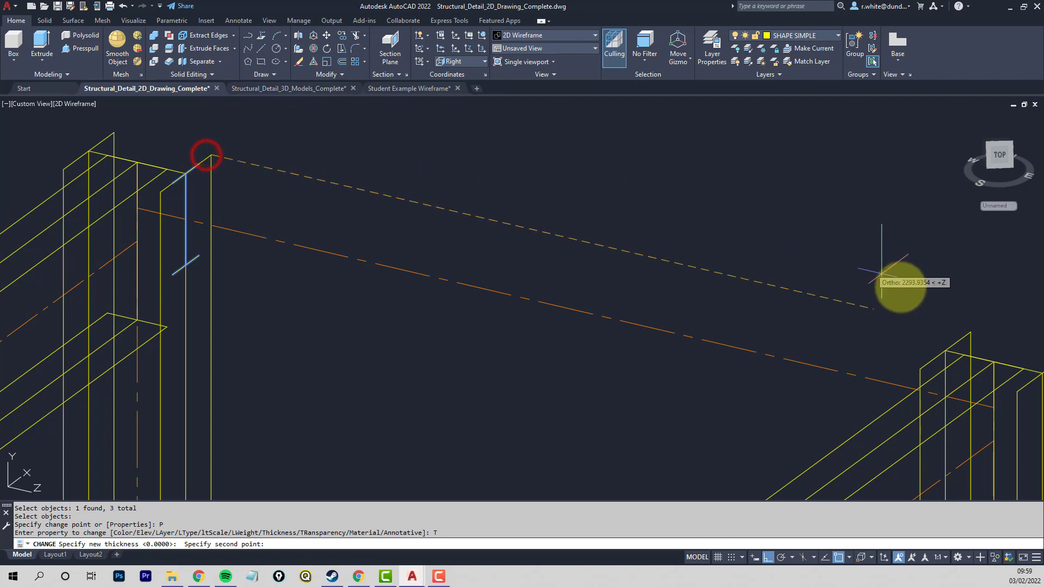
click(971, 332)
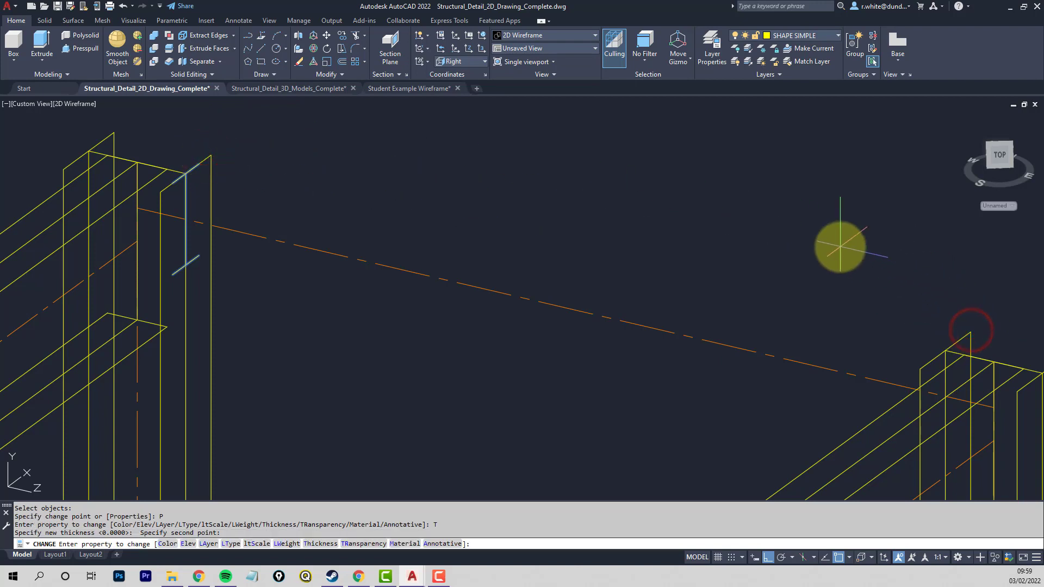
key(Return)
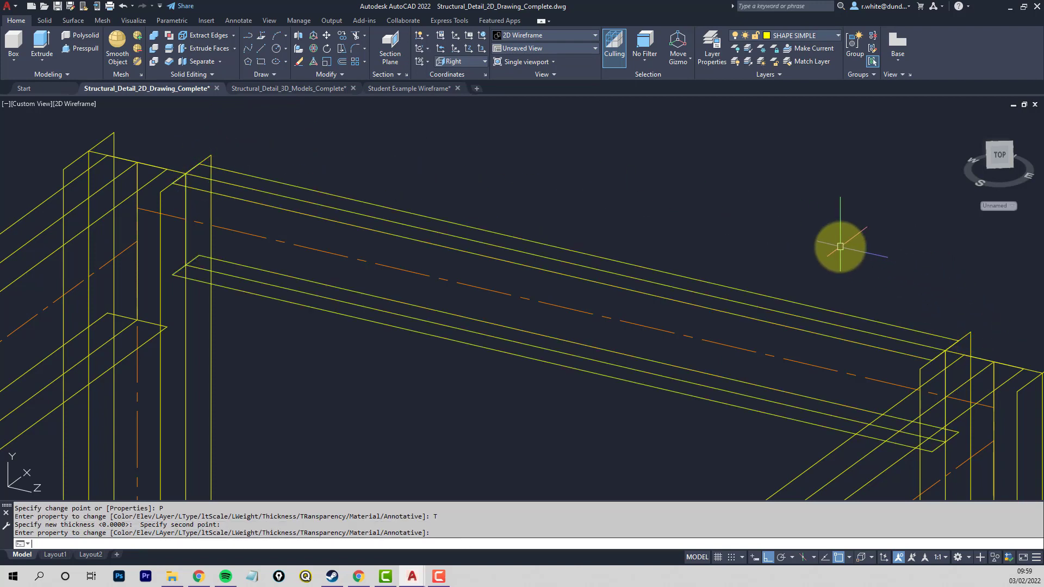
key(Return)
key(Return)
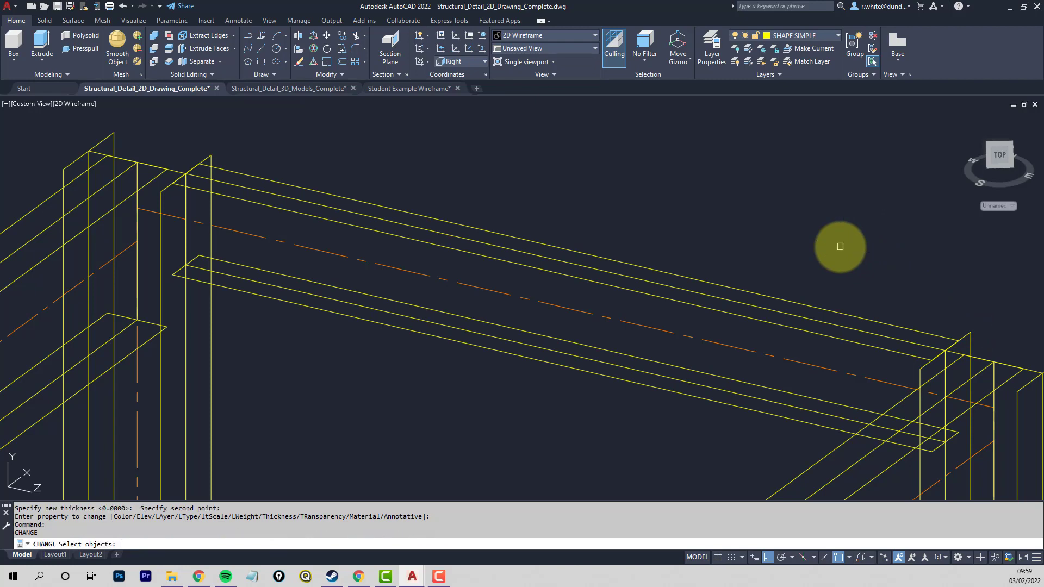
key(Escape)
scroll(670, 268, down, 2)
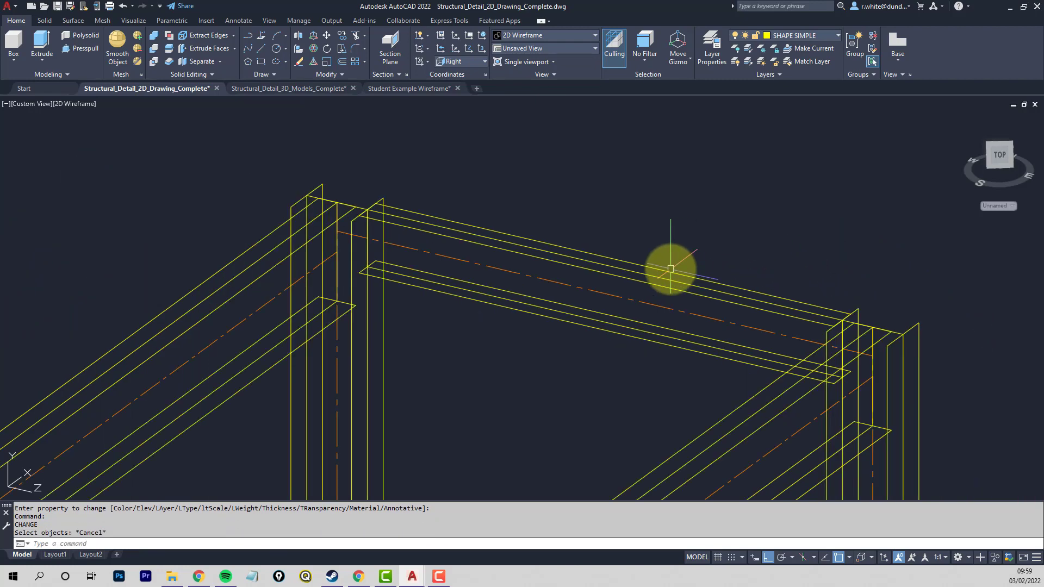
scroll(670, 269, down, 2)
middle_drag(670, 275, 651, 228)
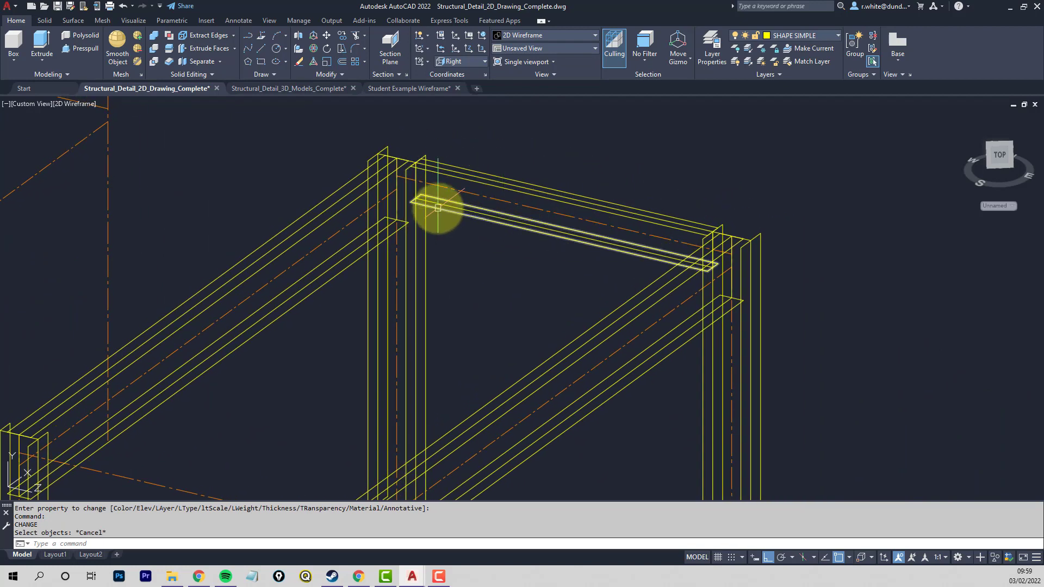
mouse_move(437, 208)
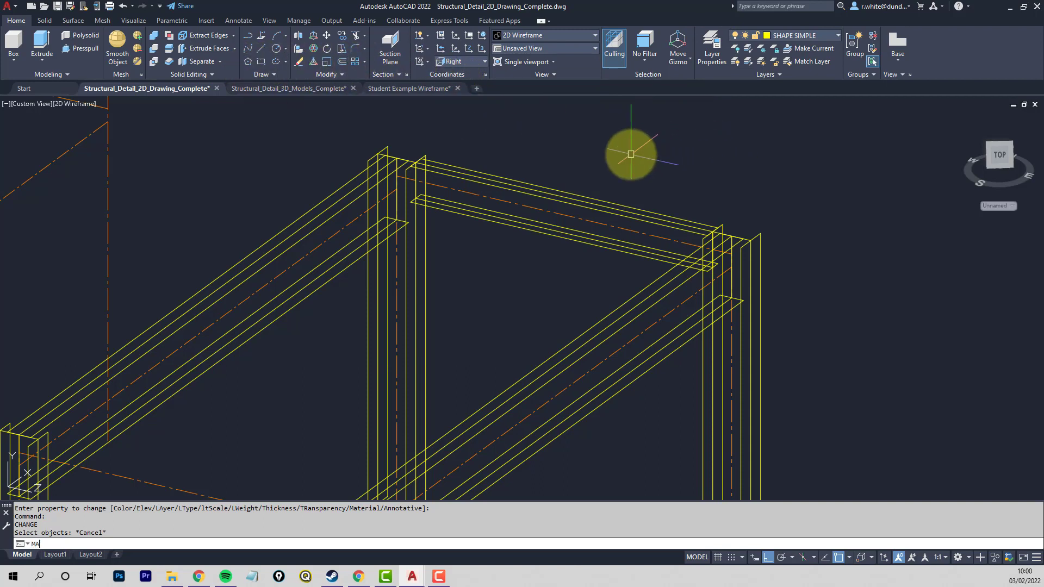
key(Return)
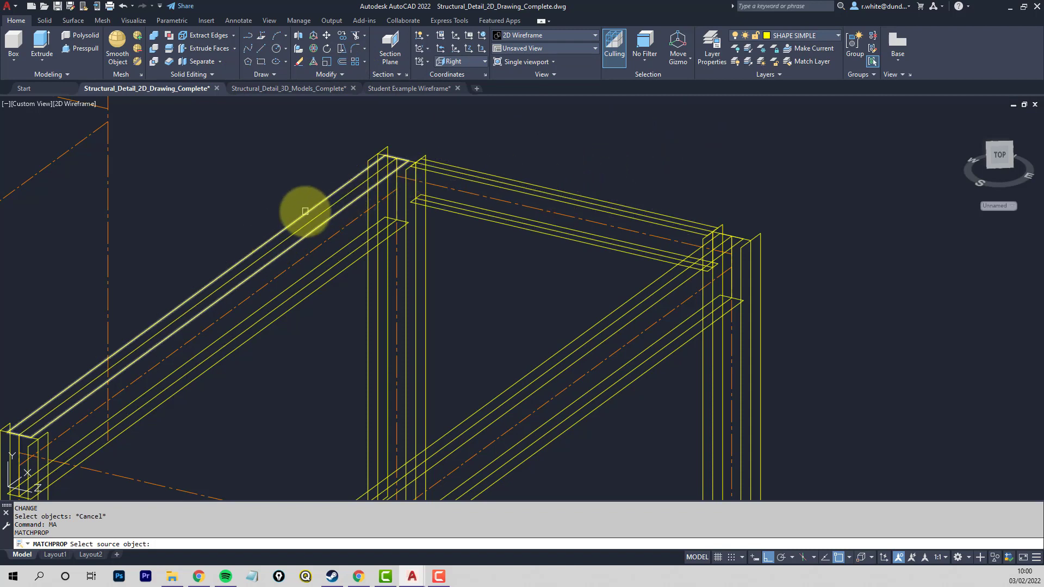
click(495, 175)
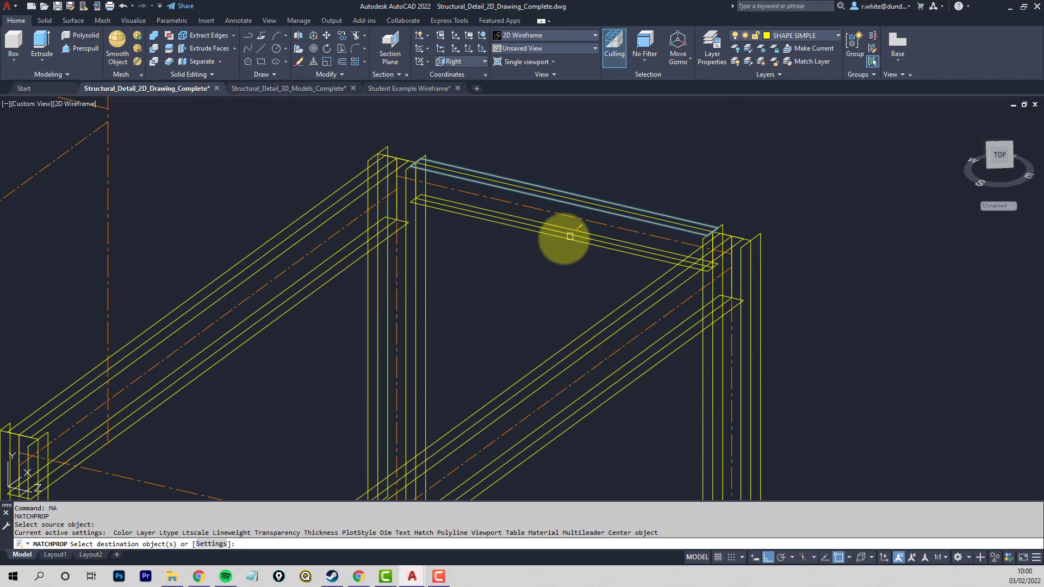
key(Escape)
key(Escape)
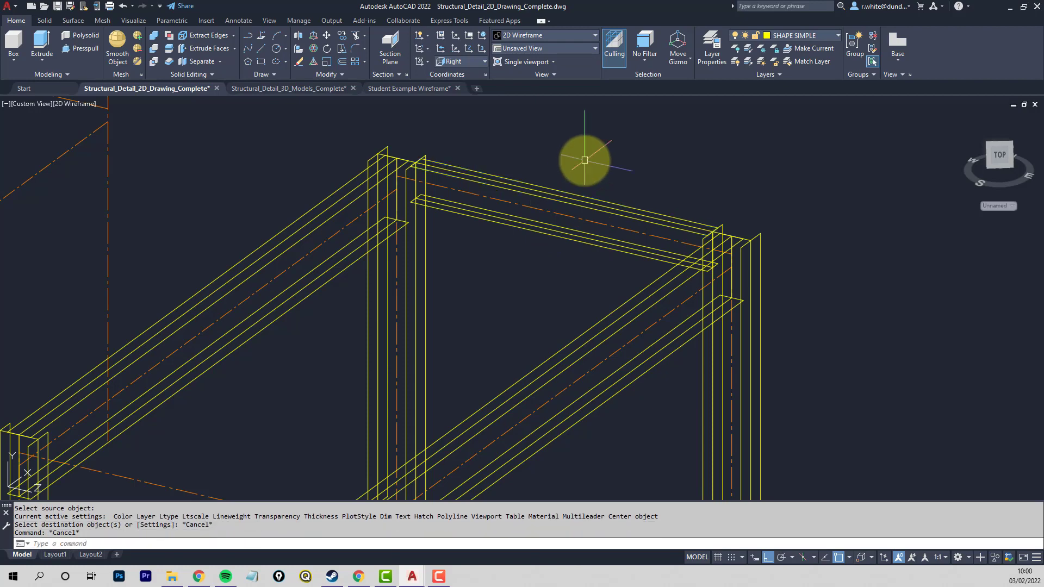
- Copy the rear cross-beam's web and flange lines from the rear column's top flange corner to the matching corner of the front column
scroll(582, 152, down, 3)
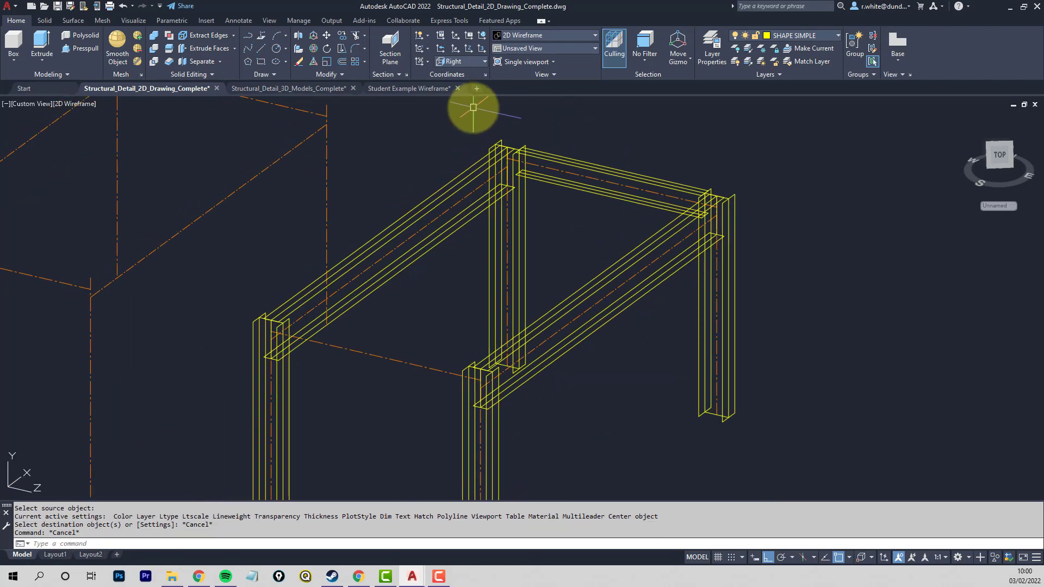
click(342, 36)
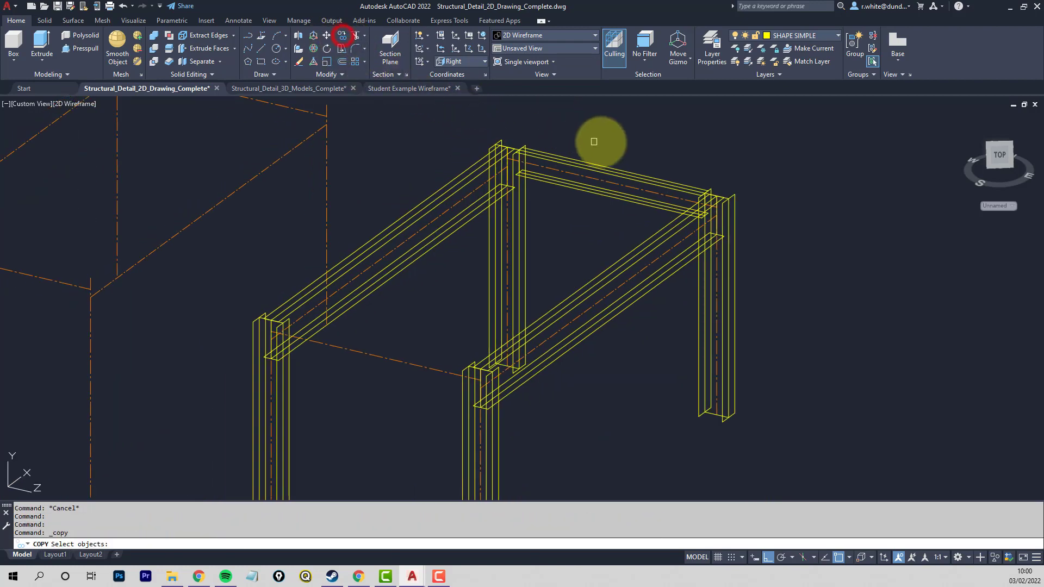
click(602, 146)
click(585, 166)
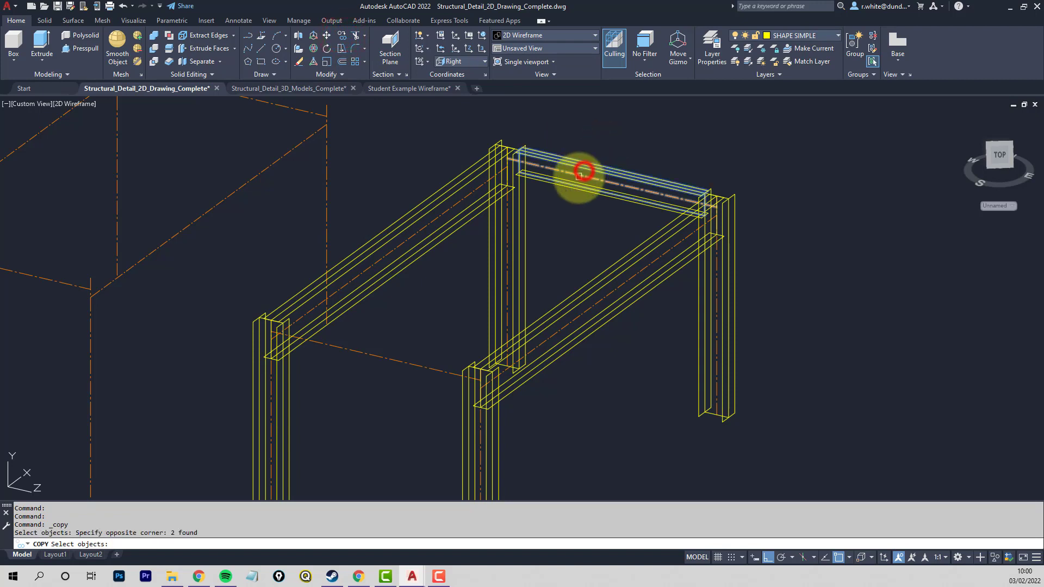
click(577, 190)
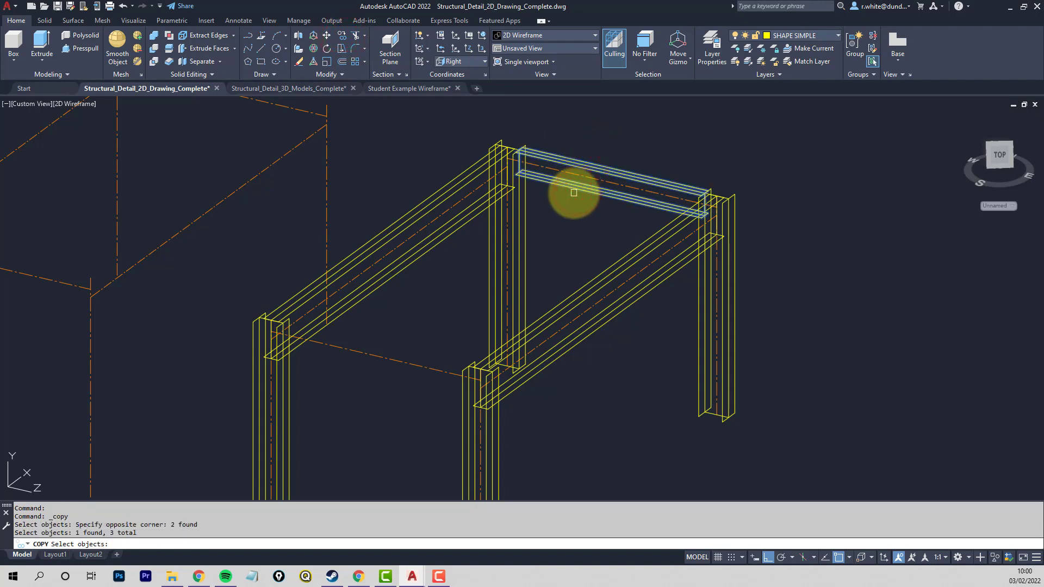
key(Return)
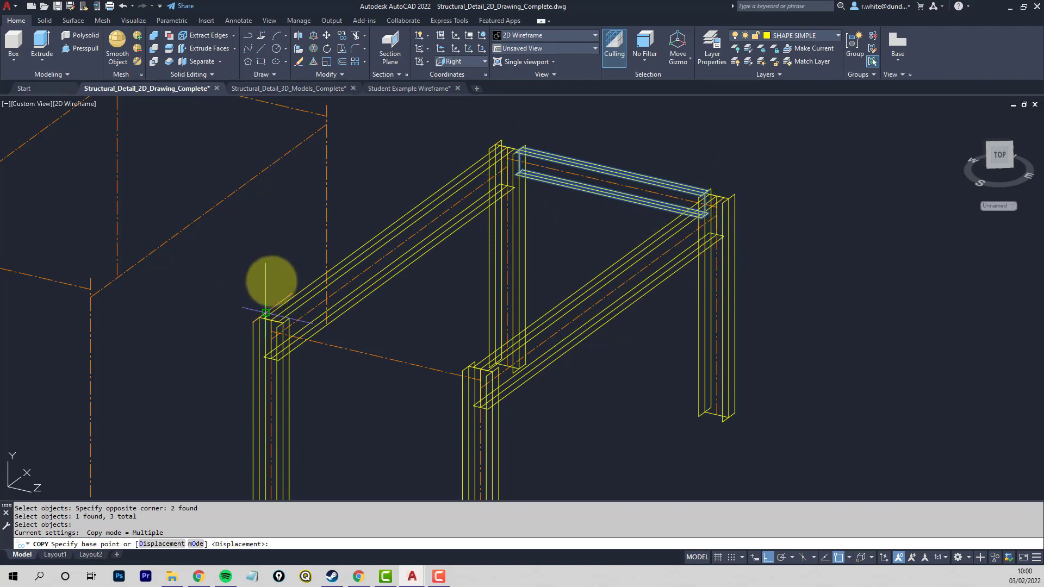
click(502, 140)
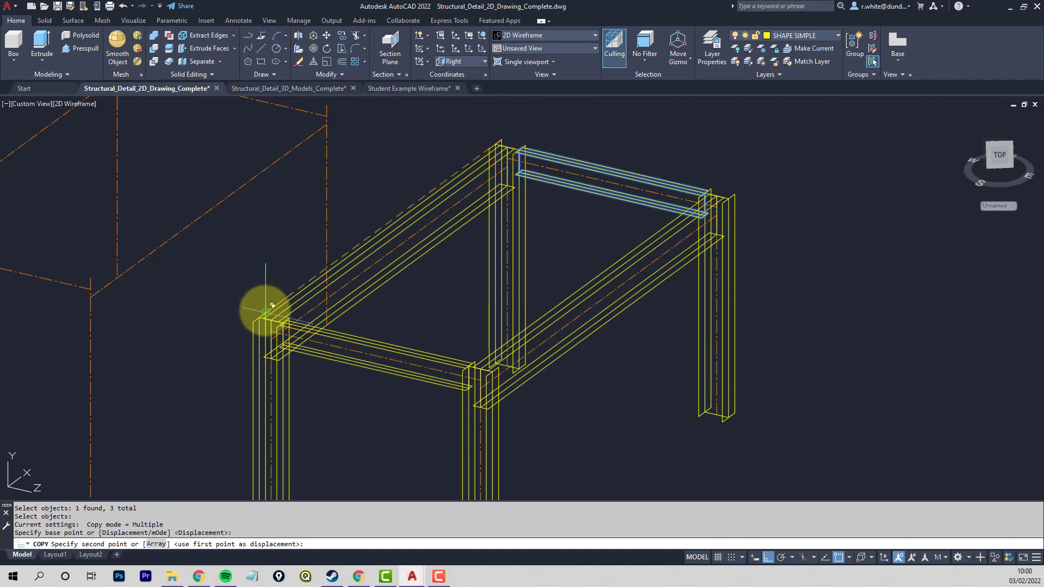
click(266, 310)
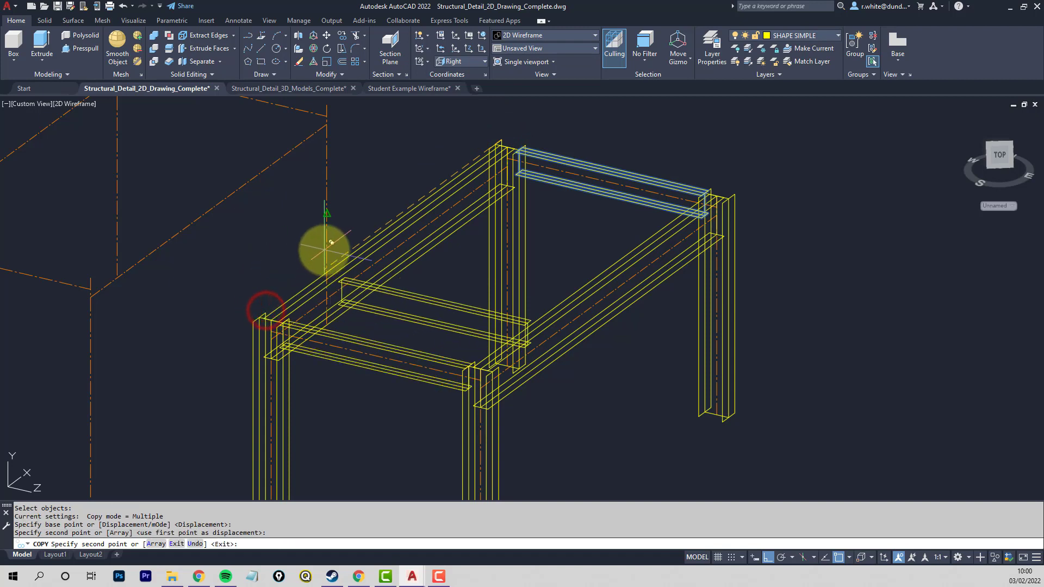
key(Return)
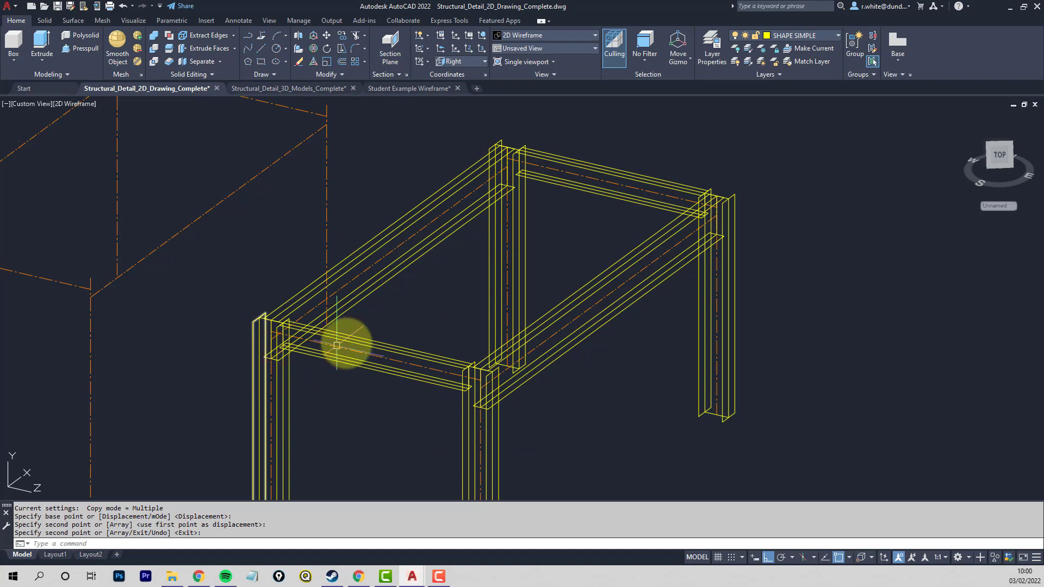
- Set the visual style to Shaded with edges and examine the yellow bay of columns, side beams and cross-beams
middle_drag(379, 333, 386, 323)
scroll(386, 323, down, 5)
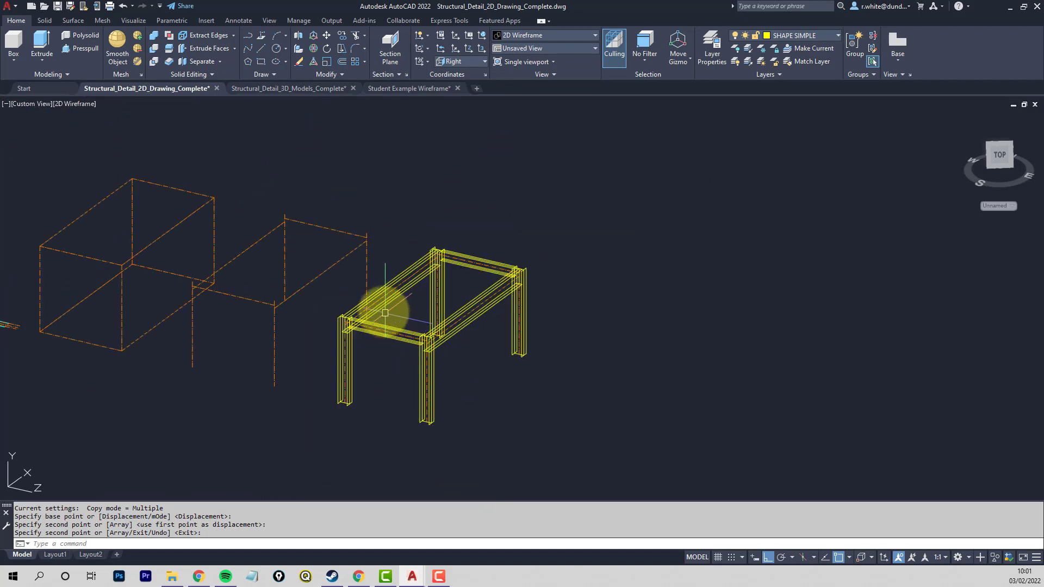
scroll(508, 308, up, 4)
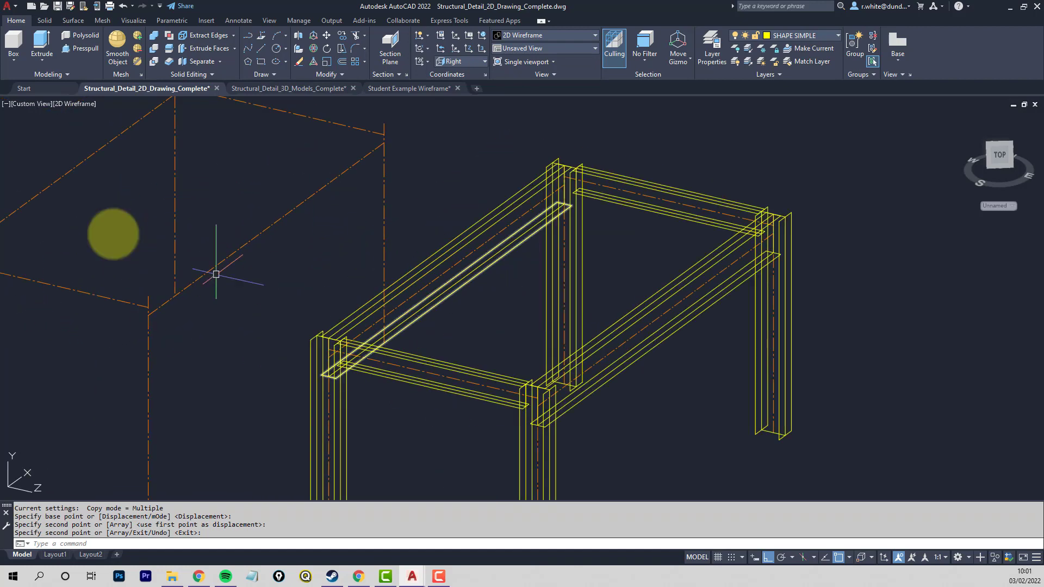
click(80, 104)
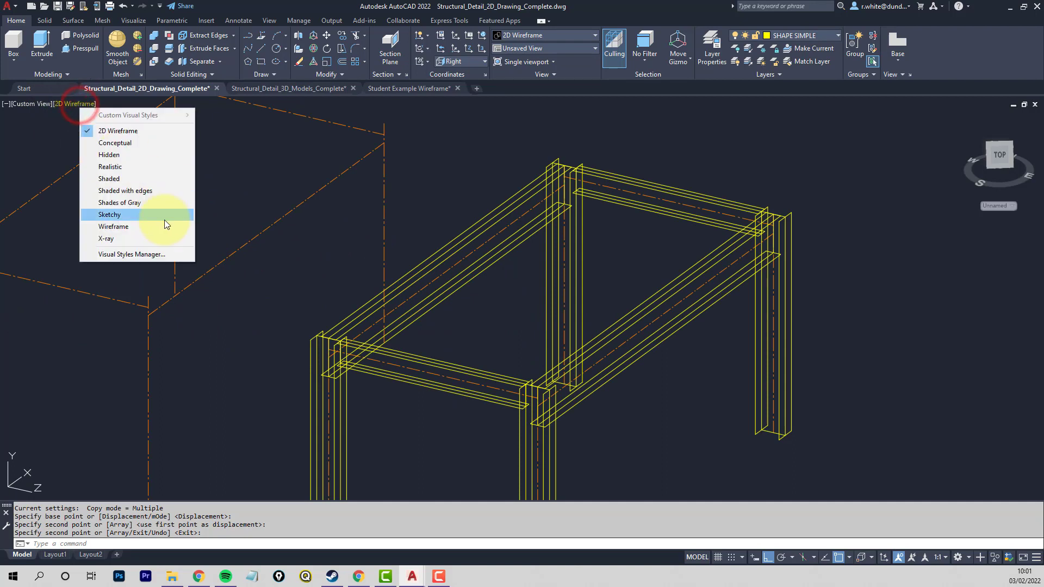
click(117, 191)
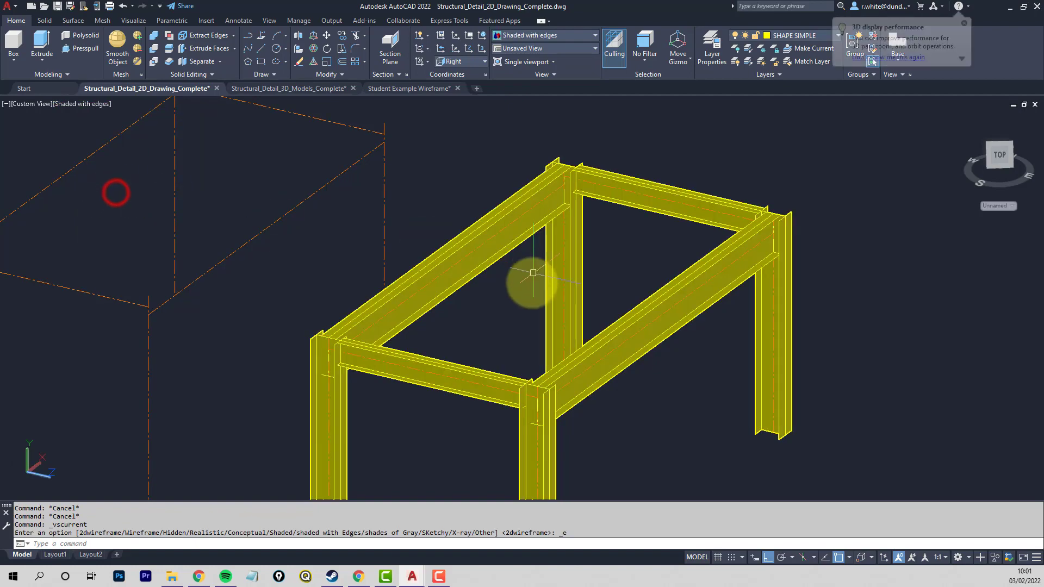
mouse_move(517, 310)
shift+middle_down()
mouse_move(570, 249)
mouse_move(675, 253)
mouse_move(587, 291)
mouse_move(497, 299)
mouse_move(531, 284)
mouse_move(508, 318)
mouse_move(489, 305)
mouse_move(498, 303)
shift+middle_up()
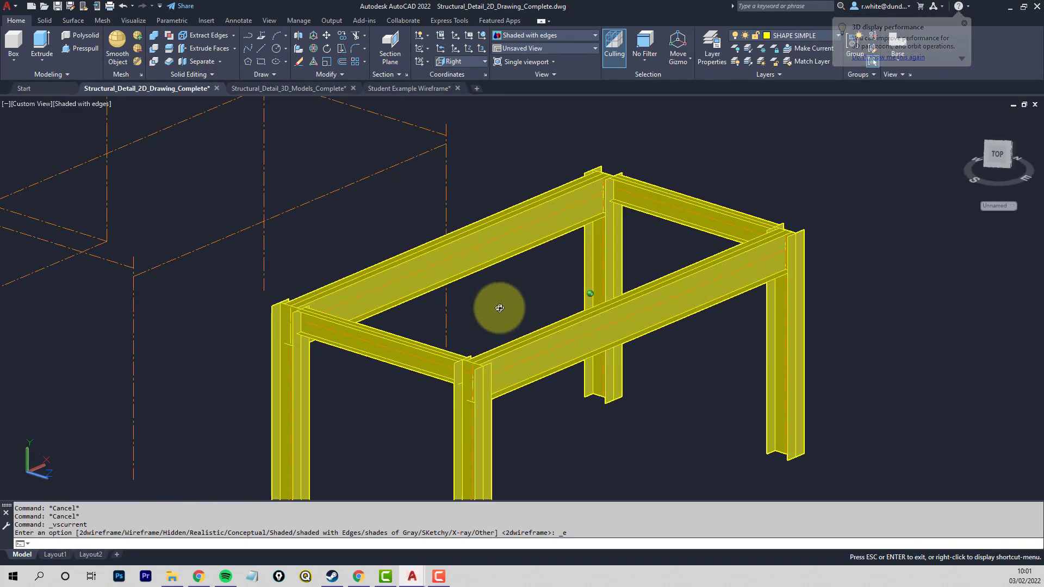
scroll(500, 305, down, 3)
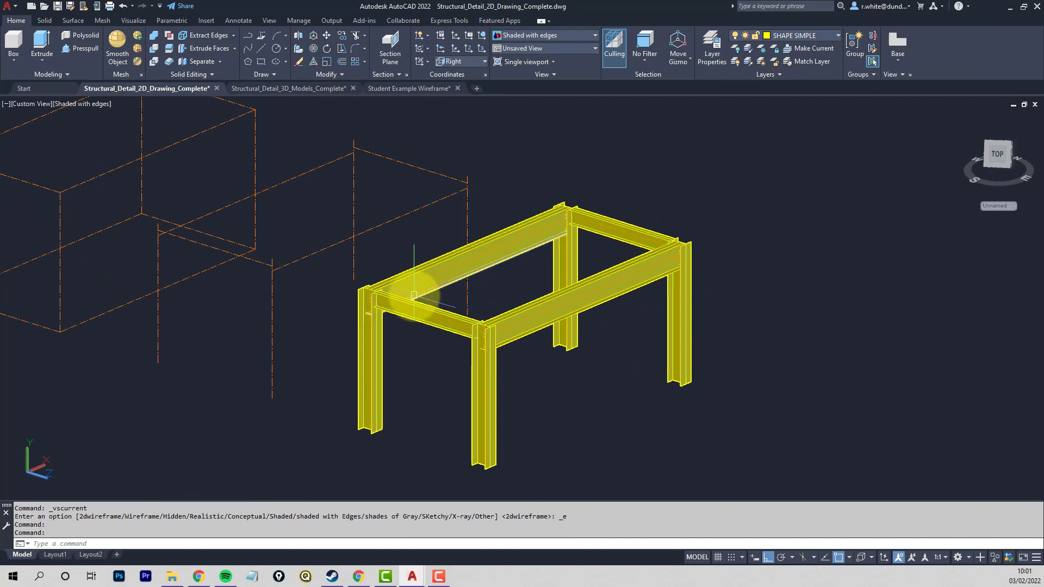
shift+middle_drag(466, 330, 482, 345)
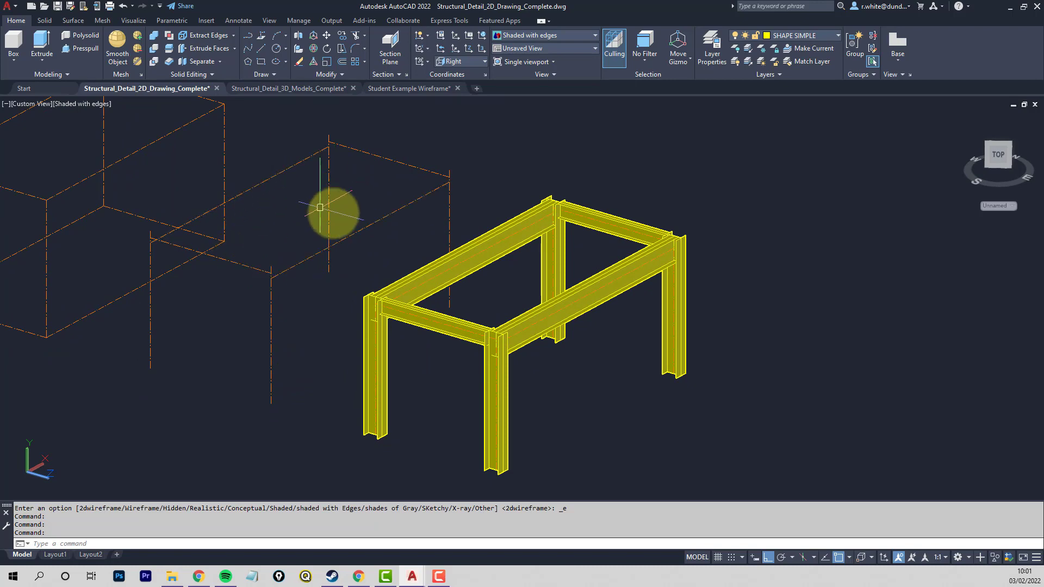
middle_drag(387, 241, 526, 294)
scroll(534, 278, down, 2)
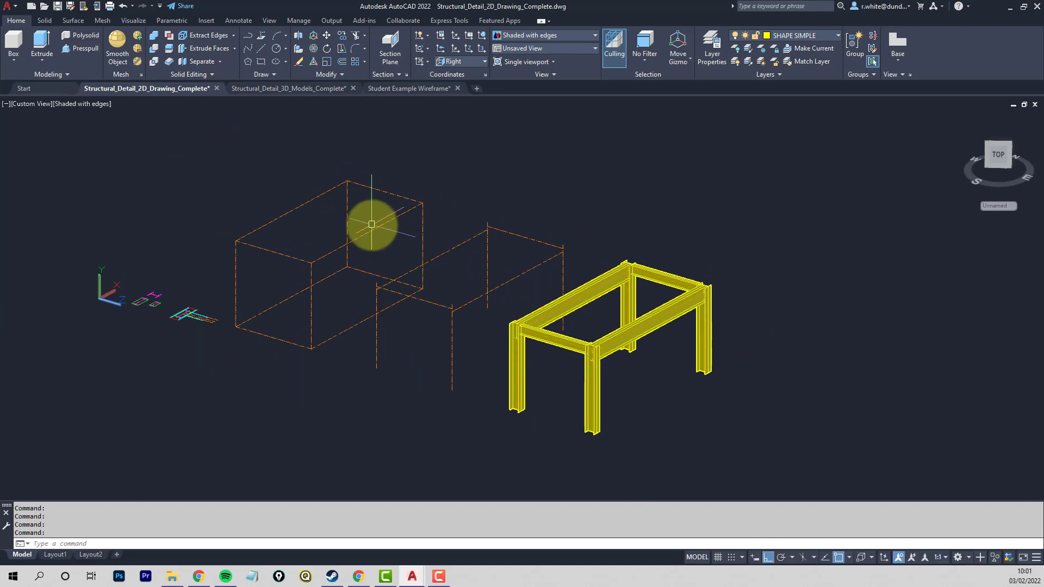
- Save the drawing under the new name Structural_Detail_3D_Model_hALFWAY.dwg in the CE12004 folder, adapting the name of the existing 3D models file
click(15, 11)
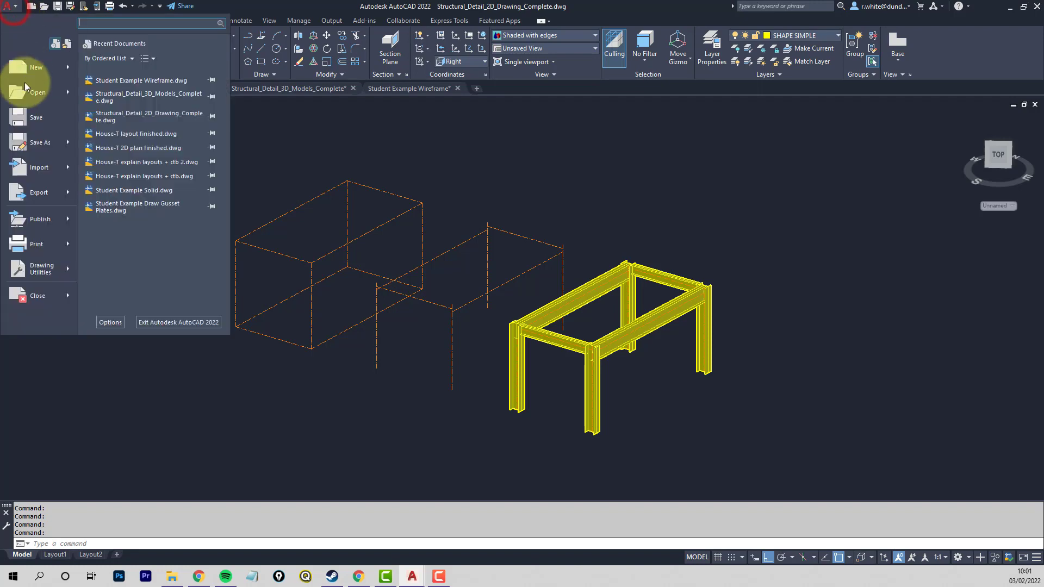
click(38, 140)
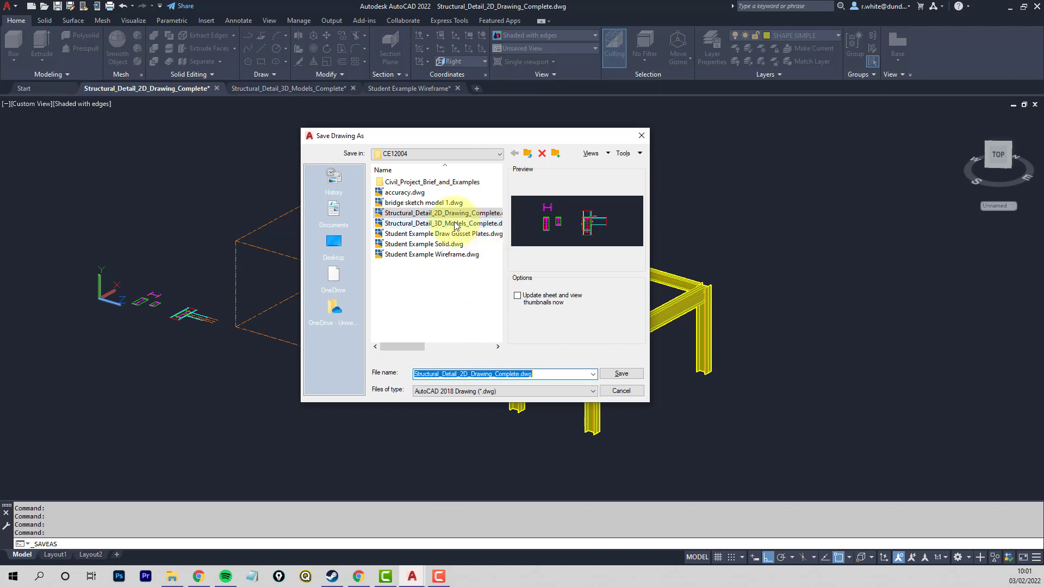
click(415, 223)
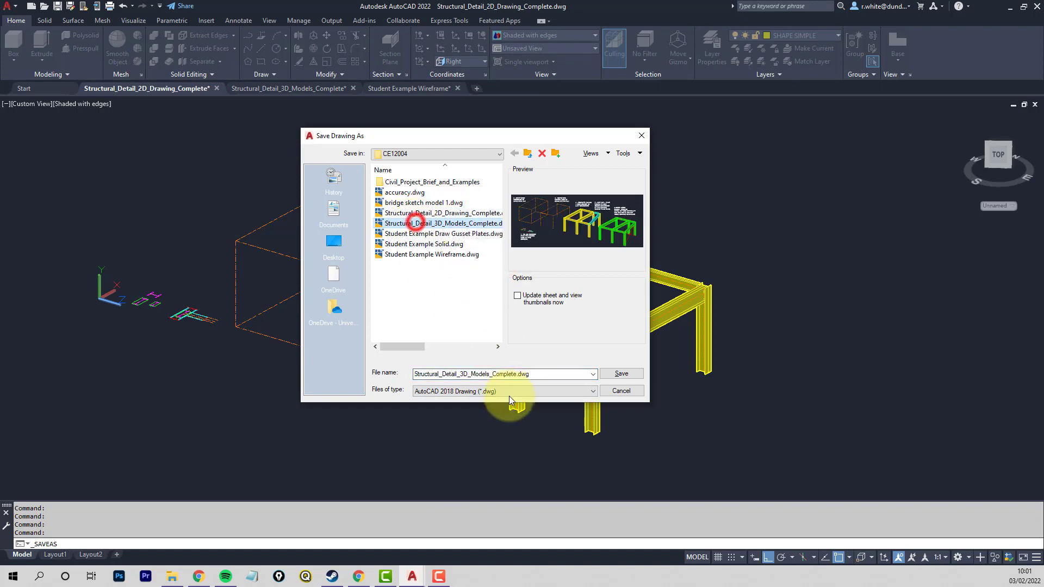
double_click(489, 374)
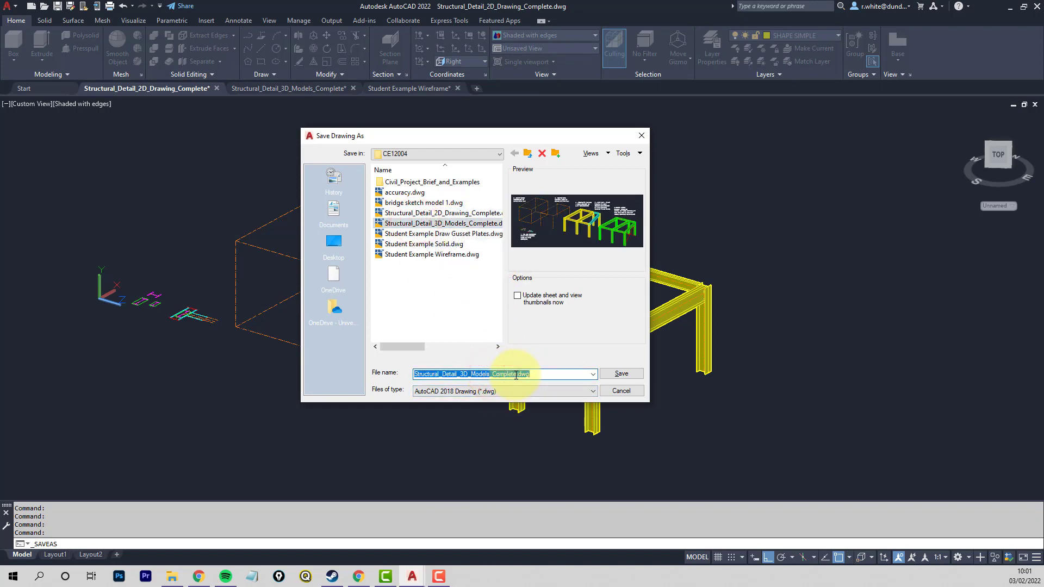
click(516, 374)
key(BackSpace)
key(BackSpace)
key(BackSpace)
key(BackSpace)
key(BackSpace)
key(BackSpace)
key(BackSpace)
key(BackSpace)
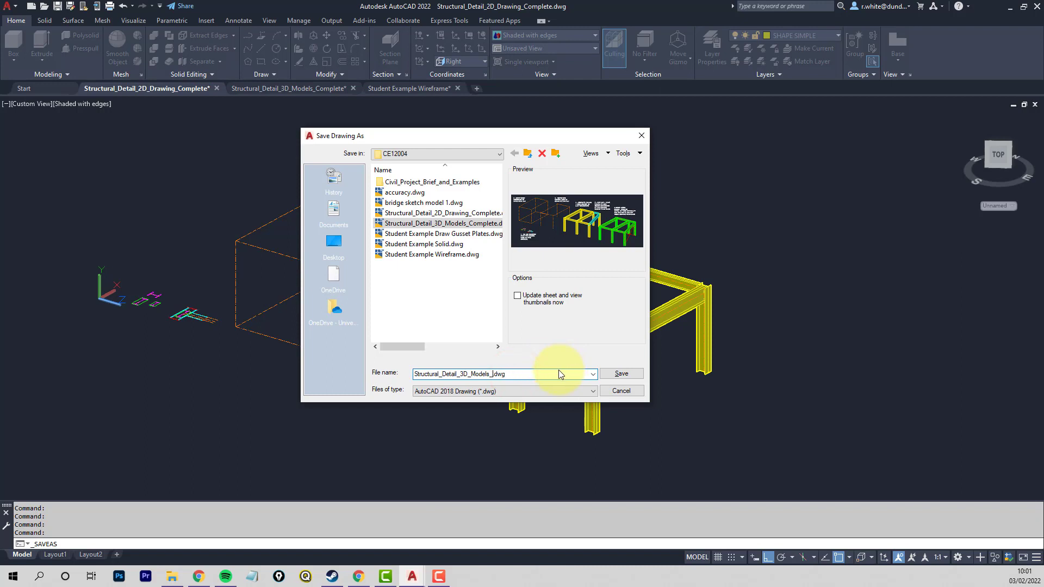
key(BackSpace)
key(BackSpace)
text(_hALFWAY)
click(620, 372)
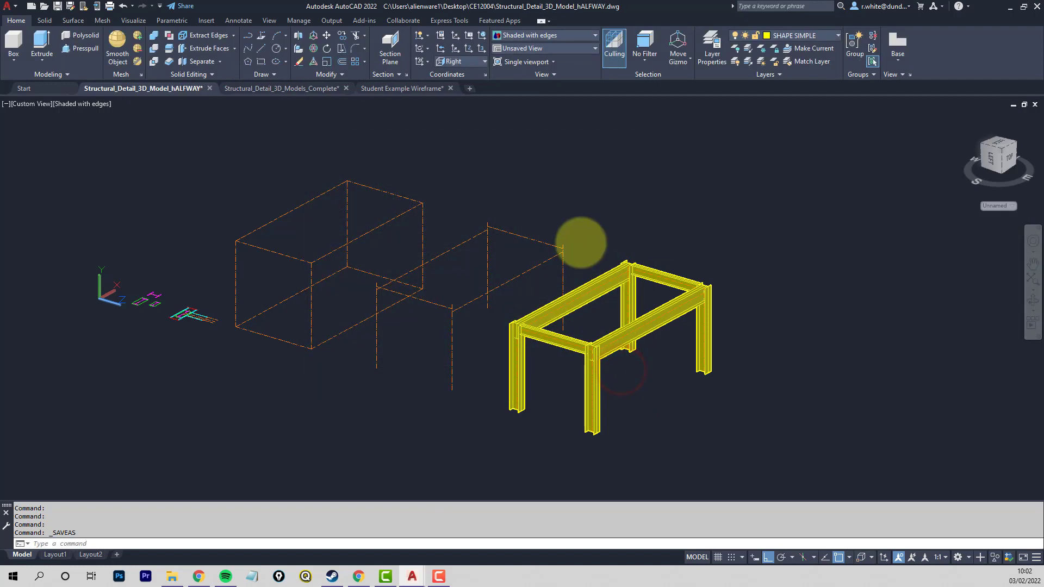